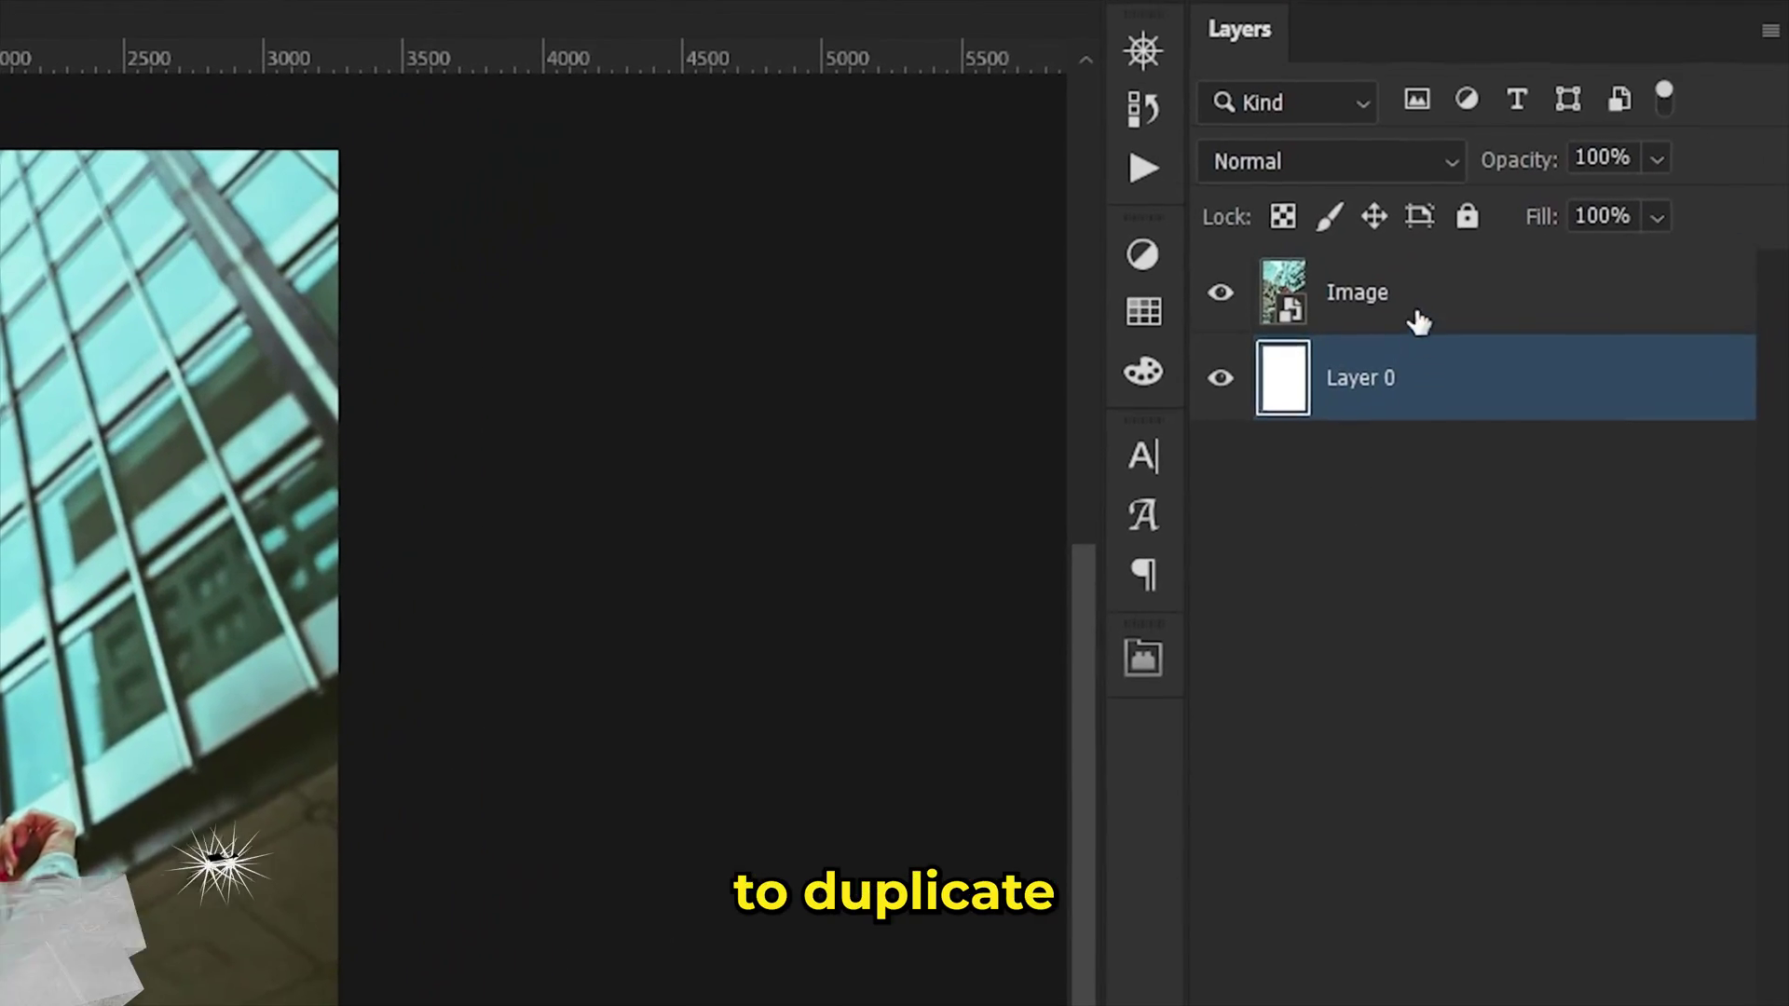
Step: Apply a Threshold at level 186 to the Image layer copy, turning it stark black and white
{"action": "left_click", "coordinate": [1414, 300]}
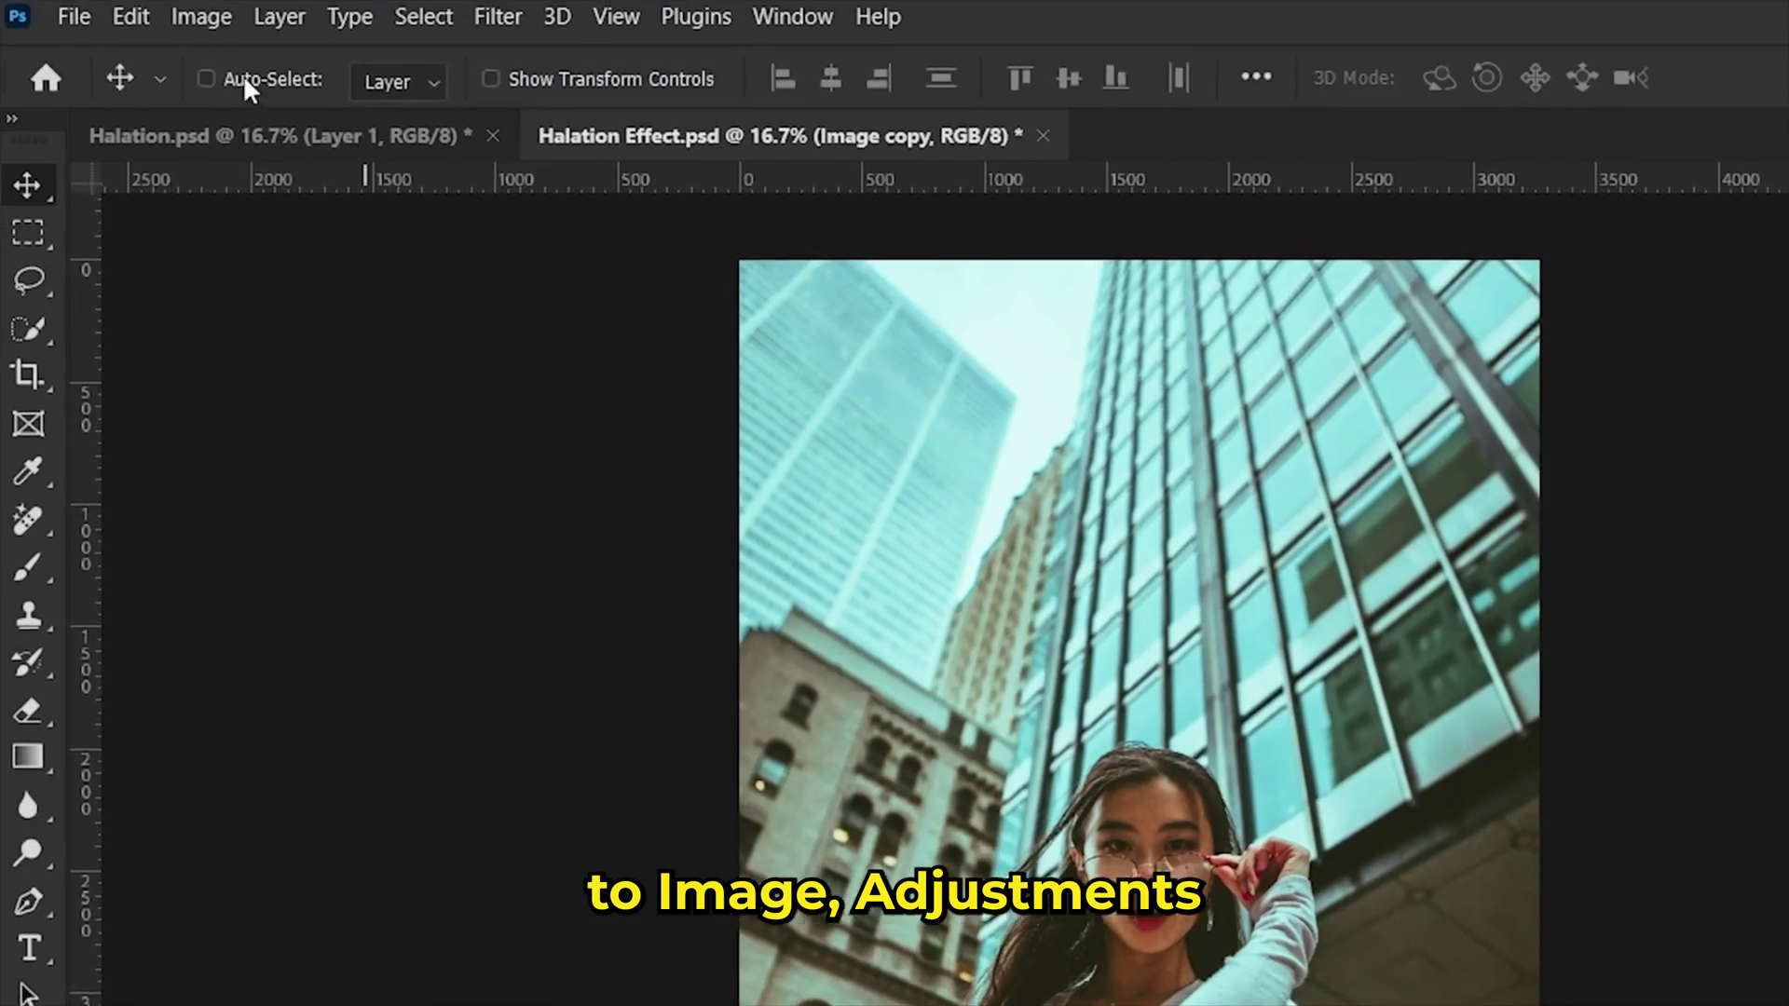
{"action": "left_click", "coordinate": [213, 28]}
{"action": "mouse_move", "coordinate": [240, 118]}
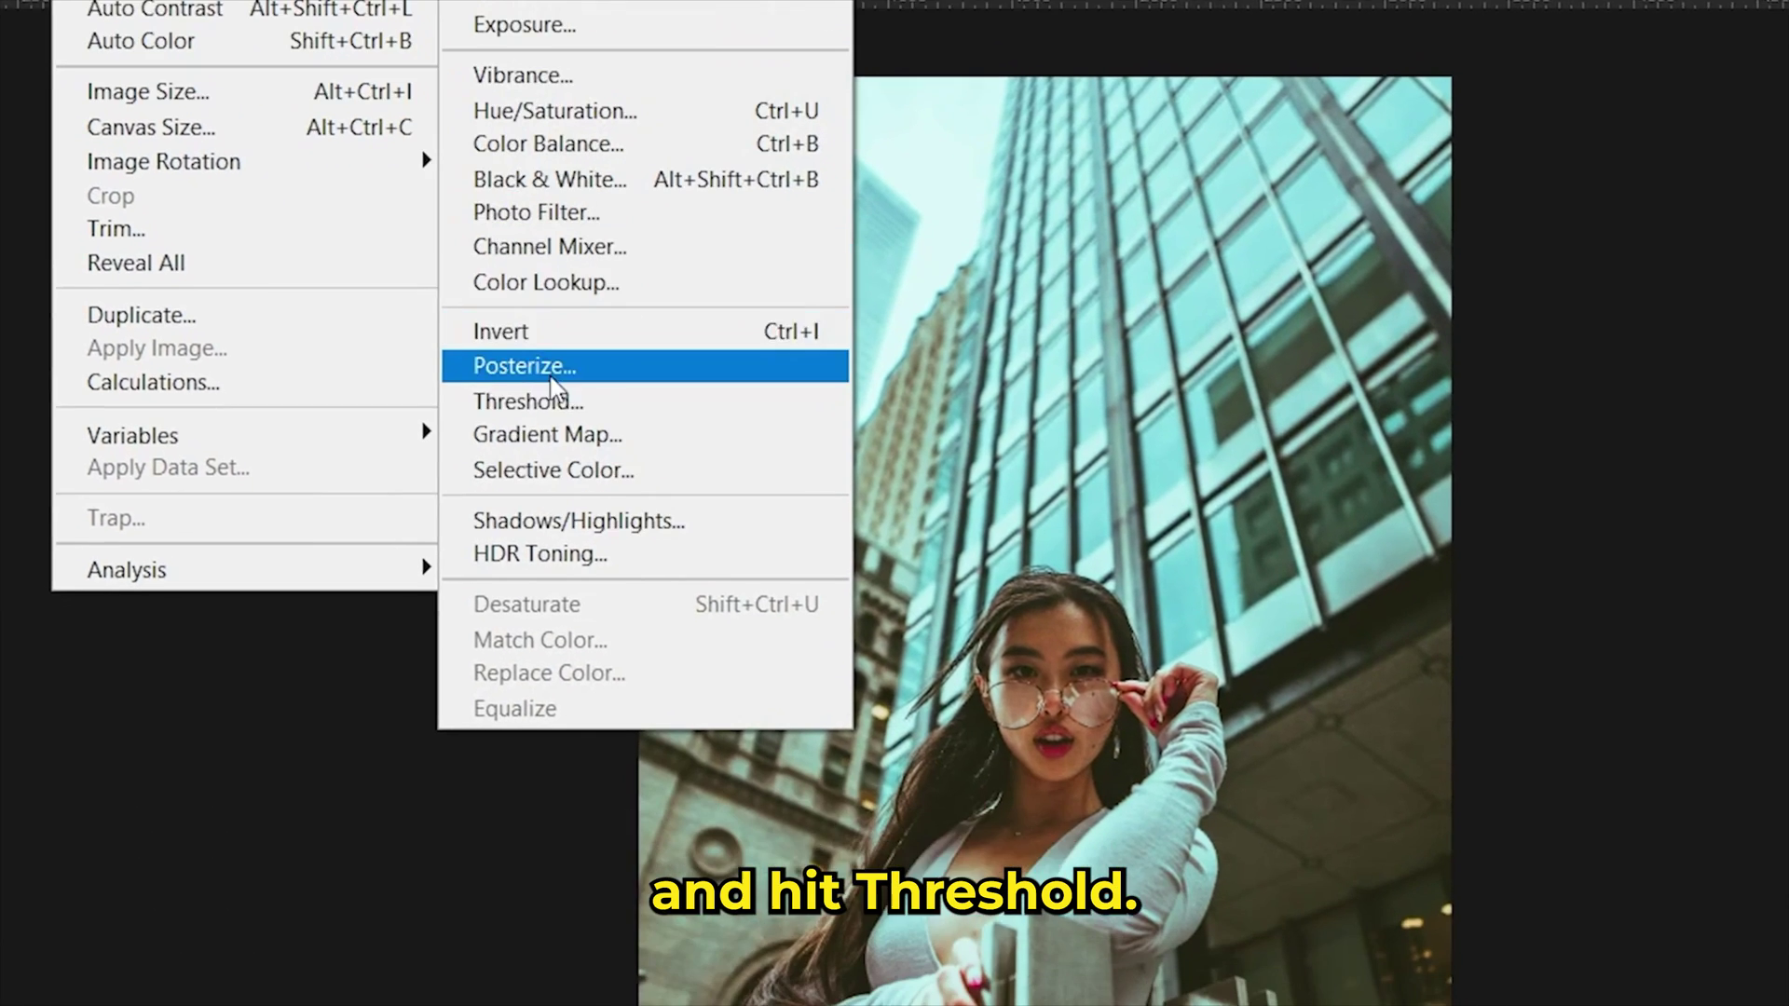
{"action": "left_click", "coordinate": [639, 591]}
{"action": "left_click_drag", "start_coordinate": [986, 368], "coordinate": [1067, 370]}
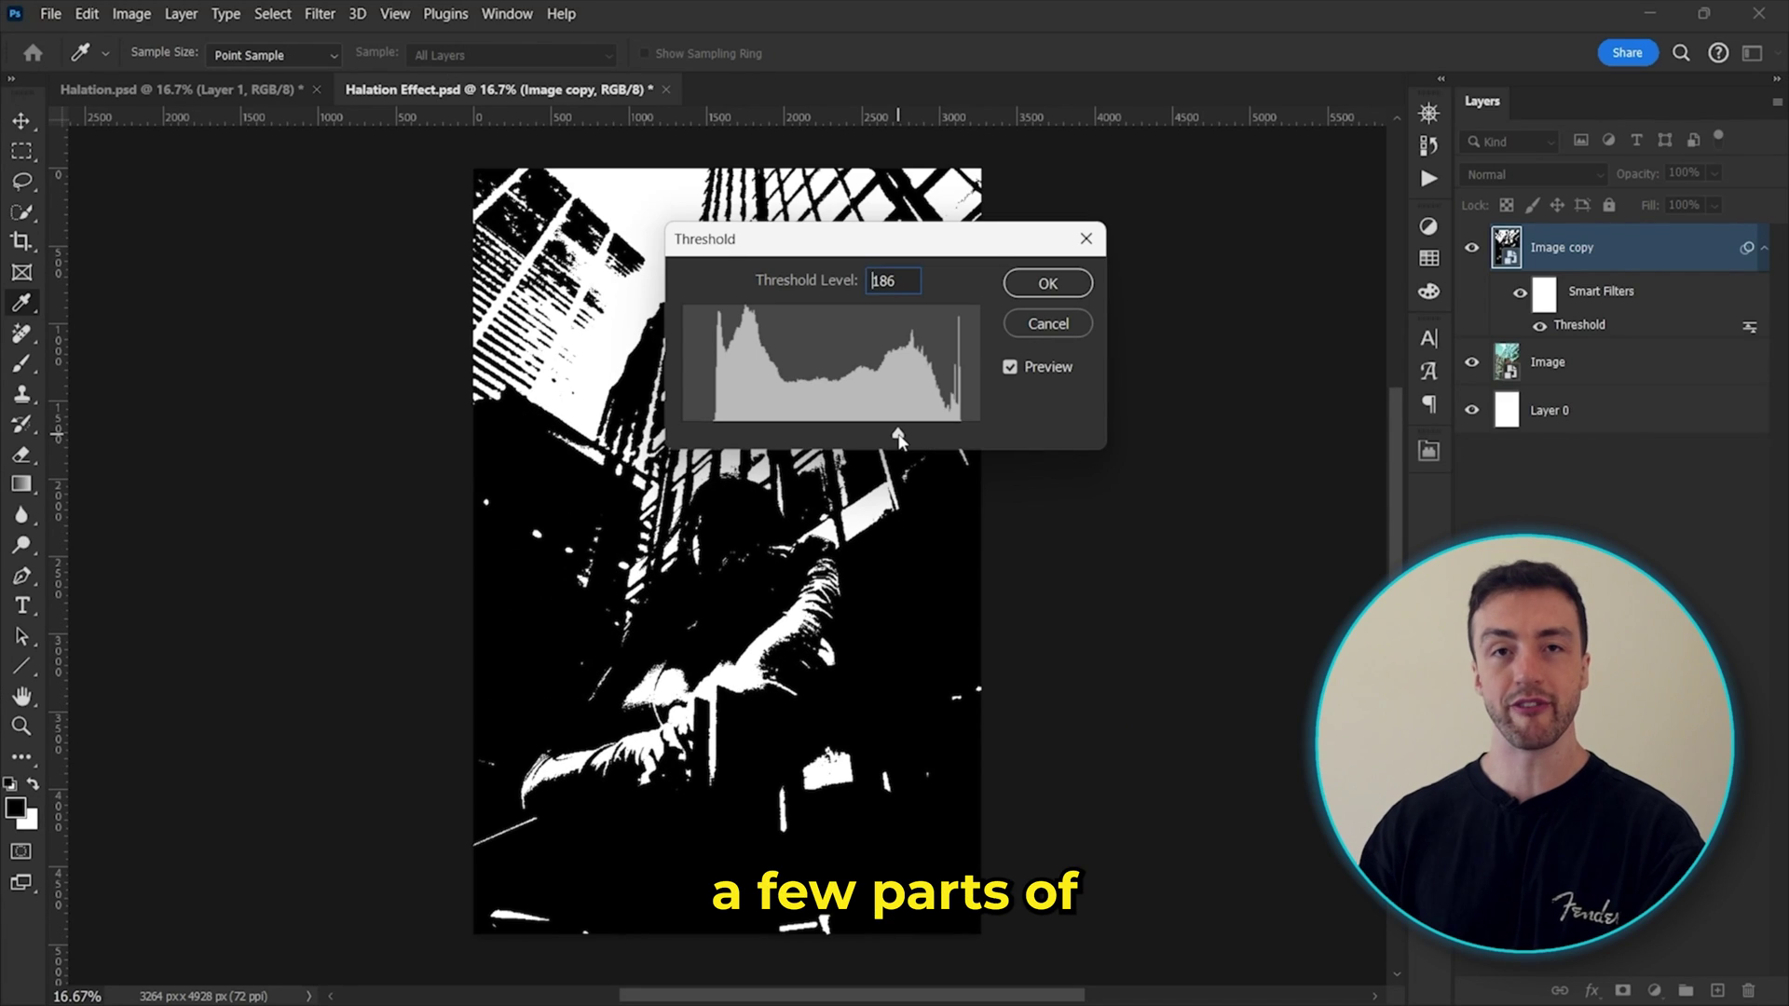
{"action": "left_click", "coordinate": [899, 438]}
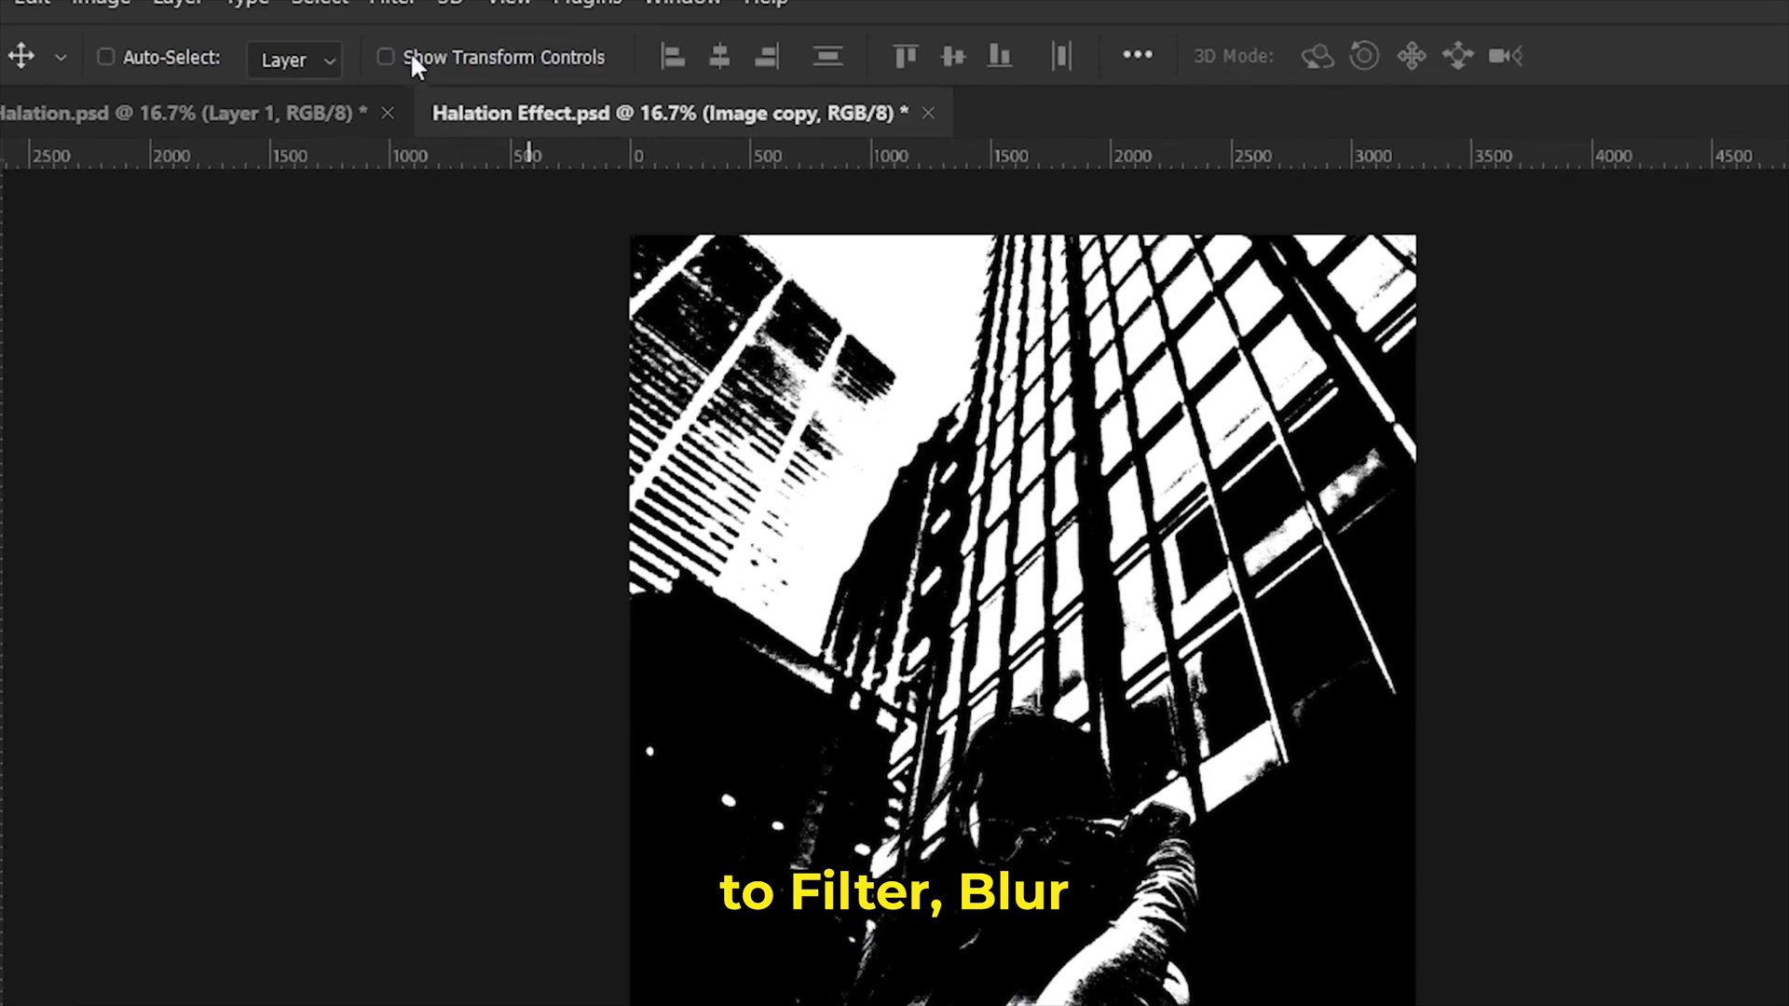
Step: Blur the thresholded copy with a 45.6-pixel Gaussian Blur and set its blend mode to Screen
{"action": "left_click", "coordinate": [319, 14]}
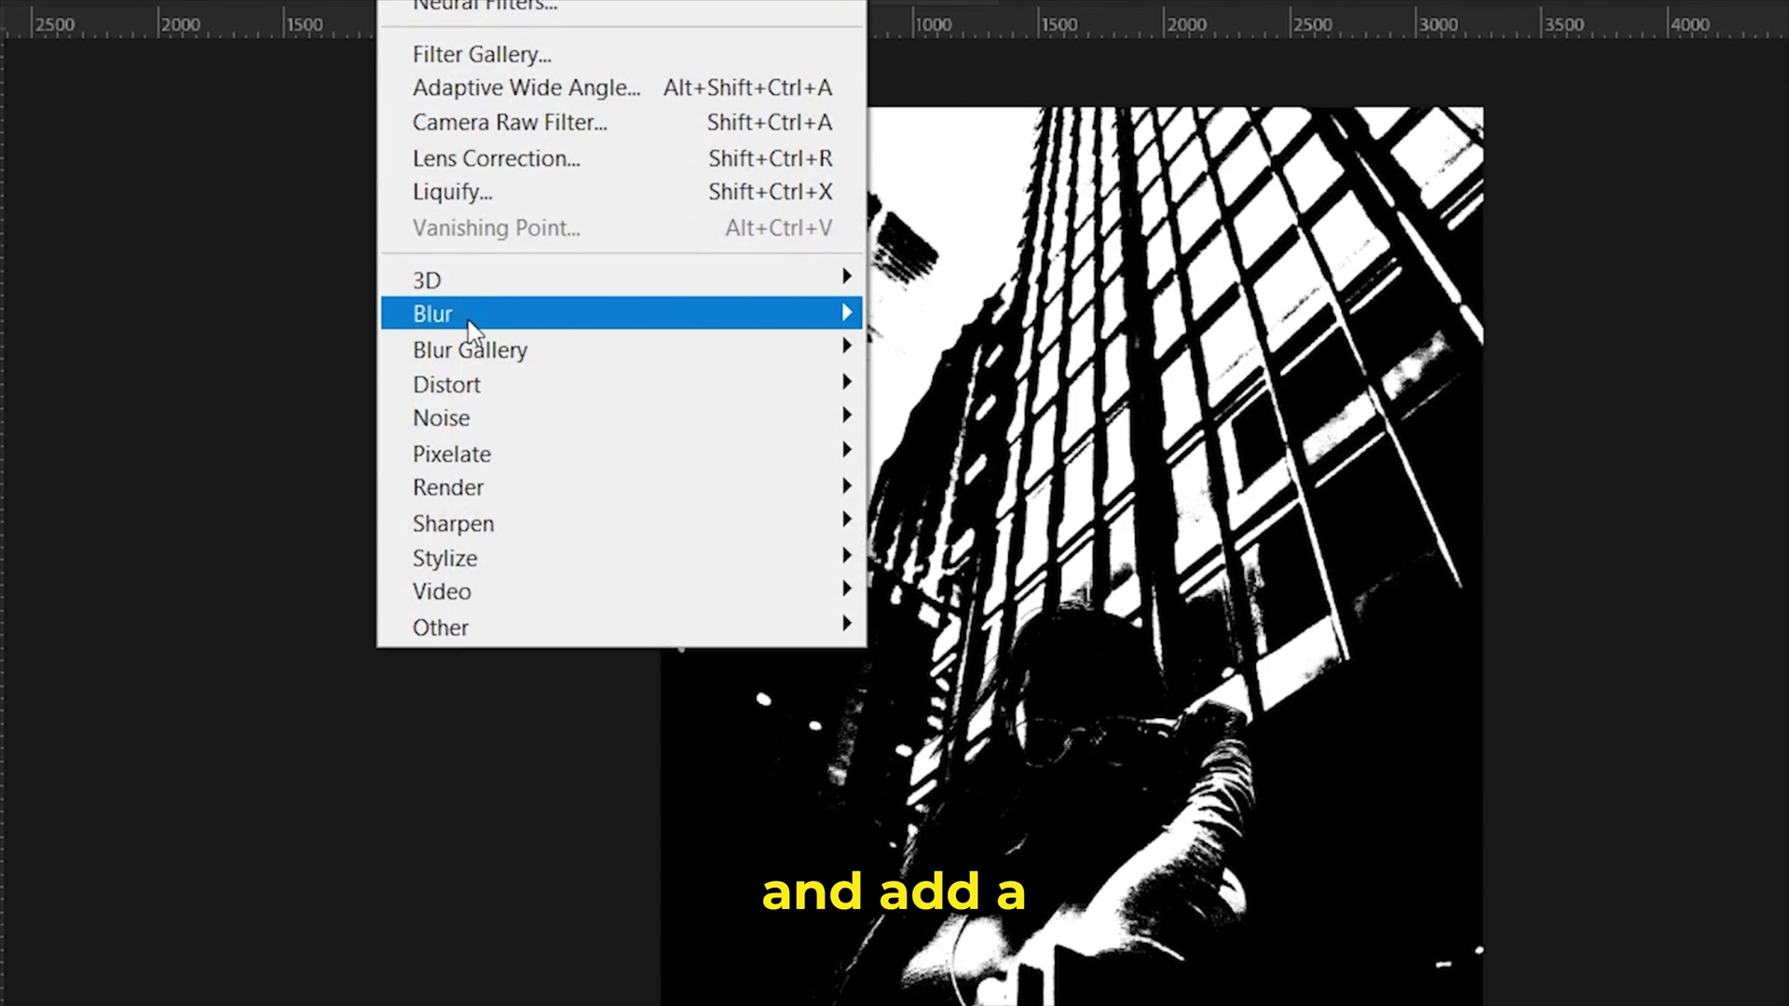
{"action": "mouse_move", "coordinate": [844, 430]}
{"action": "left_click", "coordinate": [938, 449]}
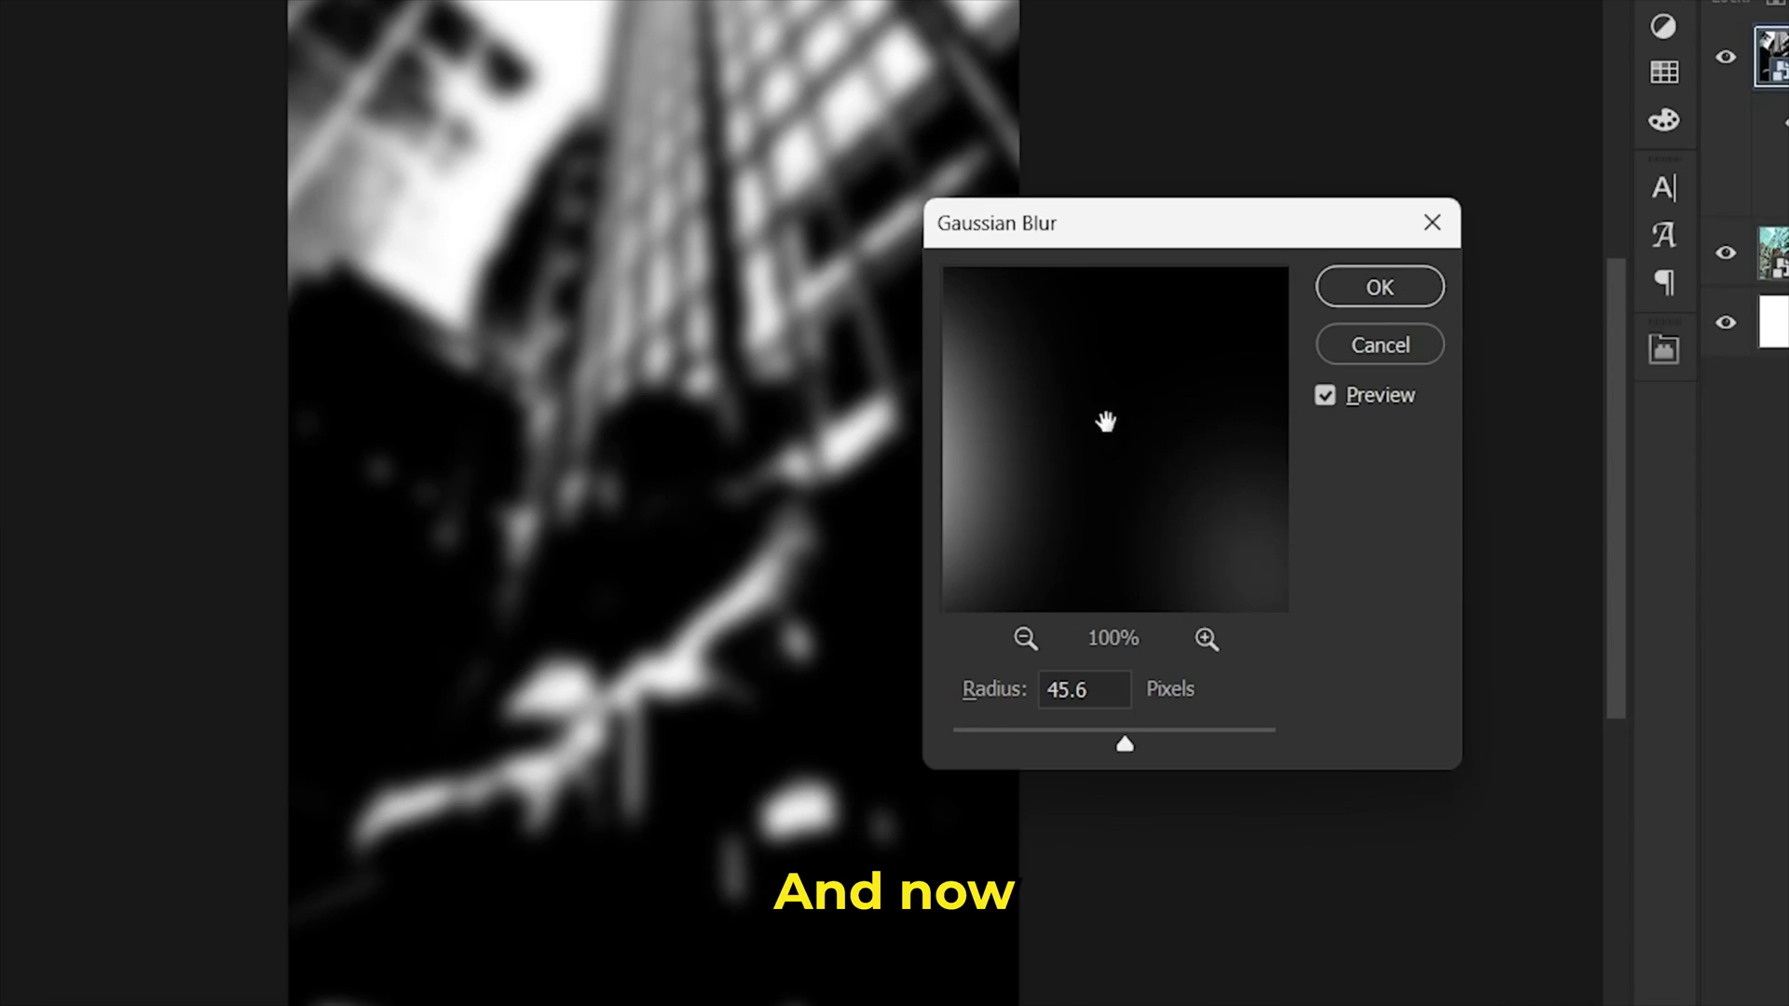
{"action": "left_click", "coordinate": [1383, 293]}
{"action": "left_click", "coordinate": [1445, 135]}
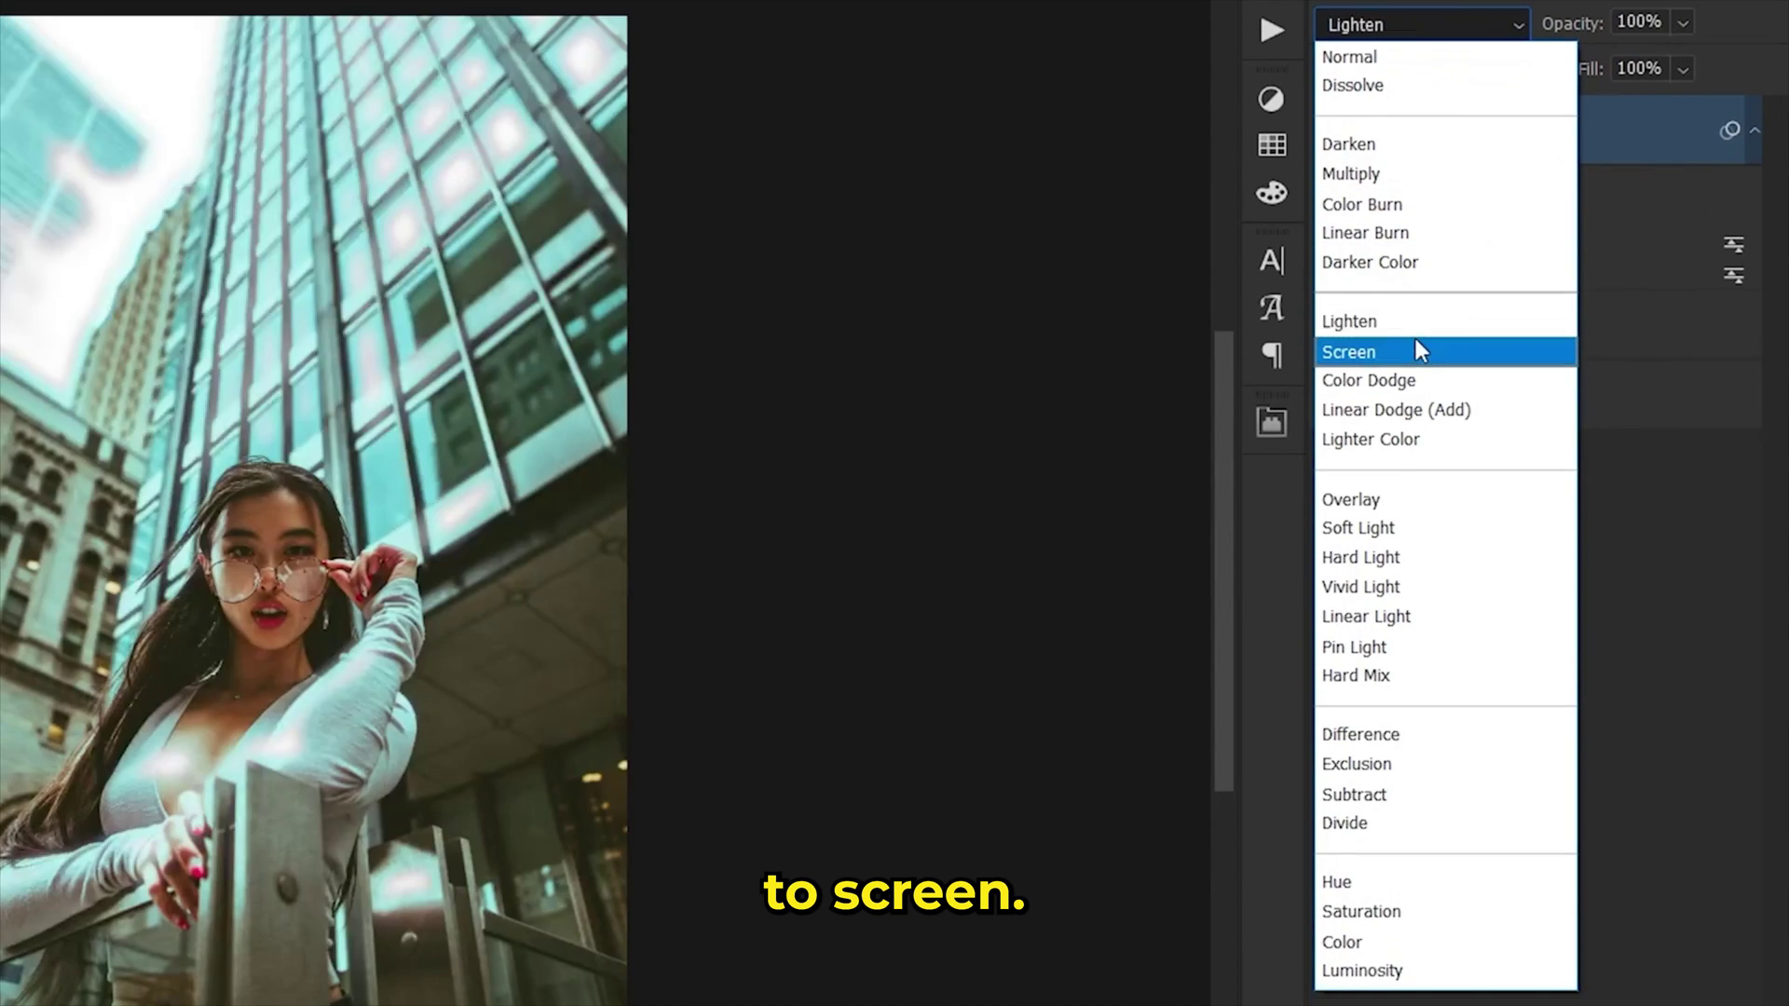
{"action": "left_click", "coordinate": [1441, 463]}
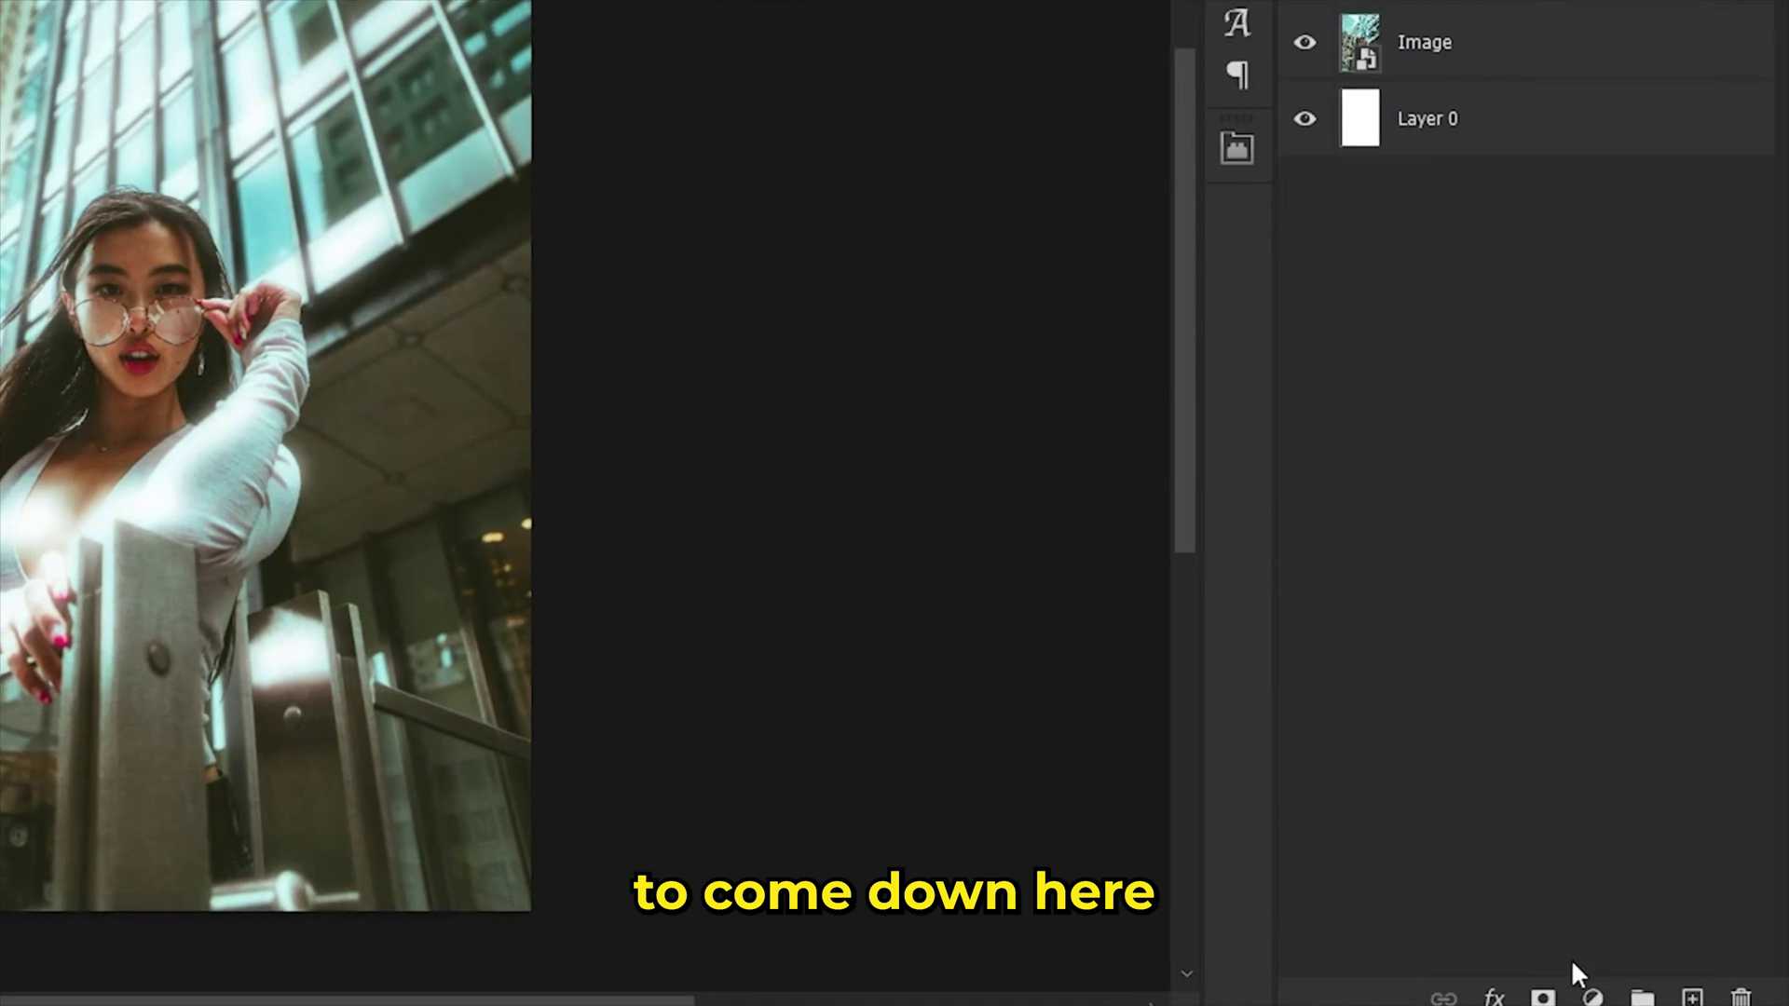
Step: Add a Solid Color fill layer in red (ff0000)
{"action": "left_click", "coordinate": [1655, 991]}
{"action": "left_click", "coordinate": [1538, 503]}
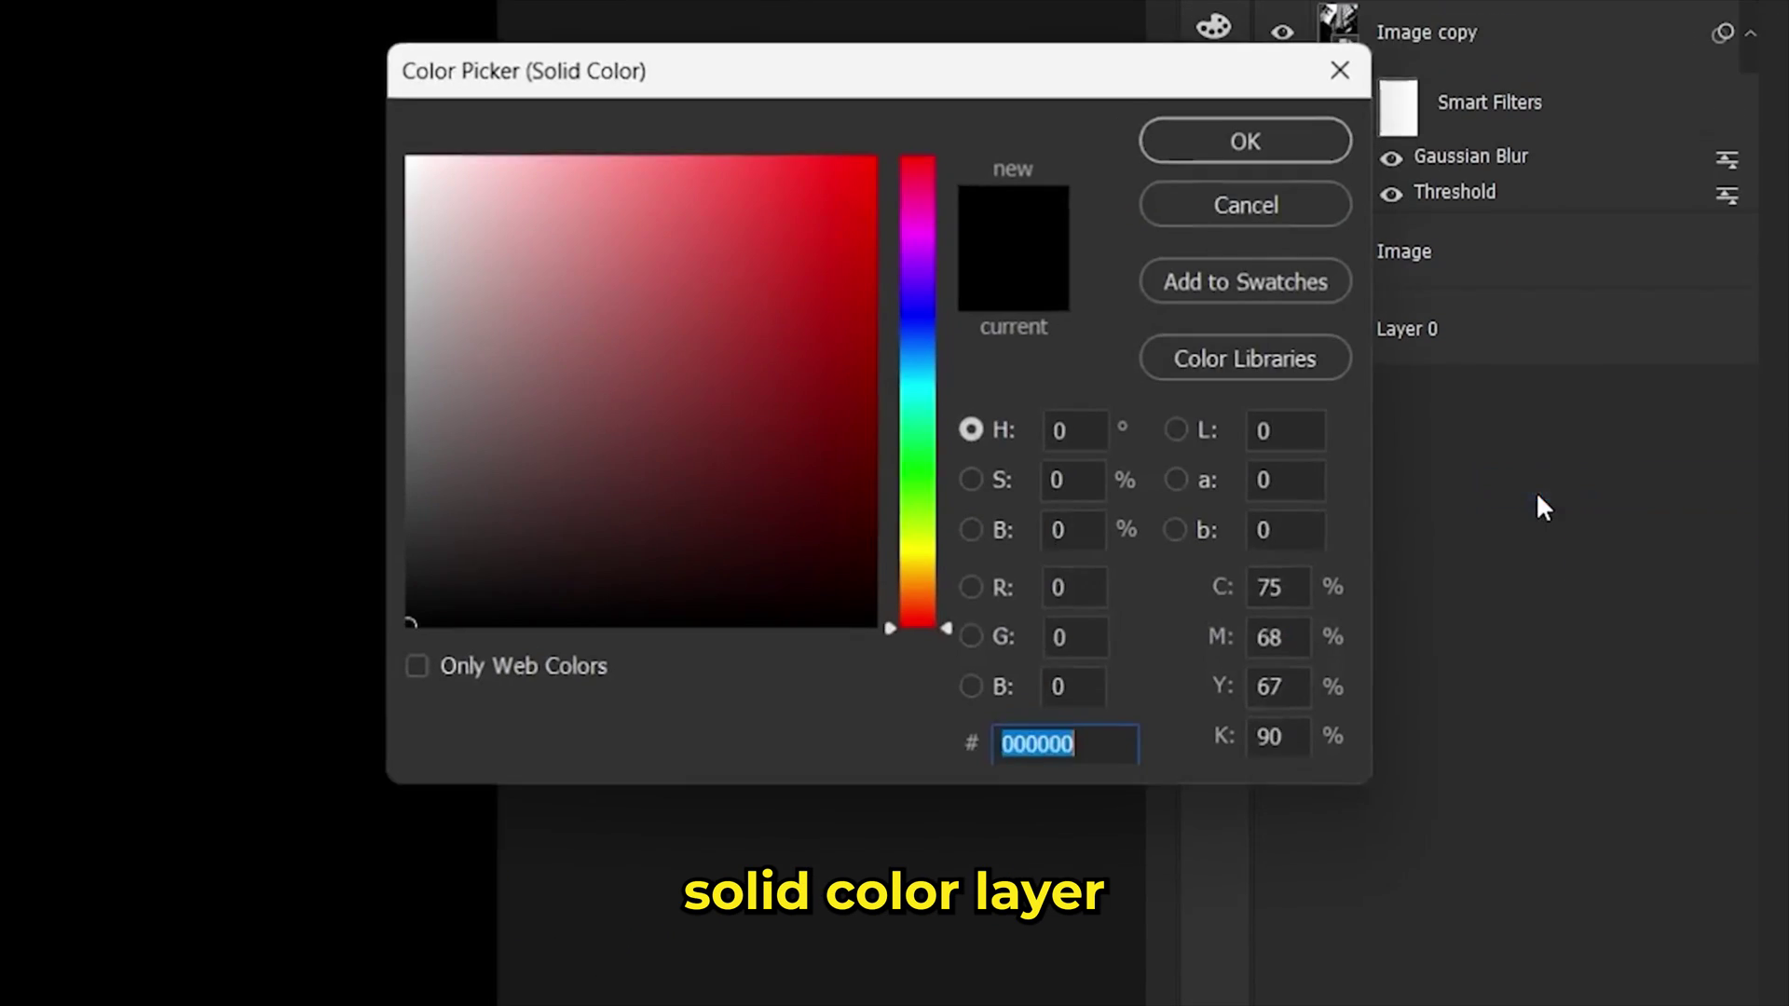
{"action": "type", "text": "ff0000"}
{"action": "left_click", "coordinate": [1249, 140]}
Step: Clip Color Fill 1 to the glow layer and set it to Soft Light blending
{"action": "right_click", "coordinate": [1502, 266]}
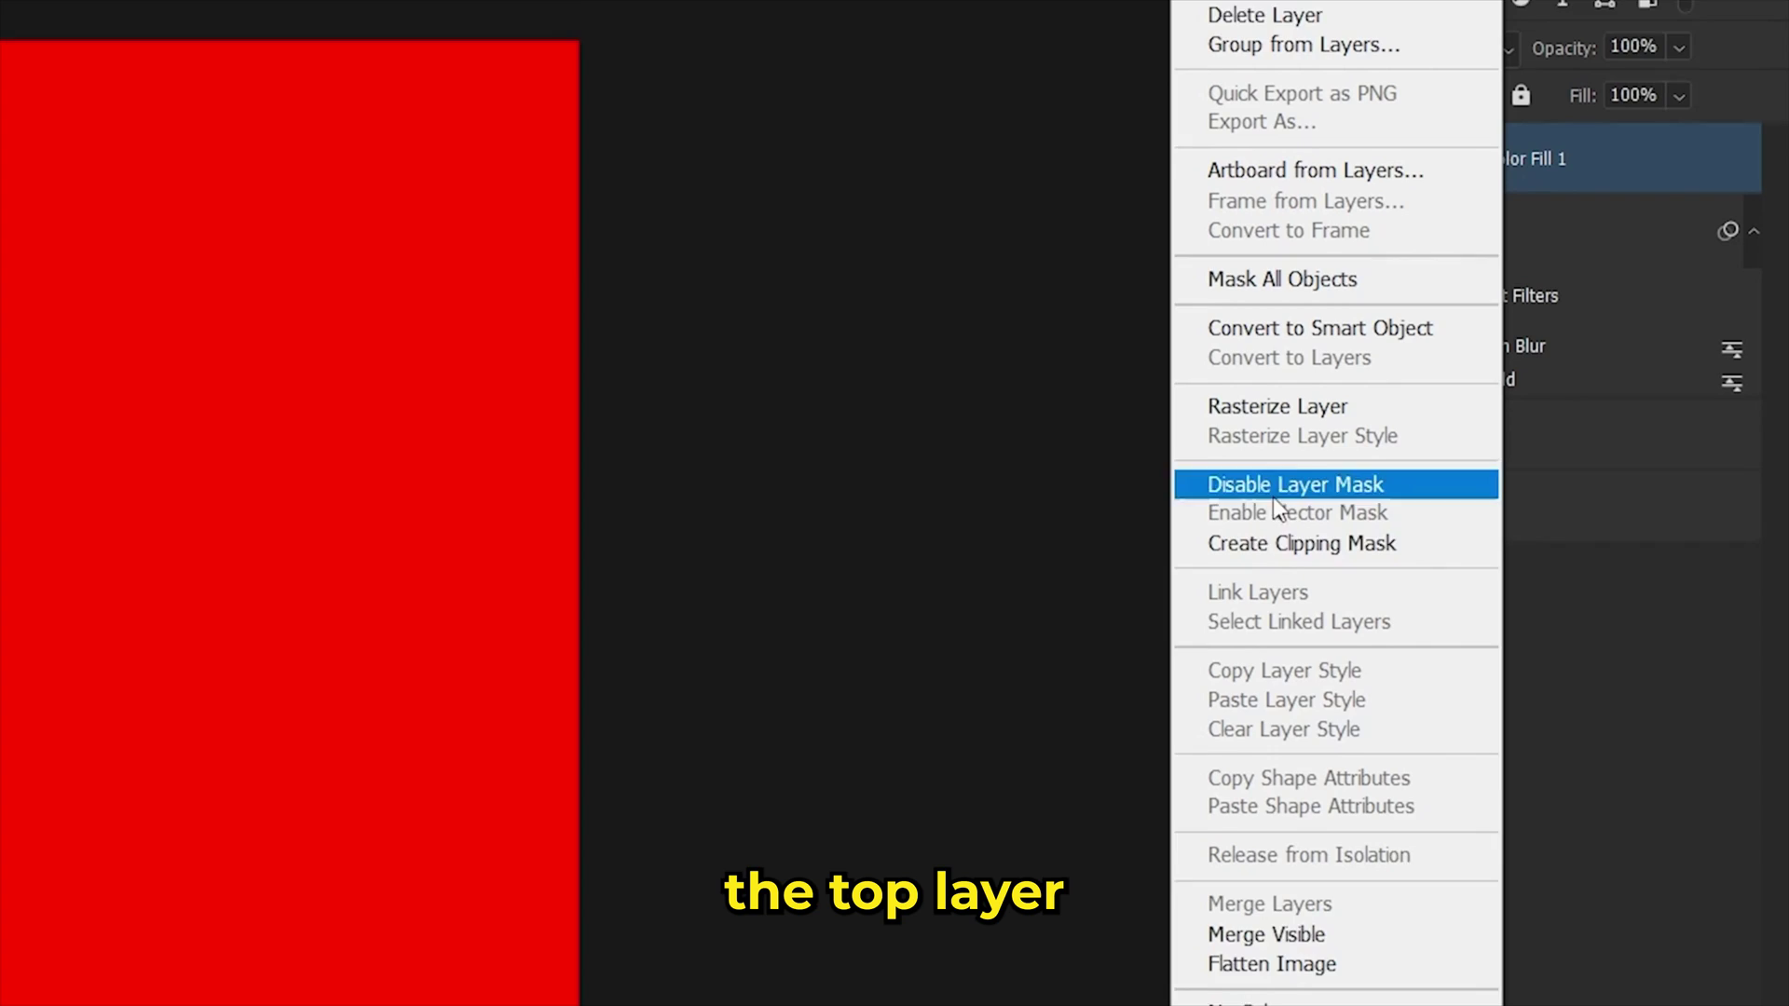
{"action": "left_click", "coordinate": [1346, 517]}
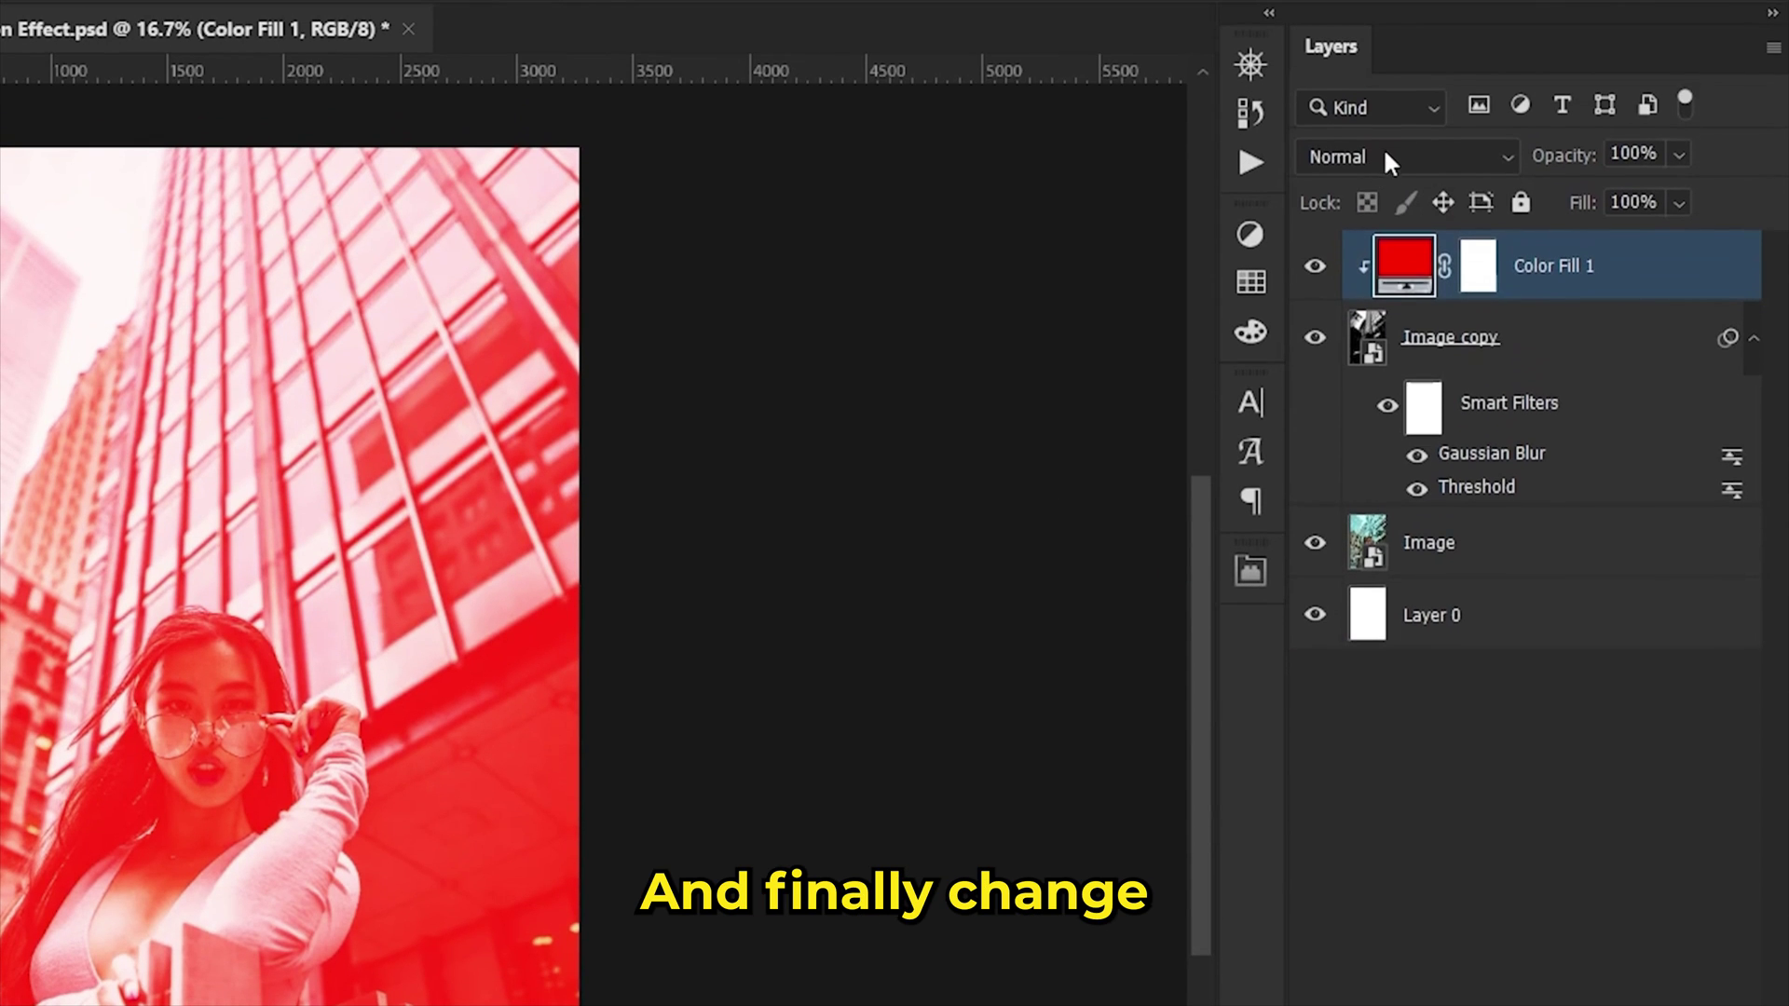
{"action": "left_click", "coordinate": [1385, 8]}
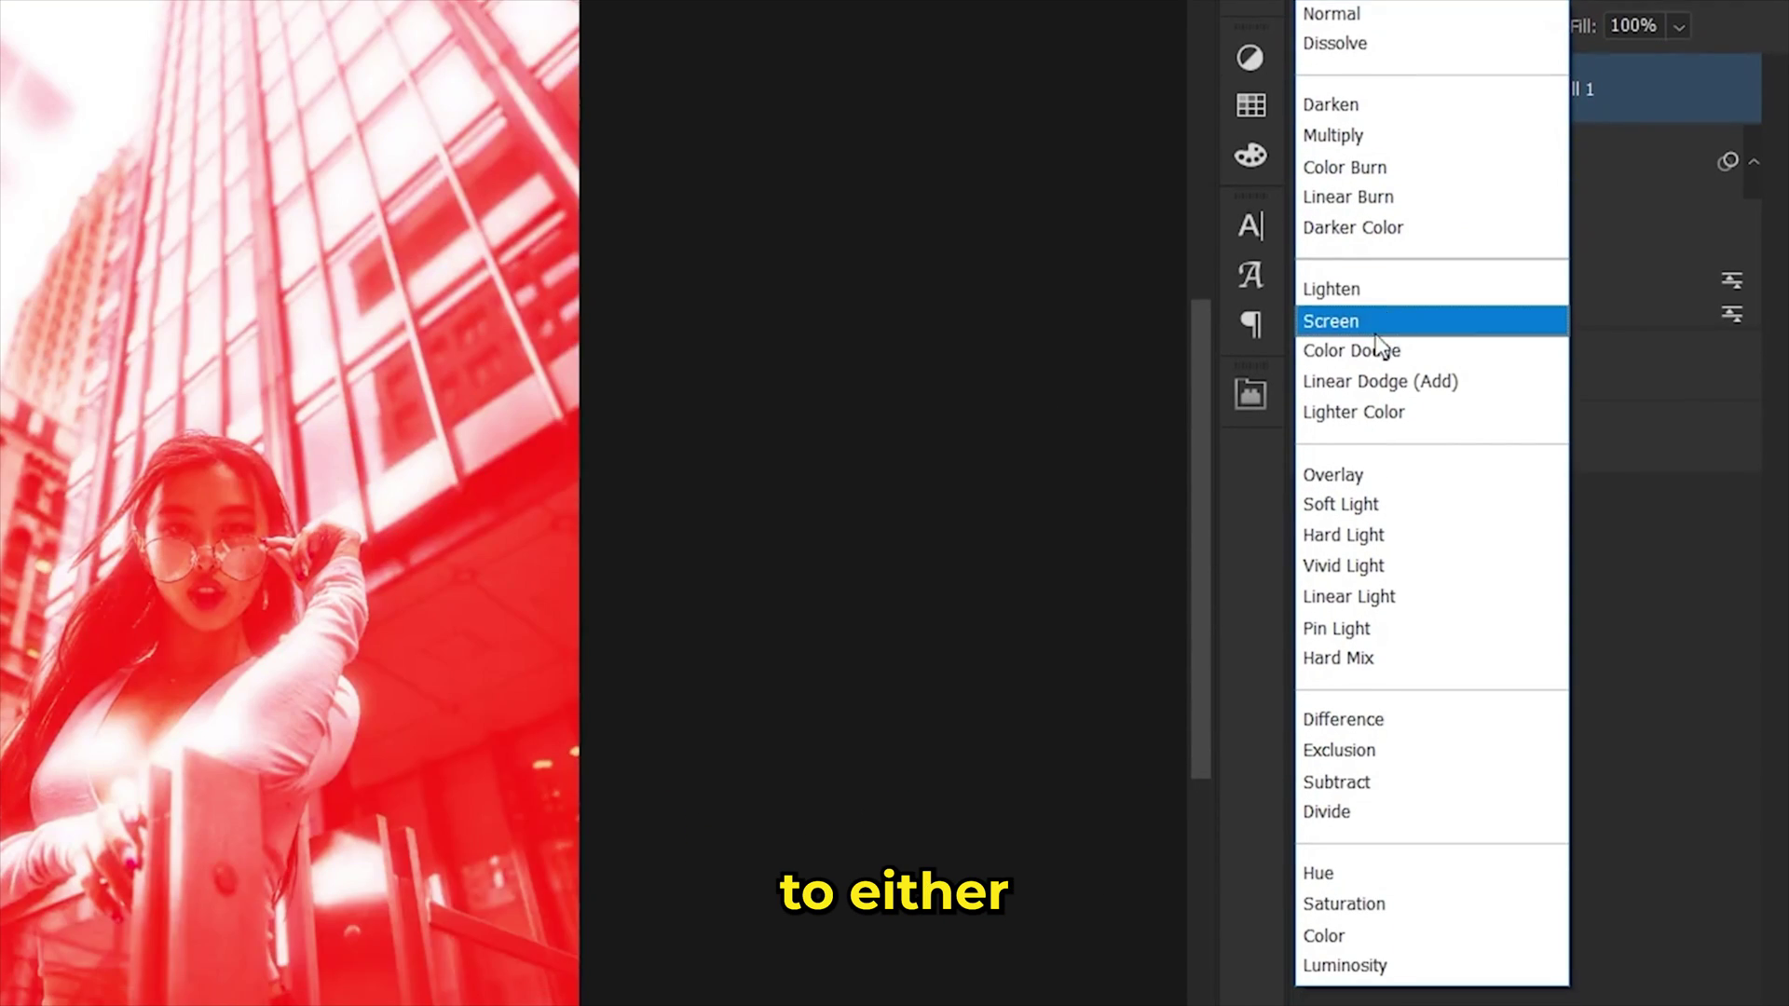
{"action": "left_click", "coordinate": [1374, 451]}
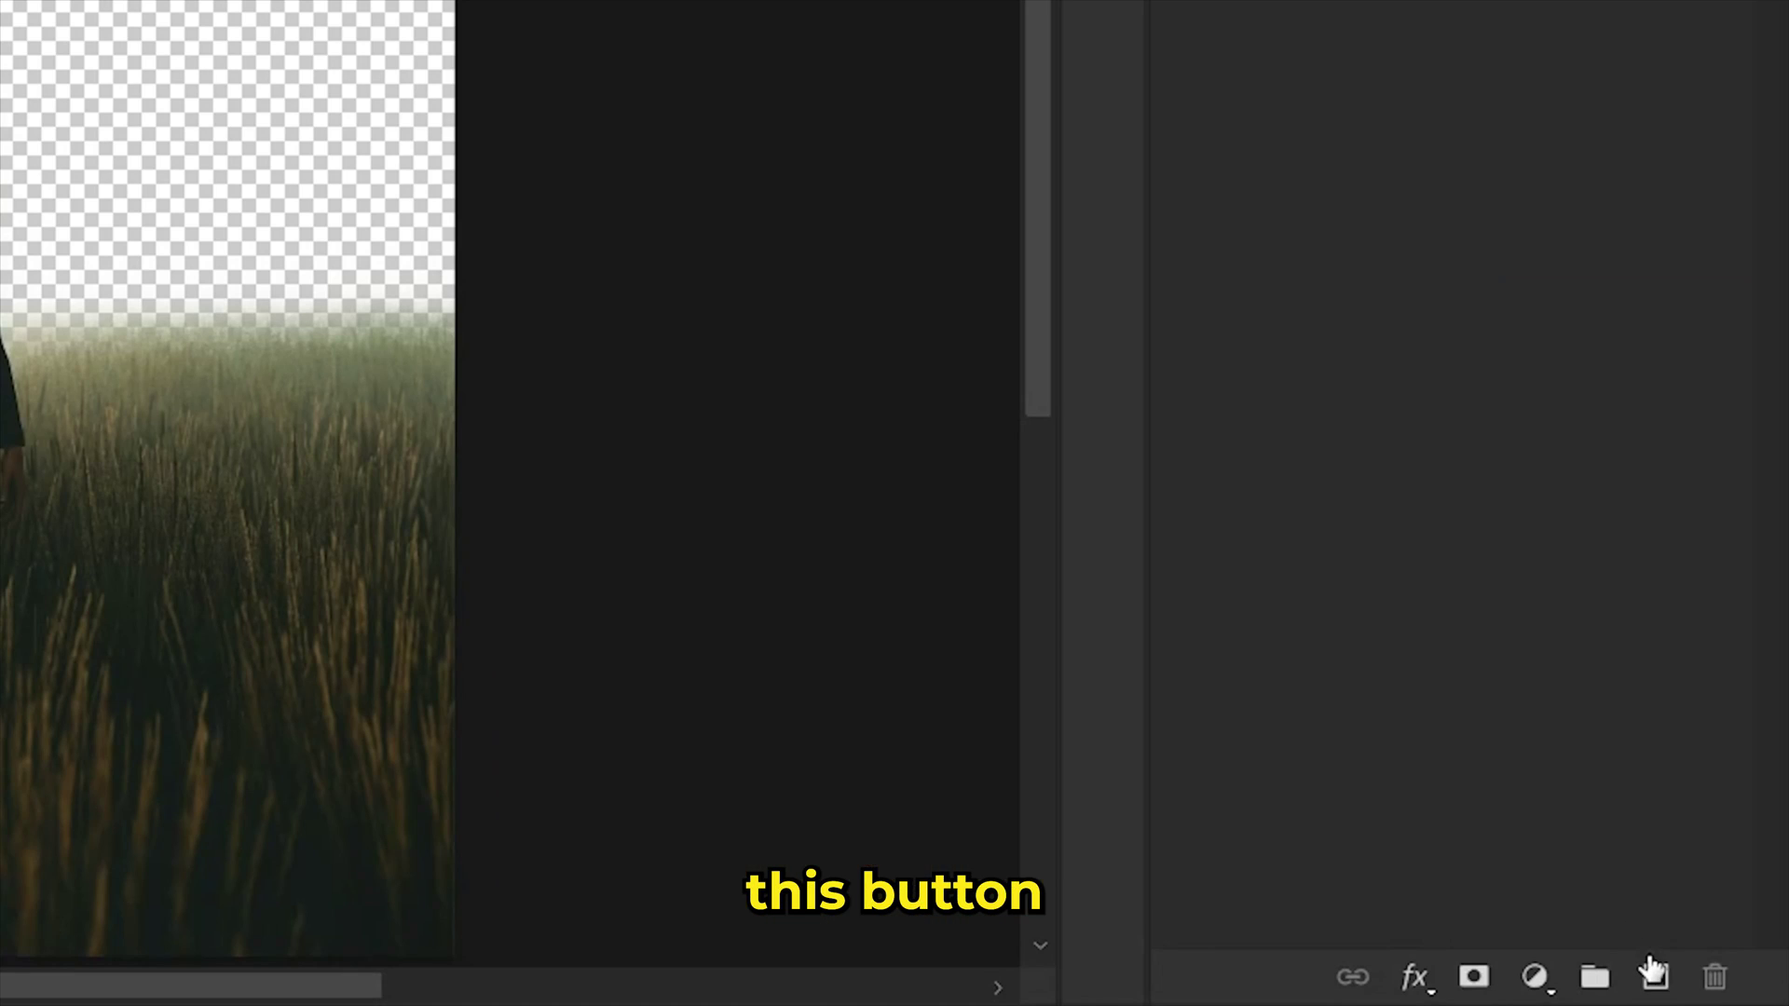
Step: Add a new Paint layer and cover it in black, then red, using a soft 0%-hardness brush
{"action": "left_click", "coordinate": [1654, 973]}
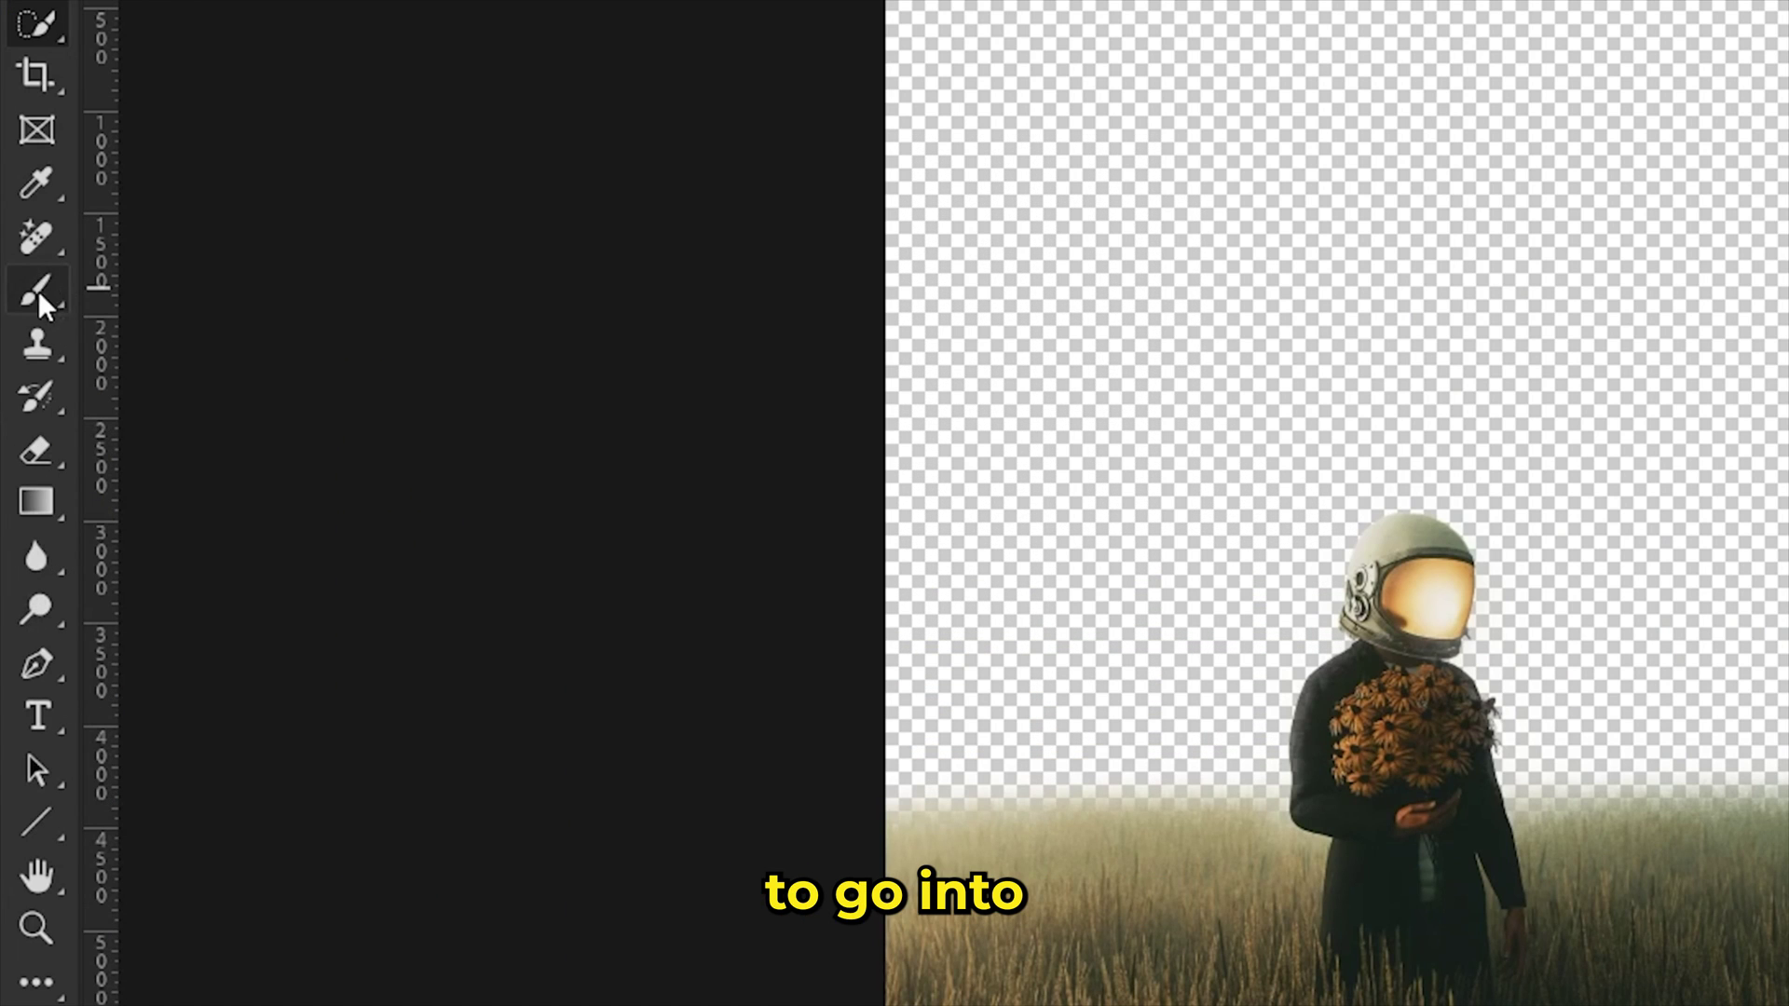
{"action": "left_click", "coordinate": [44, 294]}
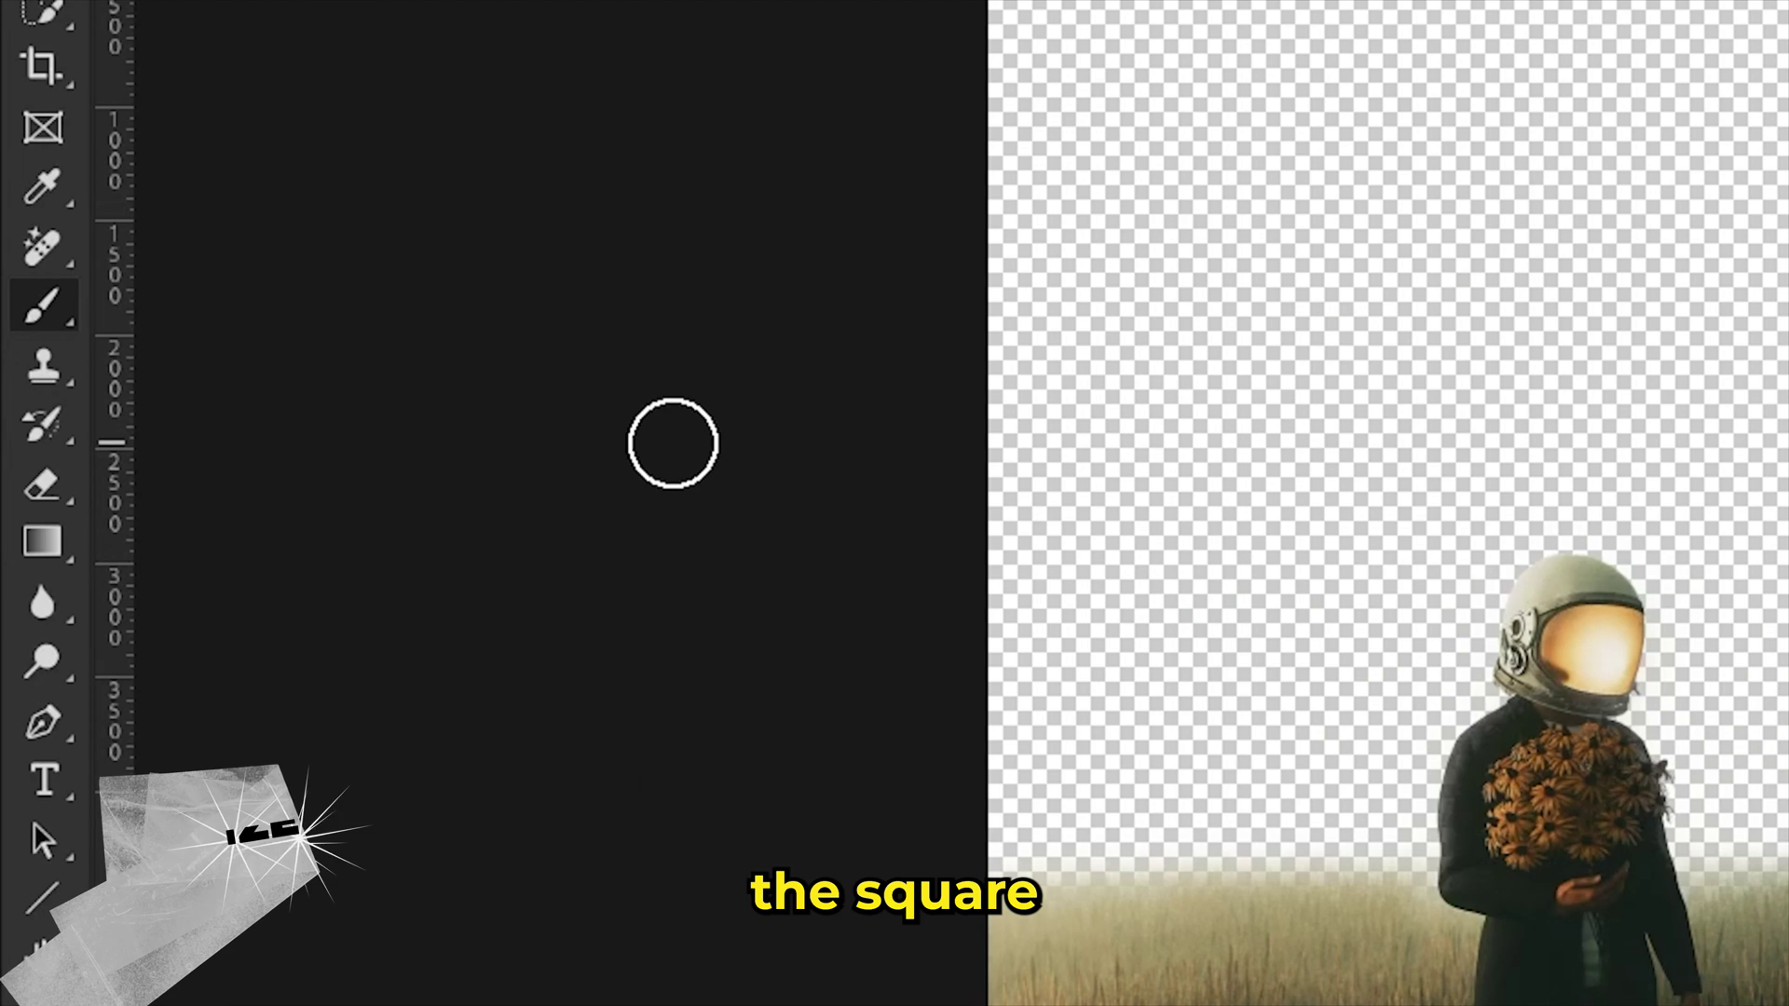
{"action": "key", "text": "bracketleft"}
{"action": "key", "text": "bracketleft"}
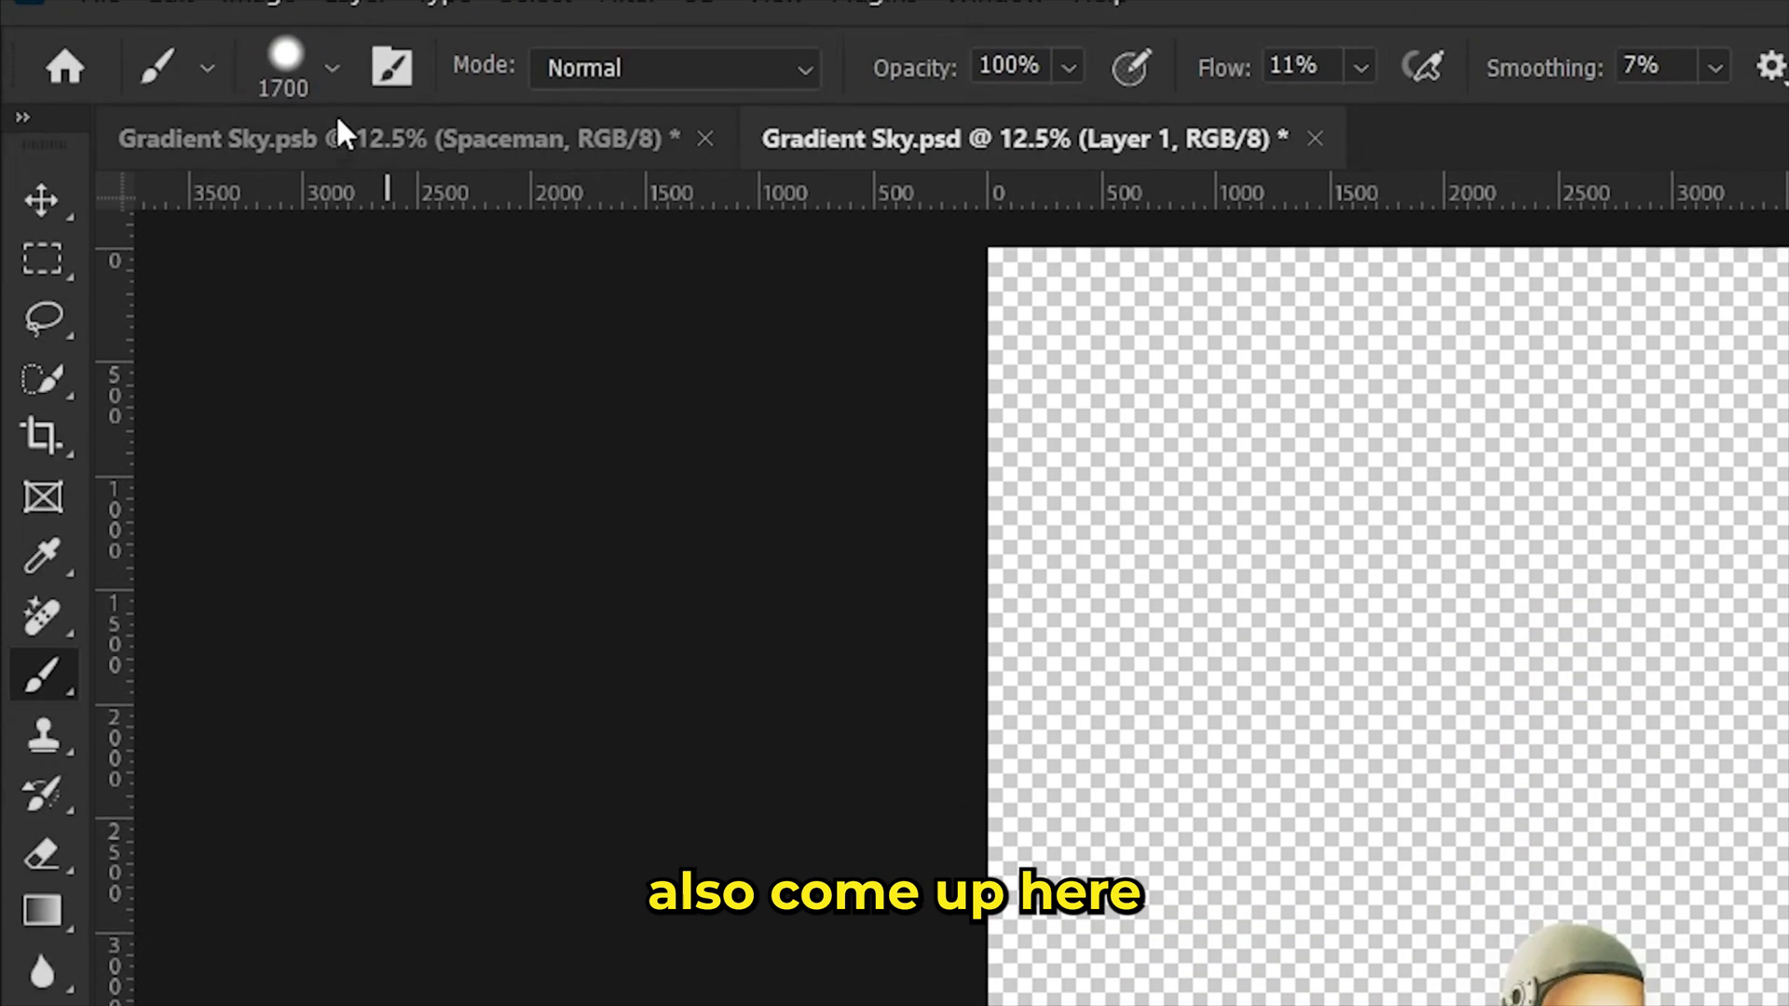
{"action": "left_click", "coordinate": [316, 116]}
{"action": "left_click_drag", "start_coordinate": [447, 354], "coordinate": [317, 353]}
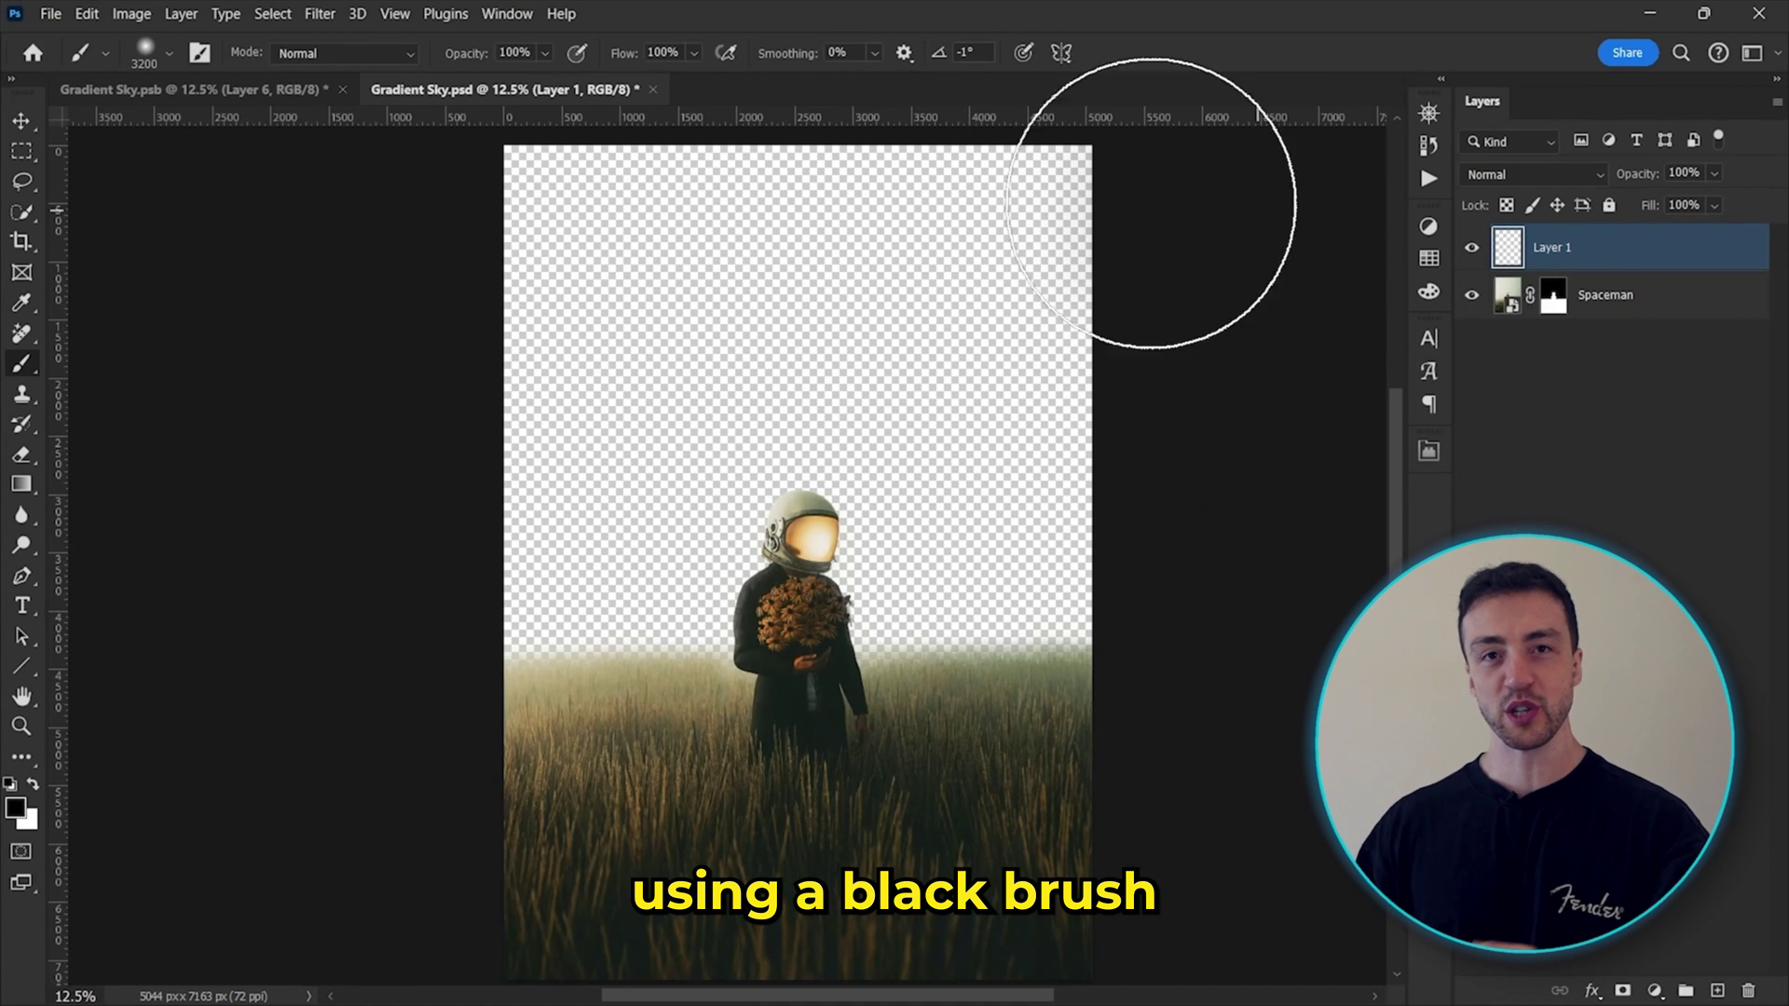
{"action": "mouse_move", "coordinate": [1146, 180]}
{"action": "left_mouse_down"}
{"action": "mouse_move", "coordinate": [220, 339]}
{"action": "mouse_move", "coordinate": [1026, 511]}
{"action": "mouse_move", "coordinate": [400, 718]}
{"action": "mouse_move", "coordinate": [1146, 927]}
{"action": "mouse_move", "coordinate": [1002, 564]}
{"action": "left_mouse_up"}
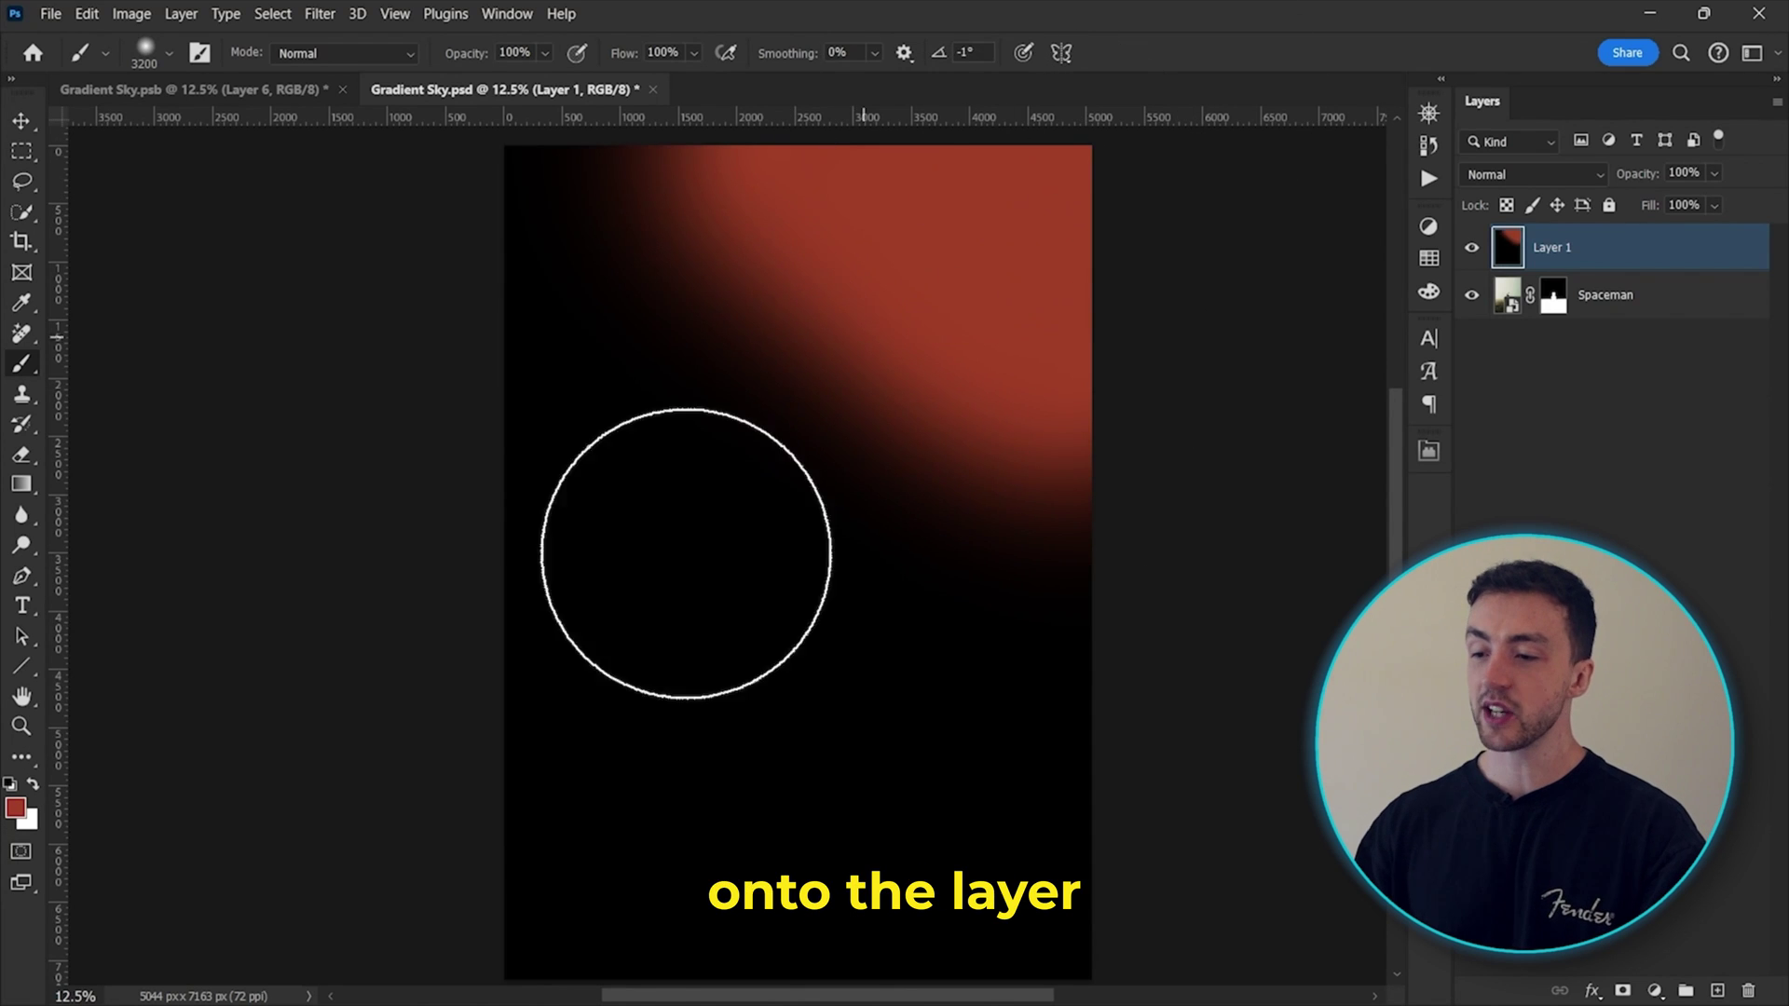
{"action": "mouse_move", "coordinate": [687, 551]}
{"action": "left_mouse_down"}
{"action": "mouse_move", "coordinate": [402, 752]}
{"action": "mouse_move", "coordinate": [617, 762]}
{"action": "mouse_move", "coordinate": [606, 954]}
{"action": "left_mouse_up"}
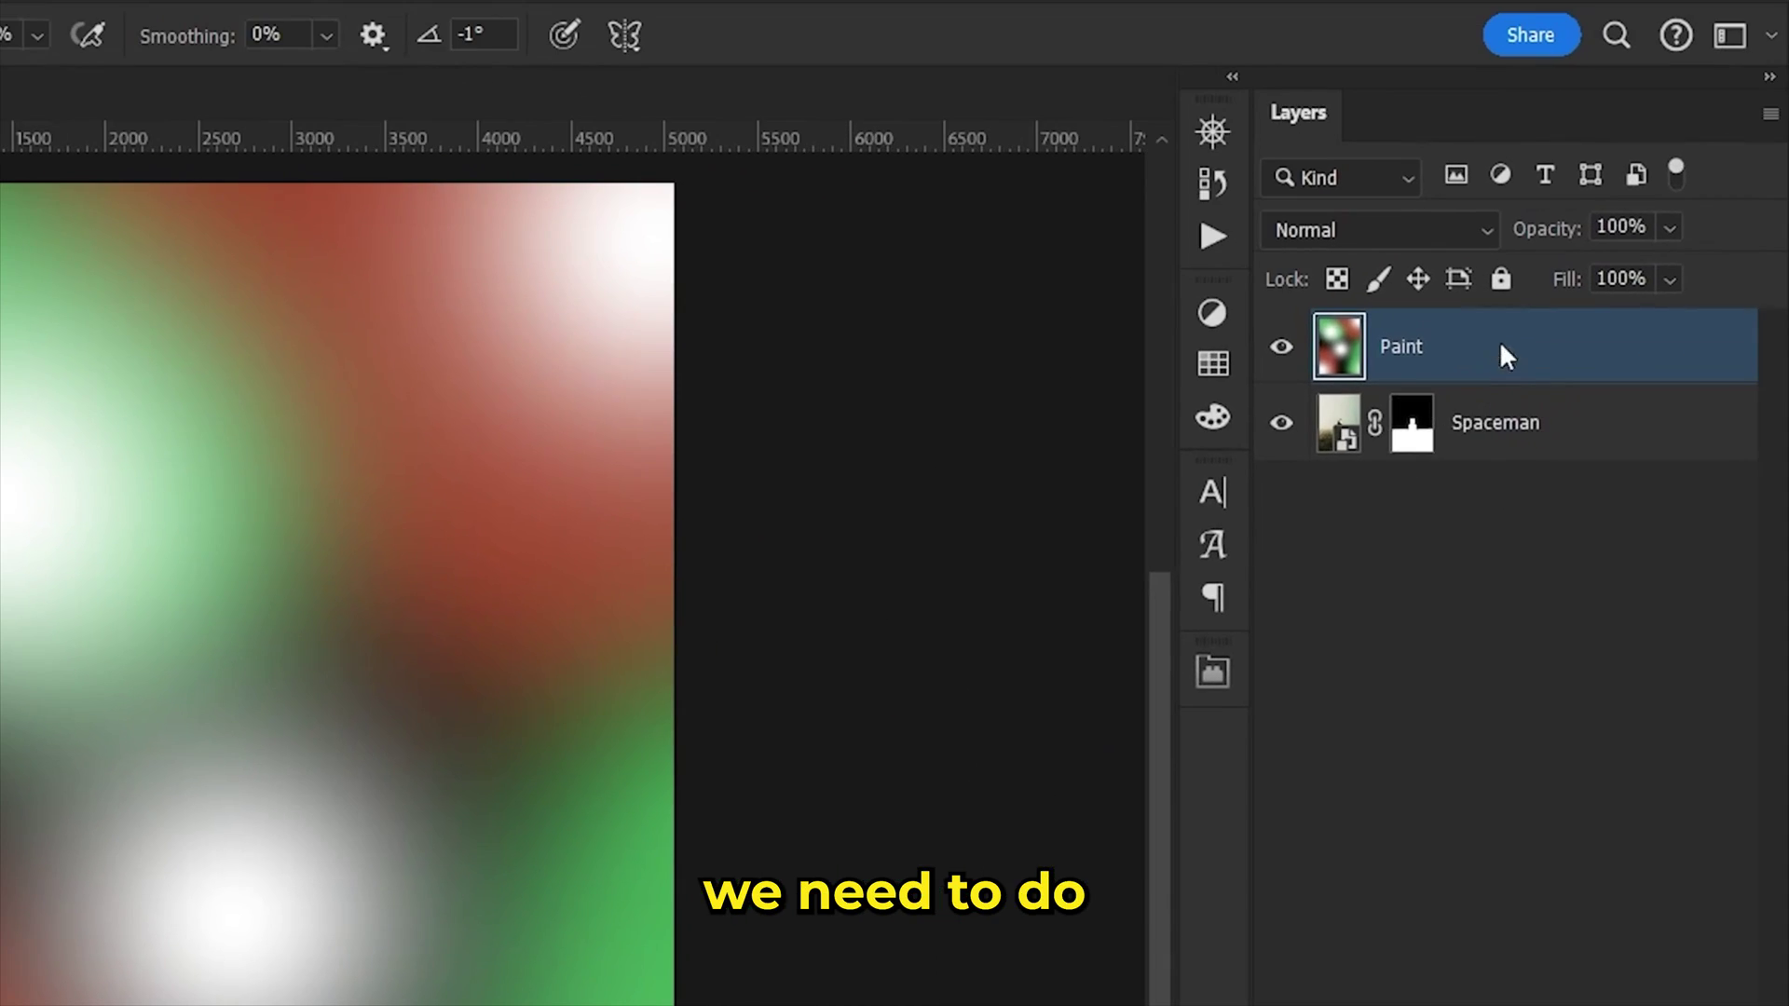
Step: Convert Paint to a smart object and Liquify it with Pin Edges on into swirling streaks
{"action": "right_click", "coordinate": [1610, 252]}
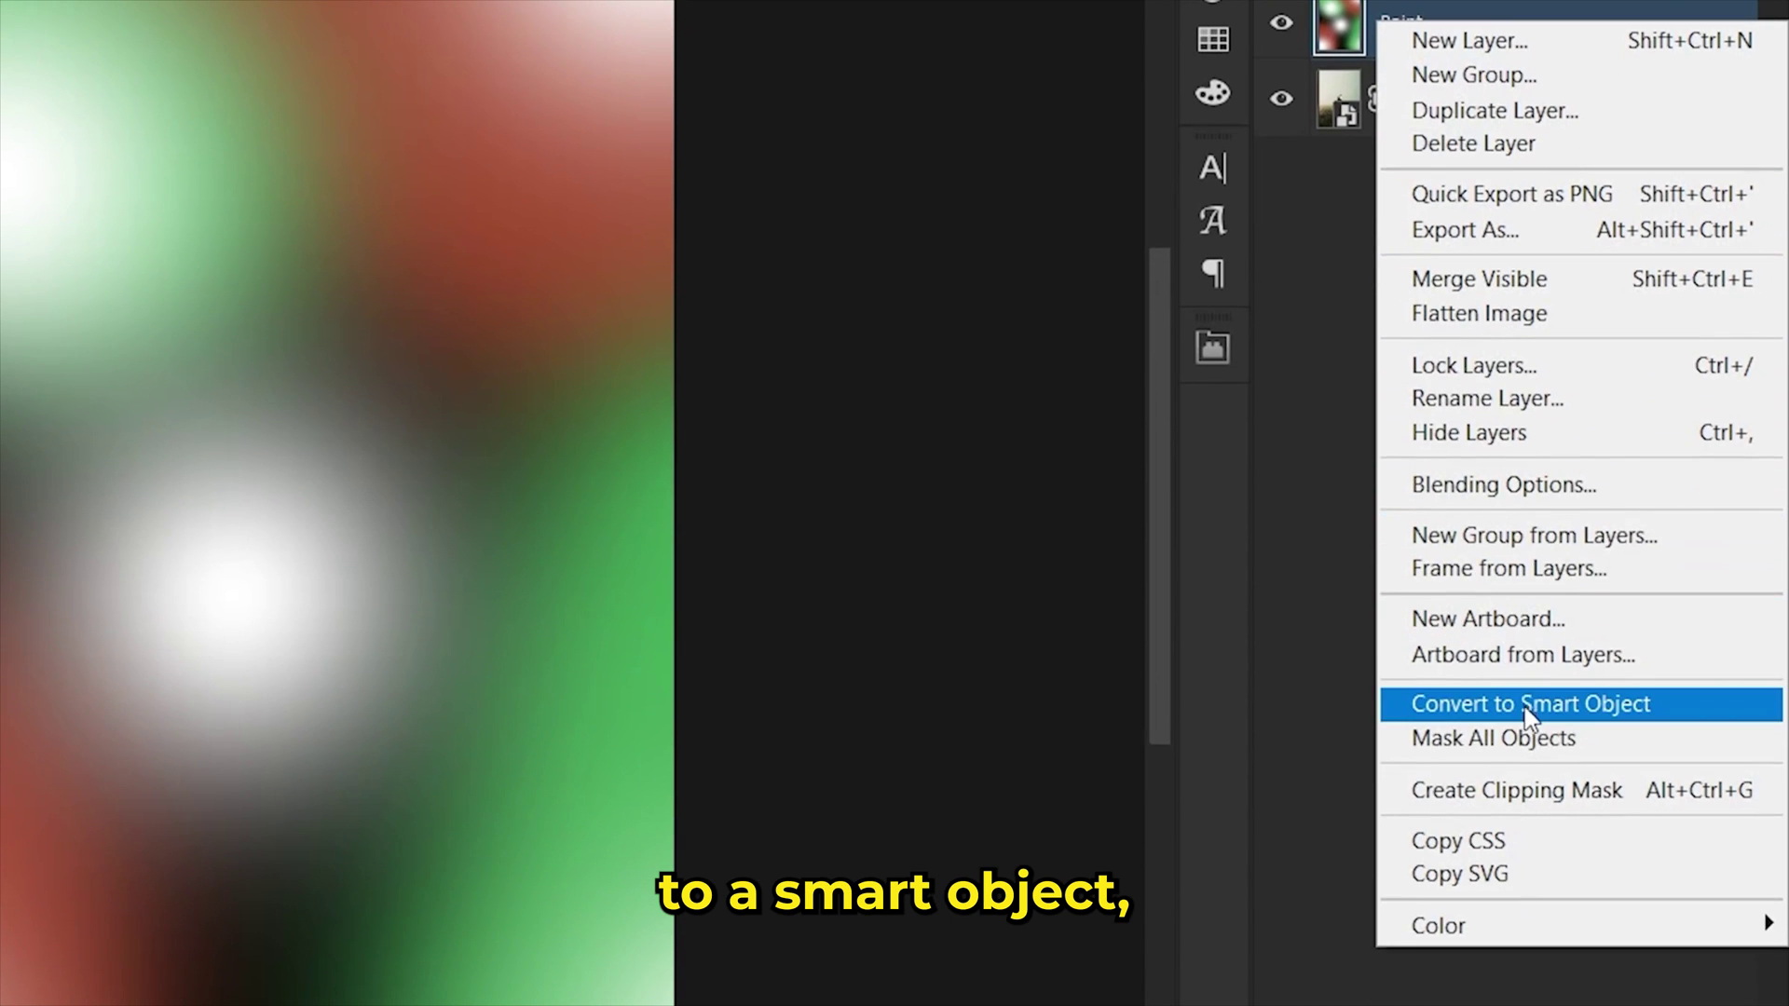
{"action": "left_click", "coordinate": [1523, 879]}
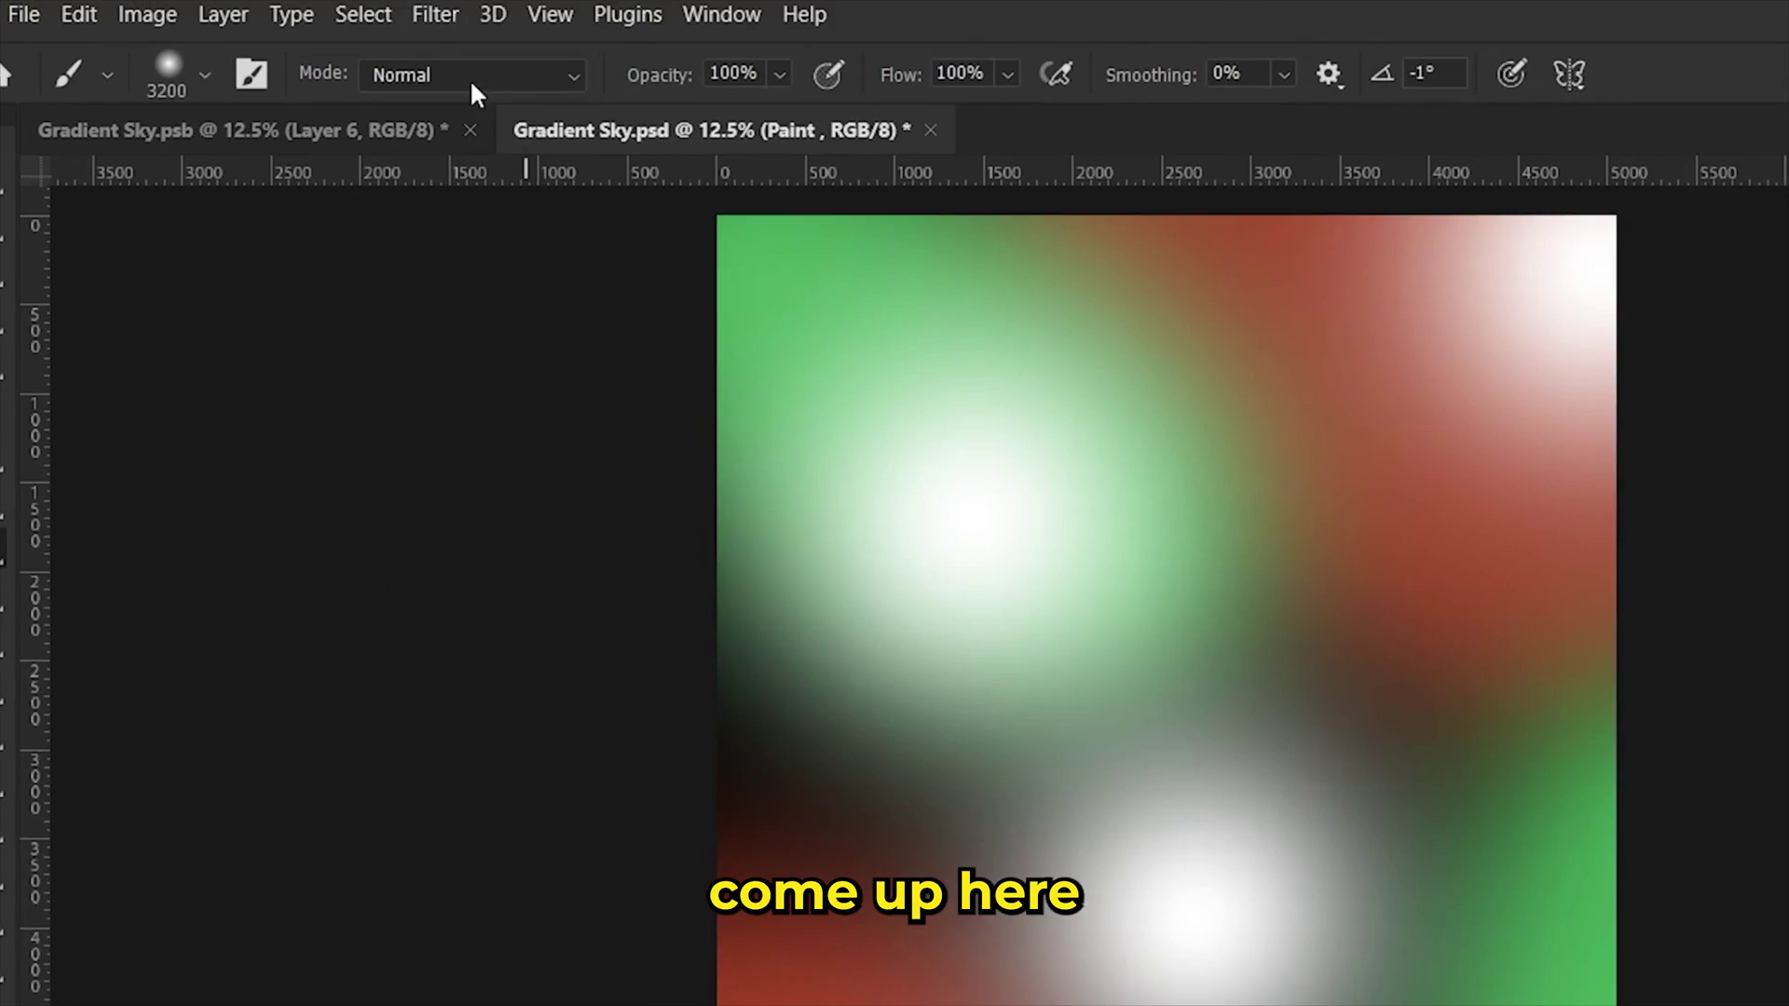
{"action": "left_click", "coordinate": [453, 20]}
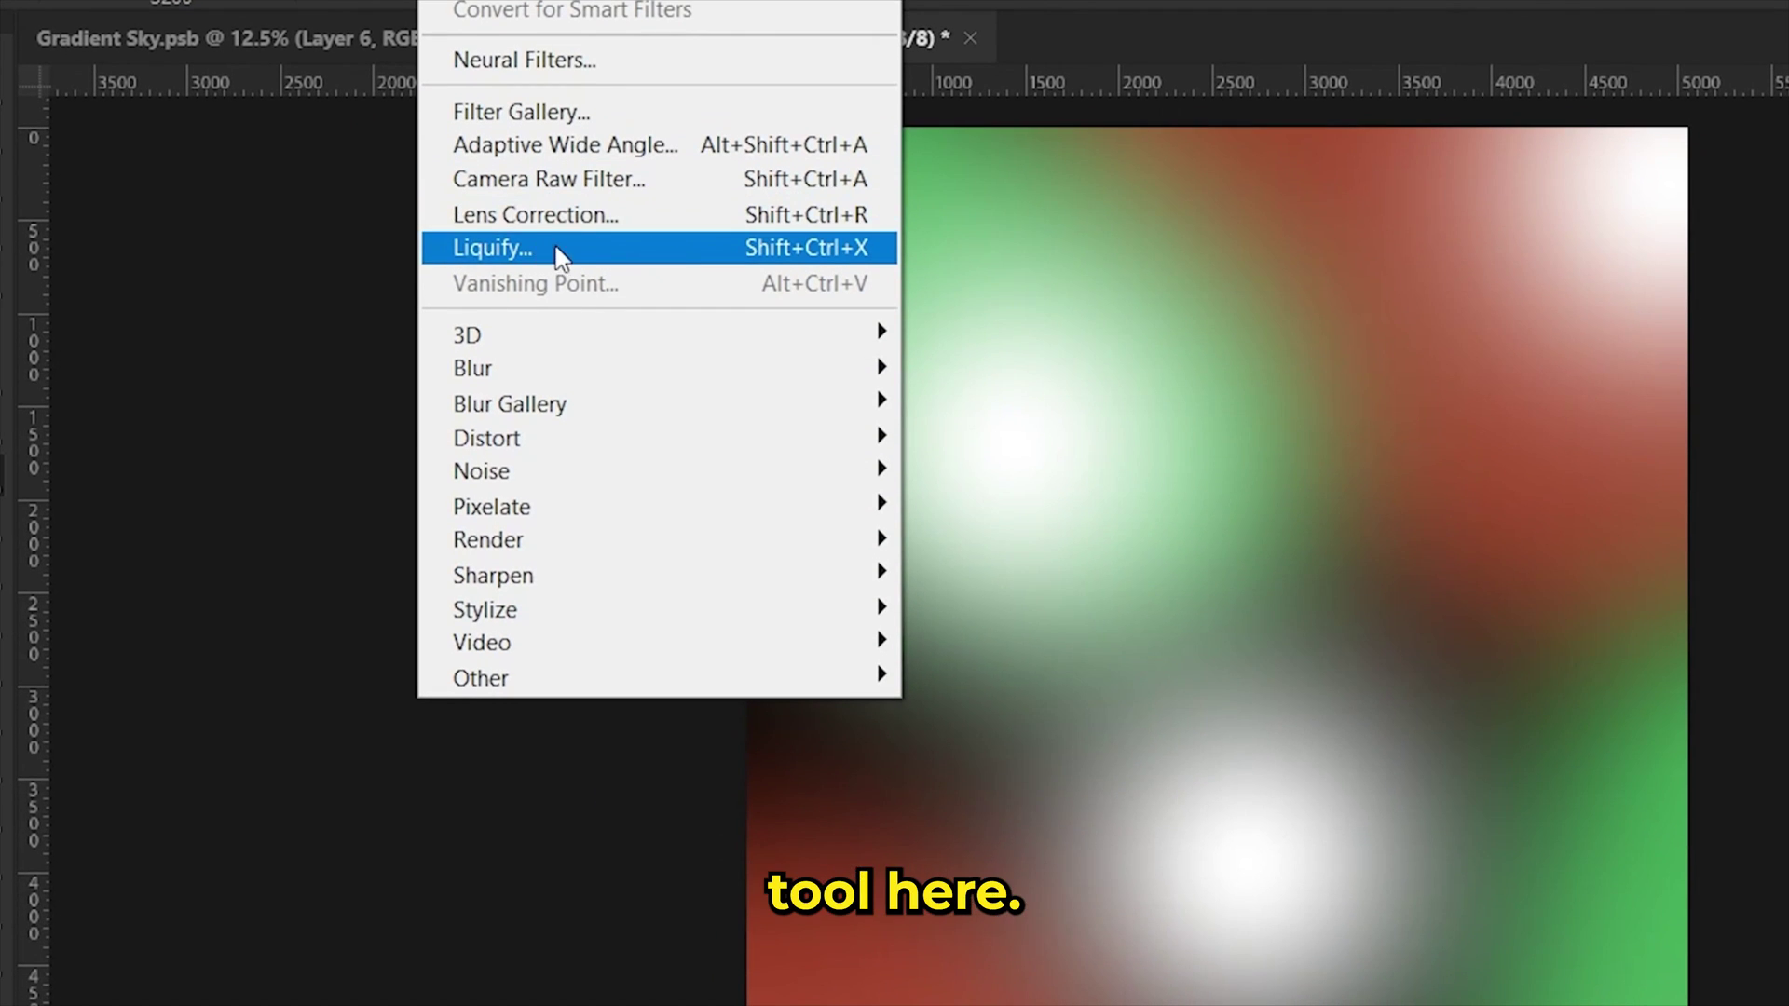
{"action": "left_click", "coordinate": [557, 253]}
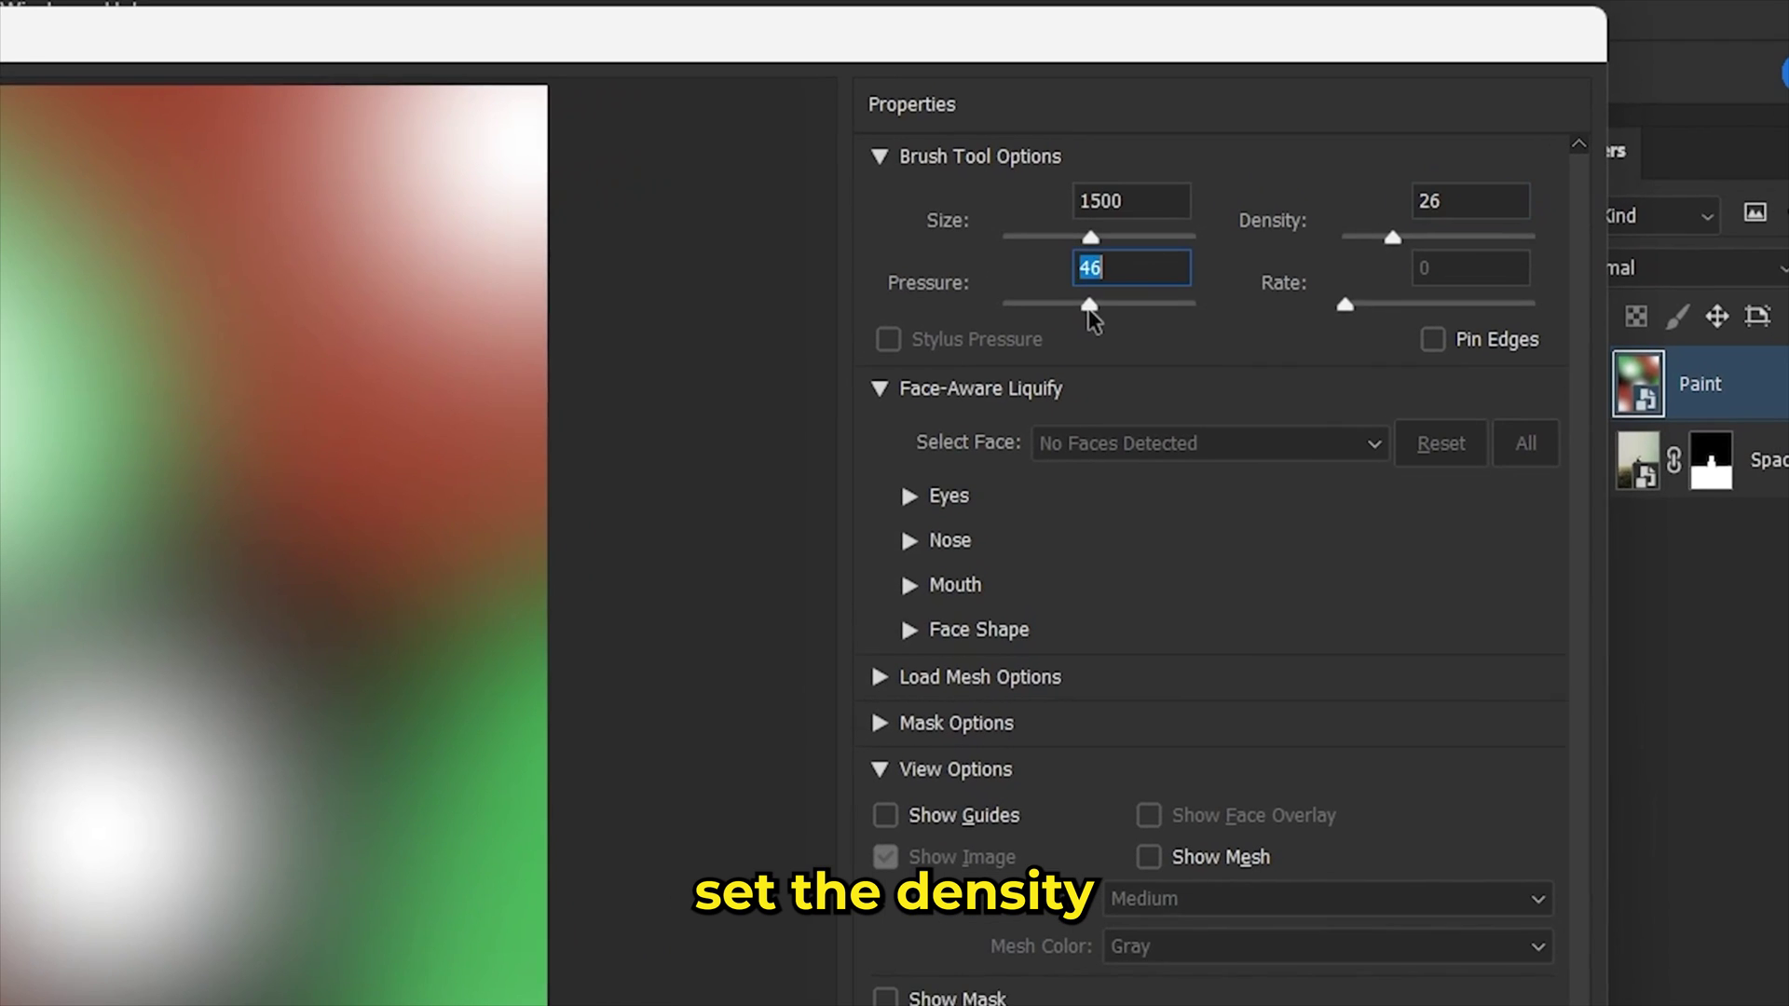
{"action": "left_click_drag", "start_coordinate": [1089, 309], "coordinate": [1171, 313]}
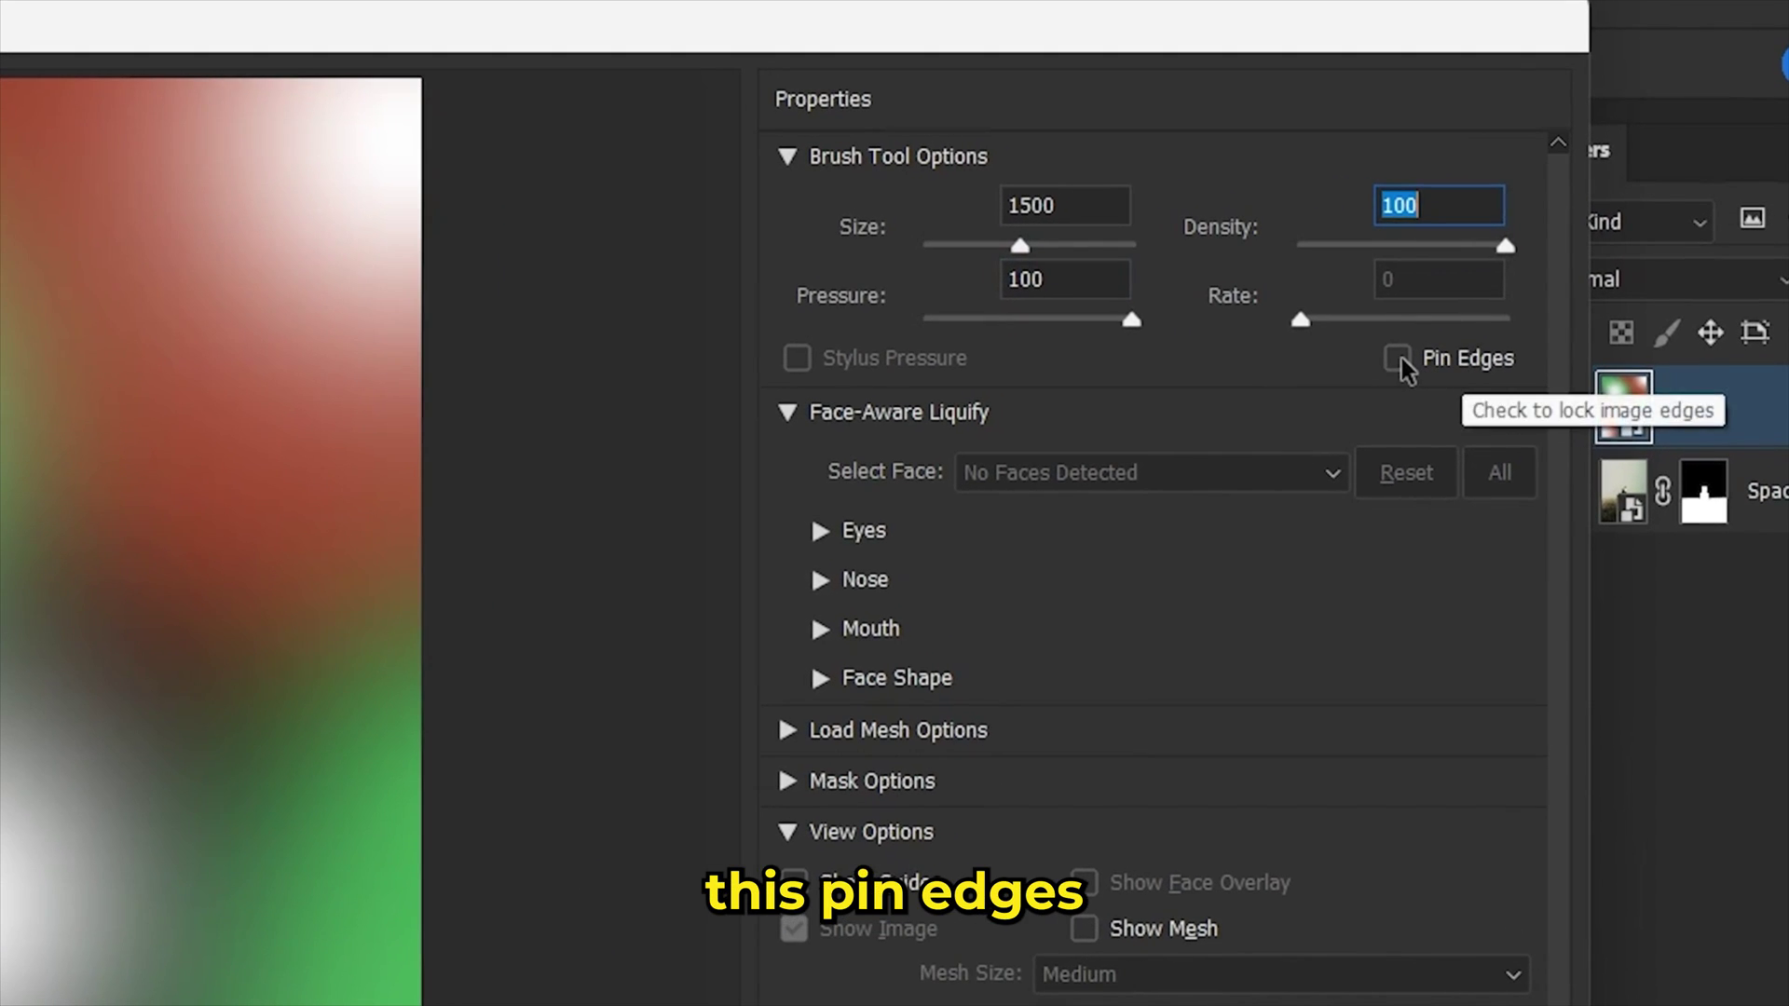
{"action": "left_click", "coordinate": [1431, 341]}
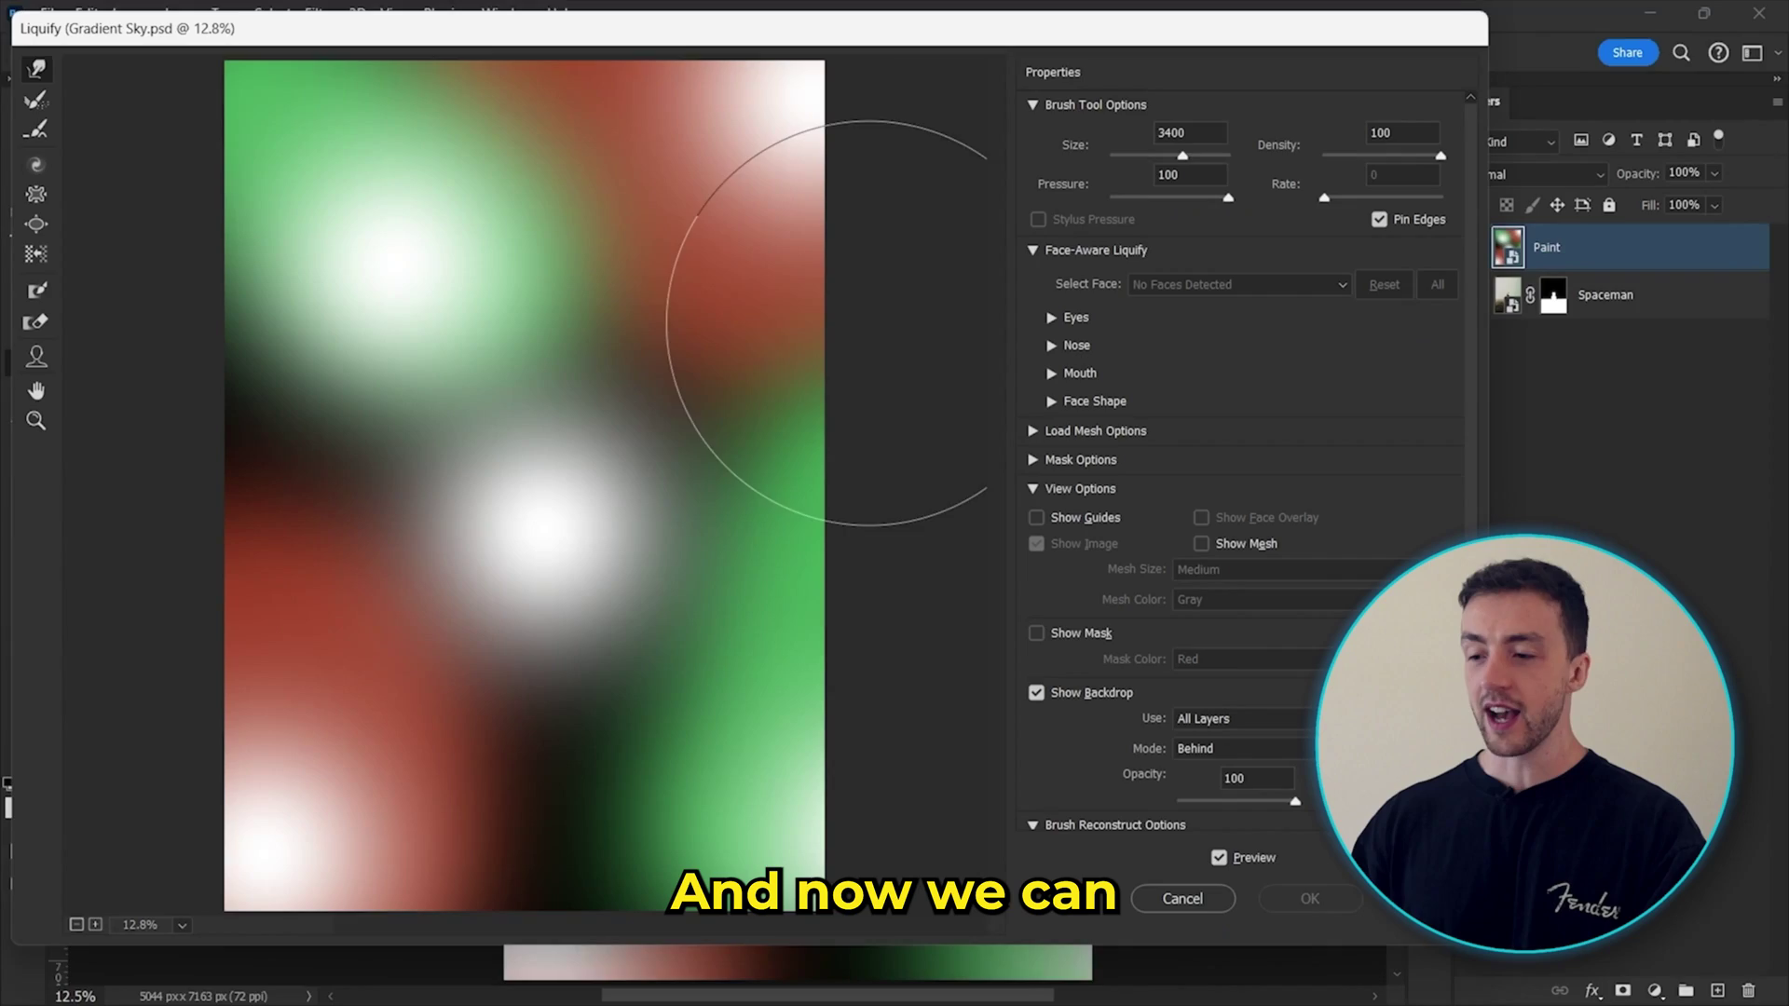
{"action": "mouse_move", "coordinate": [819, 299]}
{"action": "left_mouse_down"}
{"action": "mouse_move", "coordinate": [399, 179]}
{"action": "mouse_move", "coordinate": [716, 369]}
{"action": "mouse_move", "coordinate": [419, 894]}
{"action": "mouse_move", "coordinate": [779, 500]}
{"action": "mouse_move", "coordinate": [640, 199]}
{"action": "mouse_move", "coordinate": [592, 760]}
{"action": "mouse_move", "coordinate": [638, 97]}
{"action": "mouse_move", "coordinate": [580, 457]}
{"action": "left_mouse_up"}
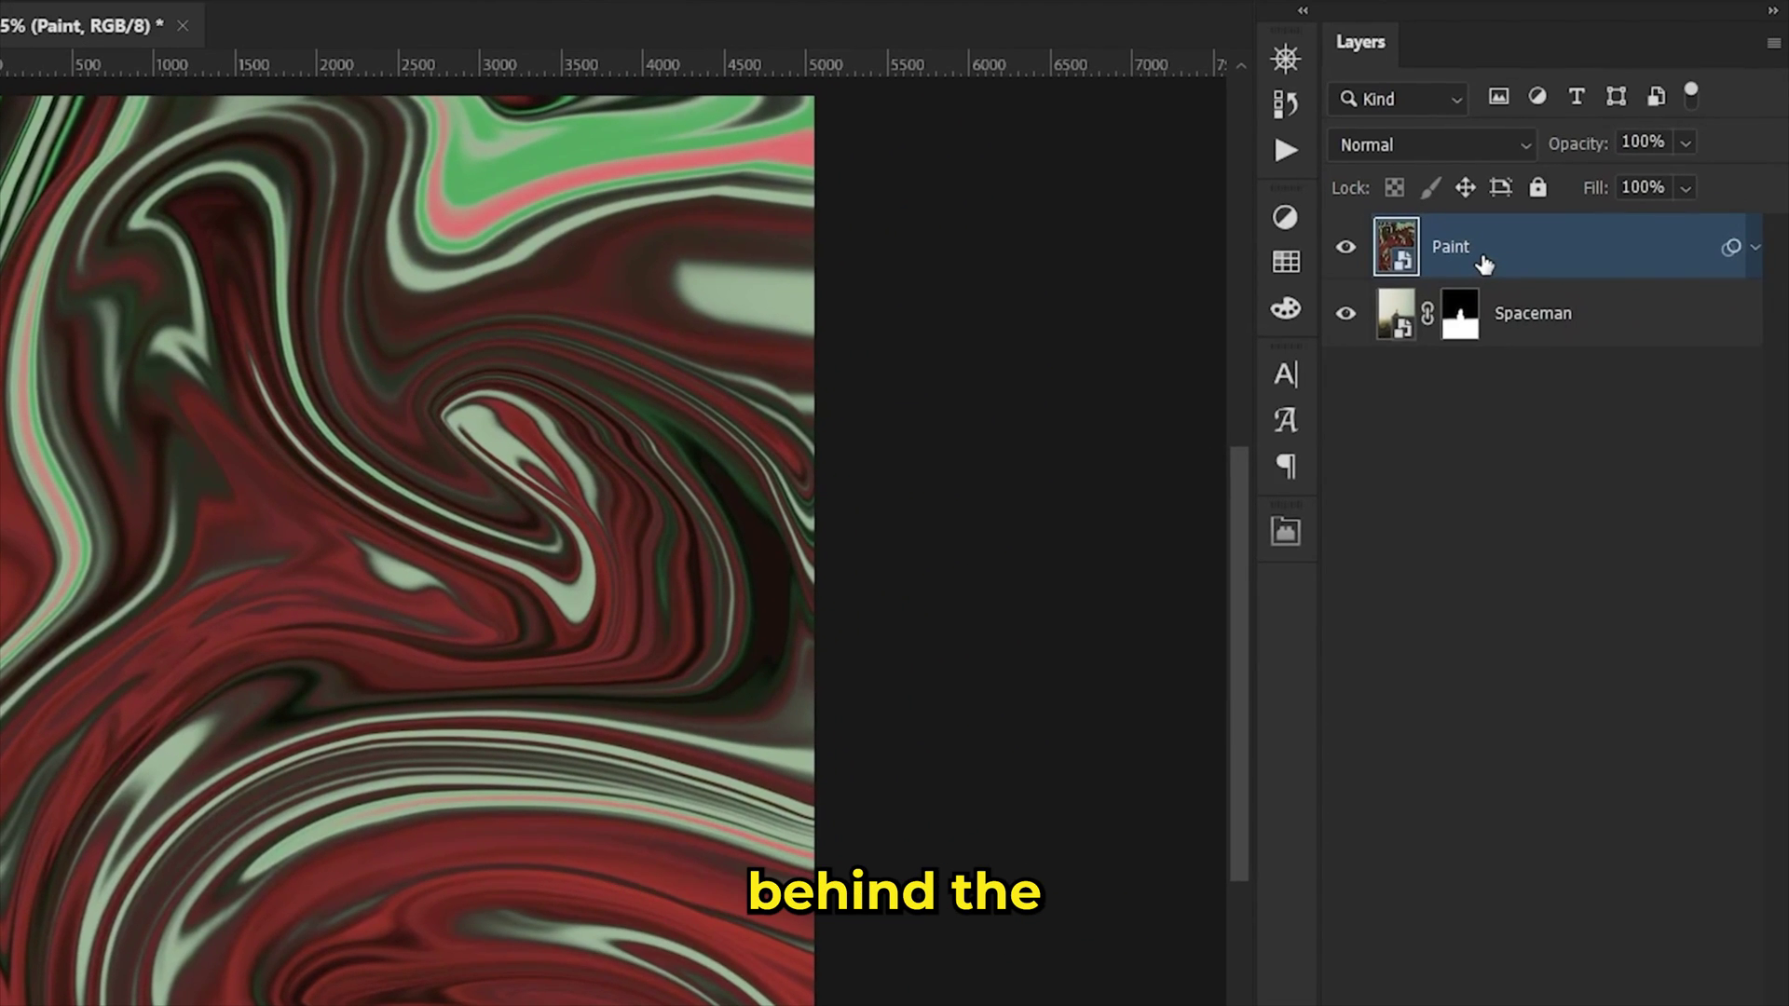
Step: Move Paint below Spaceman and add a Gradient Map clipped to the Paint layer
{"action": "left_click_drag", "start_coordinate": [1487, 264], "coordinate": [1494, 357]}
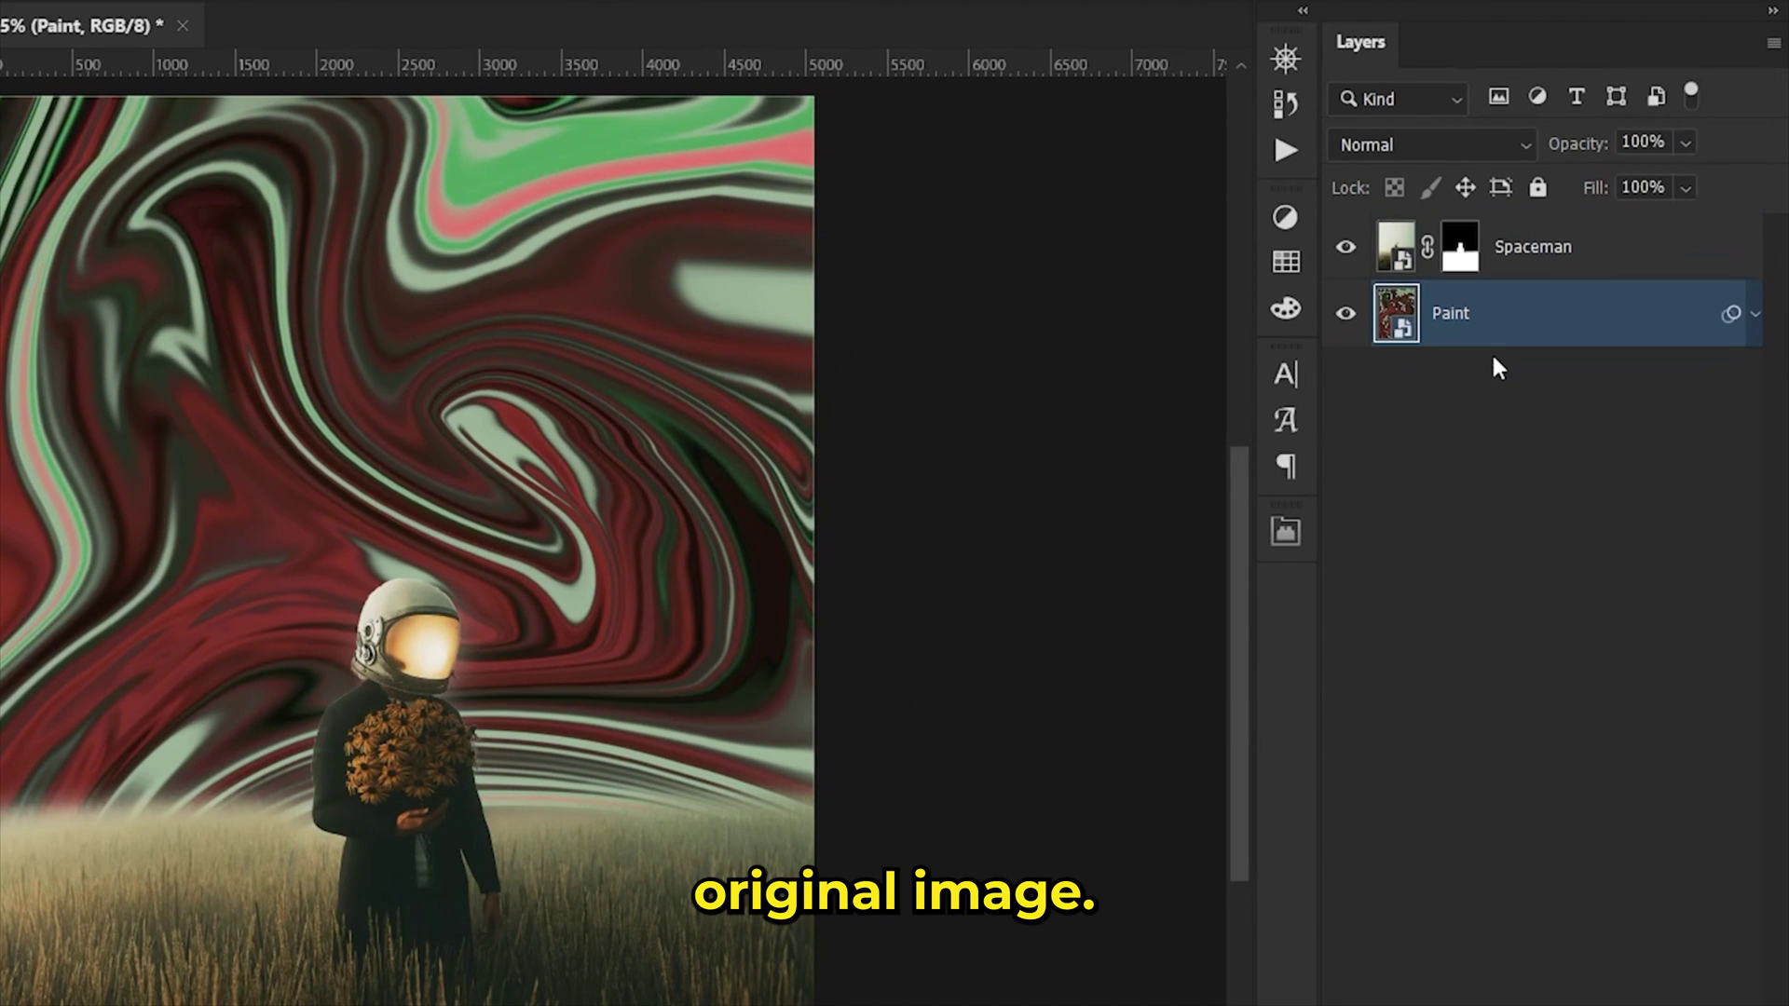
{"action": "left_click", "coordinate": [1299, 221]}
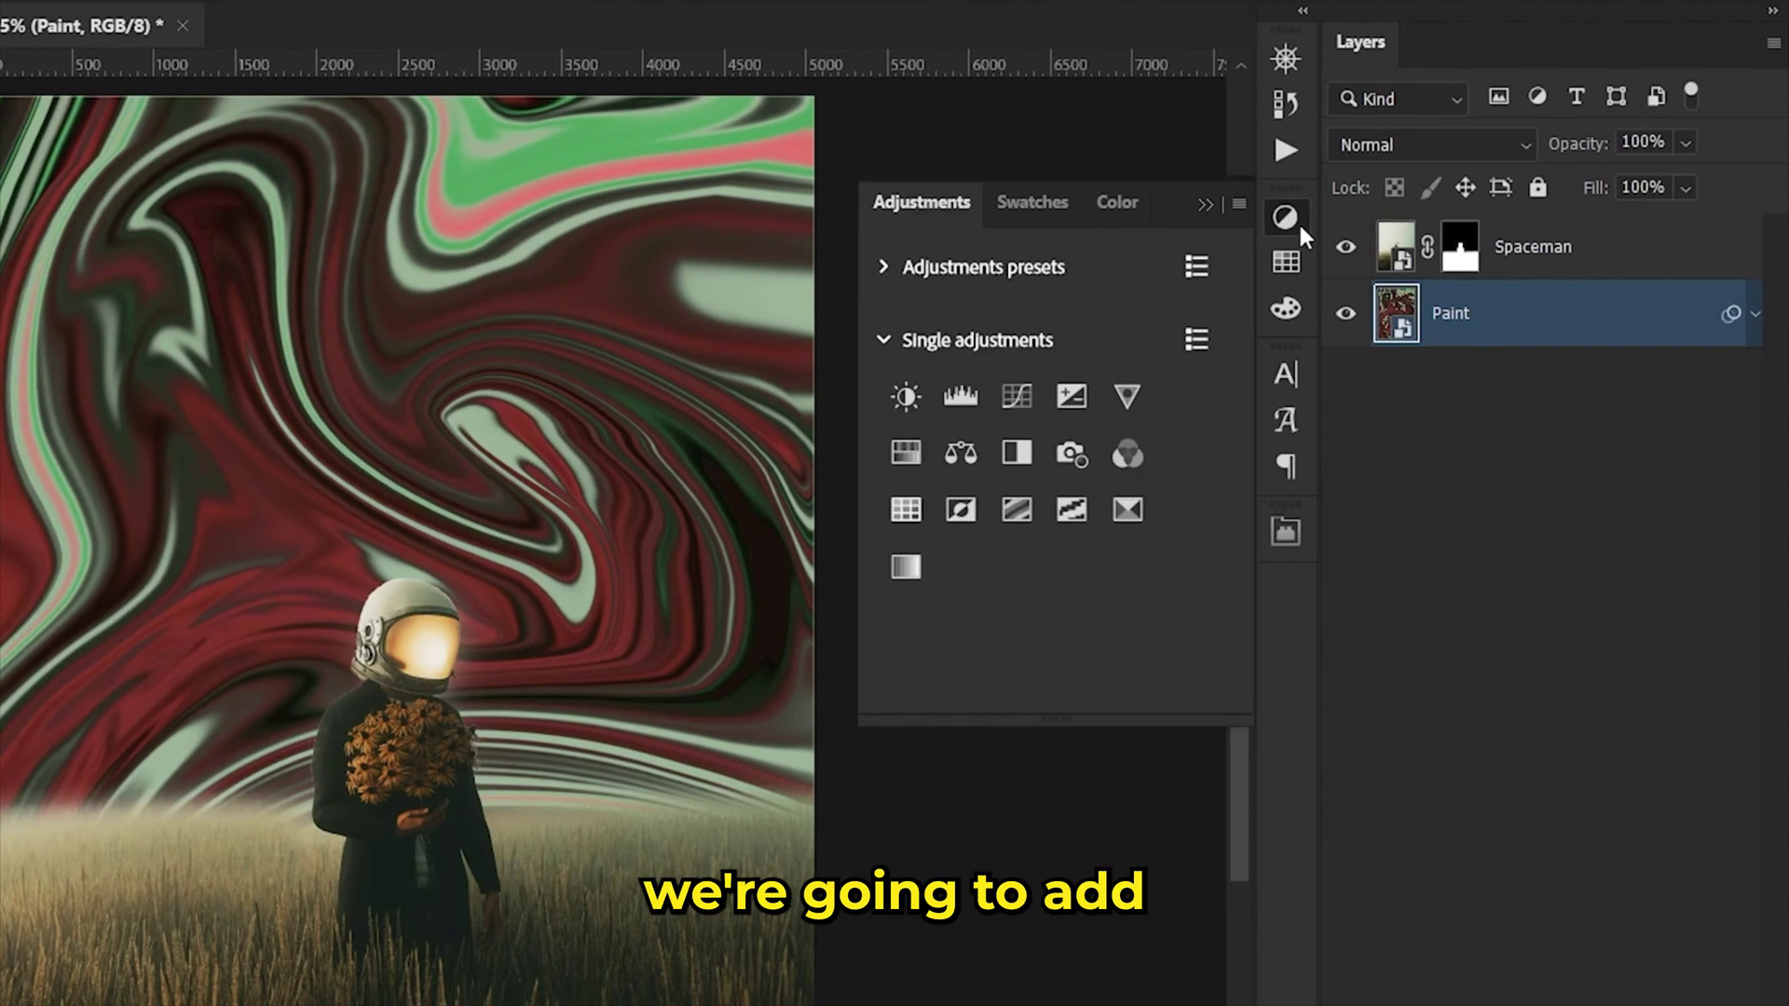
{"action": "left_click", "coordinate": [904, 566]}
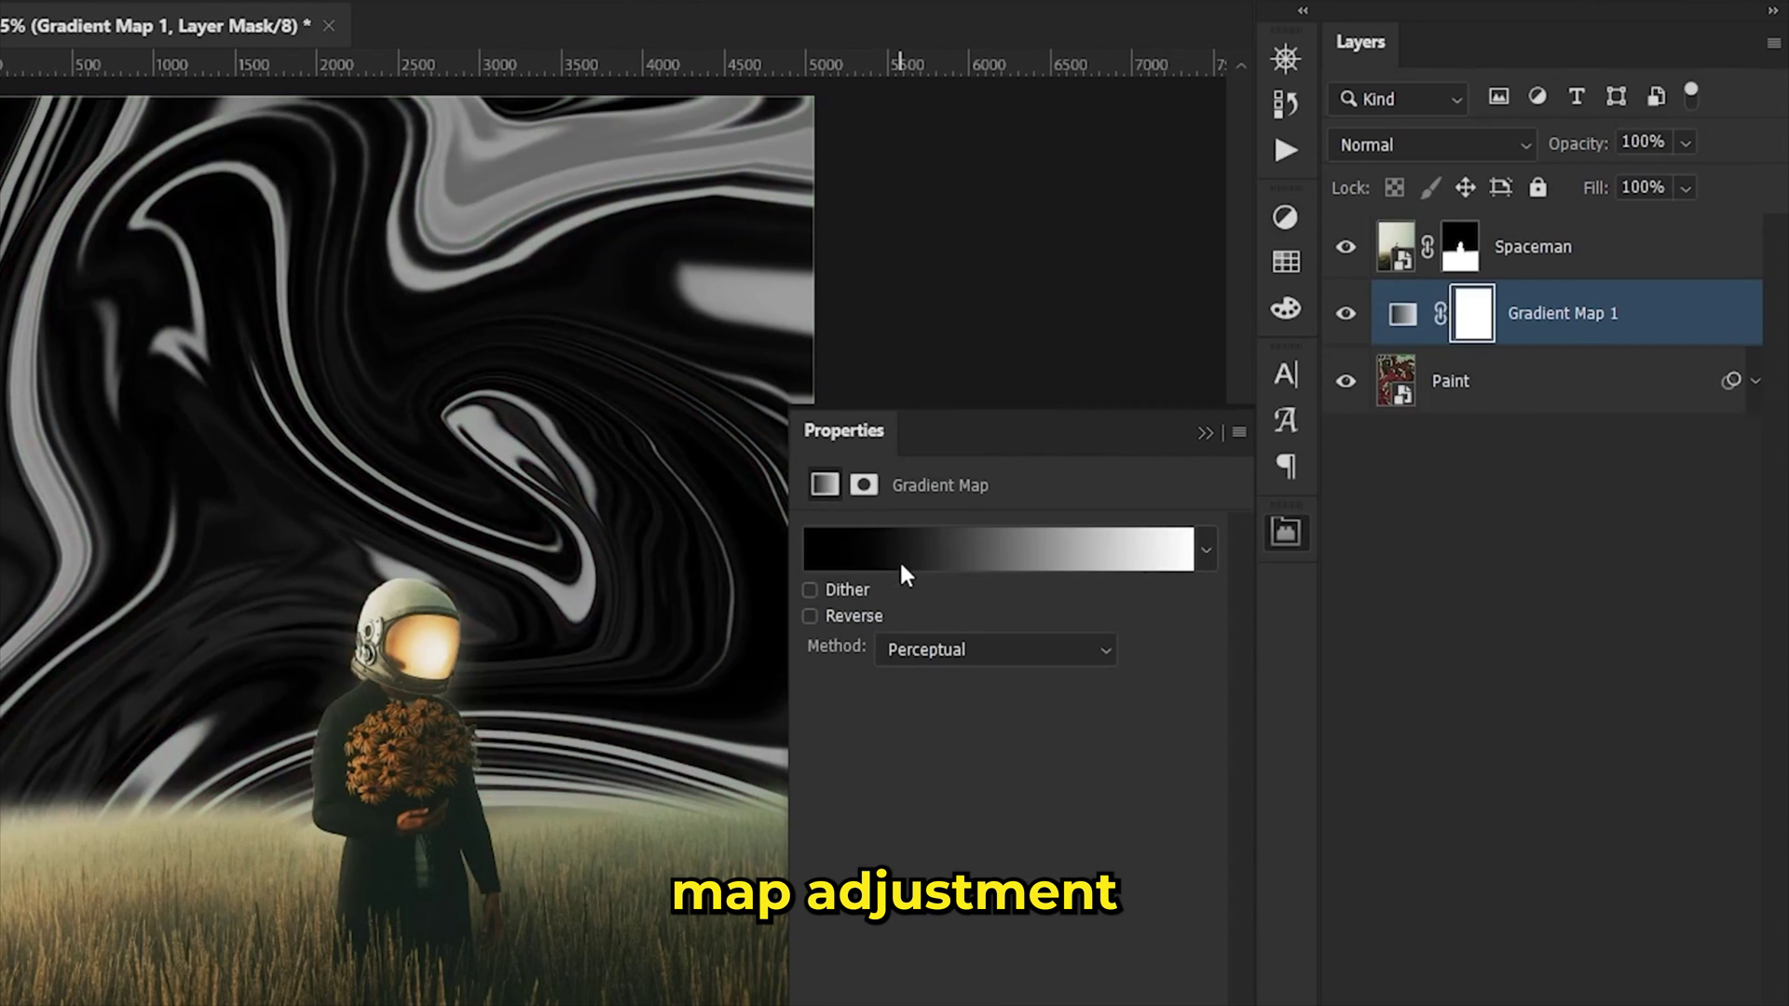
{"action": "right_click", "coordinate": [1579, 313]}
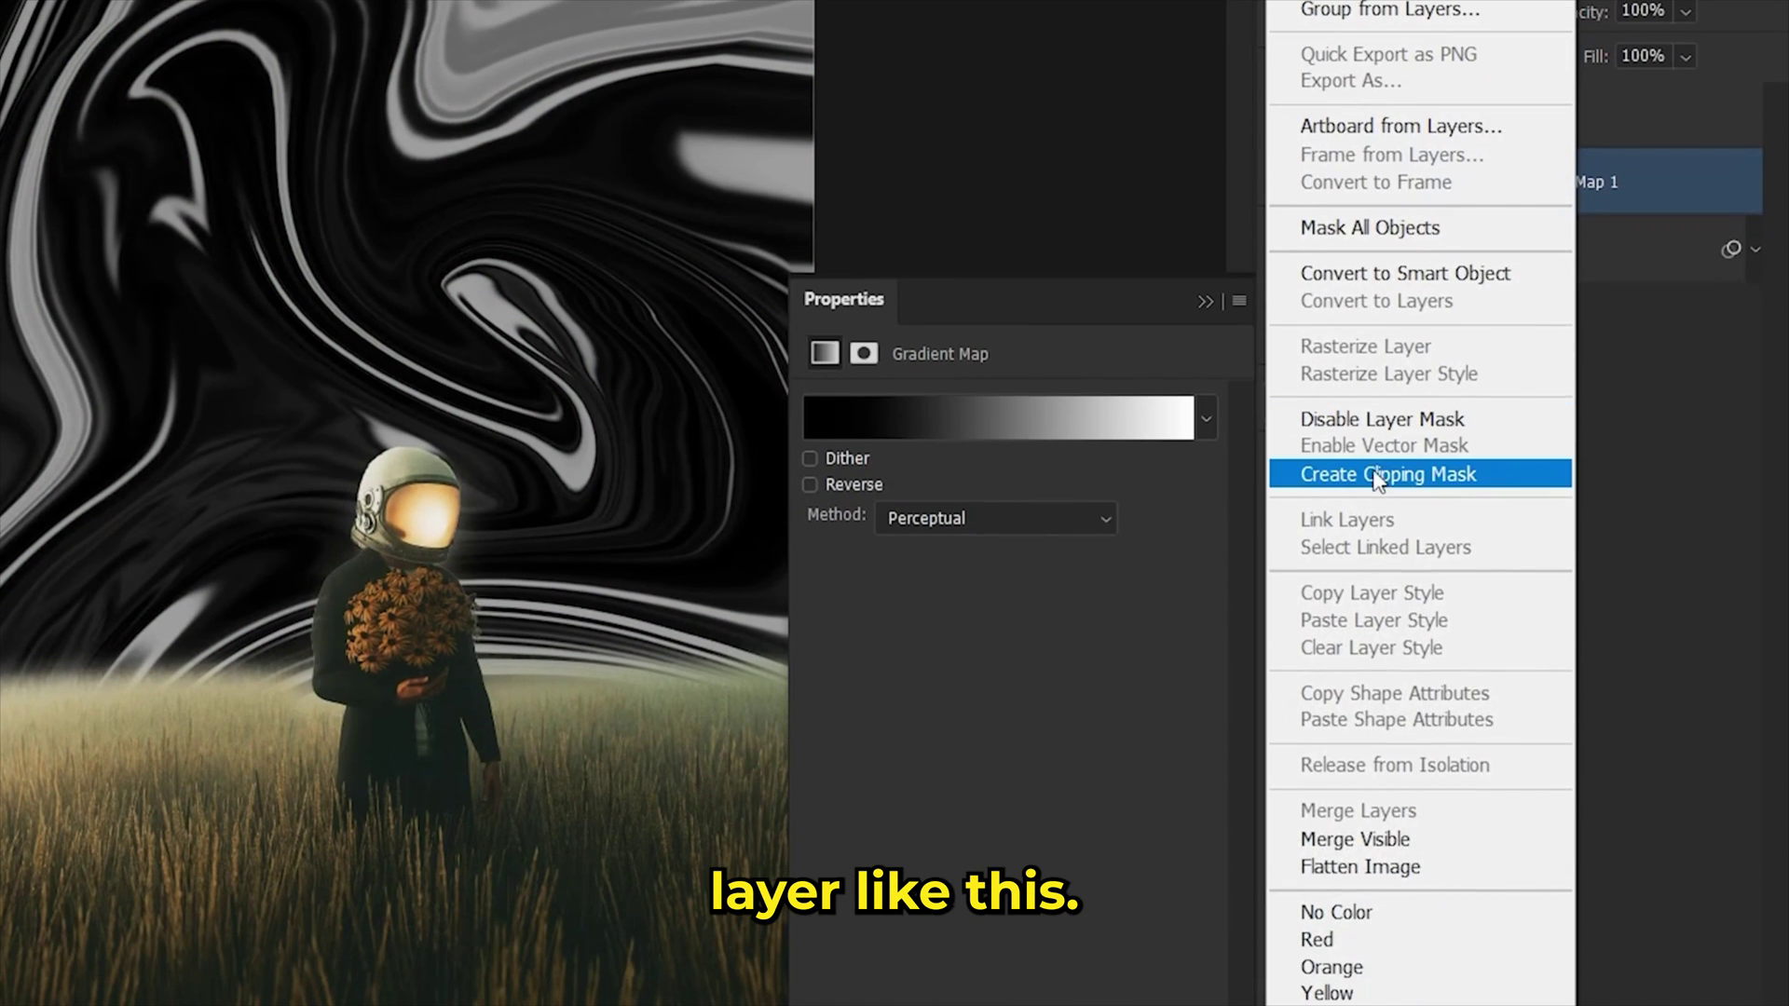
{"action": "left_click", "coordinate": [1379, 604]}
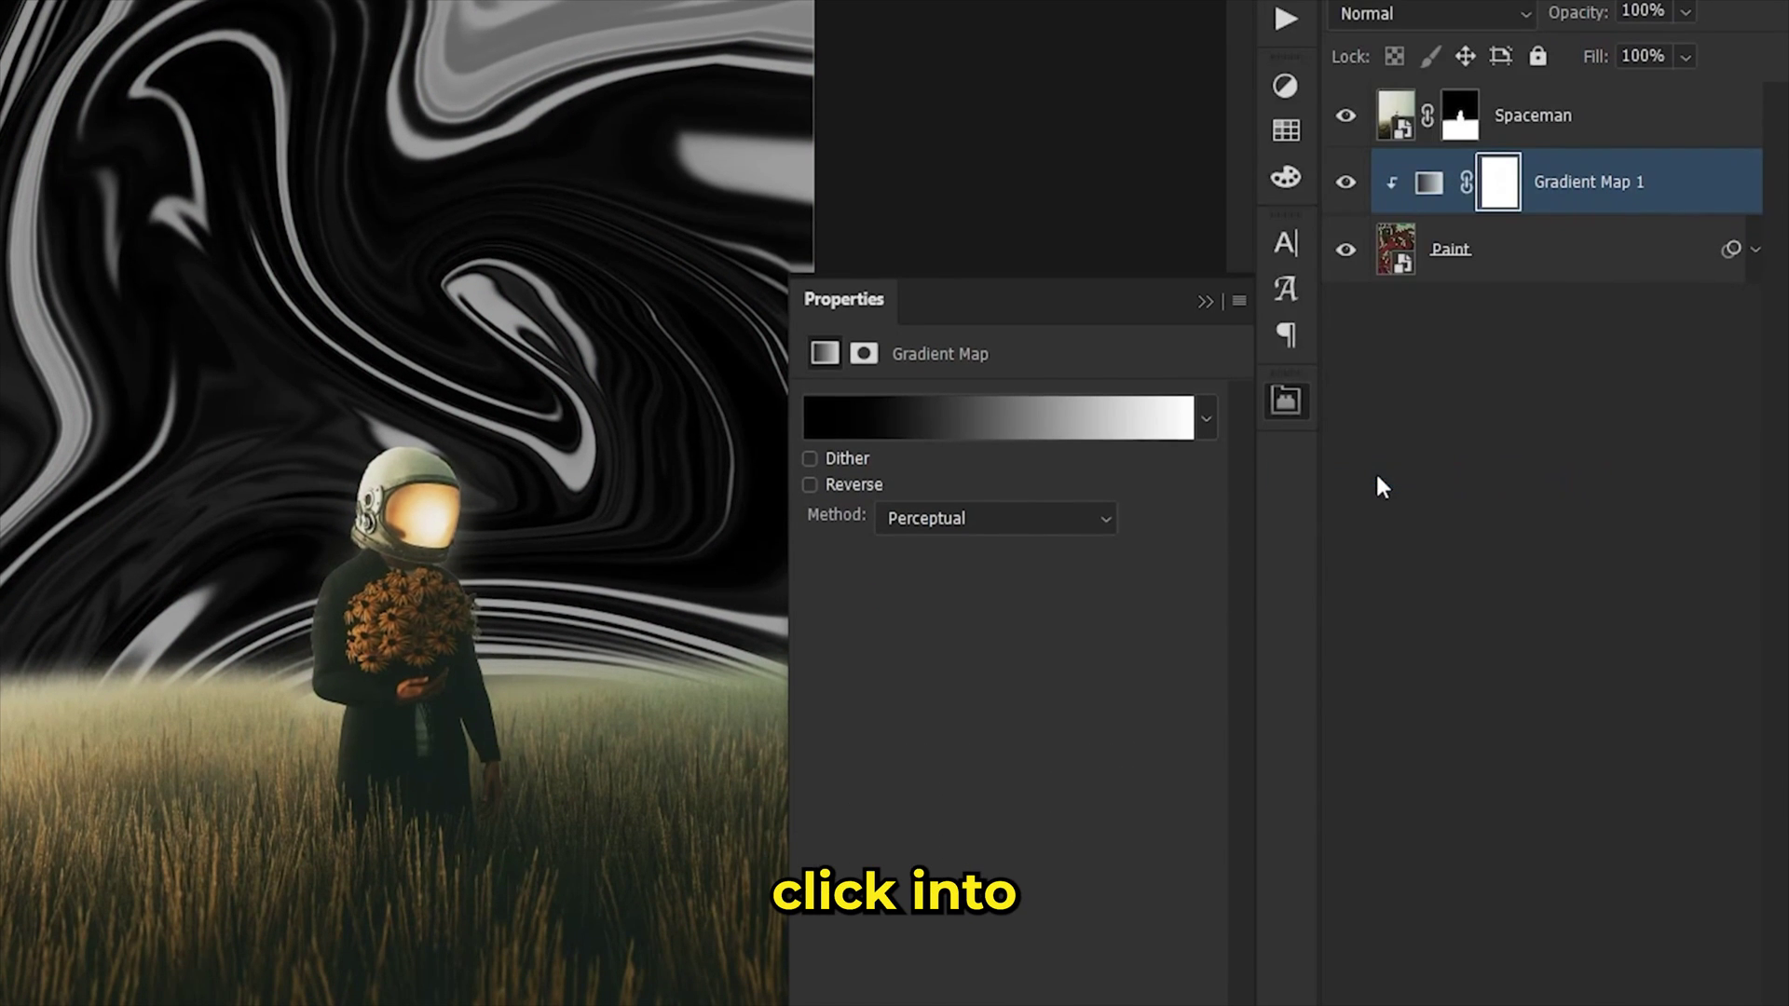
Step: Browse the Gradient Editor presets for the gradient map
{"action": "left_click", "coordinate": [999, 417]}
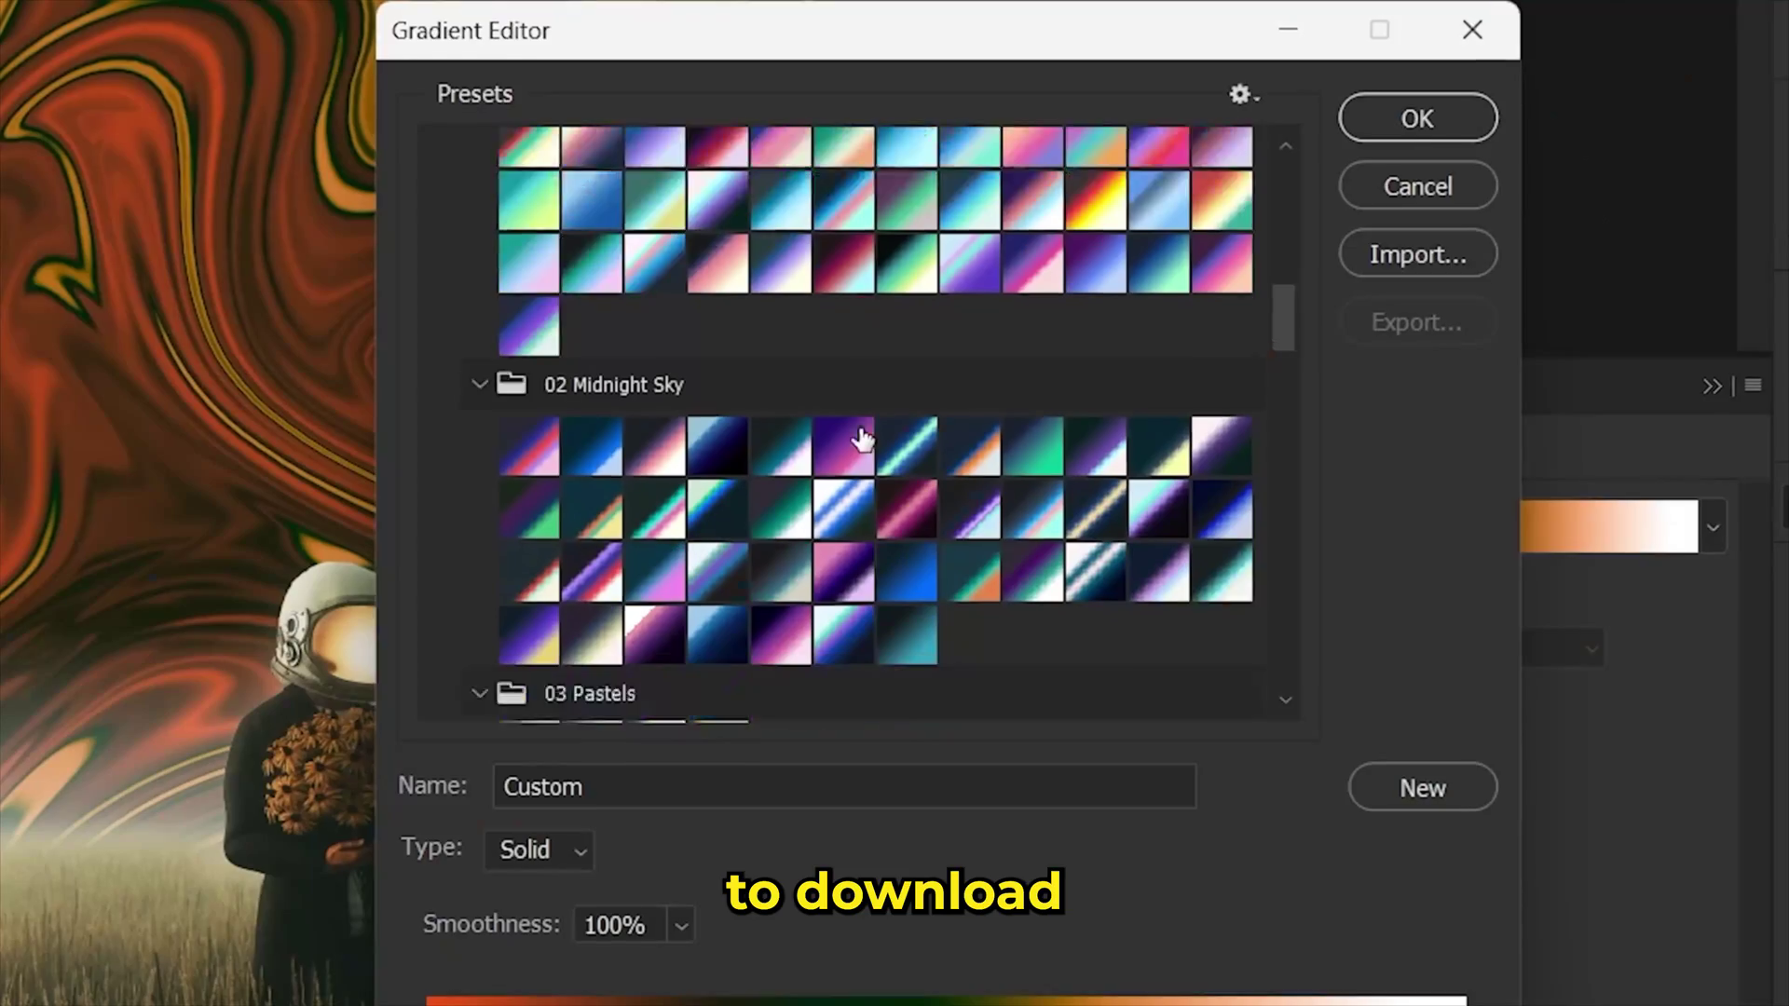
{"action": "scroll", "coordinate": [863, 438], "scroll_direction": "down", "scroll_amount": 5}
{"action": "scroll", "coordinate": [863, 438], "scroll_direction": "down", "scroll_amount": 3}
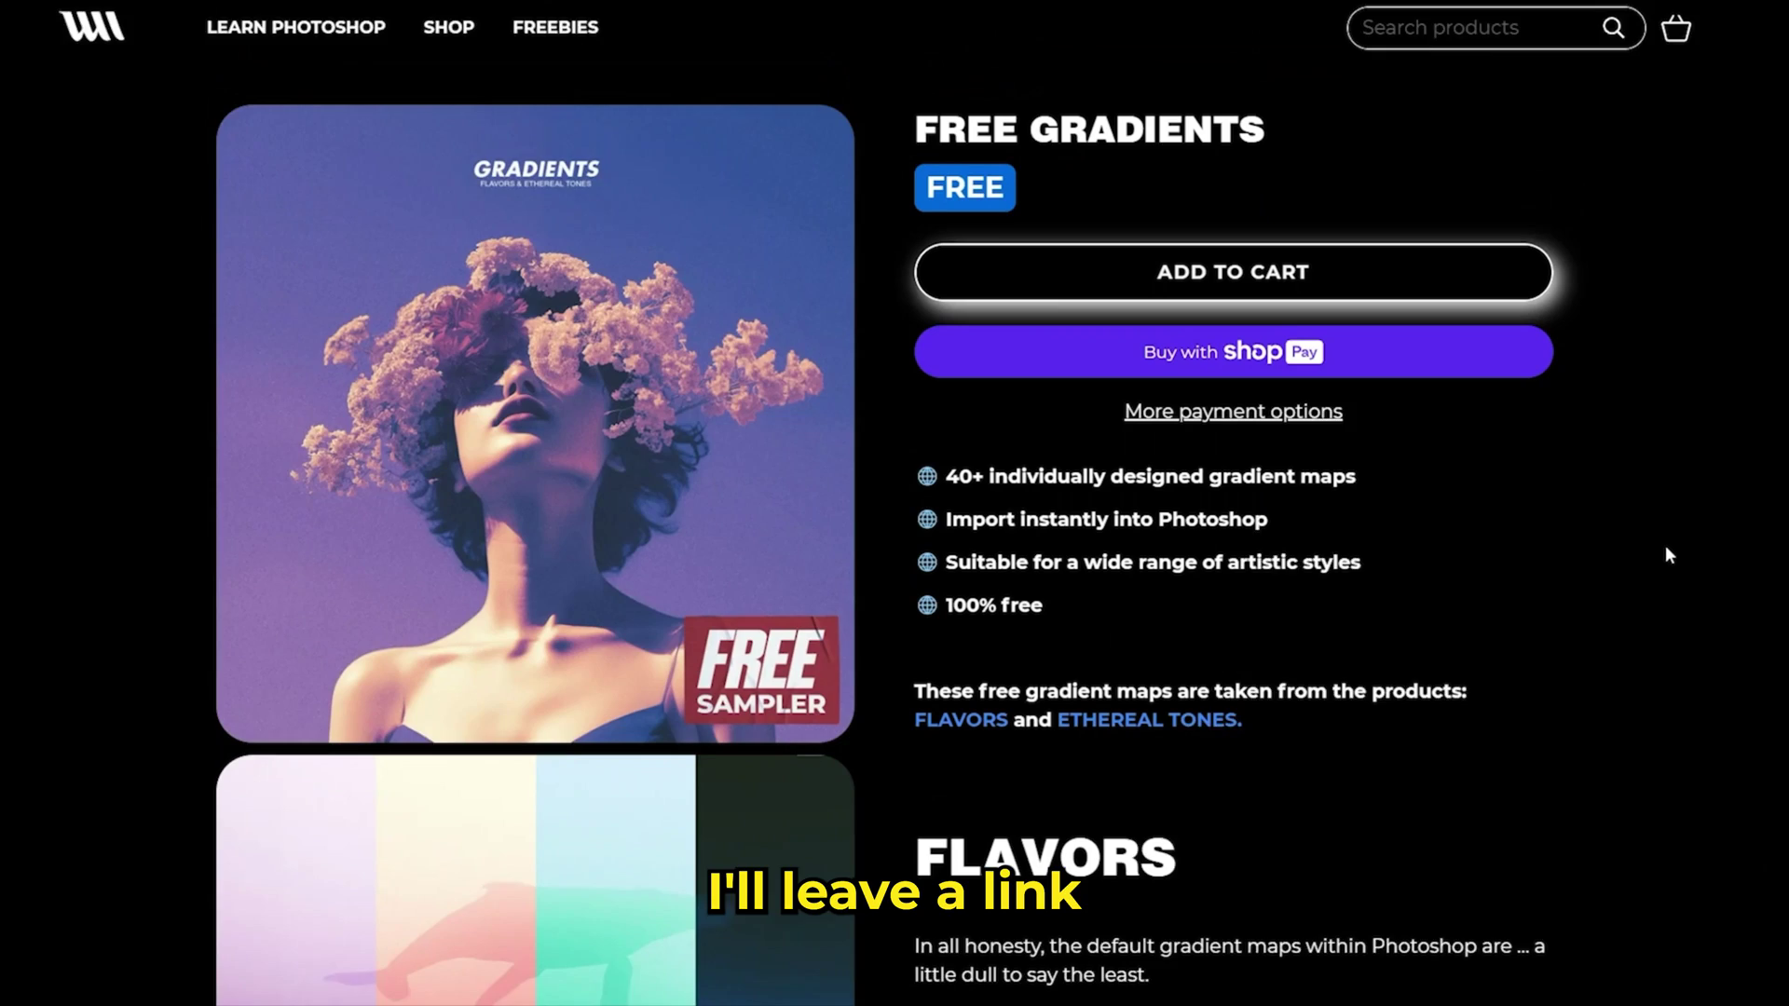
{"action": "scroll", "coordinate": [1666, 549], "scroll_direction": "down", "scroll_amount": 3}
{"action": "scroll", "coordinate": [1667, 554], "scroll_direction": "down", "scroll_amount": 9}
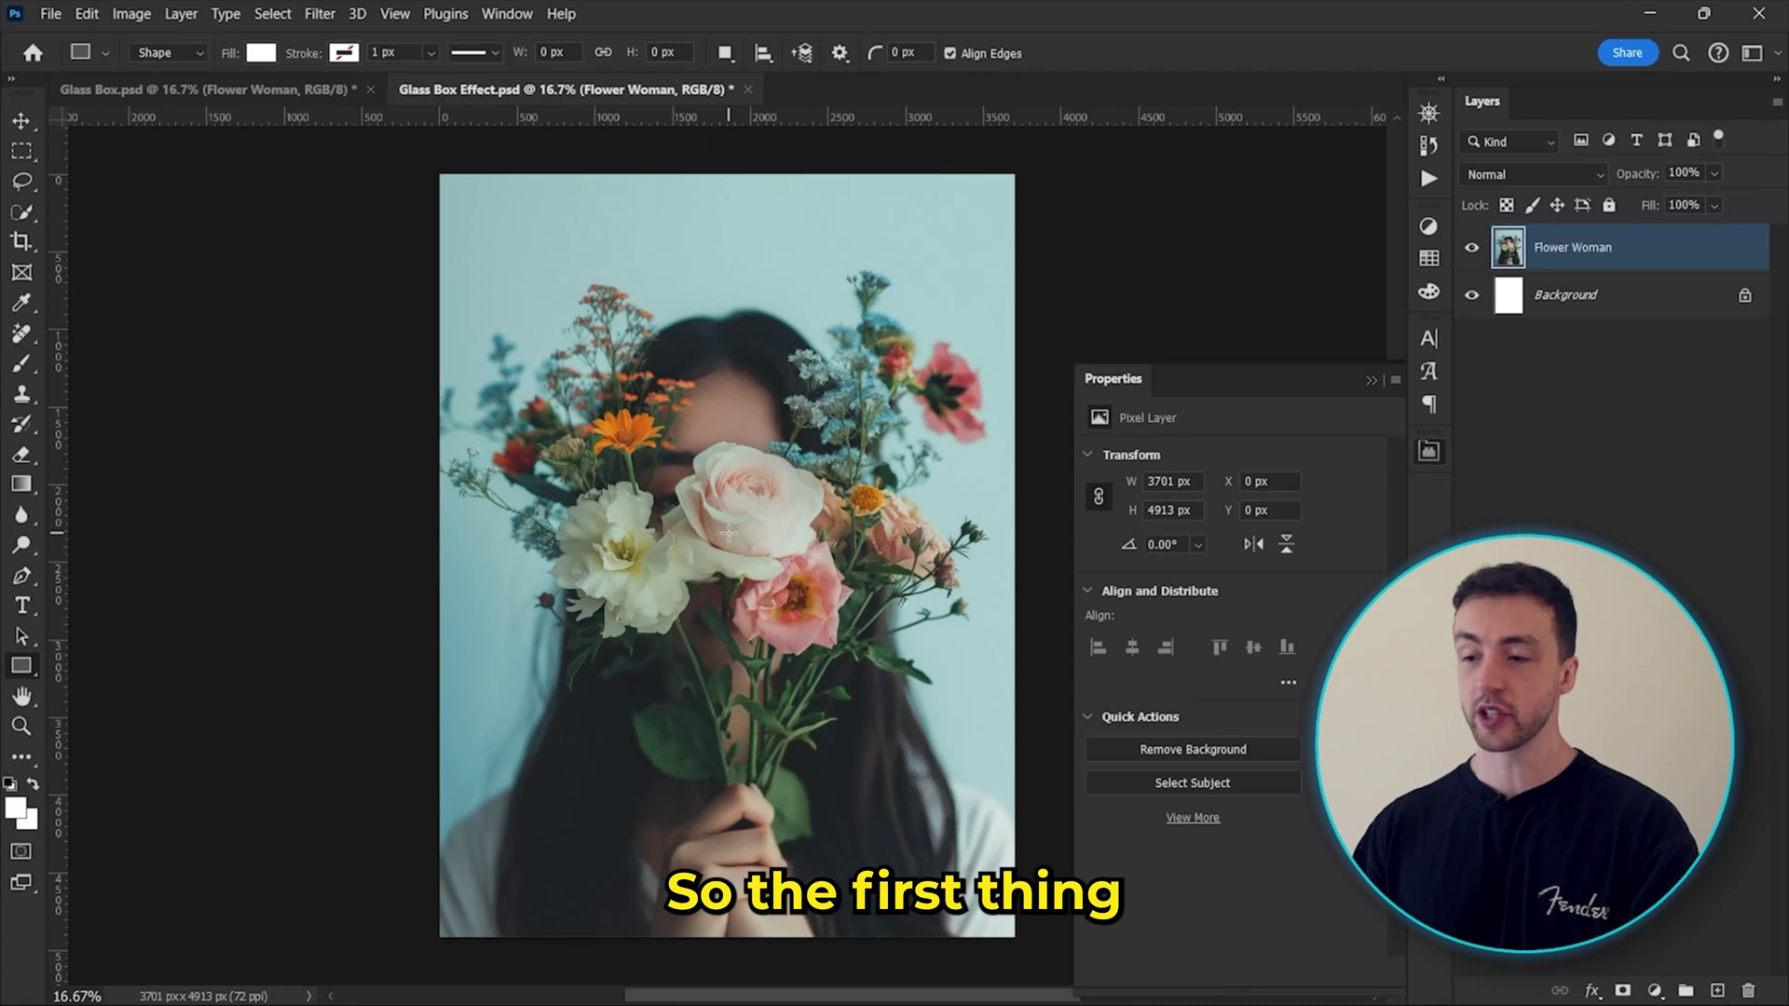
Step: Draw a white rounded Rectangle 1 over the bouquet and place a Flower Woman copy above it
{"action": "left_click_drag", "start_coordinate": [118, 592], "coordinate": [489, 101]}
{"action": "left_click_drag", "start_coordinate": [859, 358], "coordinate": [859, 358]}
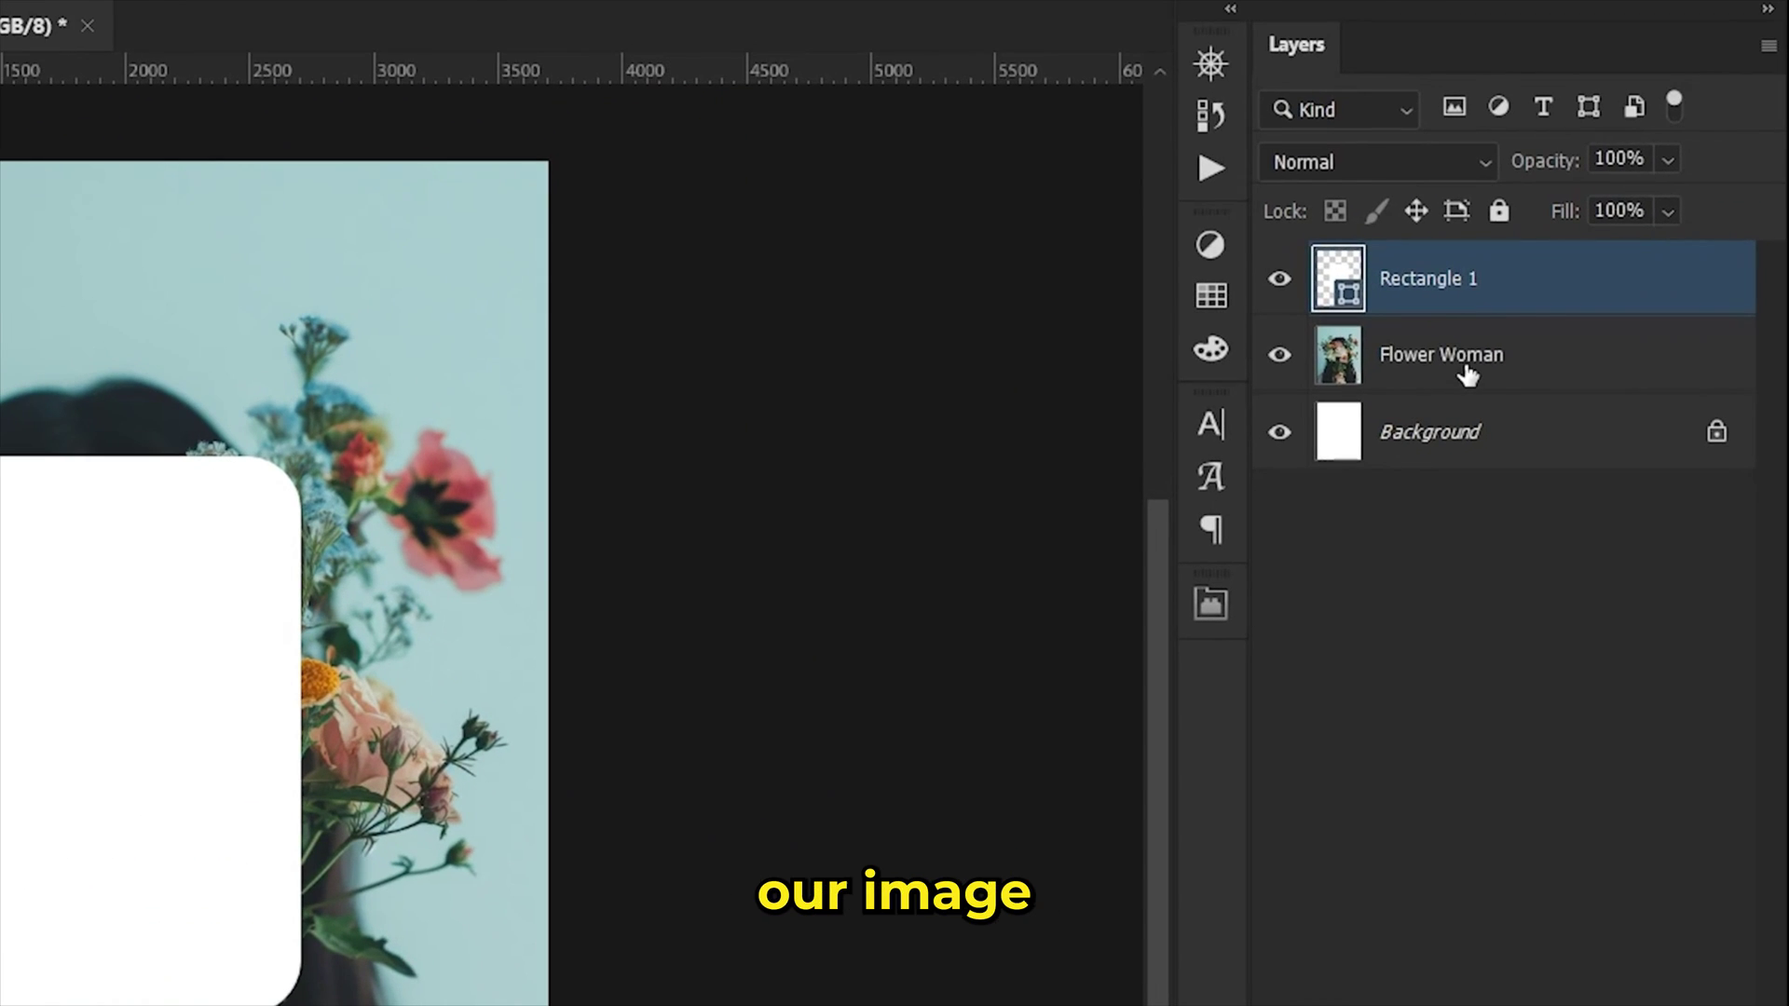
{"action": "left_click", "coordinate": [1589, 305]}
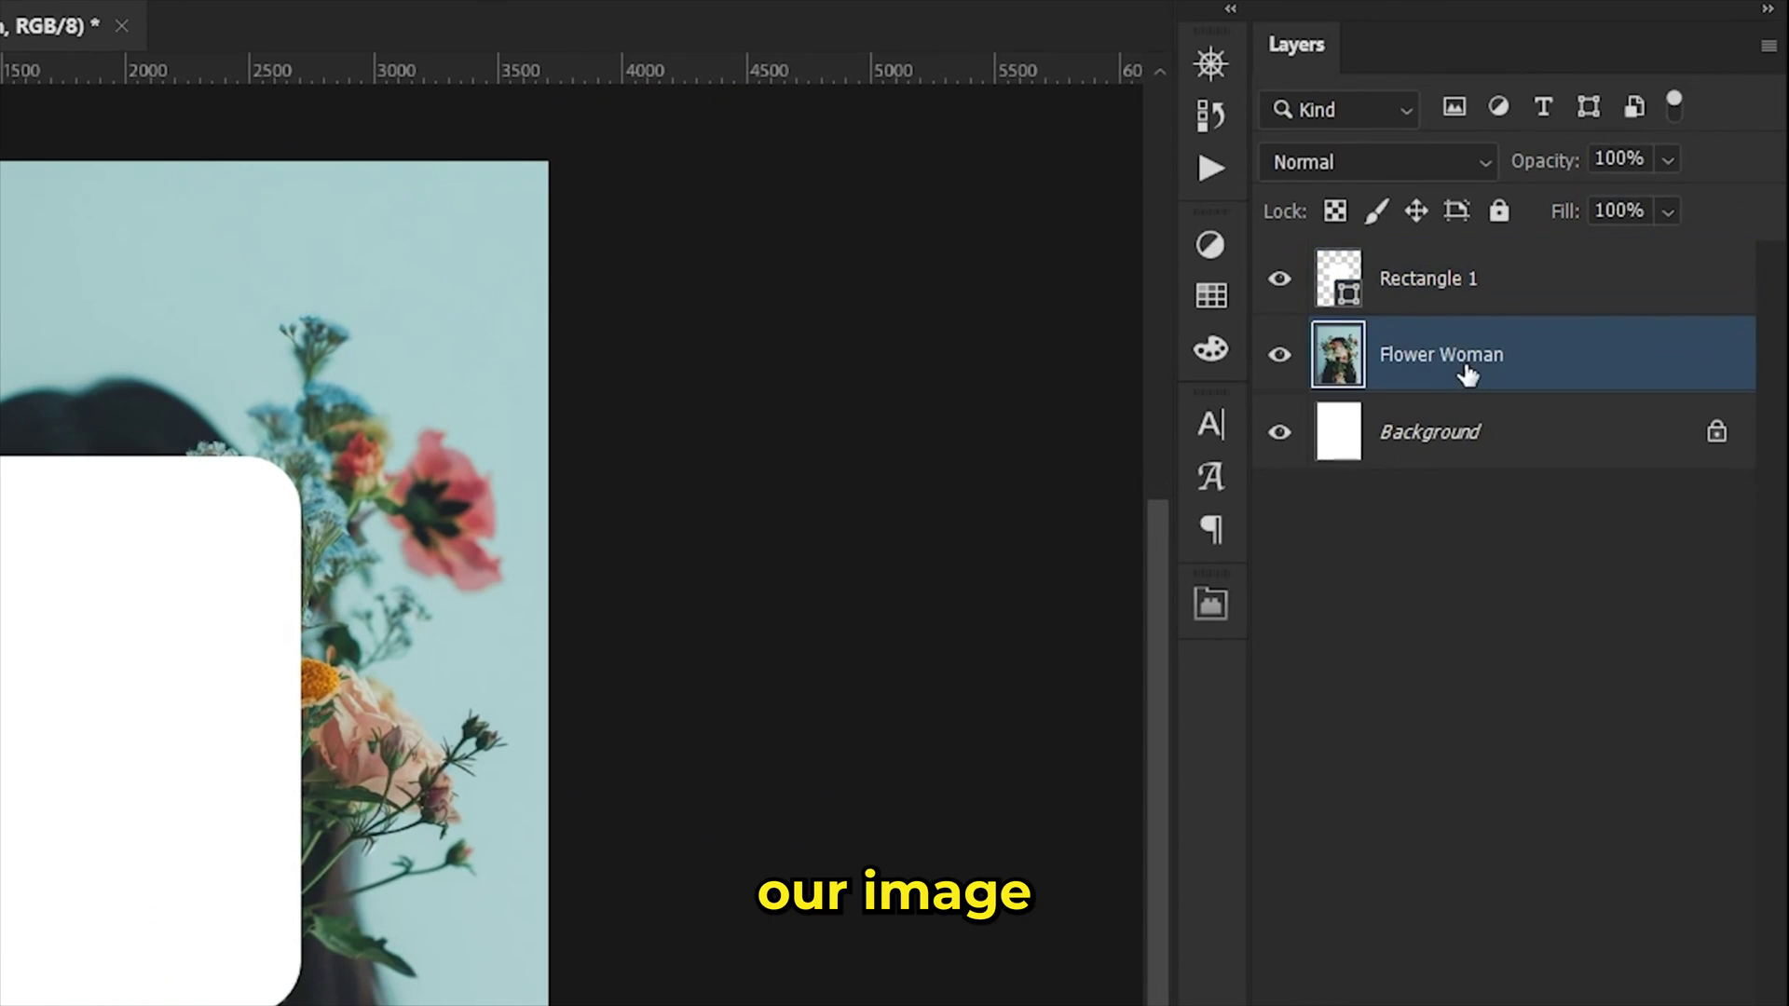
{"action": "left_click_drag", "start_coordinate": [1480, 372], "coordinate": [1463, 253]}
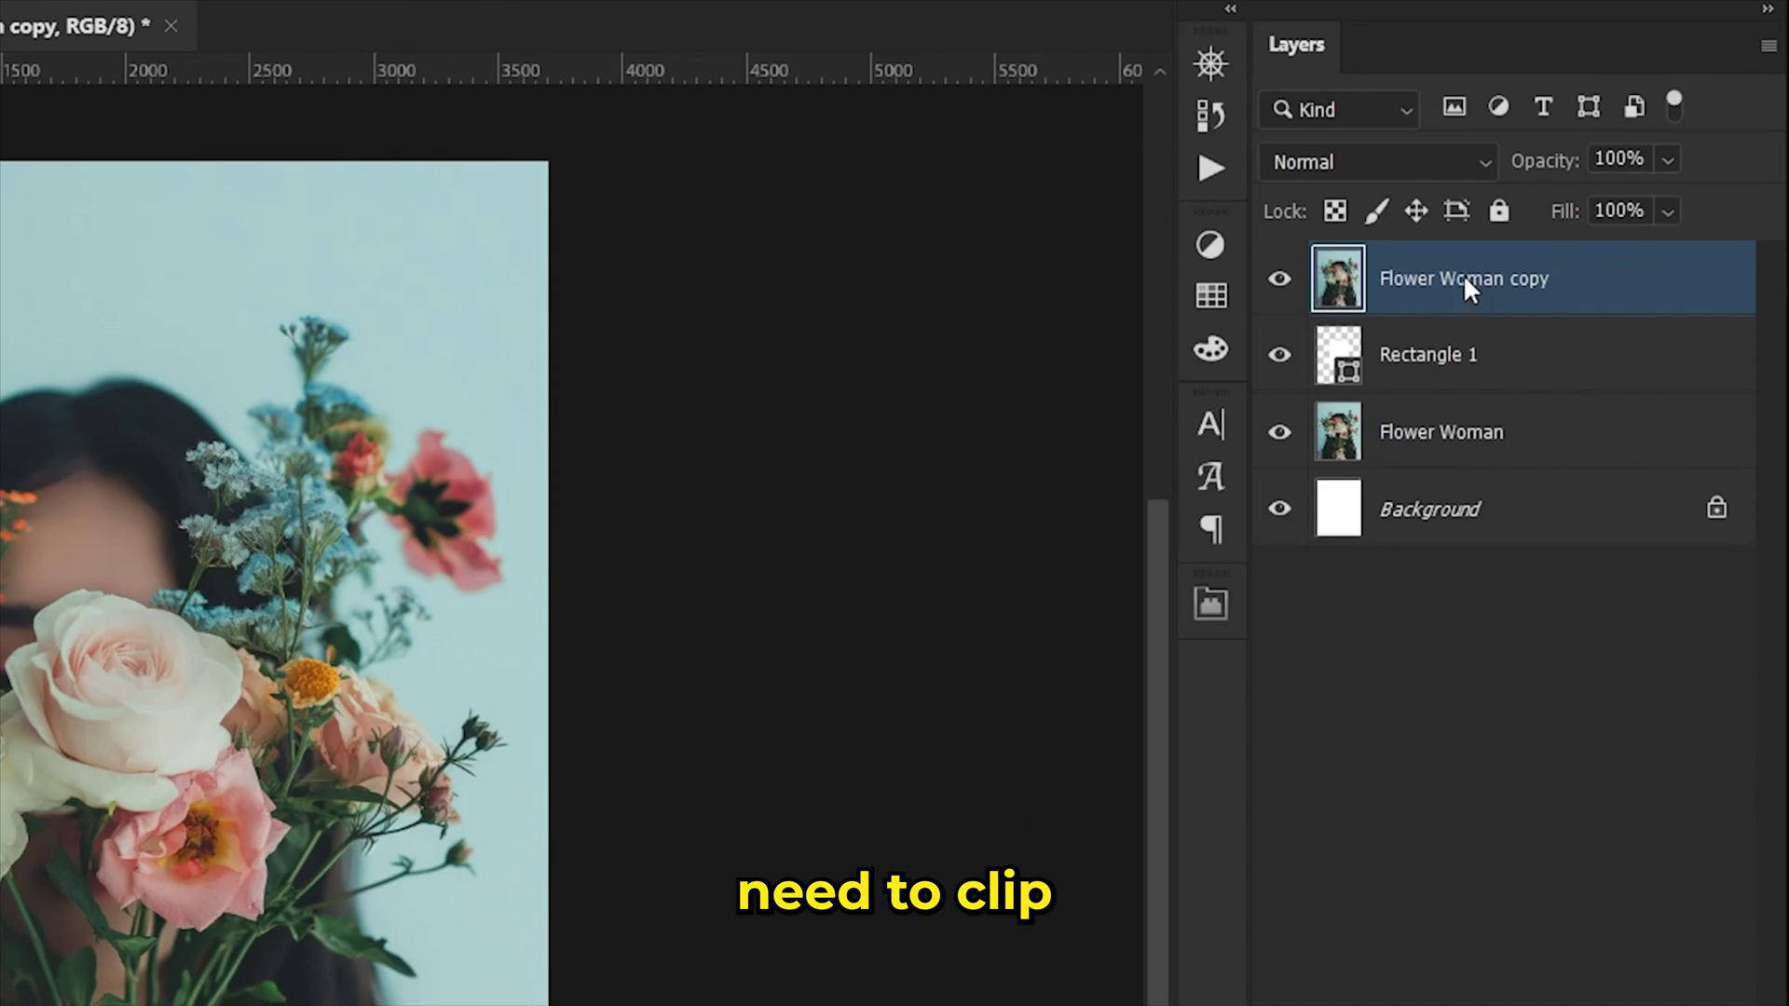
Step: Clip the Flower Woman copy to Rectangle 1 and convert it to a smart object
{"action": "right_click", "coordinate": [1589, 251]}
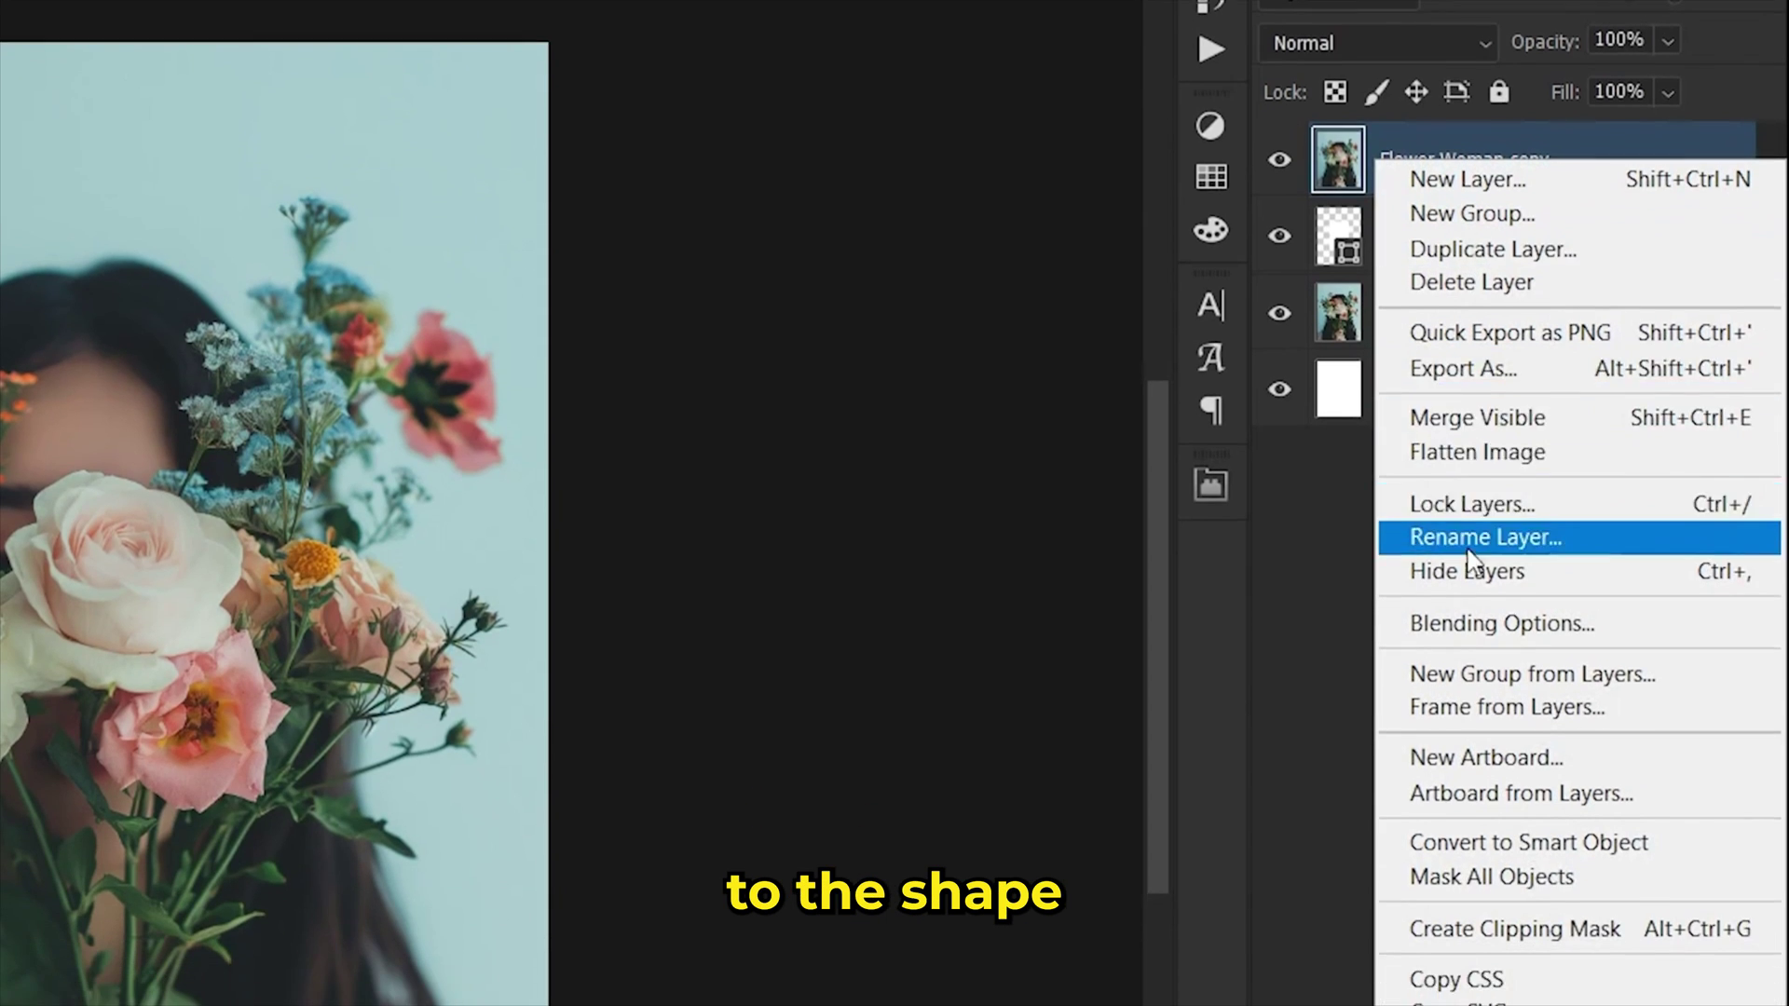
{"action": "left_click", "coordinate": [1449, 929]}
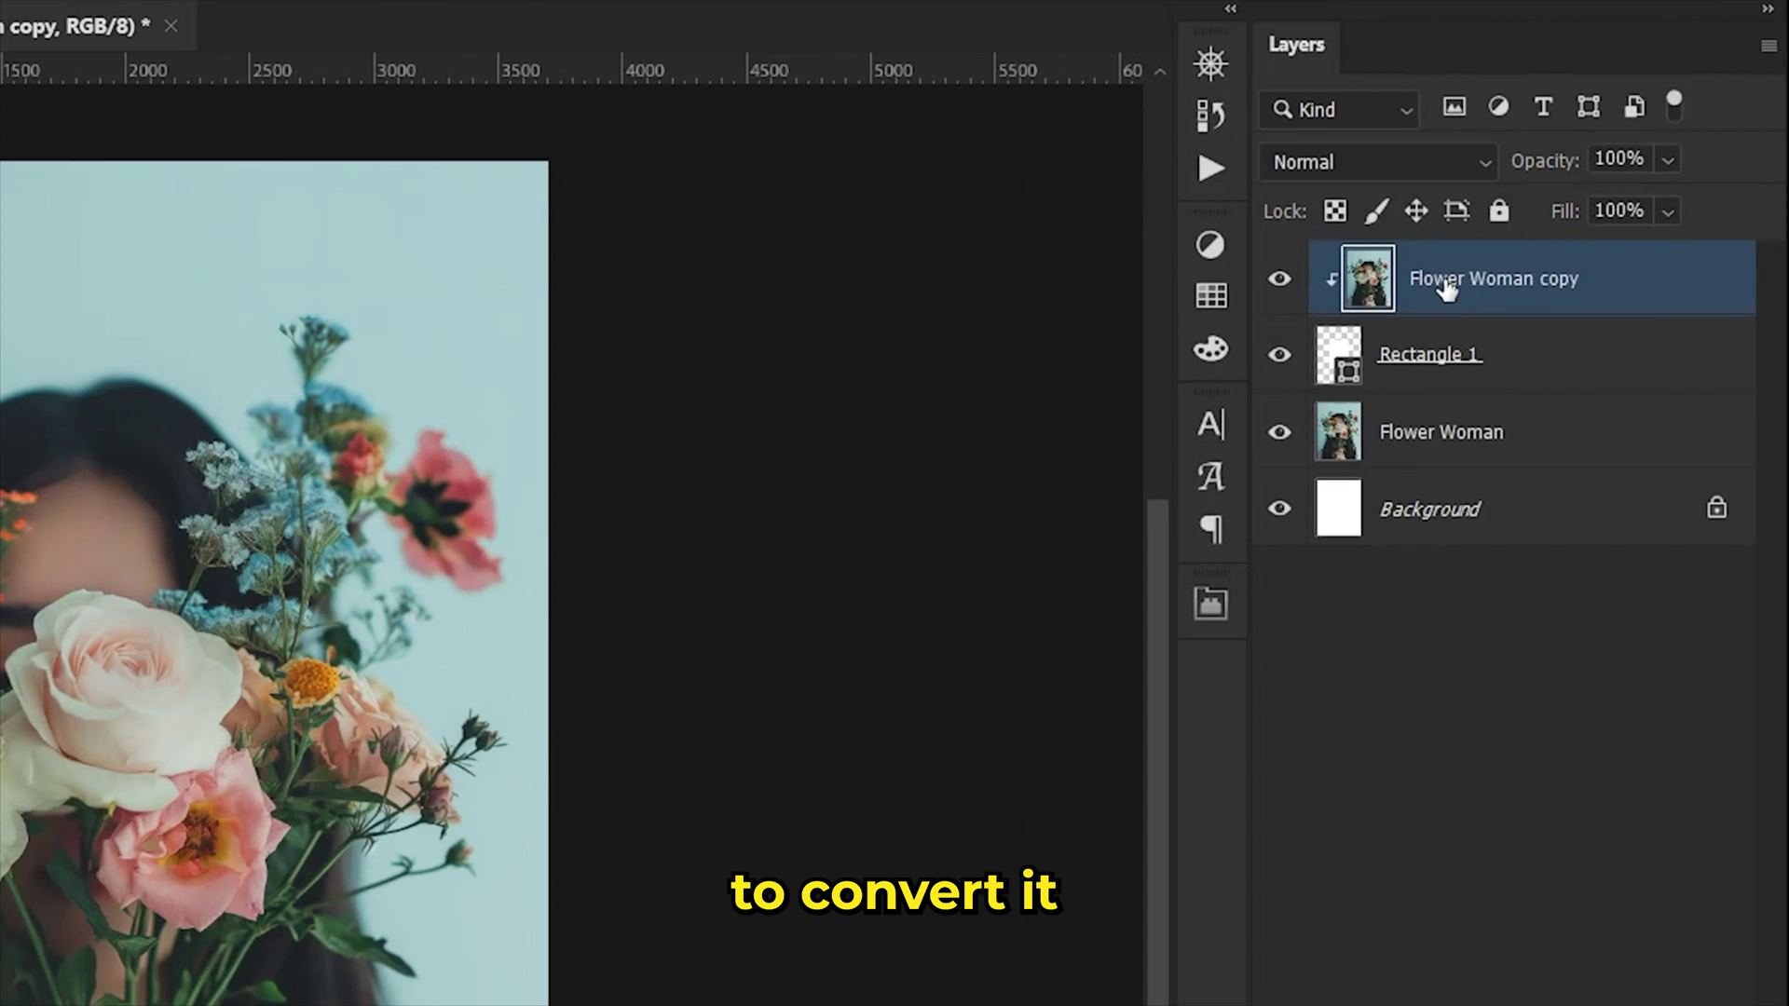
{"action": "right_click", "coordinate": [1585, 252]}
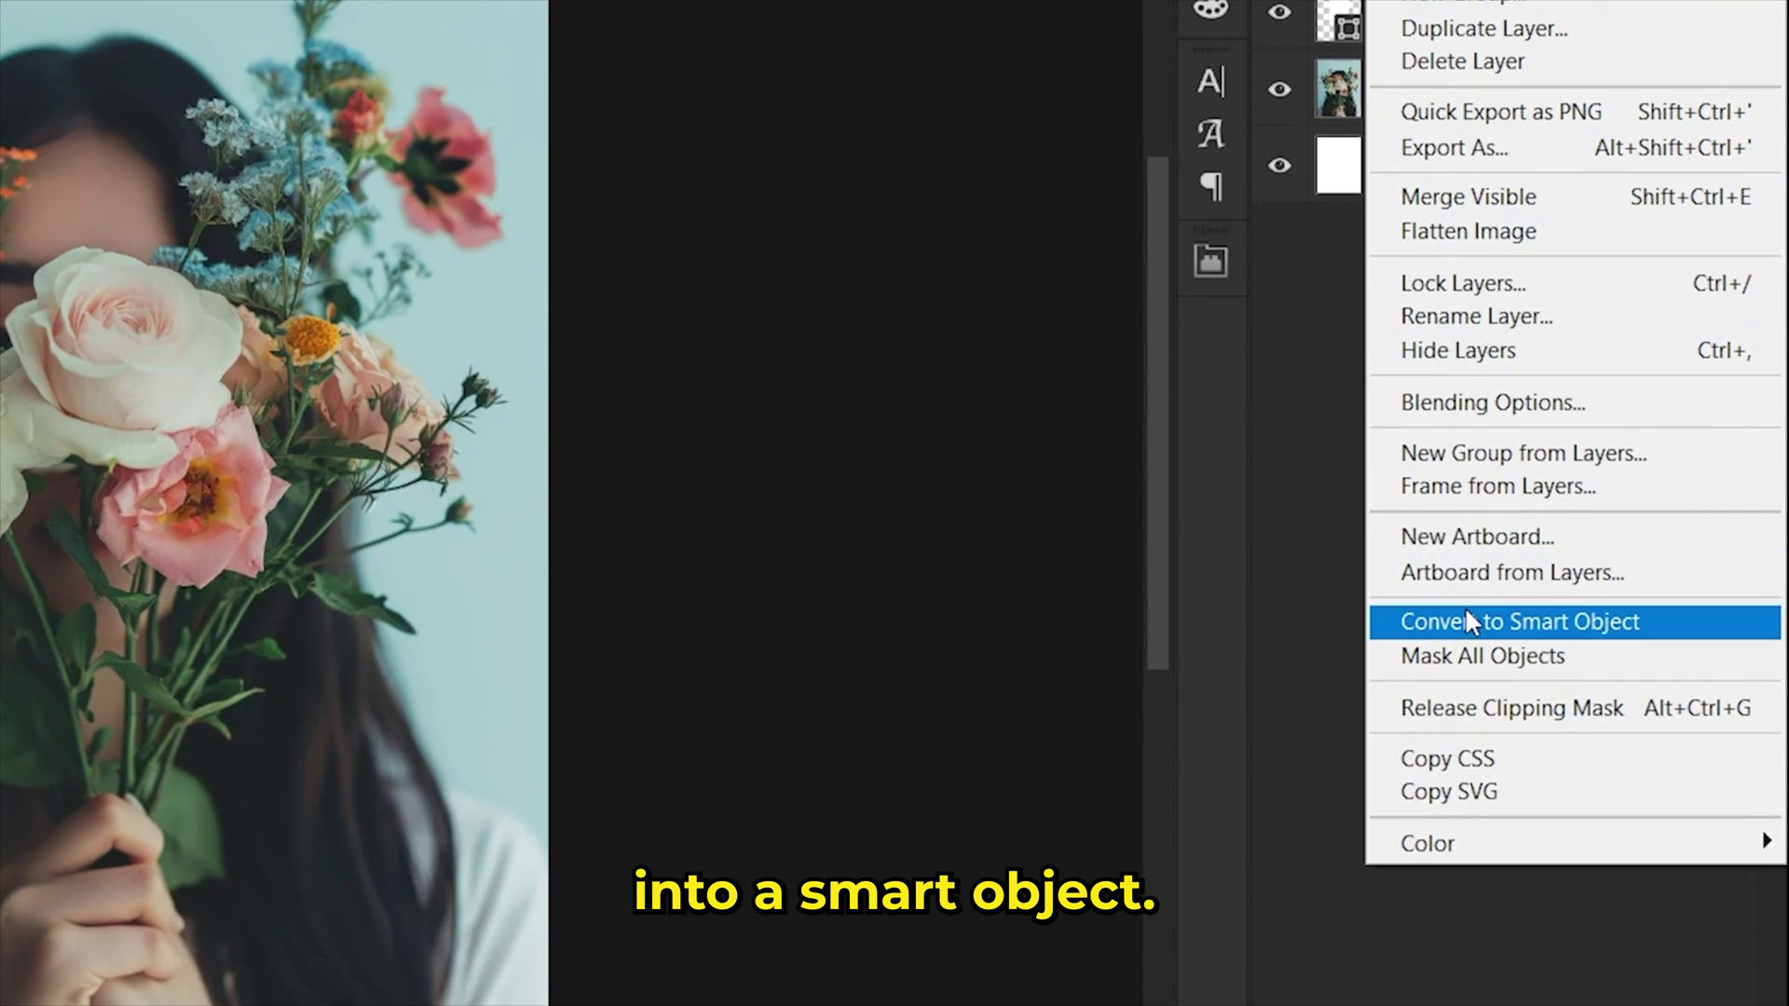
{"action": "left_click", "coordinate": [1468, 692]}
{"action": "left_click", "coordinate": [421, 21]}
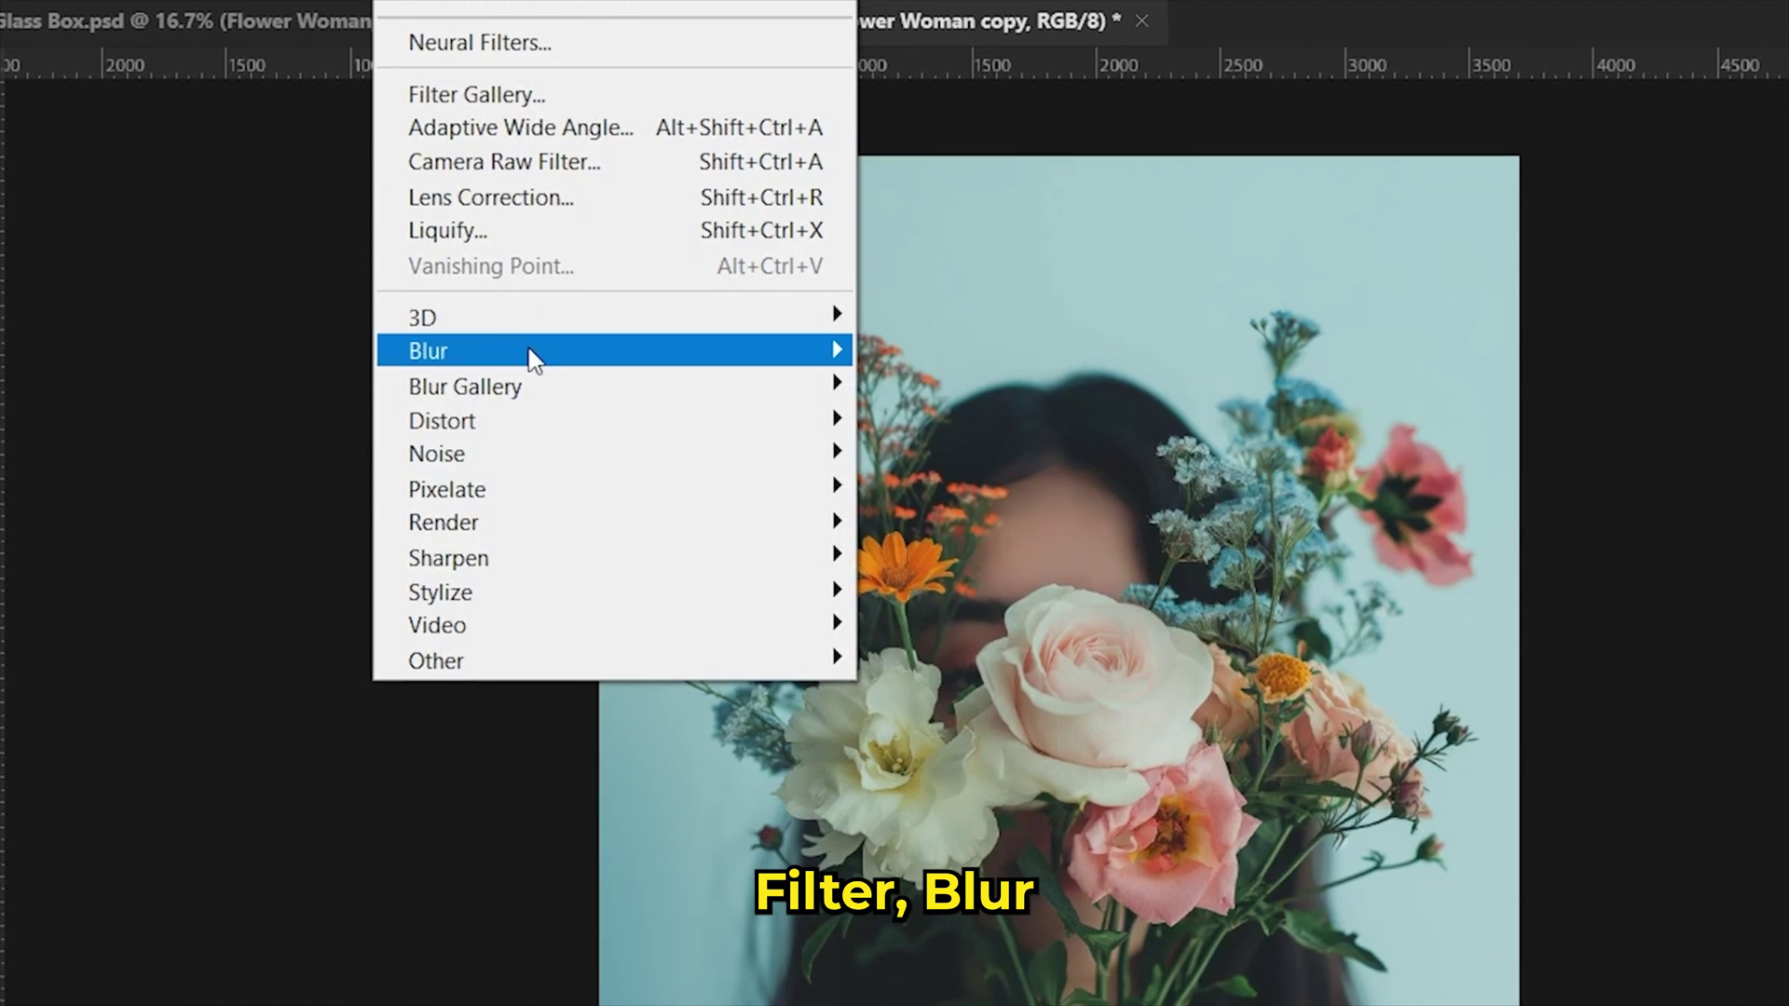
Step: Apply a 7.2-pixel Gaussian Blur to the Flower Woman copy
{"action": "mouse_move", "coordinate": [528, 477]}
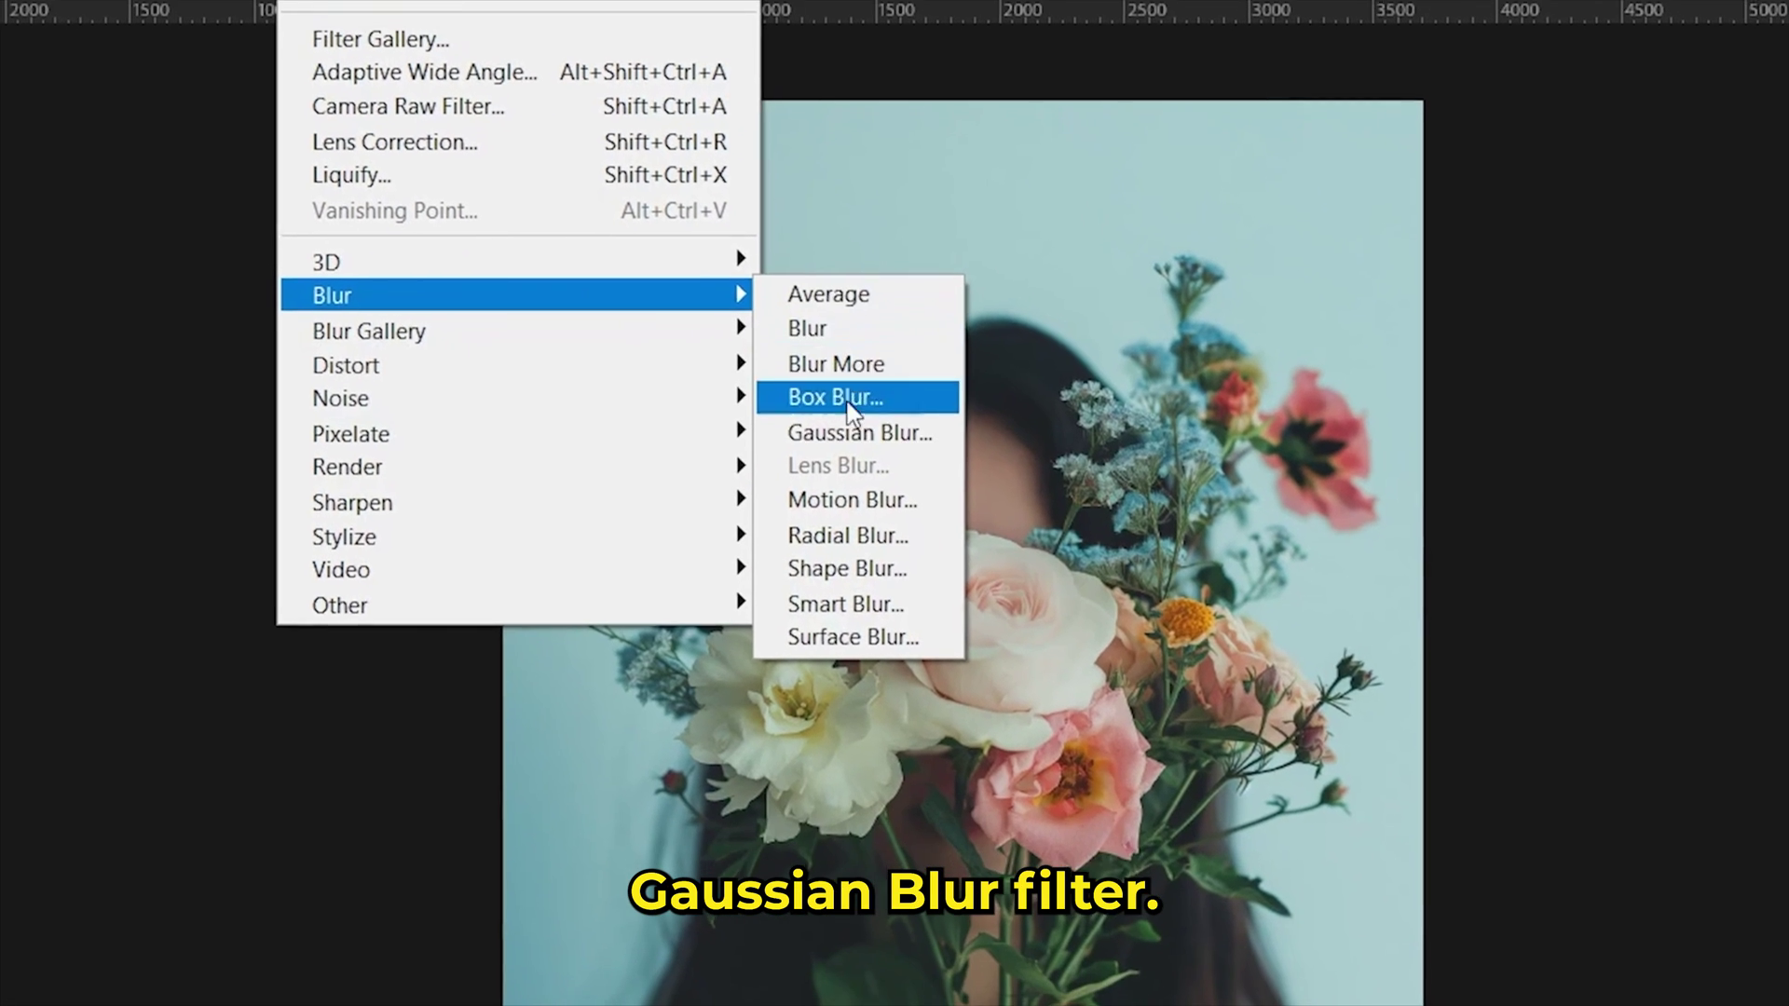
{"action": "left_click", "coordinate": [811, 492]}
{"action": "left_click_drag", "start_coordinate": [1051, 728], "coordinate": [1008, 726]}
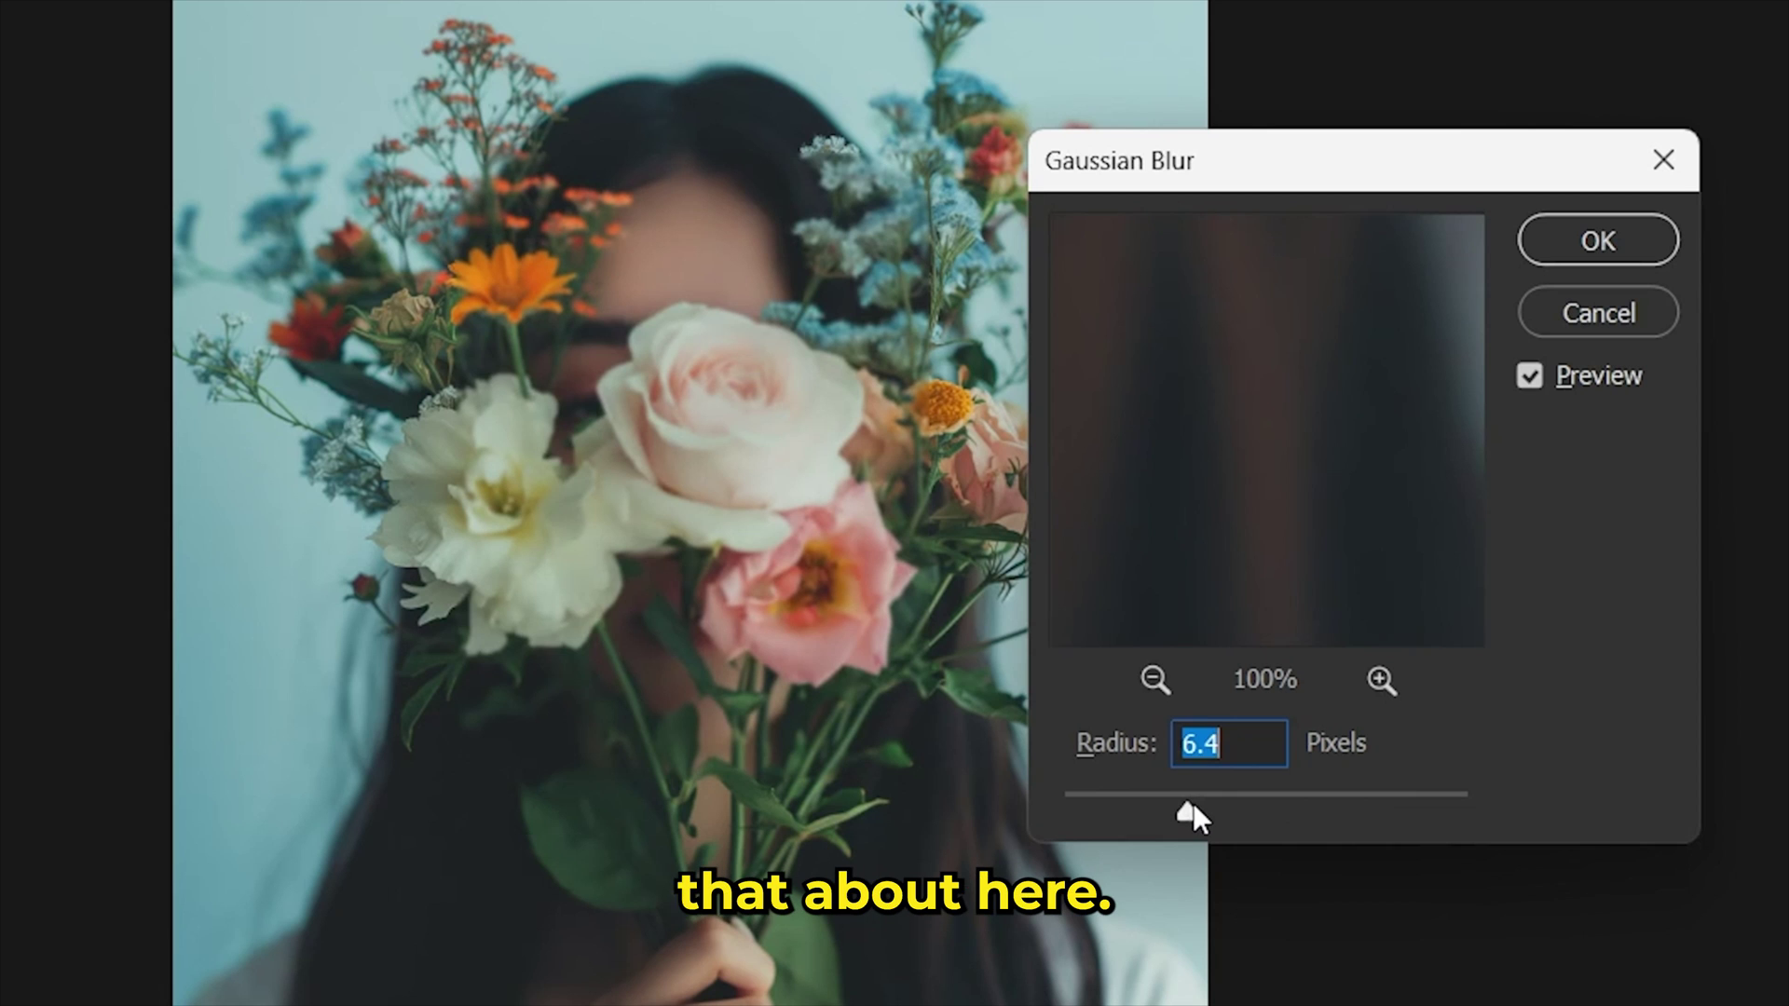
{"action": "left_click_drag", "start_coordinate": [1193, 802], "coordinate": [1196, 807]}
{"action": "left_click", "coordinate": [1597, 250]}
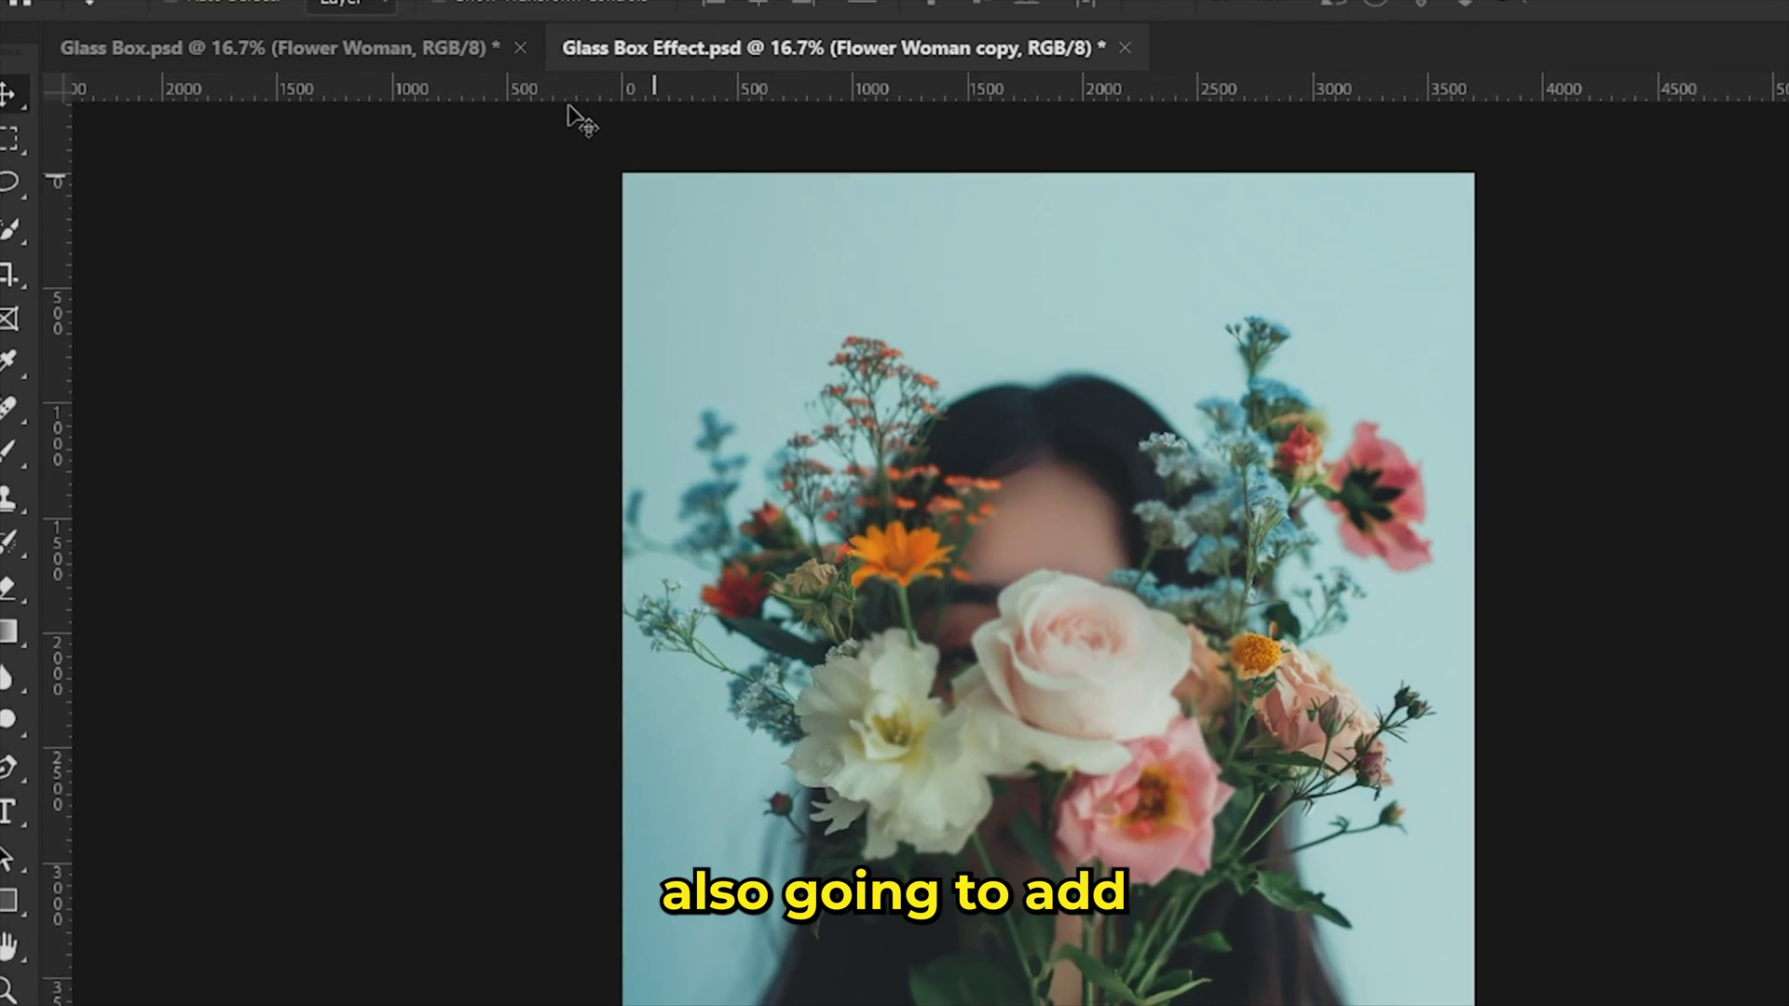
Step: Add Noise to the Flower Woman copy with the default settings
{"action": "left_click", "coordinate": [499, 21]}
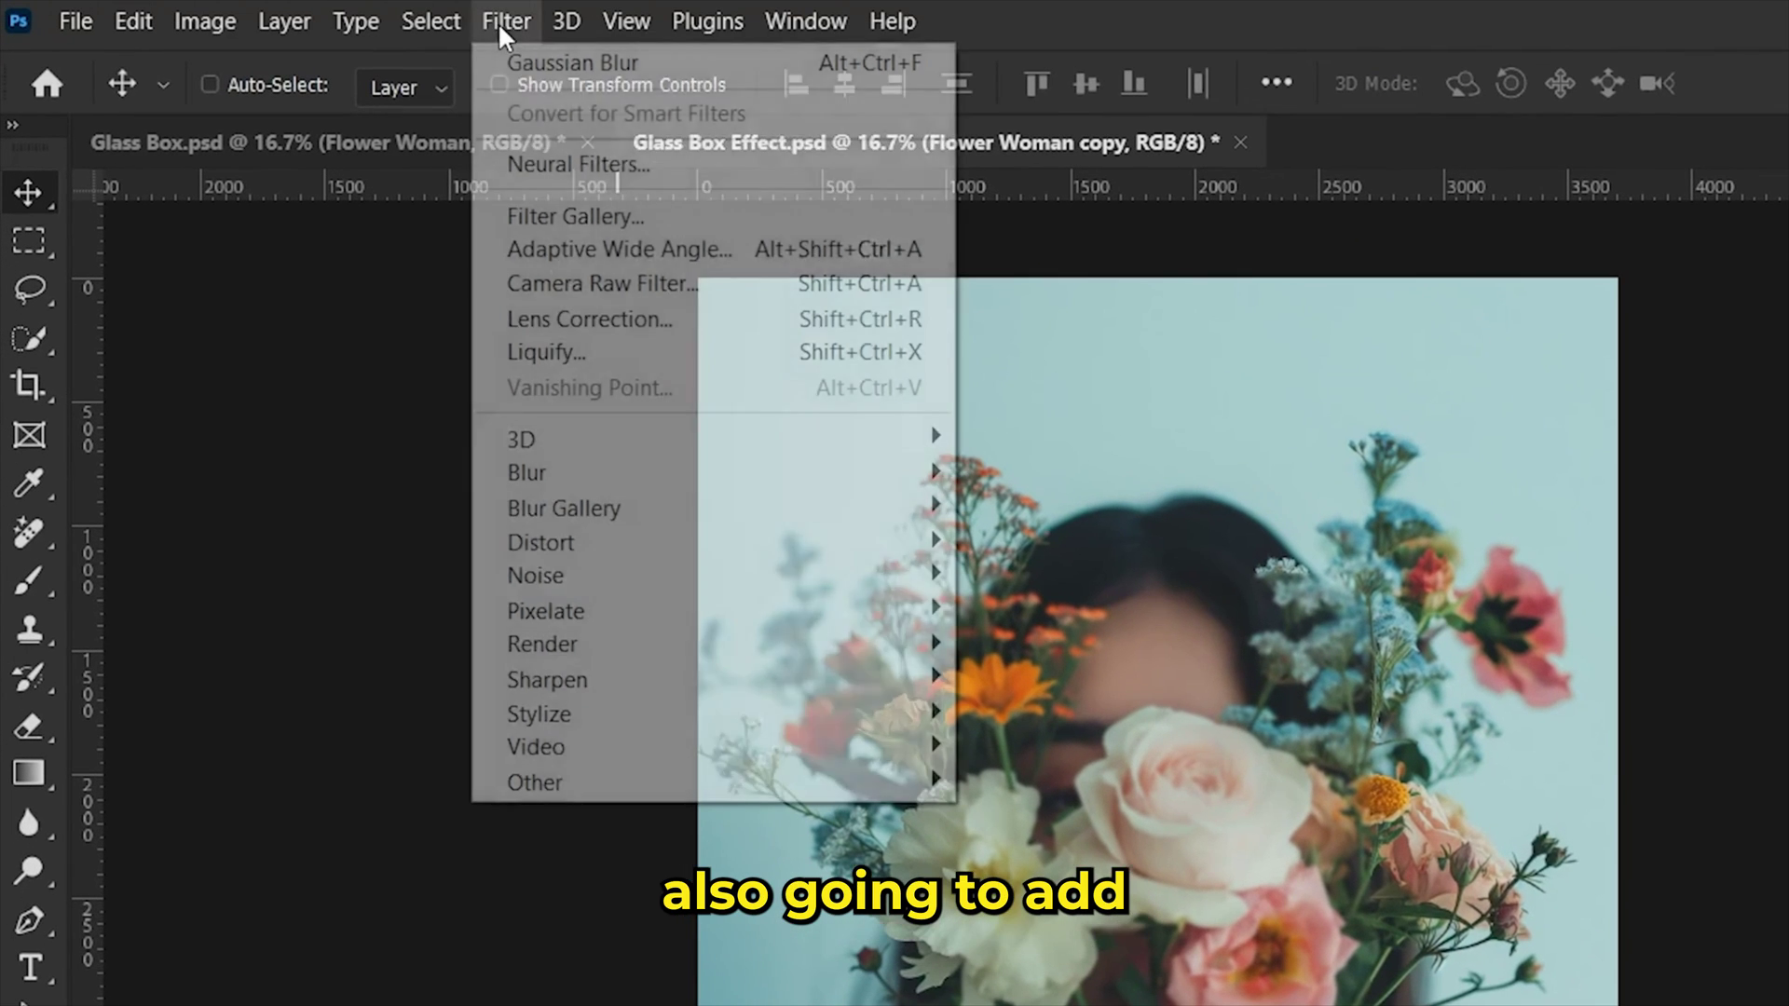
{"action": "mouse_move", "coordinate": [730, 578]}
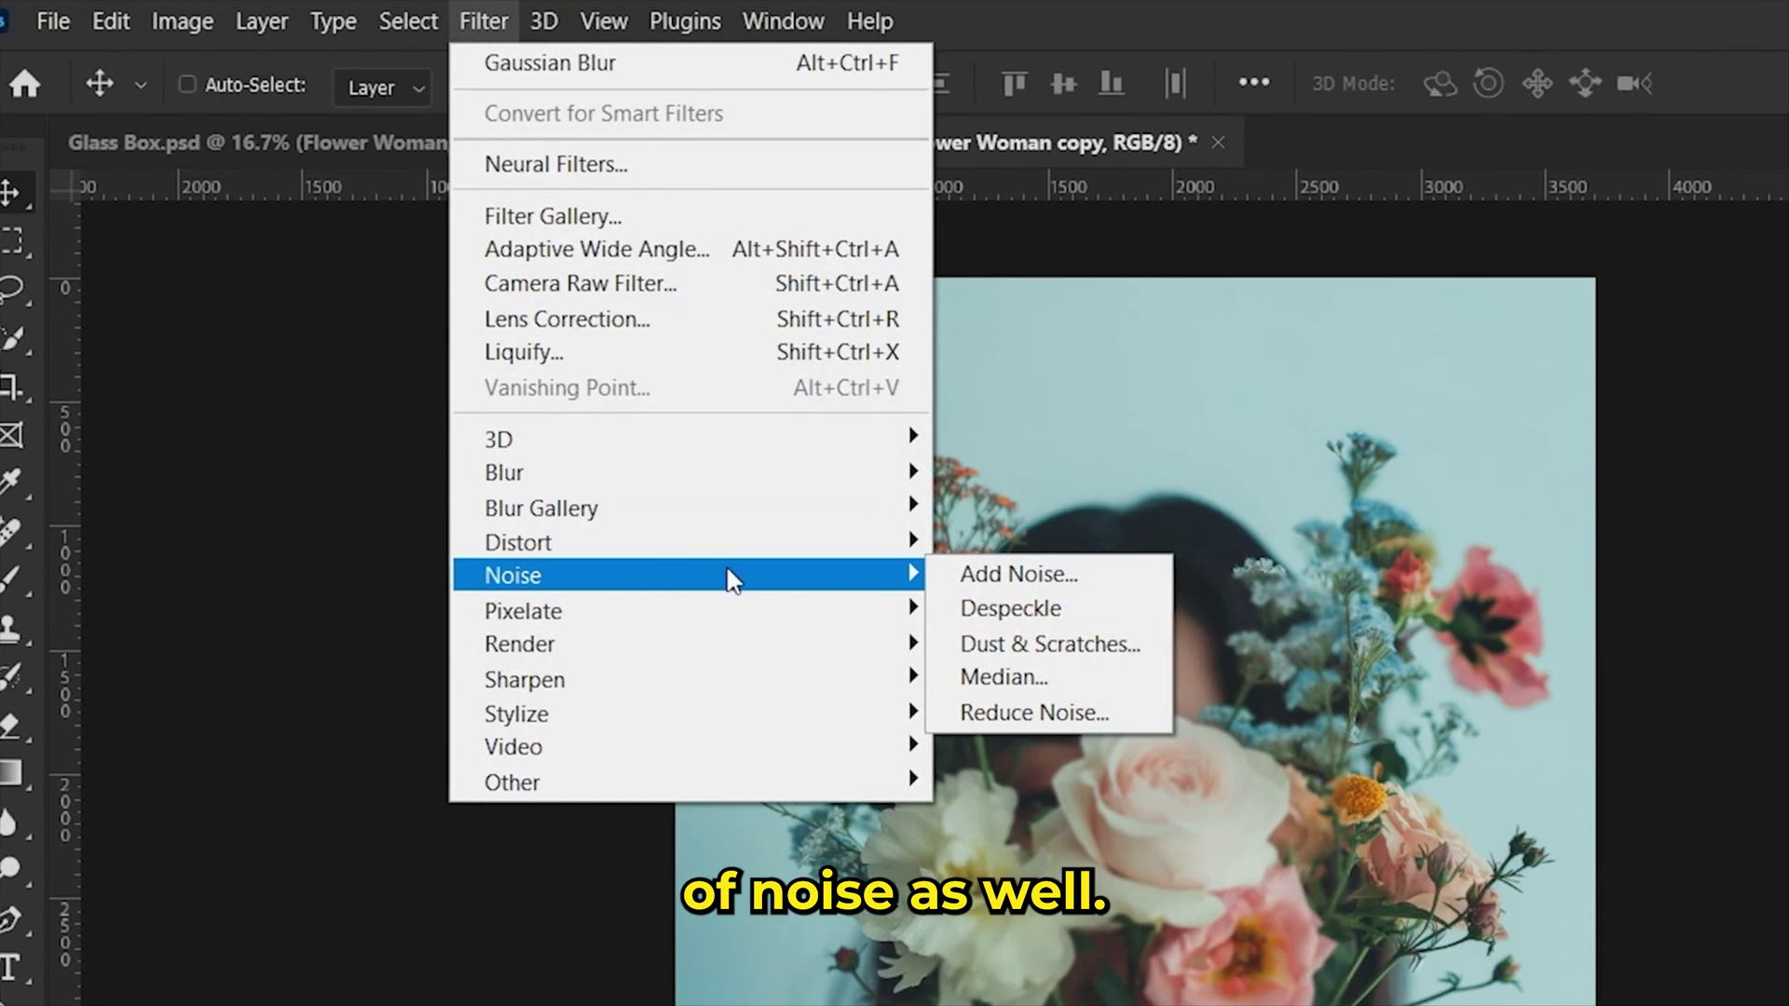
{"action": "left_click", "coordinate": [1019, 574]}
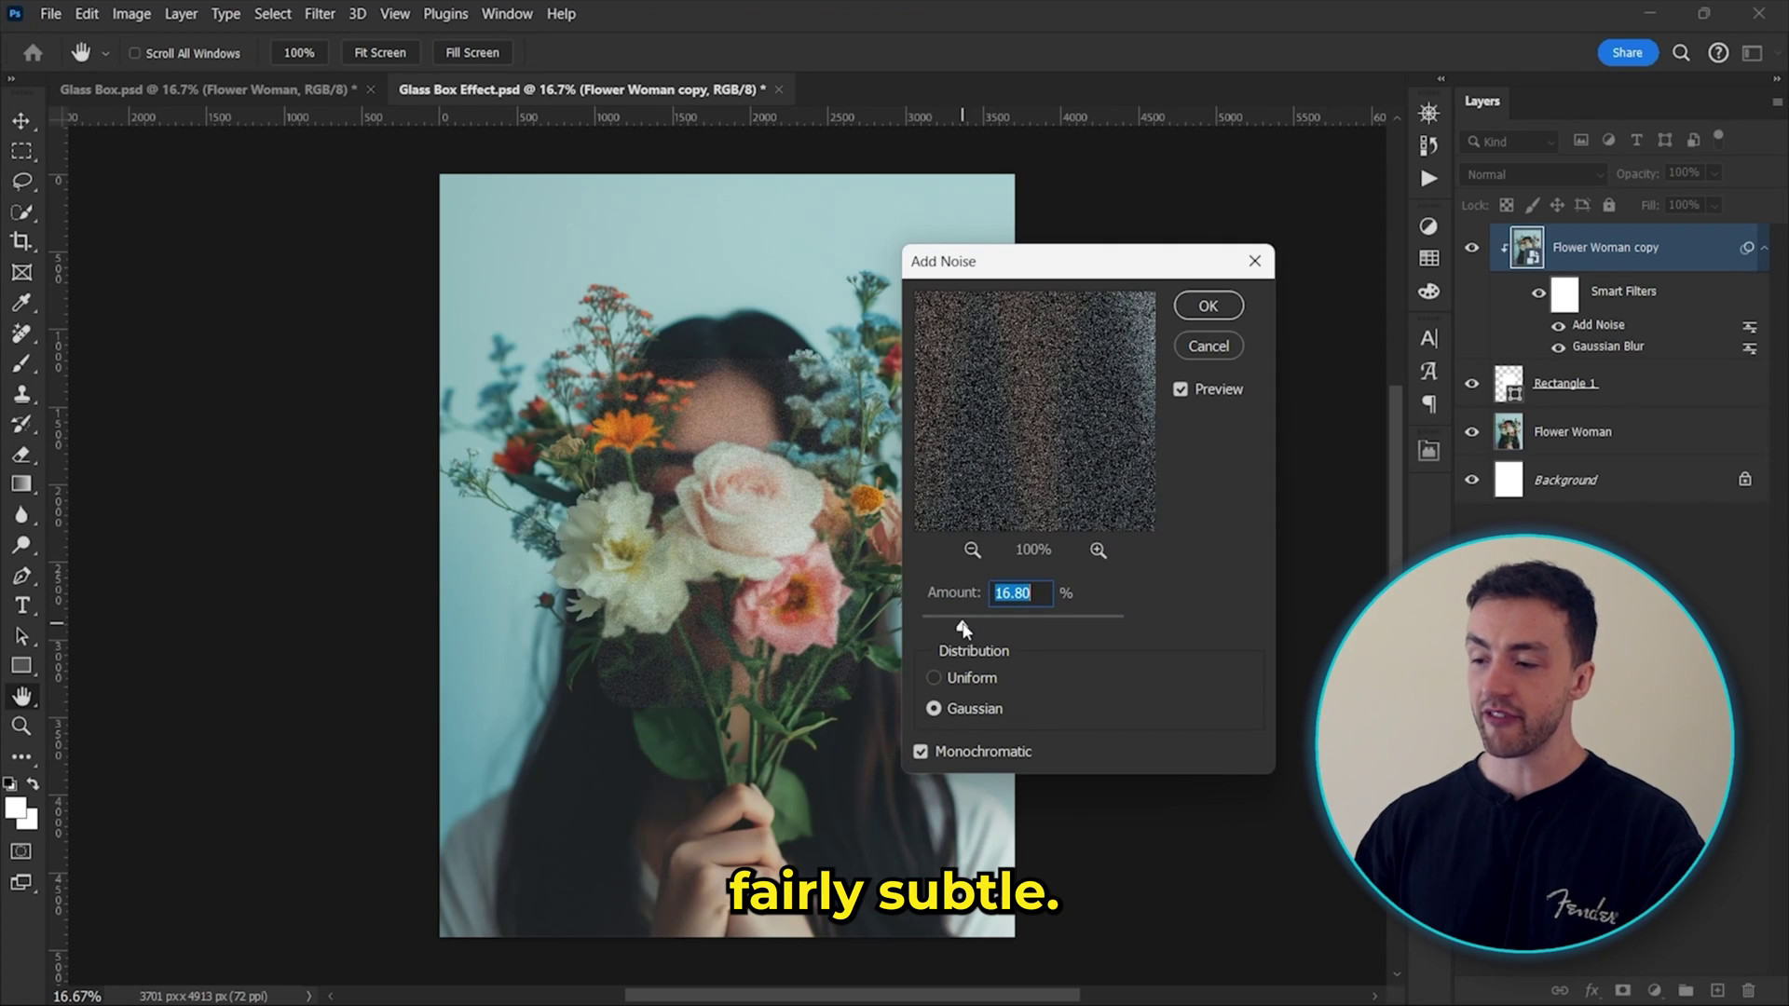
{"action": "key", "text": "Return"}
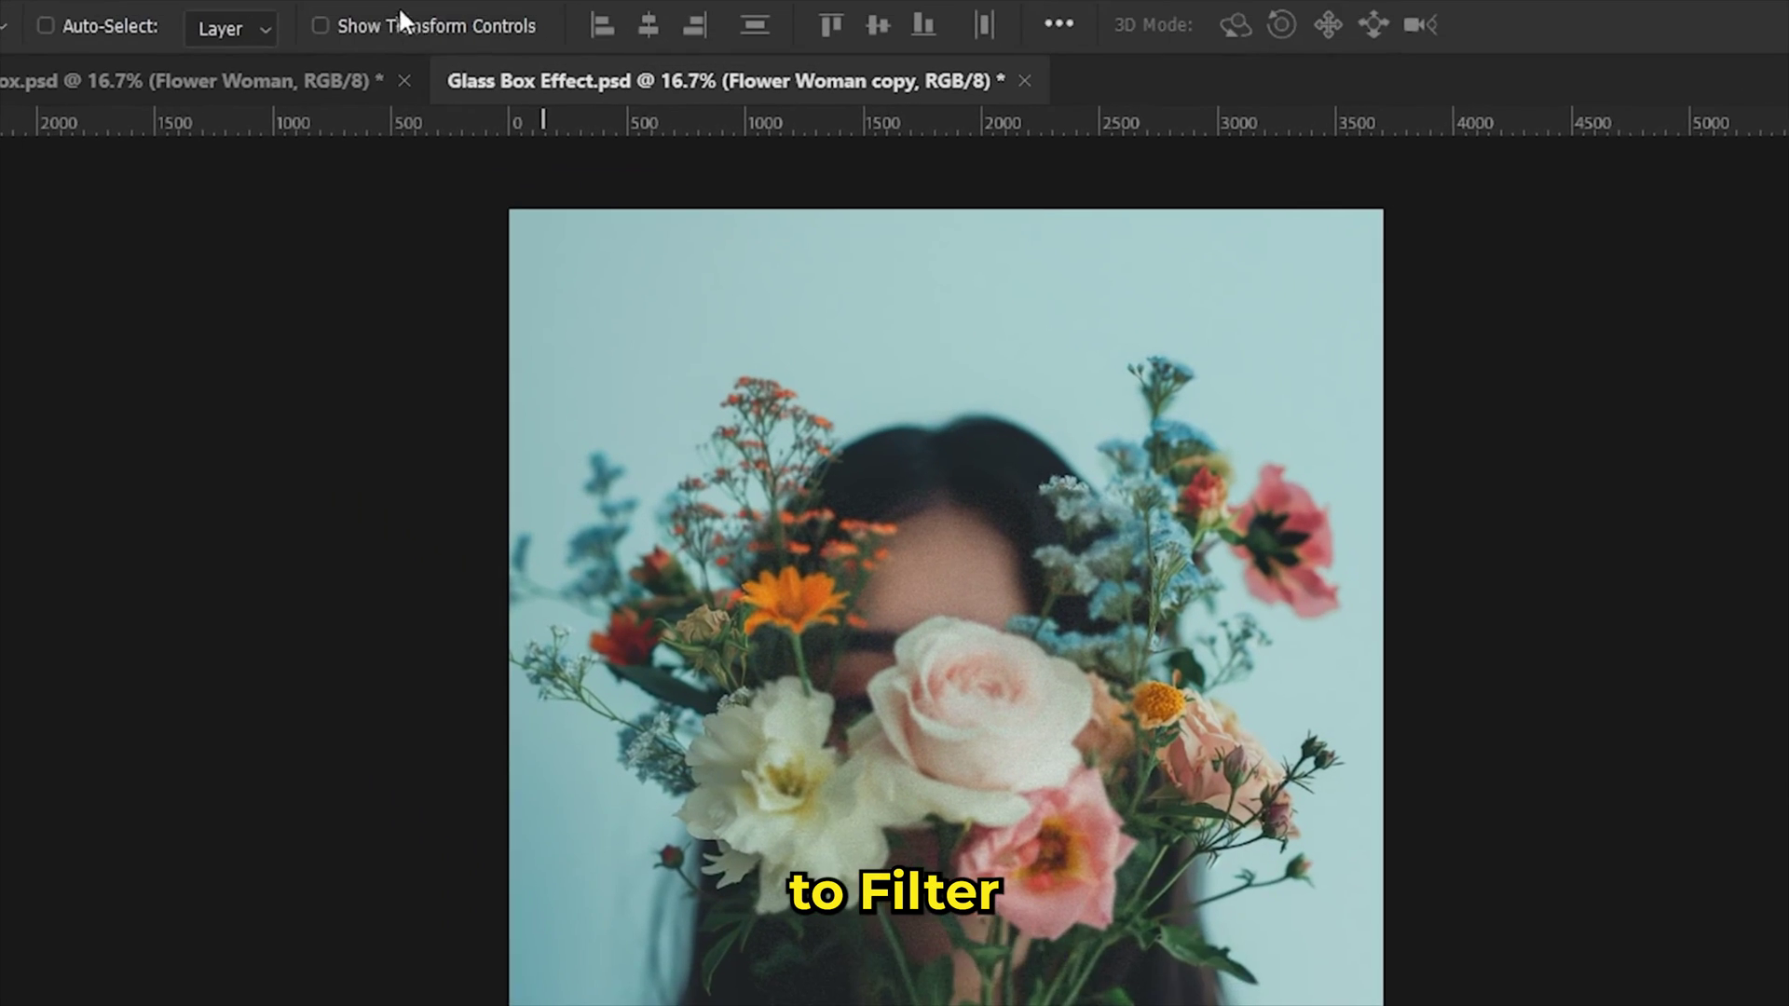
Step: Apply the Filter Gallery's Distort > Glass filter with Distortion 11 and Smoothness 5
{"action": "left_click", "coordinate": [428, 20]}
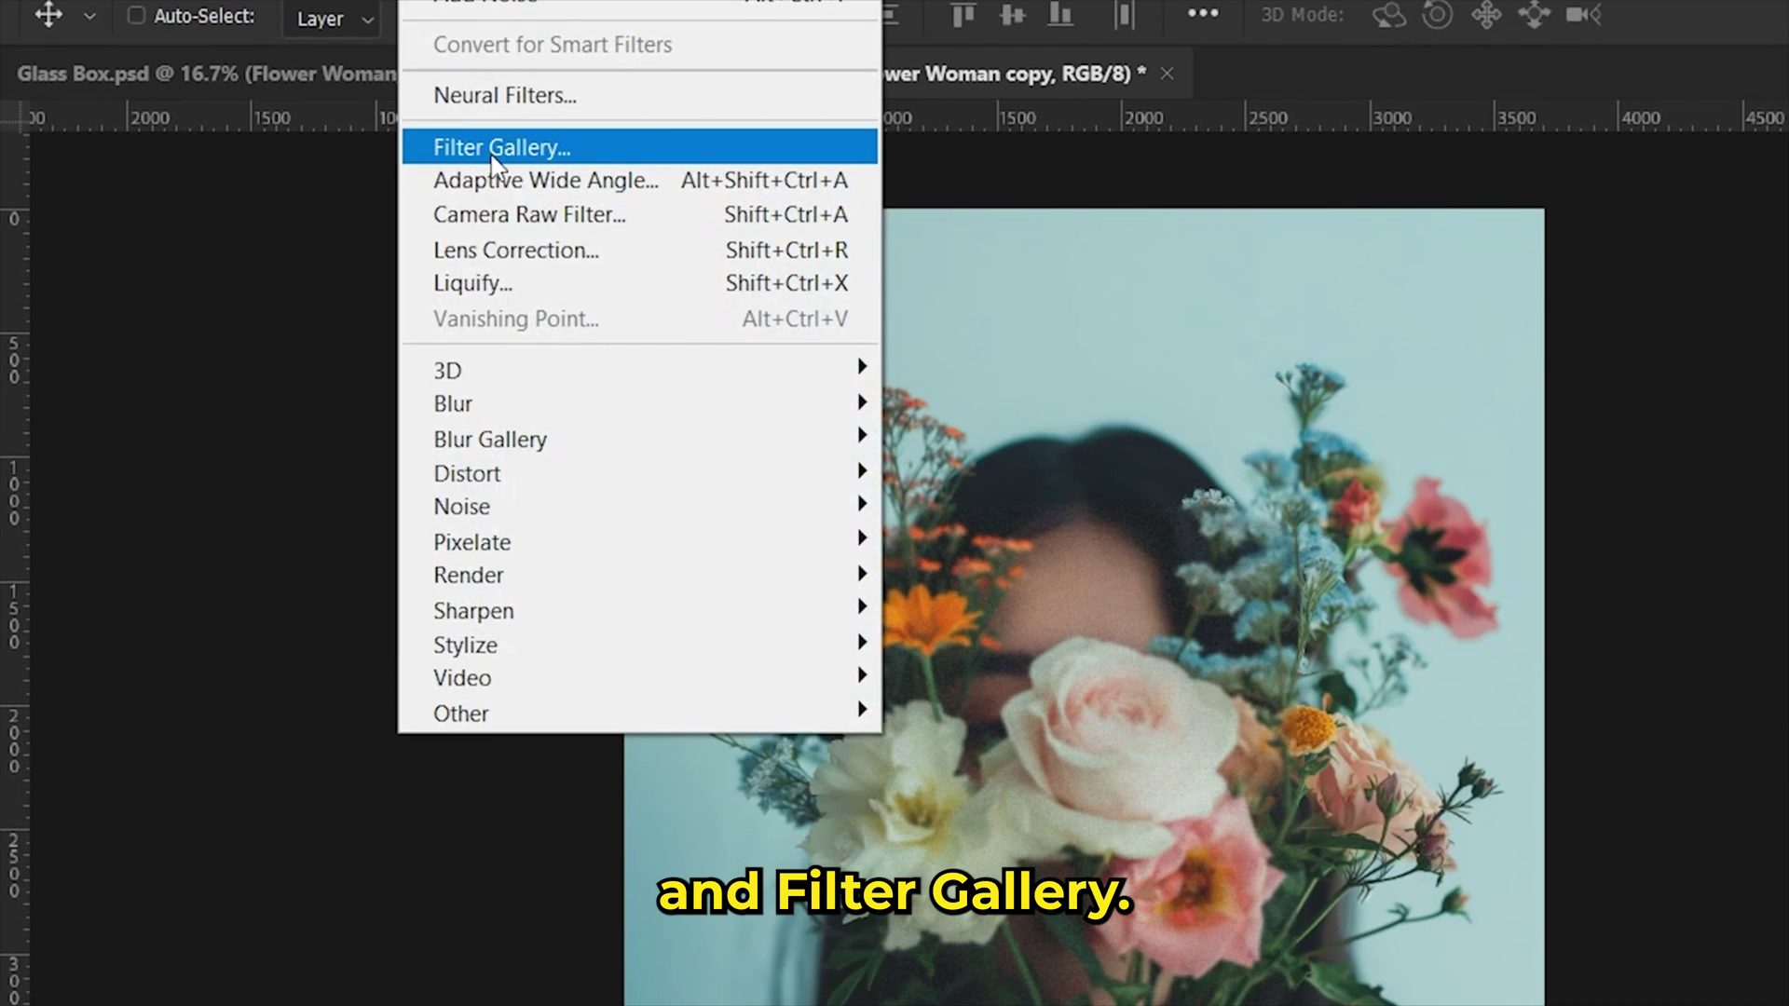
{"action": "left_click", "coordinate": [492, 151]}
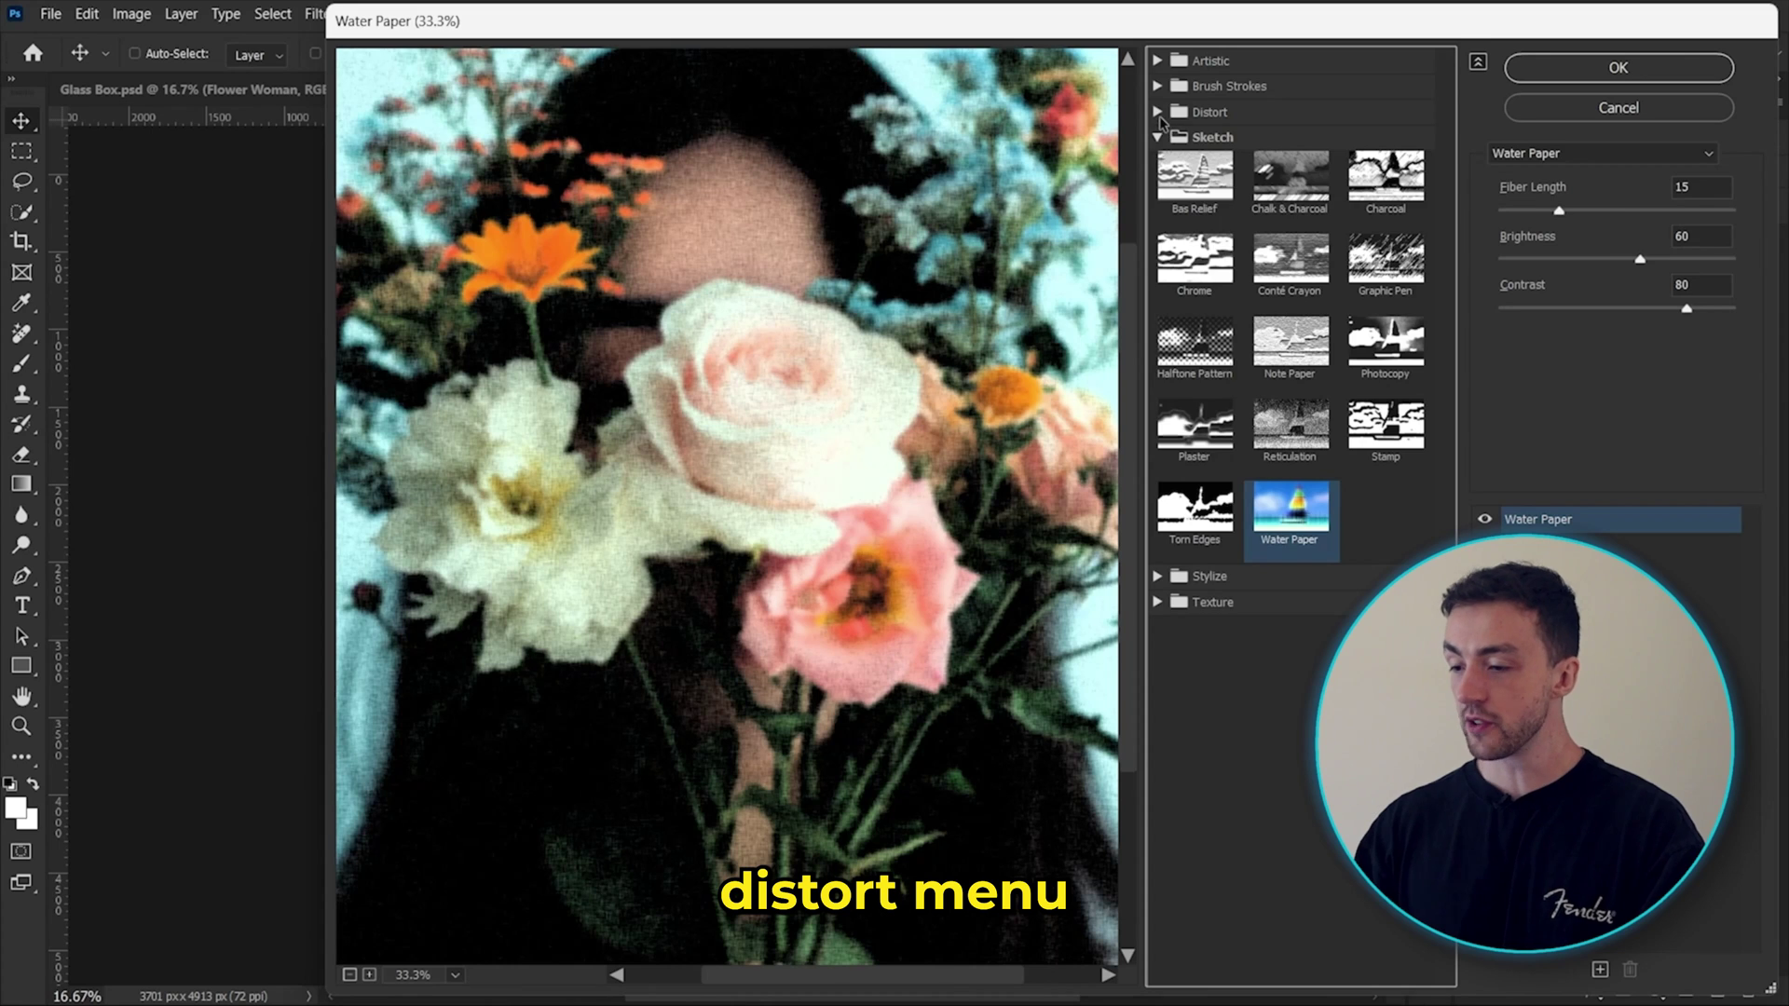
{"action": "left_click", "coordinate": [1159, 112]}
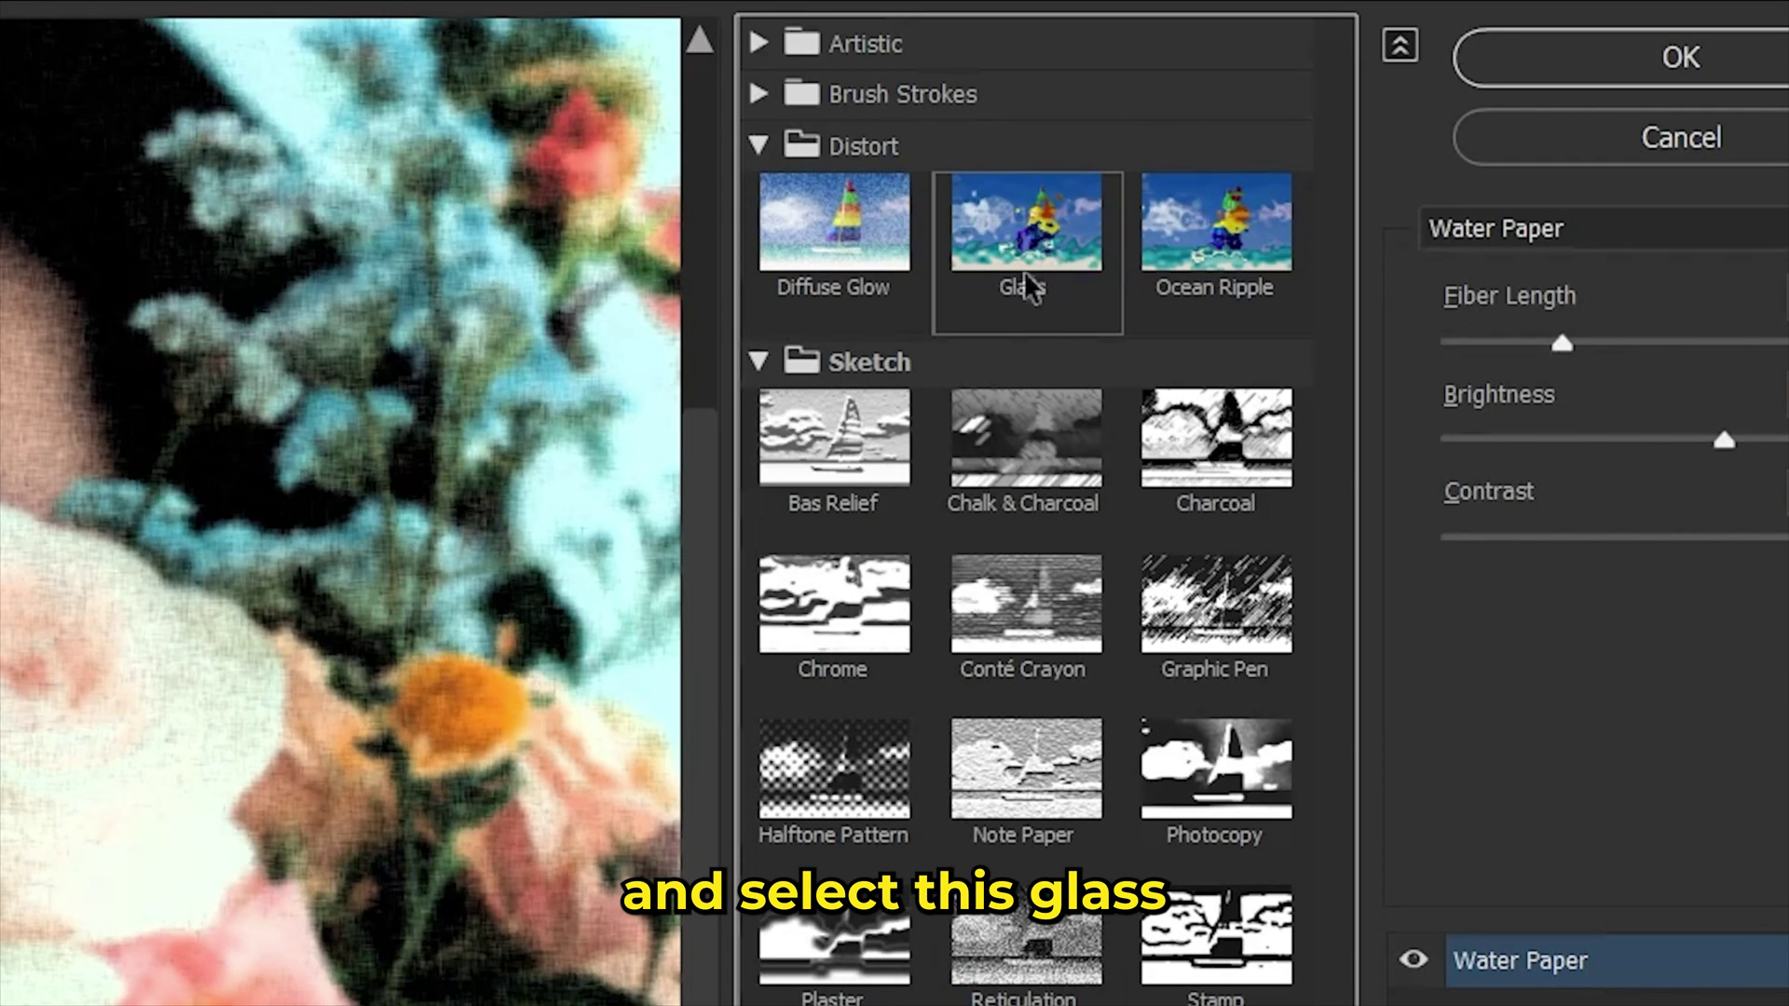
{"action": "left_click", "coordinate": [1037, 250]}
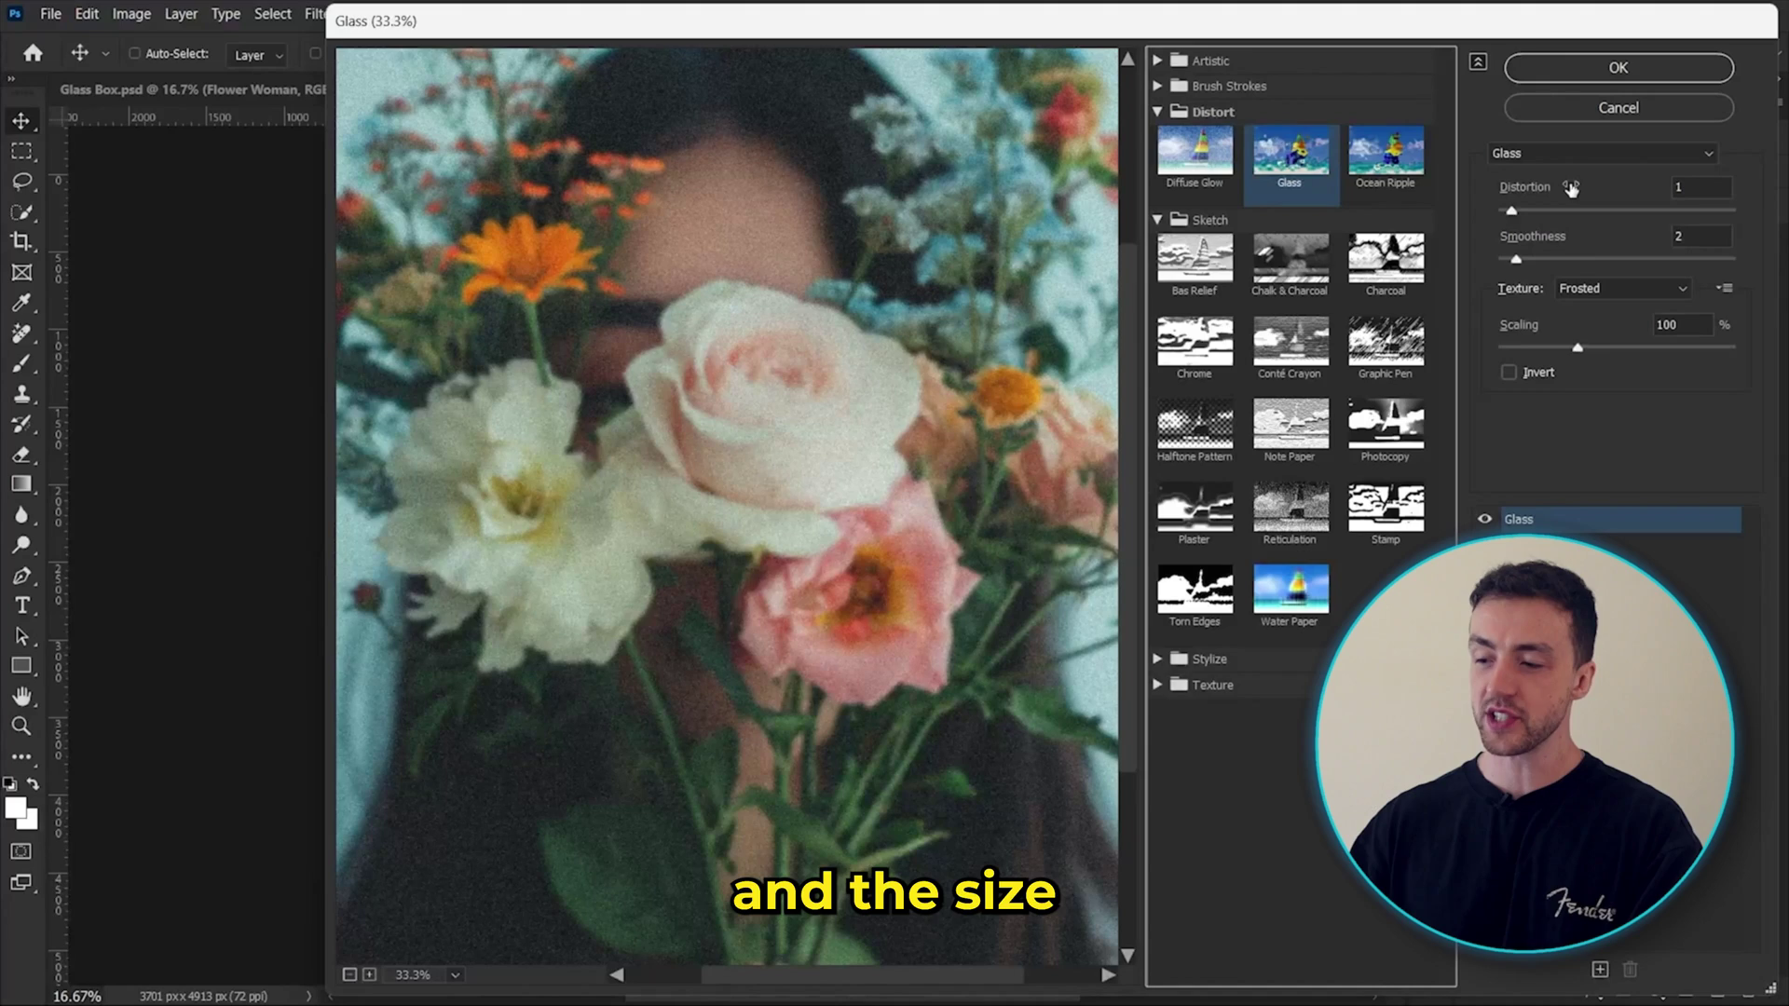
{"action": "left_click_drag", "start_coordinate": [1512, 211], "coordinate": [1597, 213]}
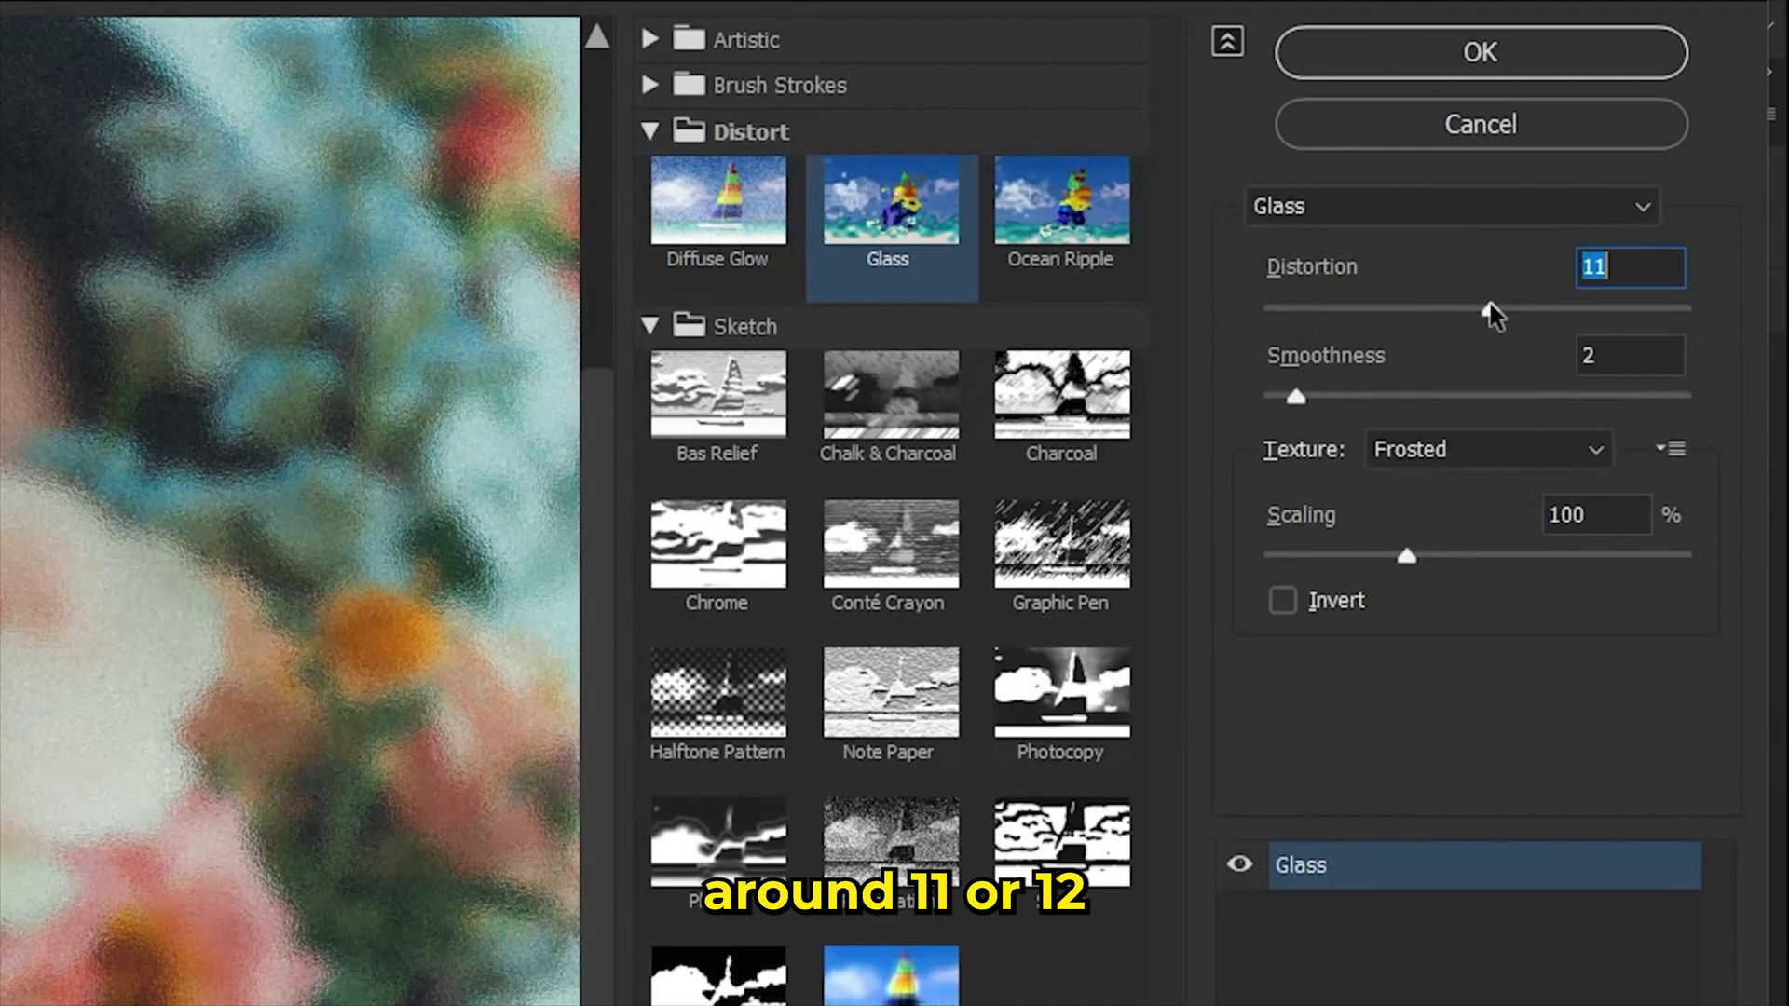
{"action": "left_click_drag", "start_coordinate": [1317, 400], "coordinate": [1388, 403]}
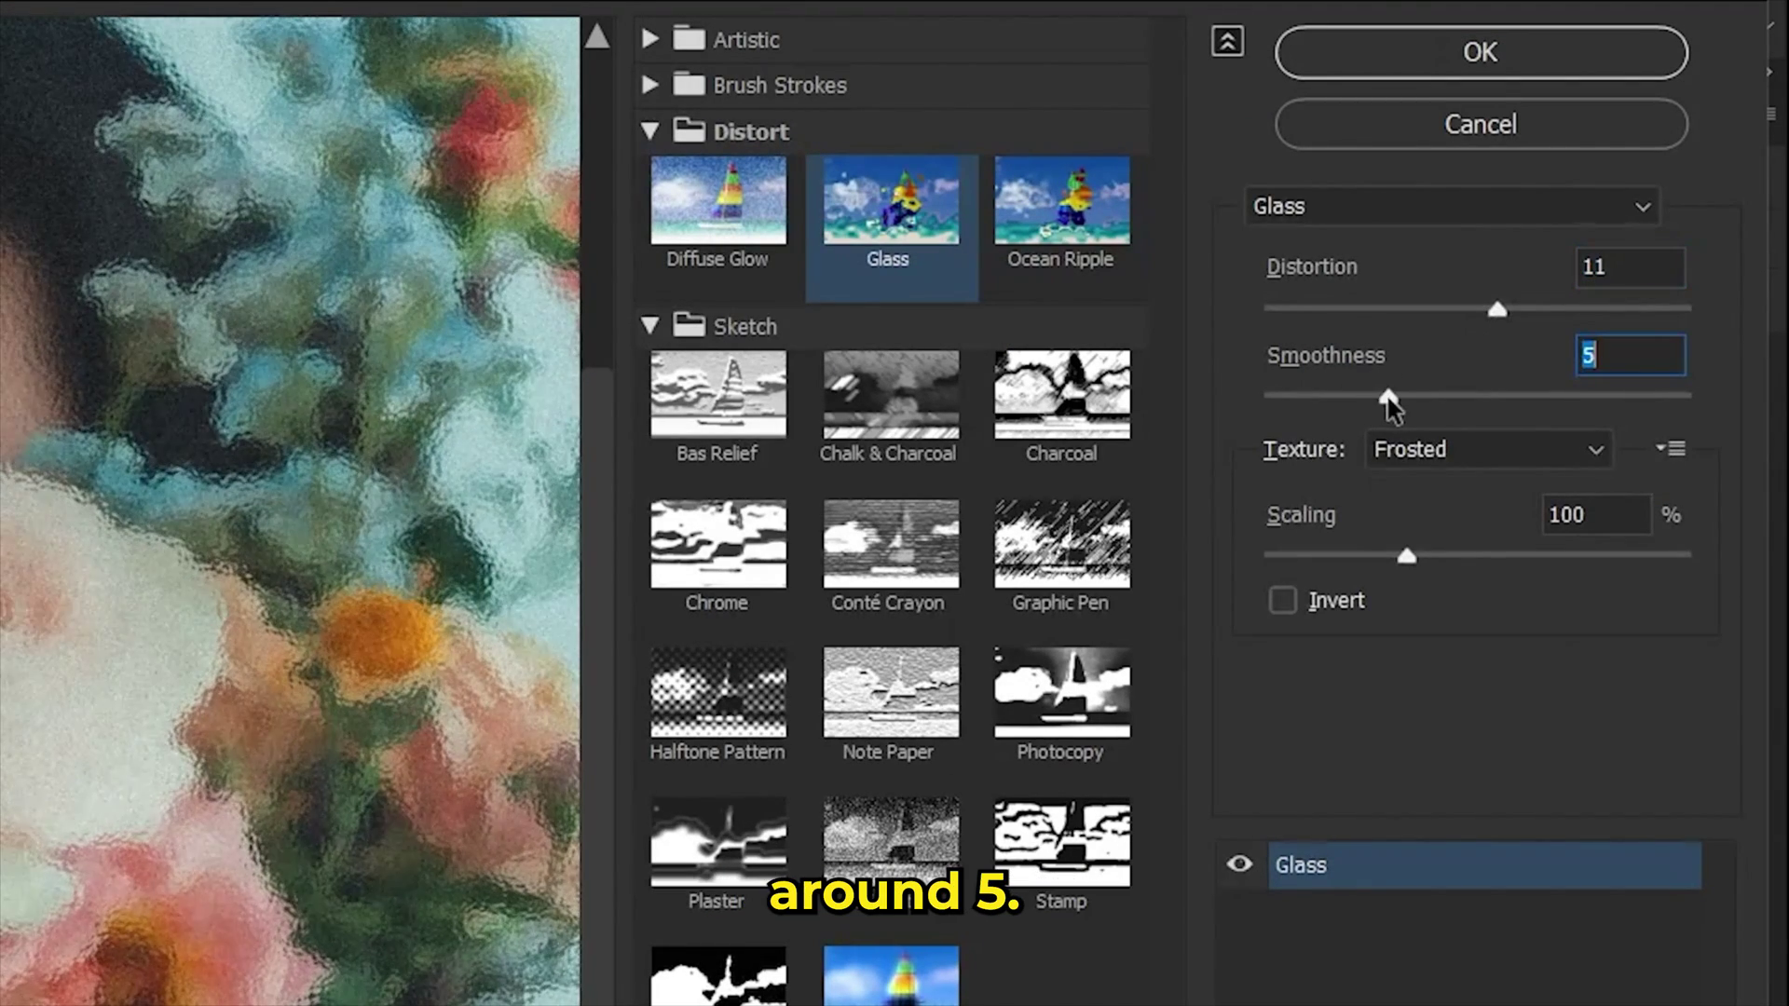
{"action": "left_click", "coordinate": [1481, 53]}
Step: Give Rectangle 1 a drop shadow at 81% opacity
{"action": "key", "text": "ctrl+plus"}
{"action": "key", "text": "ctrl+plus"}
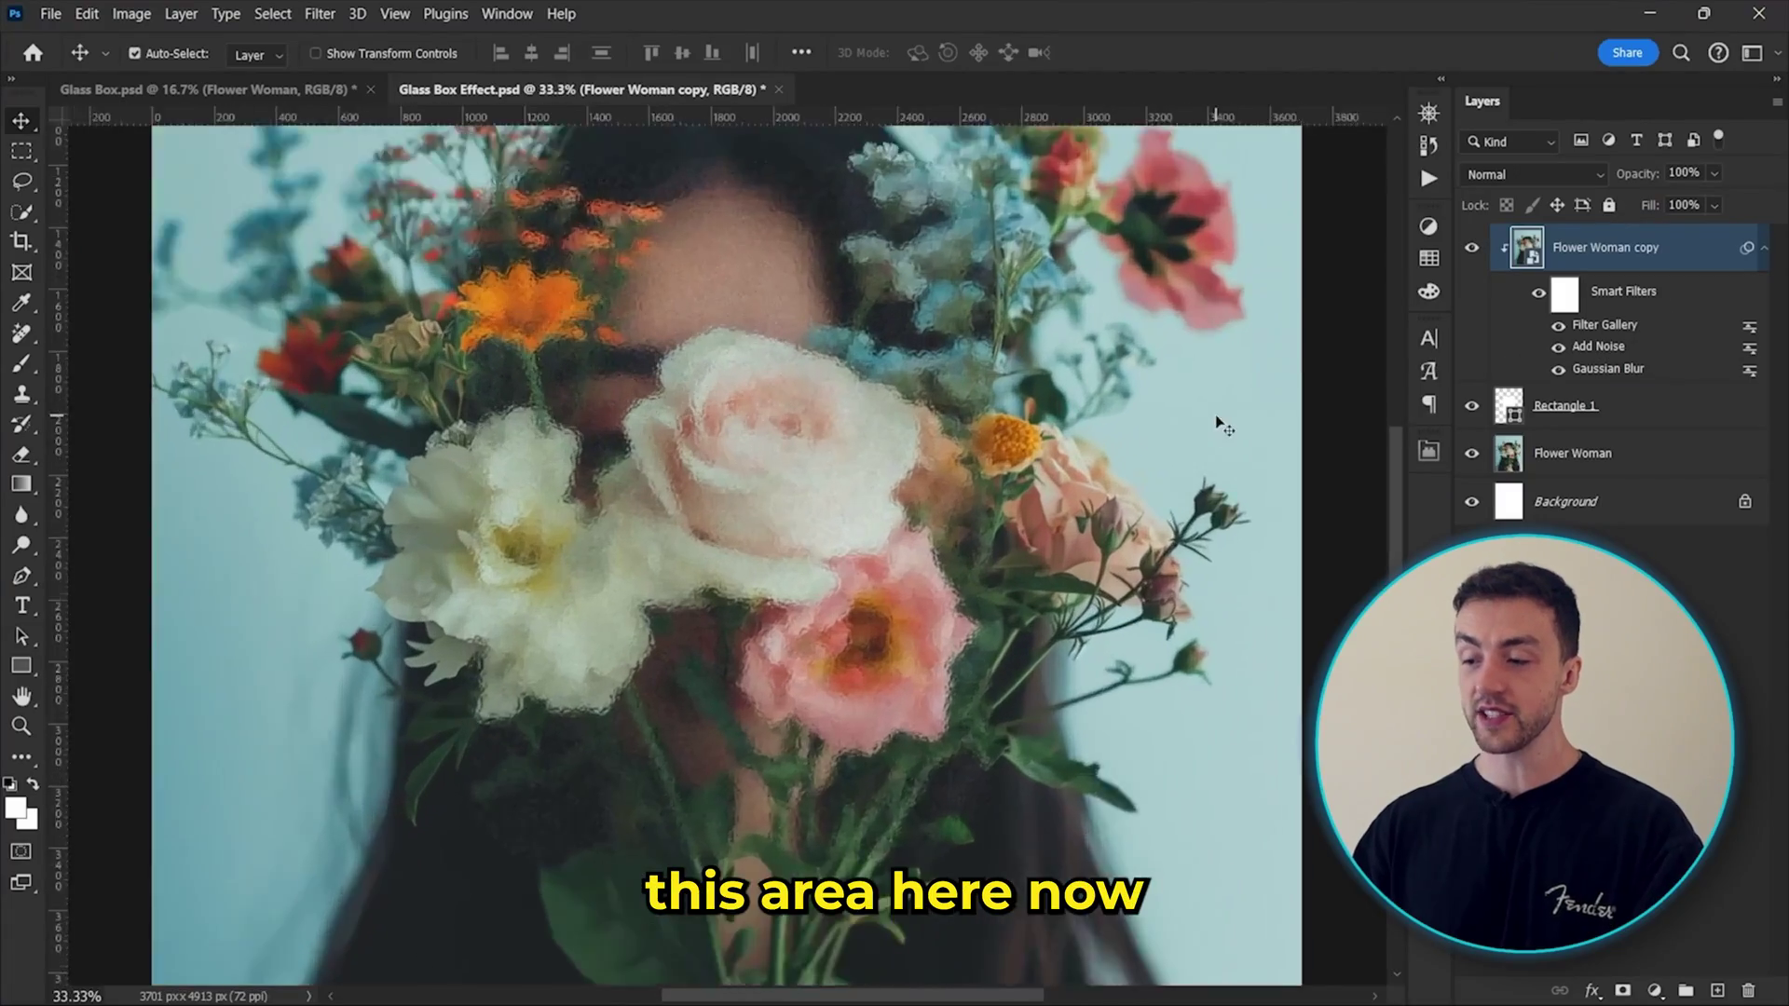
{"action": "key", "text": "ctrl+plus"}
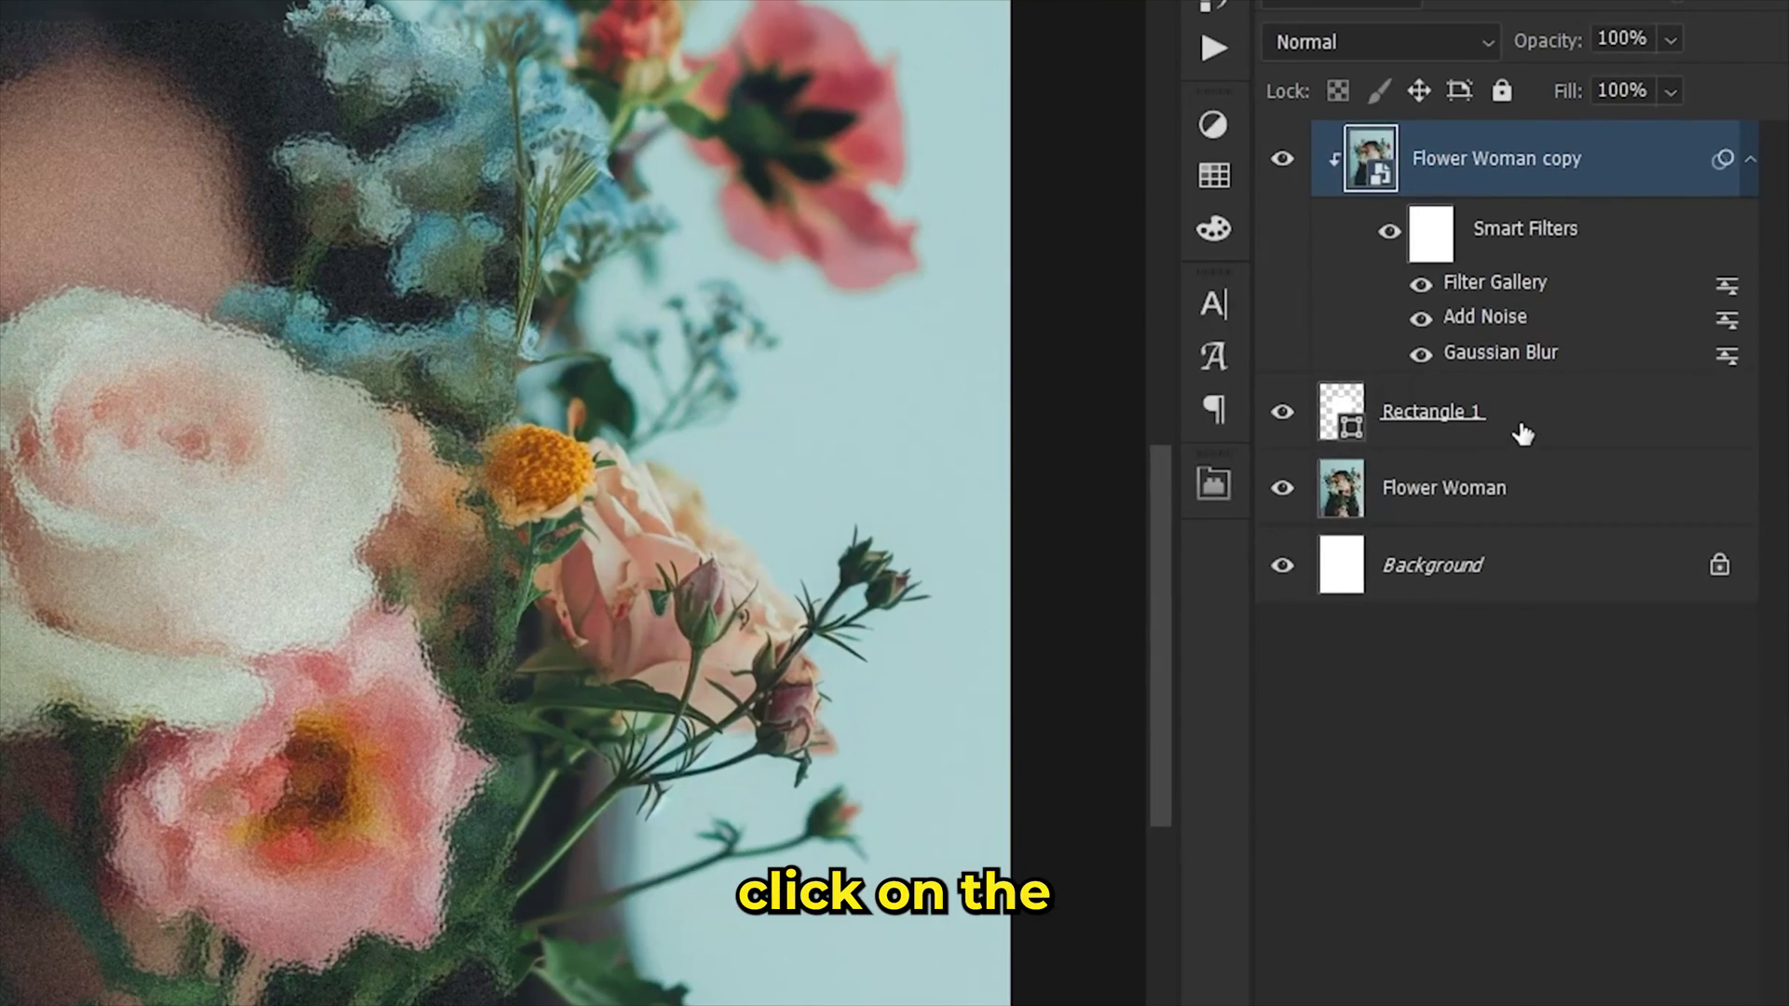
{"action": "right_click", "coordinate": [1522, 433]}
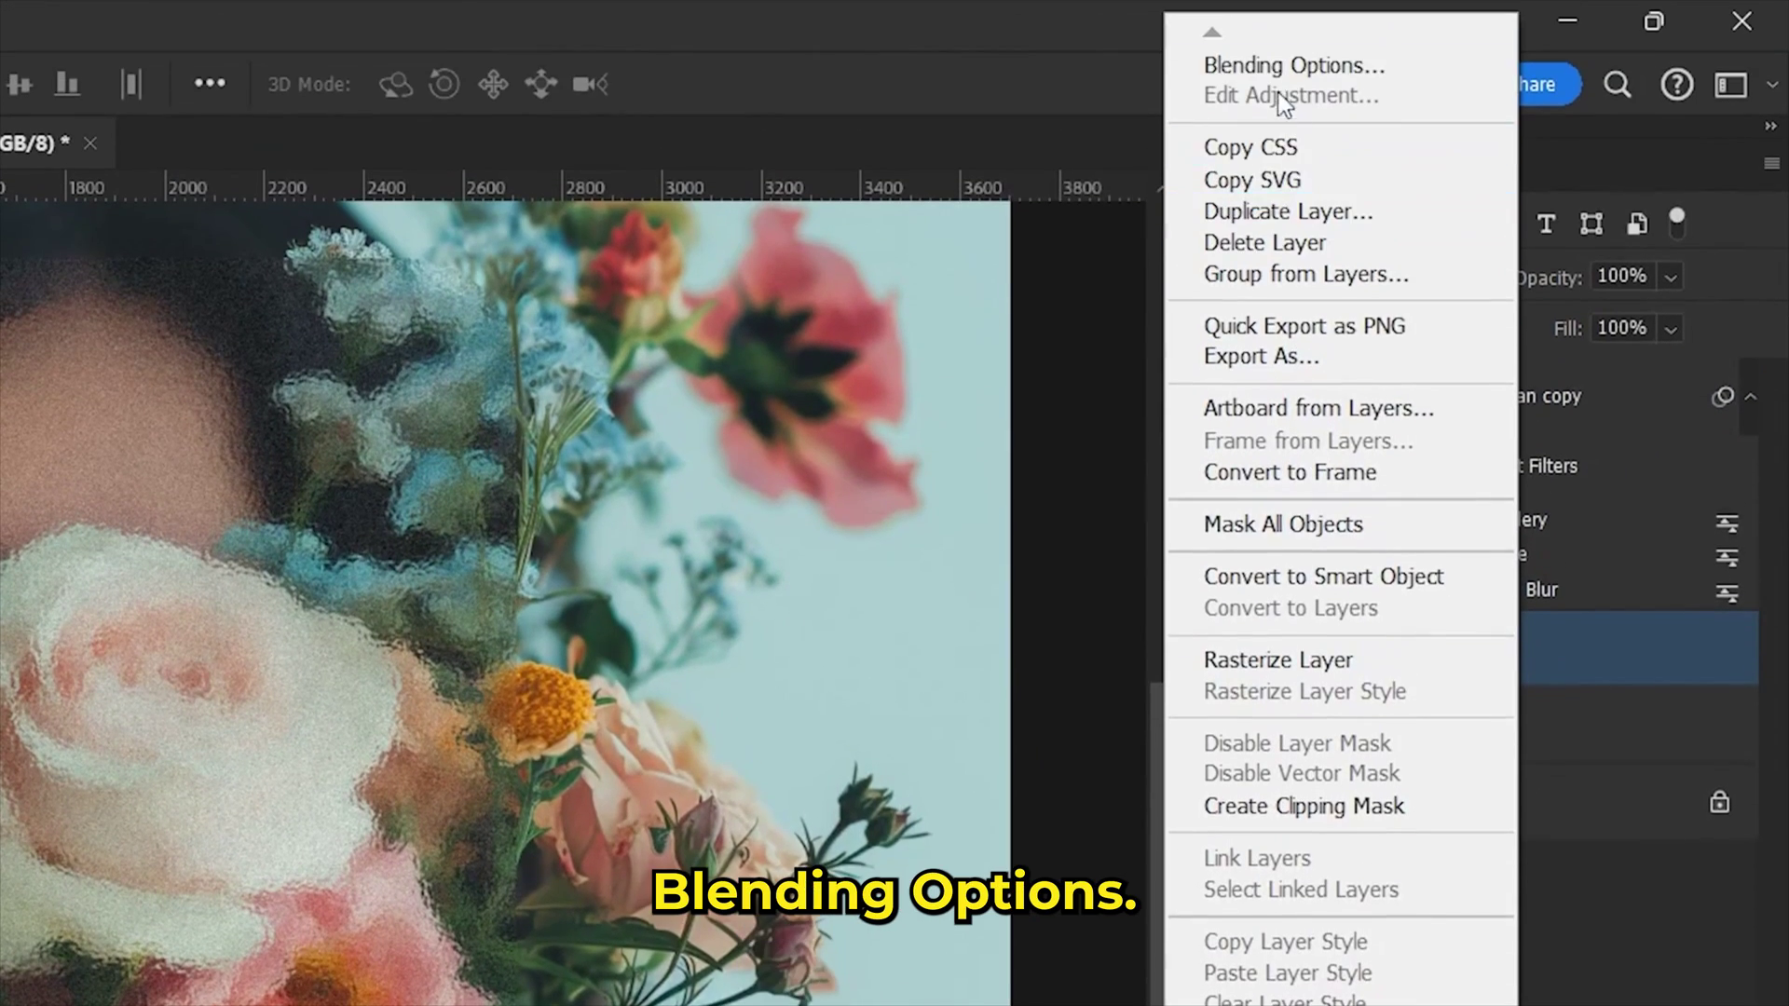
{"action": "left_click", "coordinate": [1286, 67]}
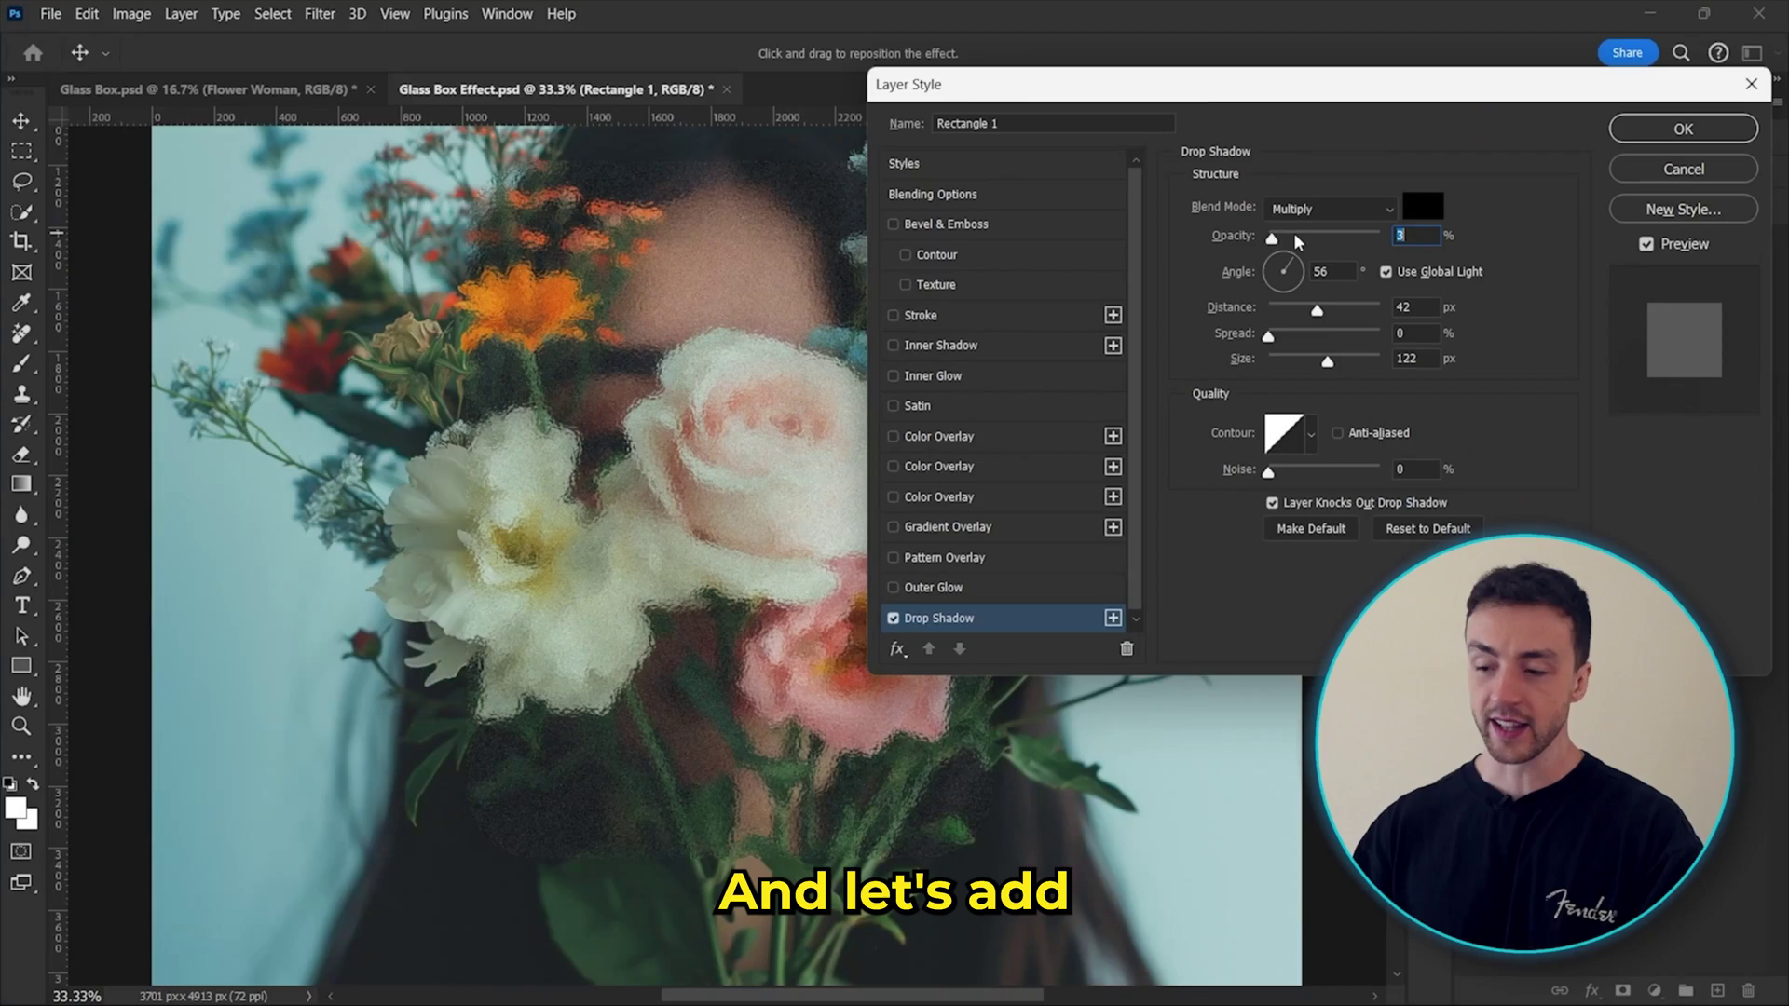
{"action": "left_click_drag", "start_coordinate": [1356, 243], "coordinate": [1360, 244]}
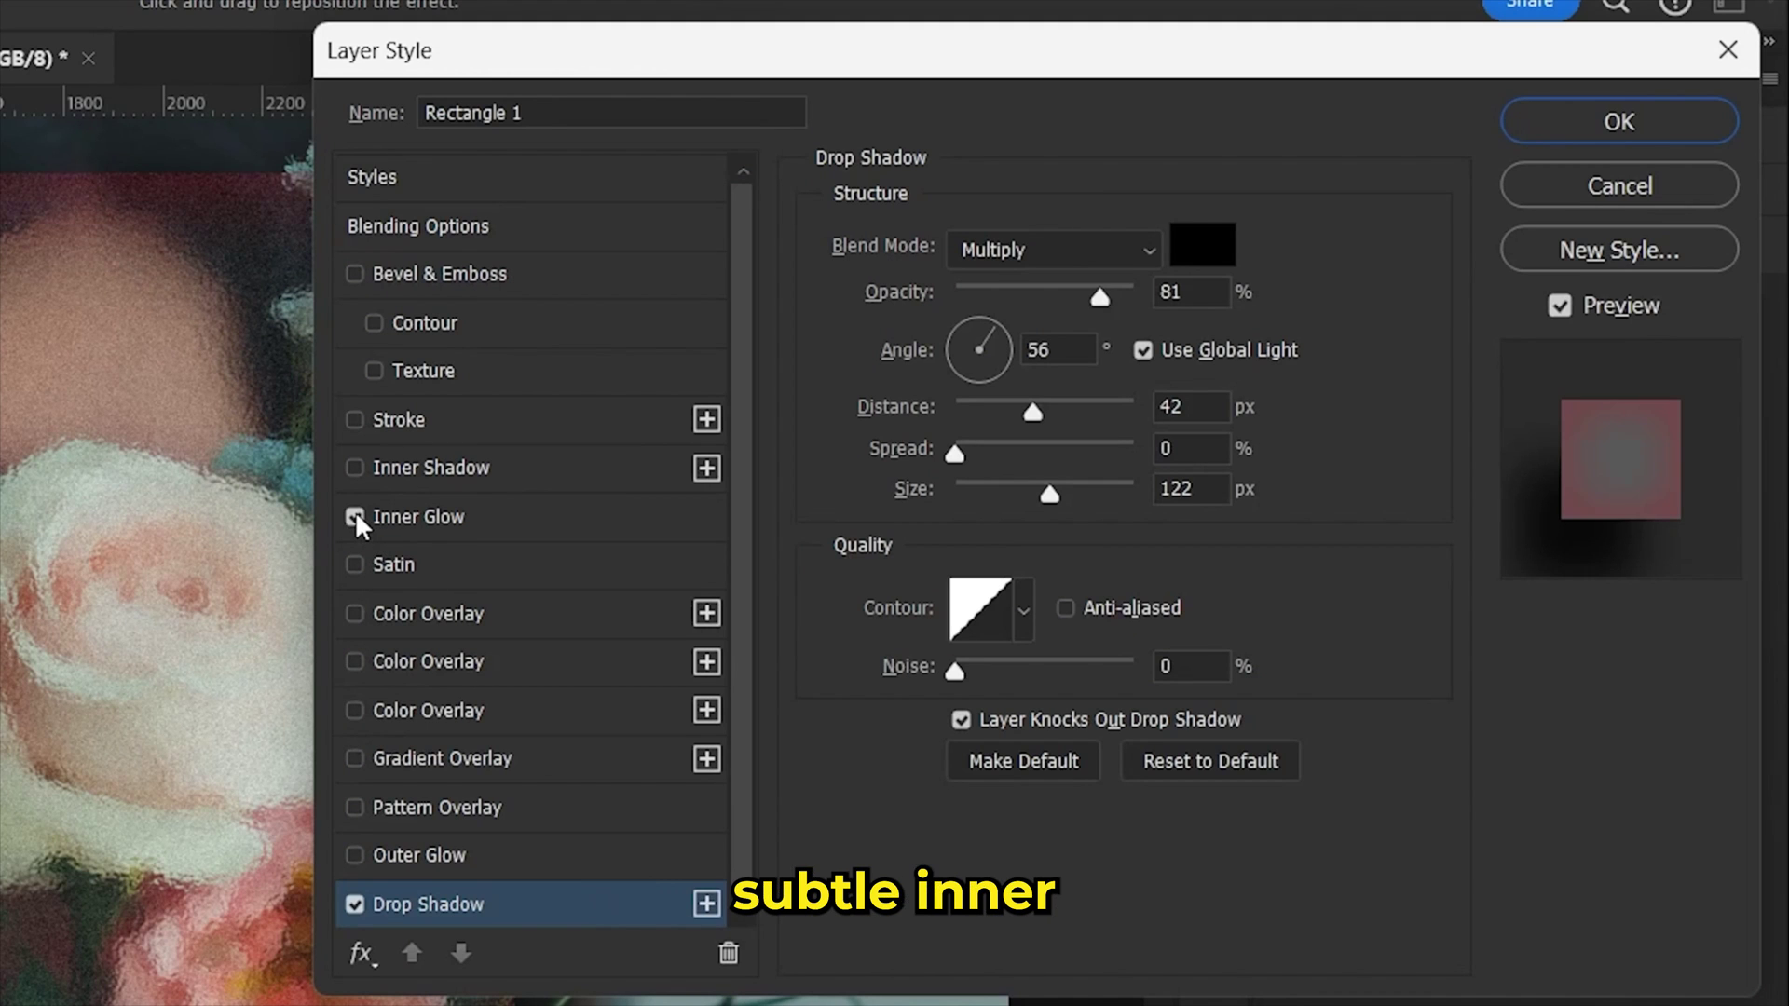
Step: Add a white (ffffff) inner glow to Rectangle 1 and settle the glass box at lower centre
{"action": "left_click", "coordinate": [434, 524]}
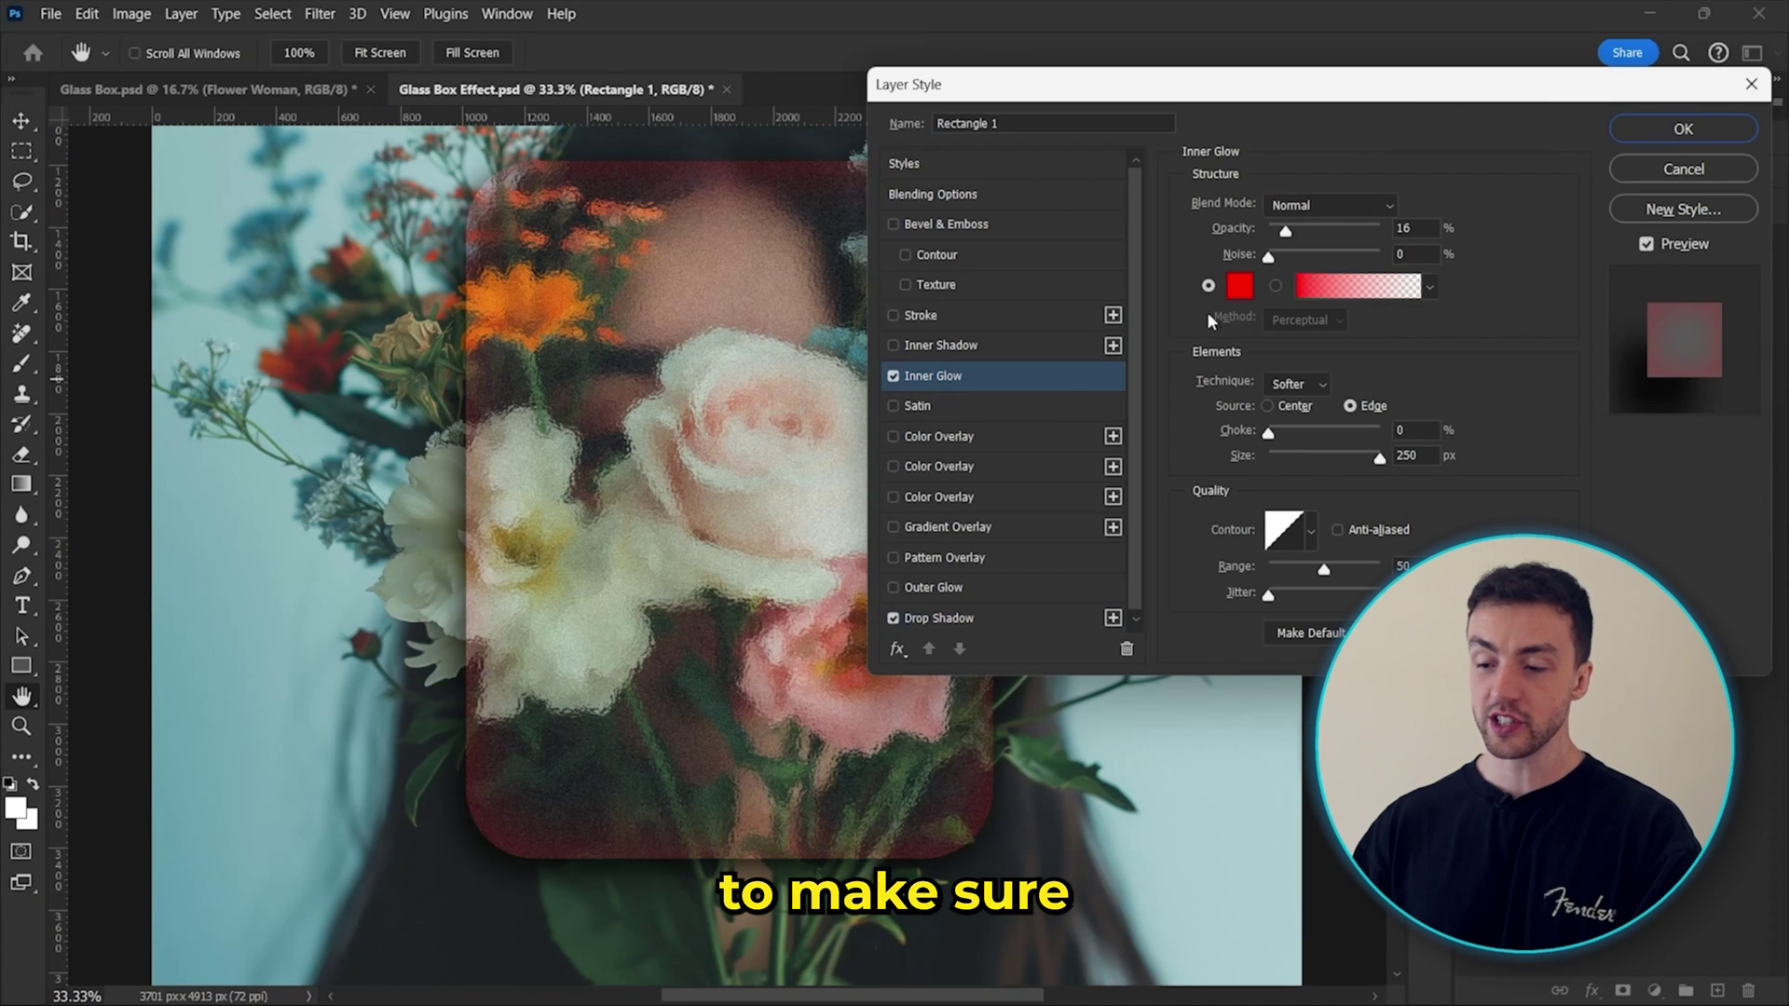
{"action": "left_click", "coordinate": [897, 369]}
{"action": "type", "text": "ffffff"}
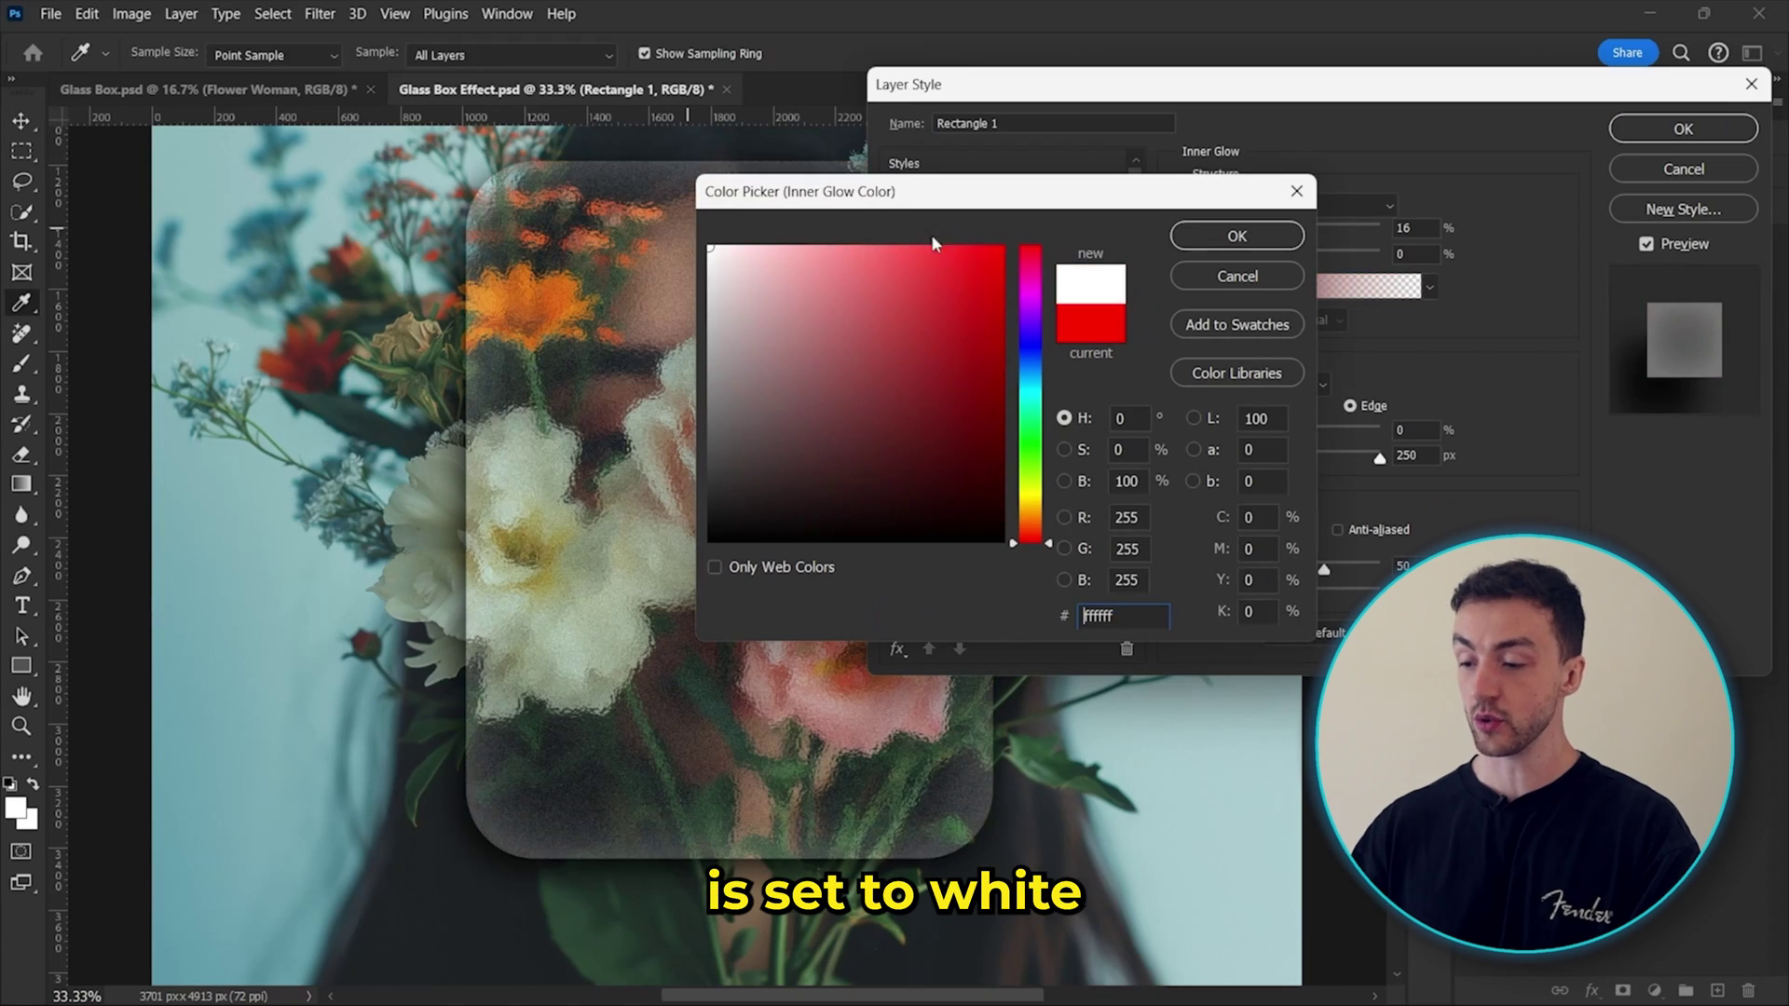
{"action": "left_click", "coordinate": [1195, 233]}
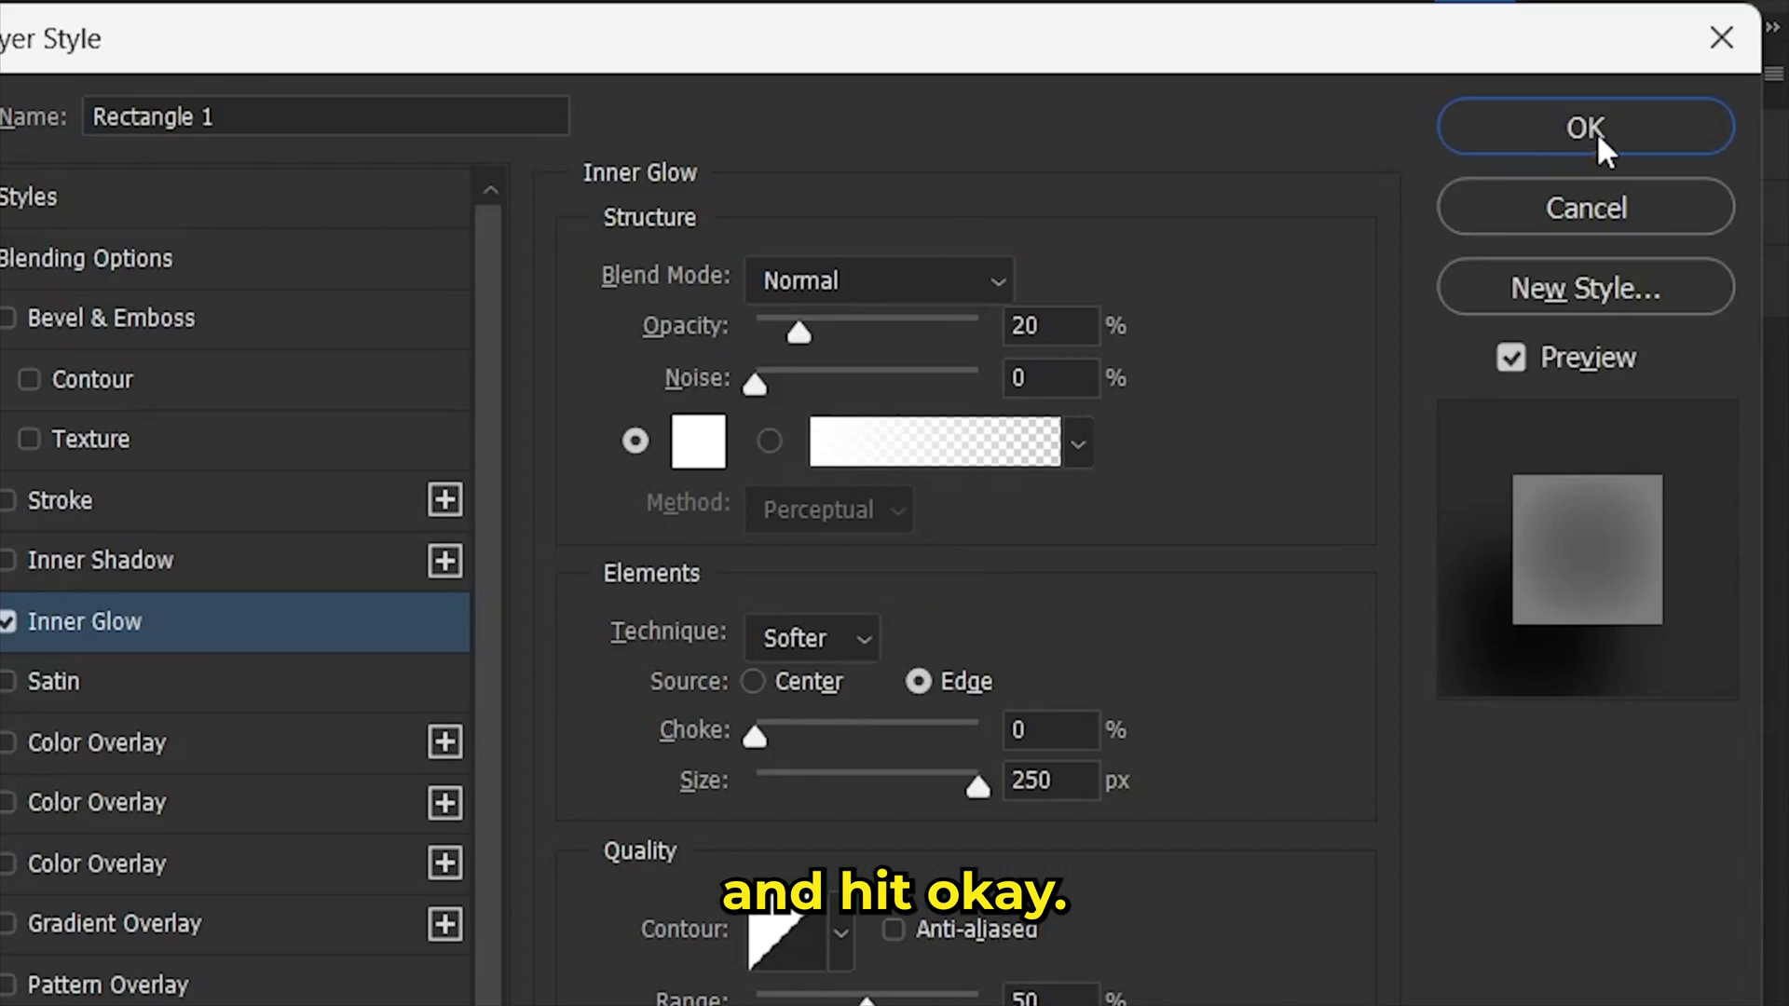
{"action": "left_click", "coordinate": [1596, 131]}
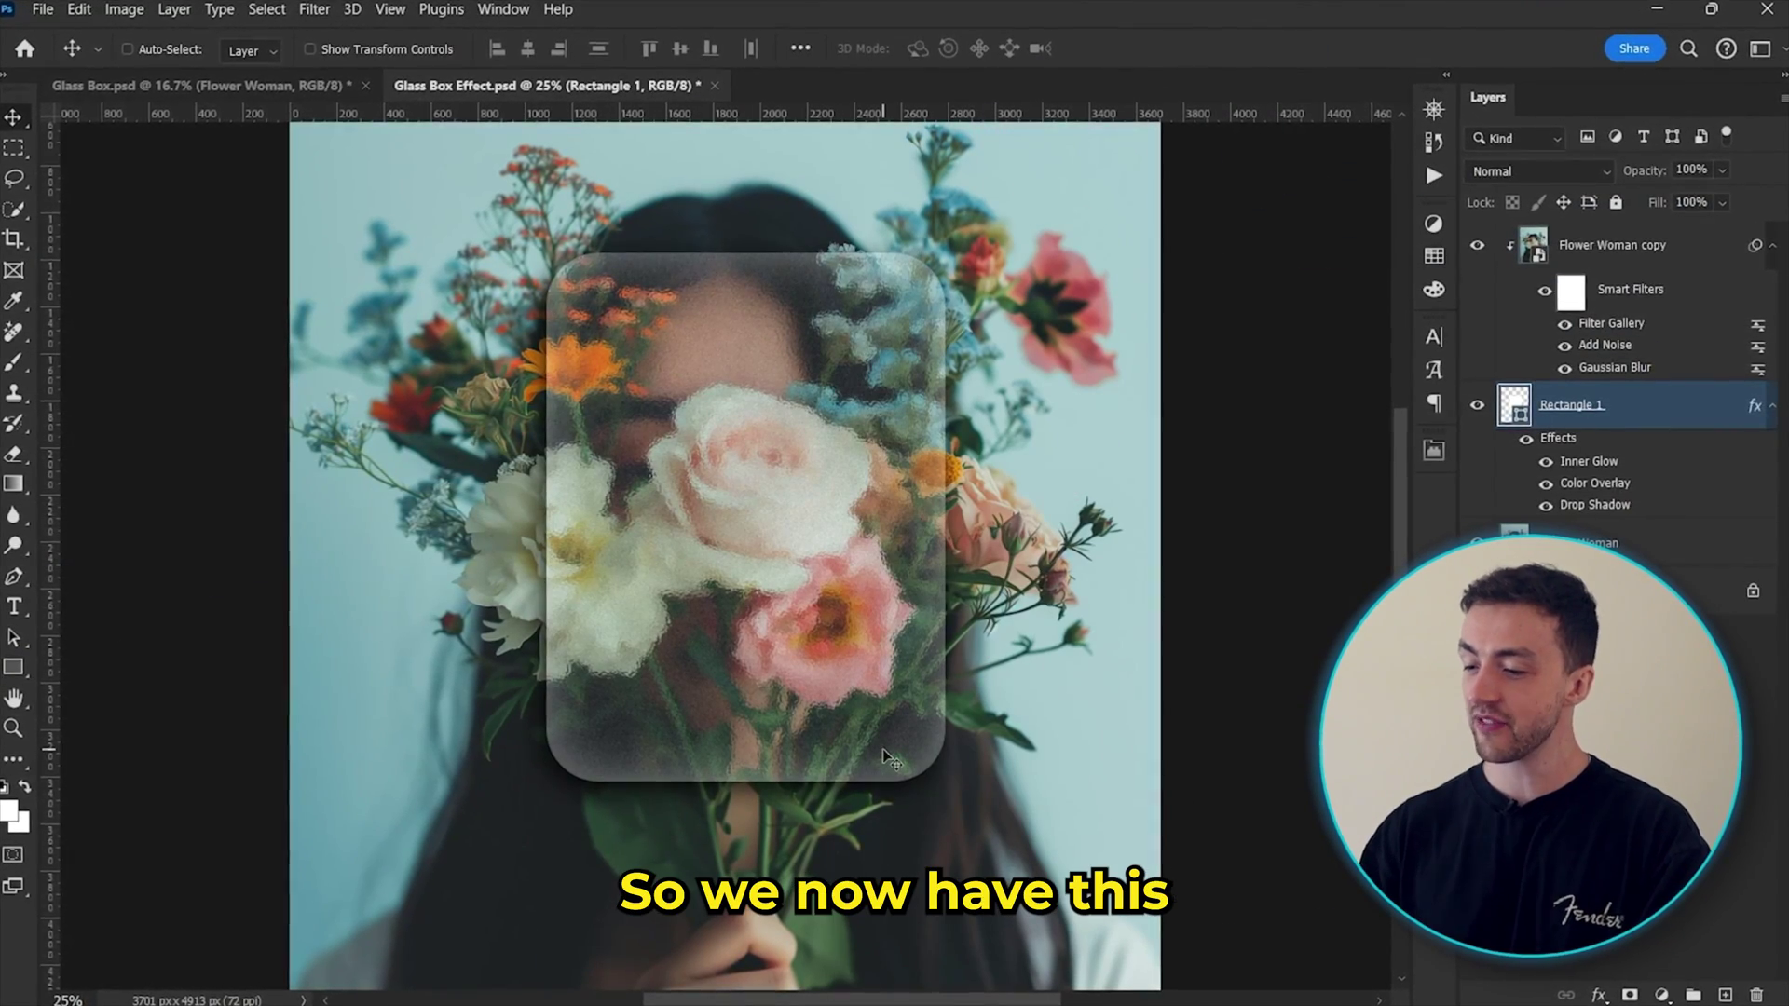
{"action": "left_click_drag", "start_coordinate": [882, 751], "coordinate": [871, 690]}
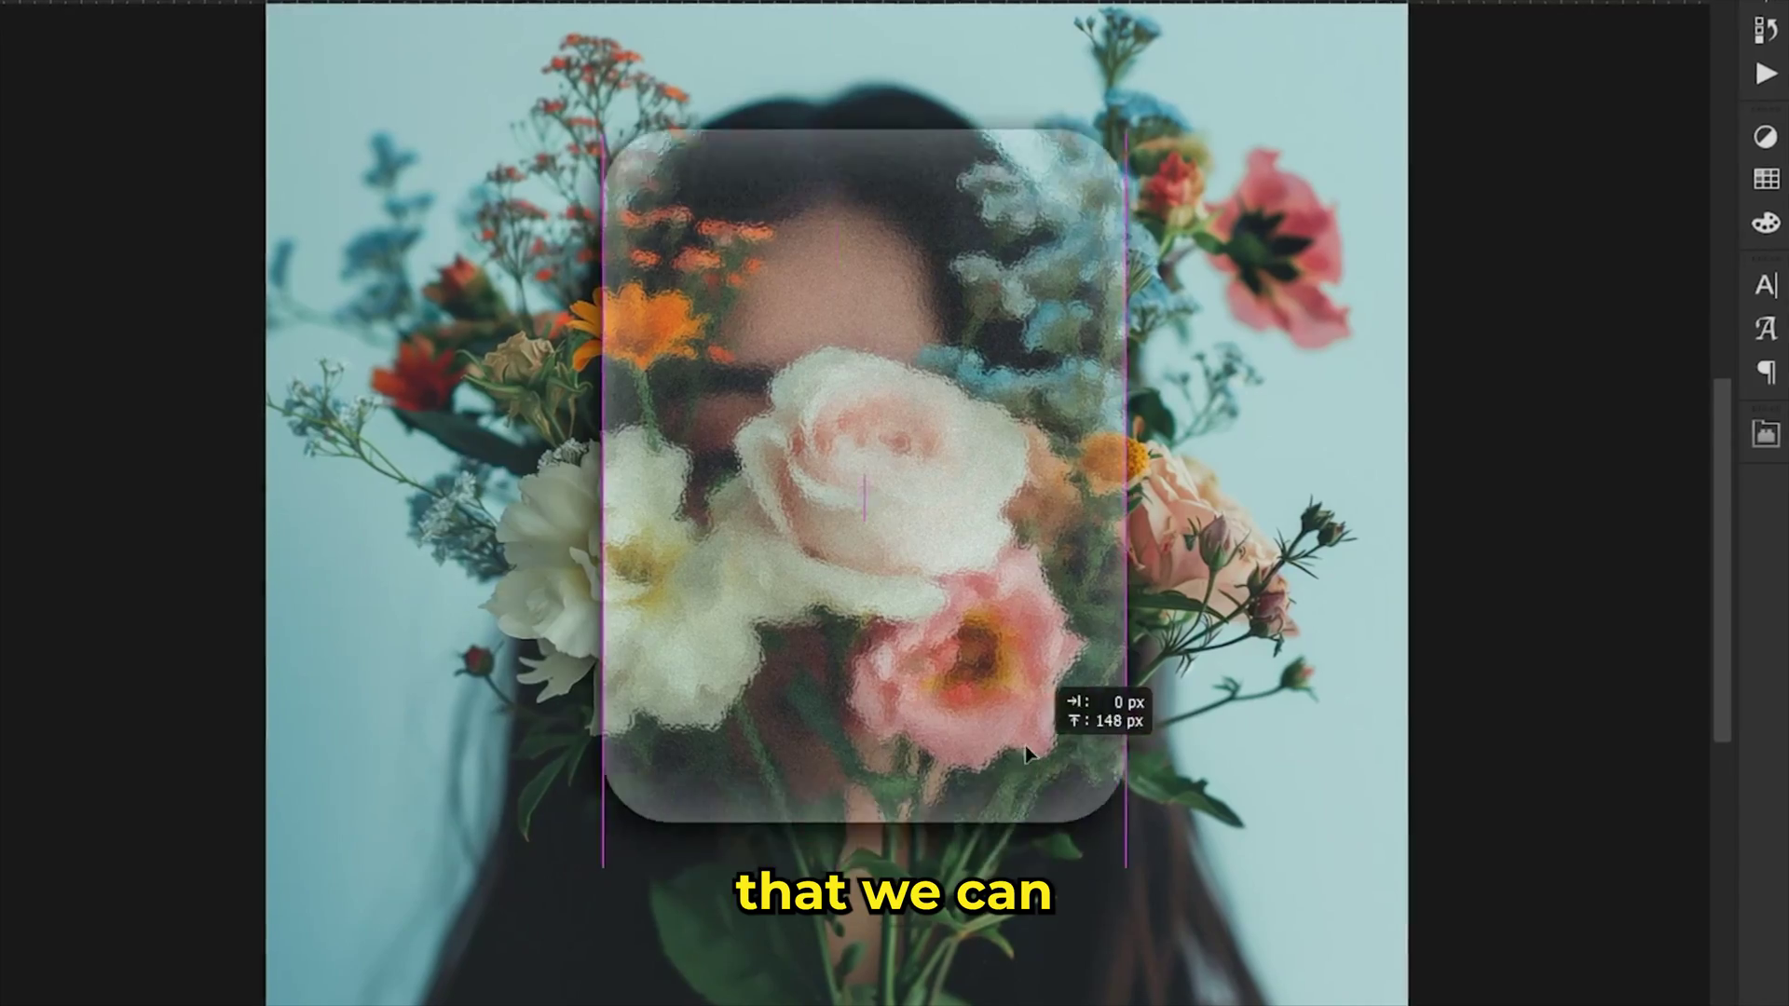
{"action": "left_click_drag", "start_coordinate": [1025, 753], "coordinate": [1397, 774]}
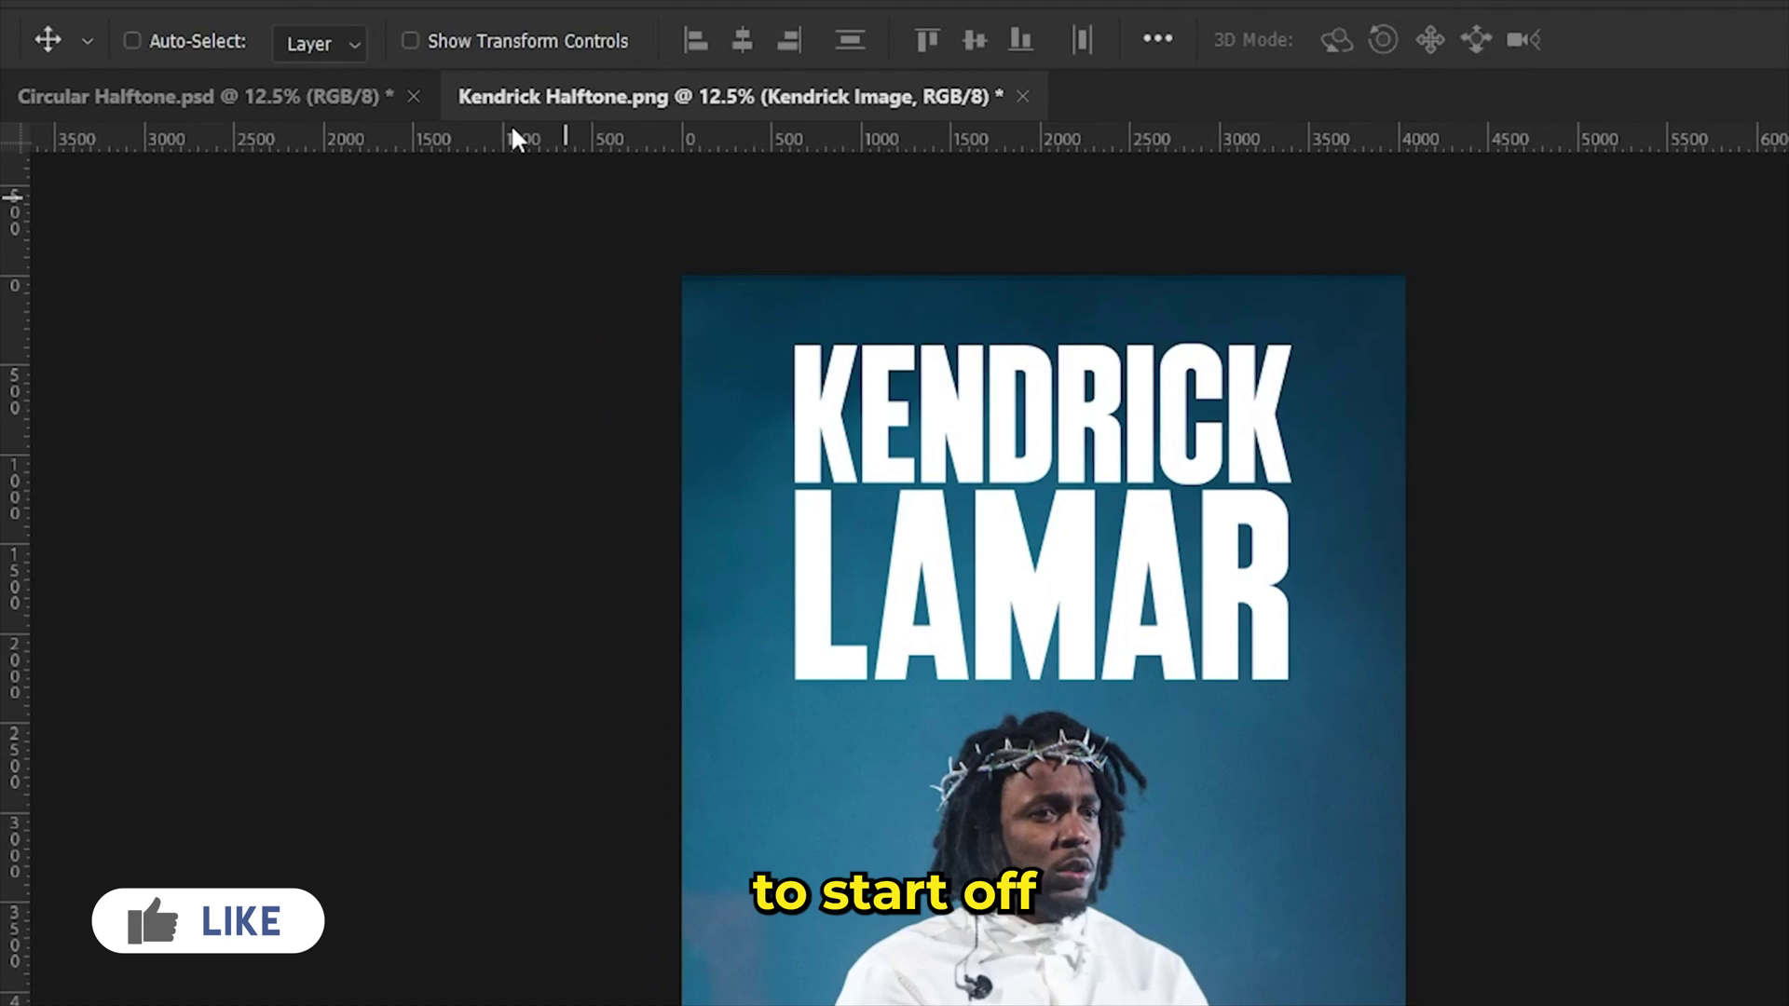
Step: Apply a Halftone Pattern to the portrait with Circle type and size 4
{"action": "left_click", "coordinate": [320, 13]}
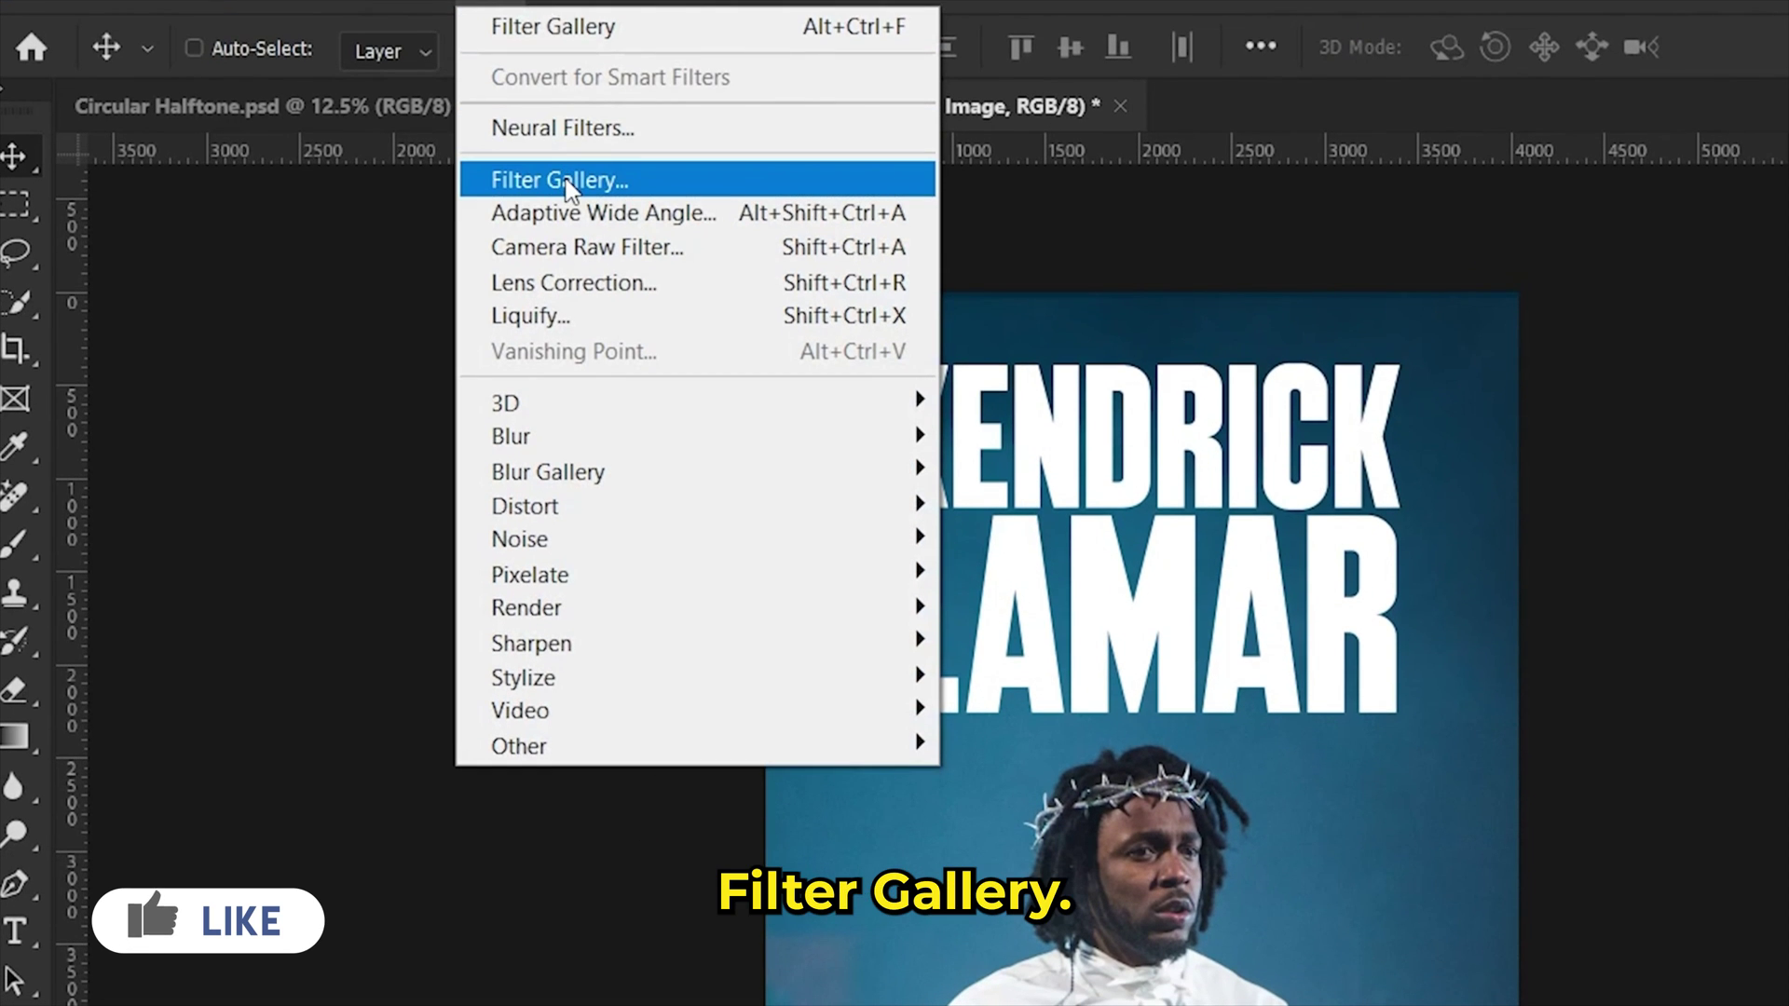
{"action": "left_click", "coordinate": [565, 182]}
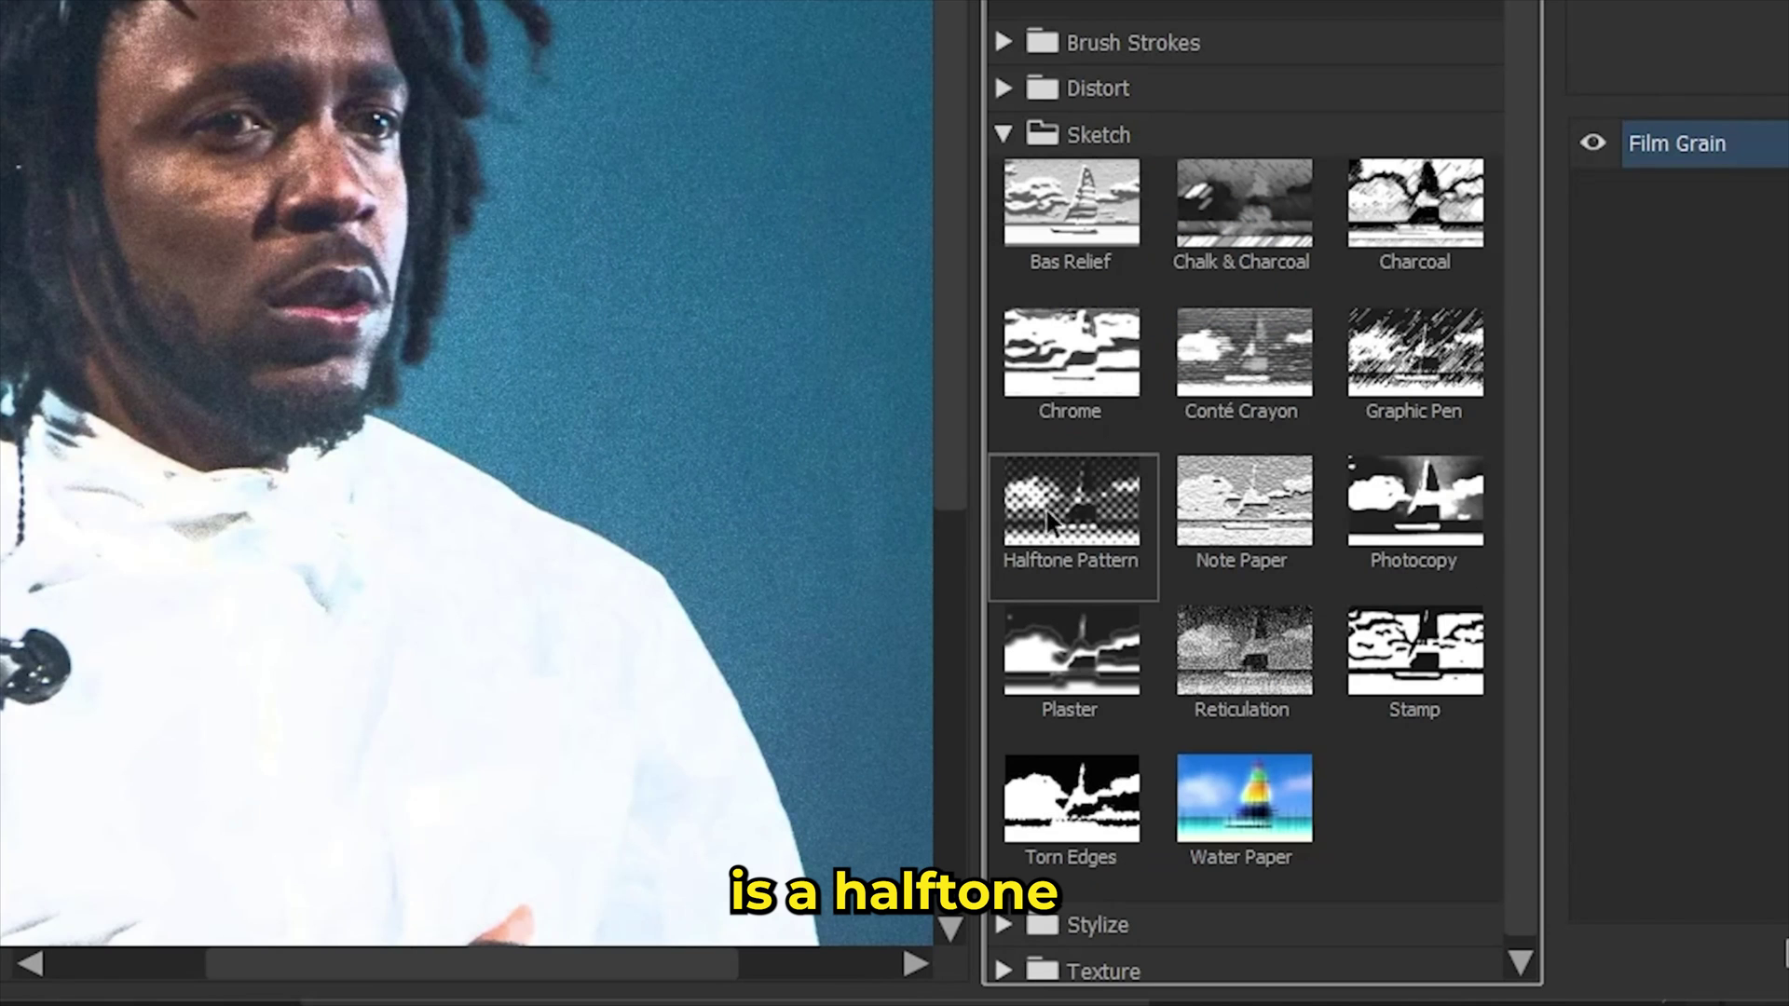
{"action": "left_click", "coordinate": [1081, 549]}
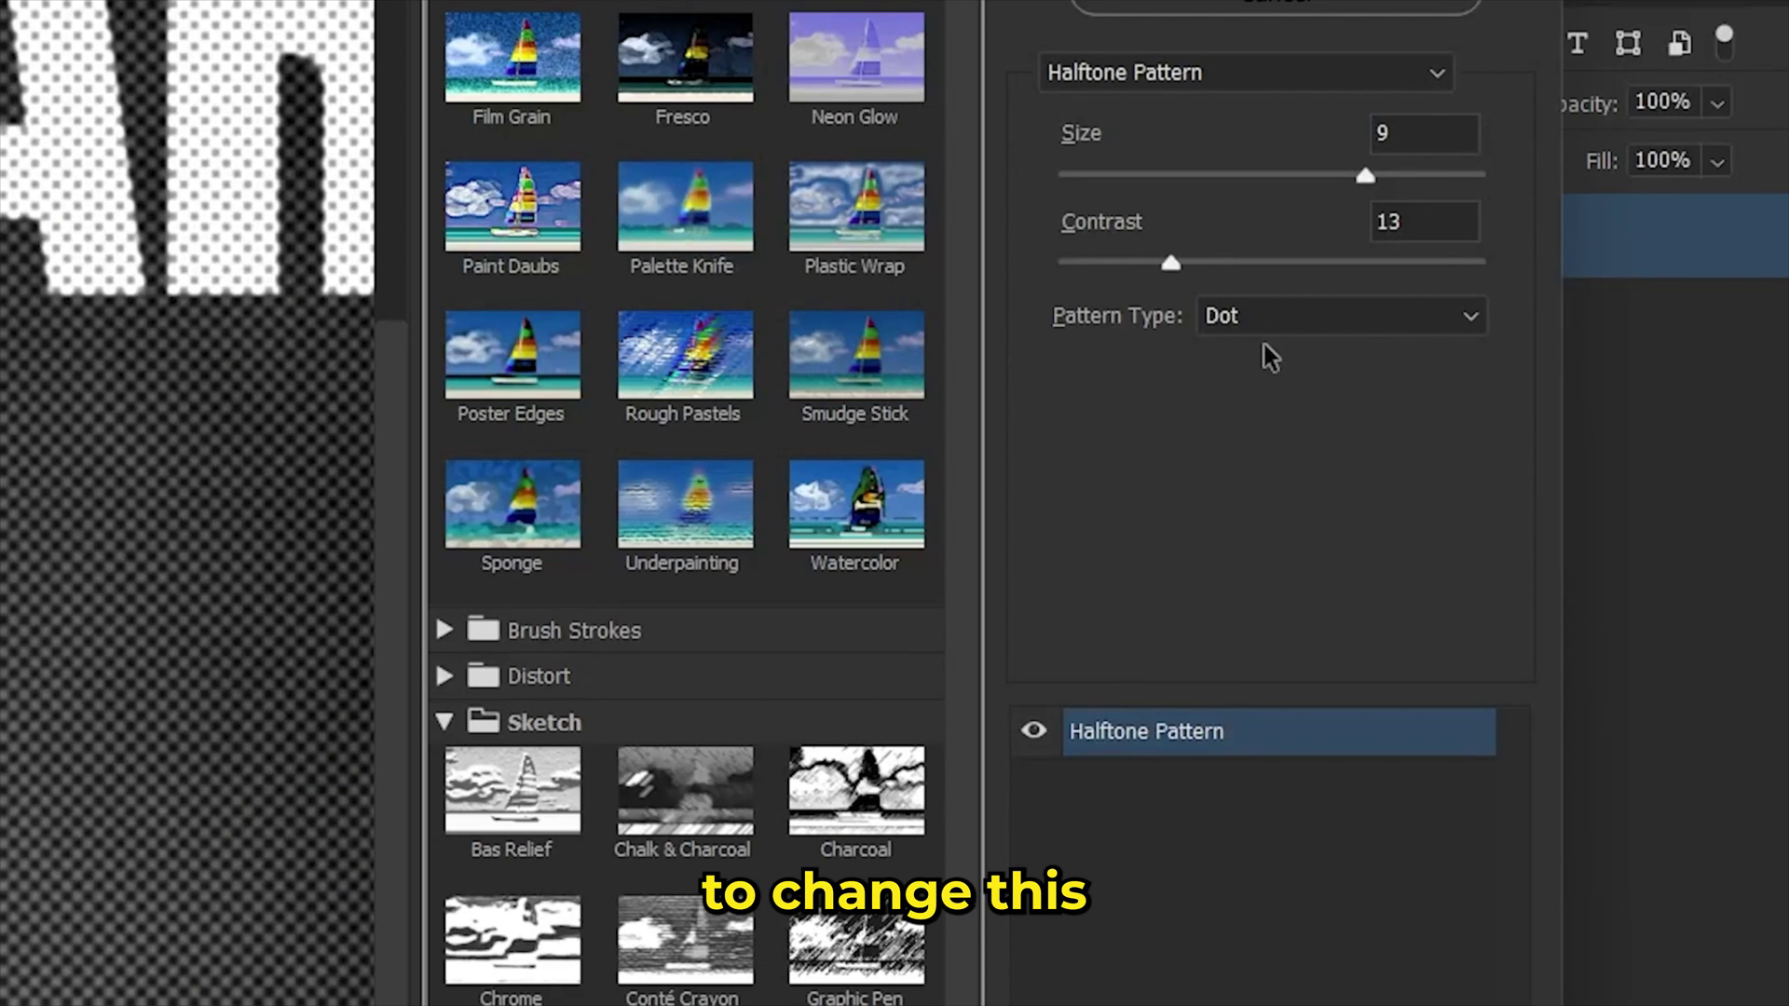
{"action": "left_click", "coordinate": [1263, 325]}
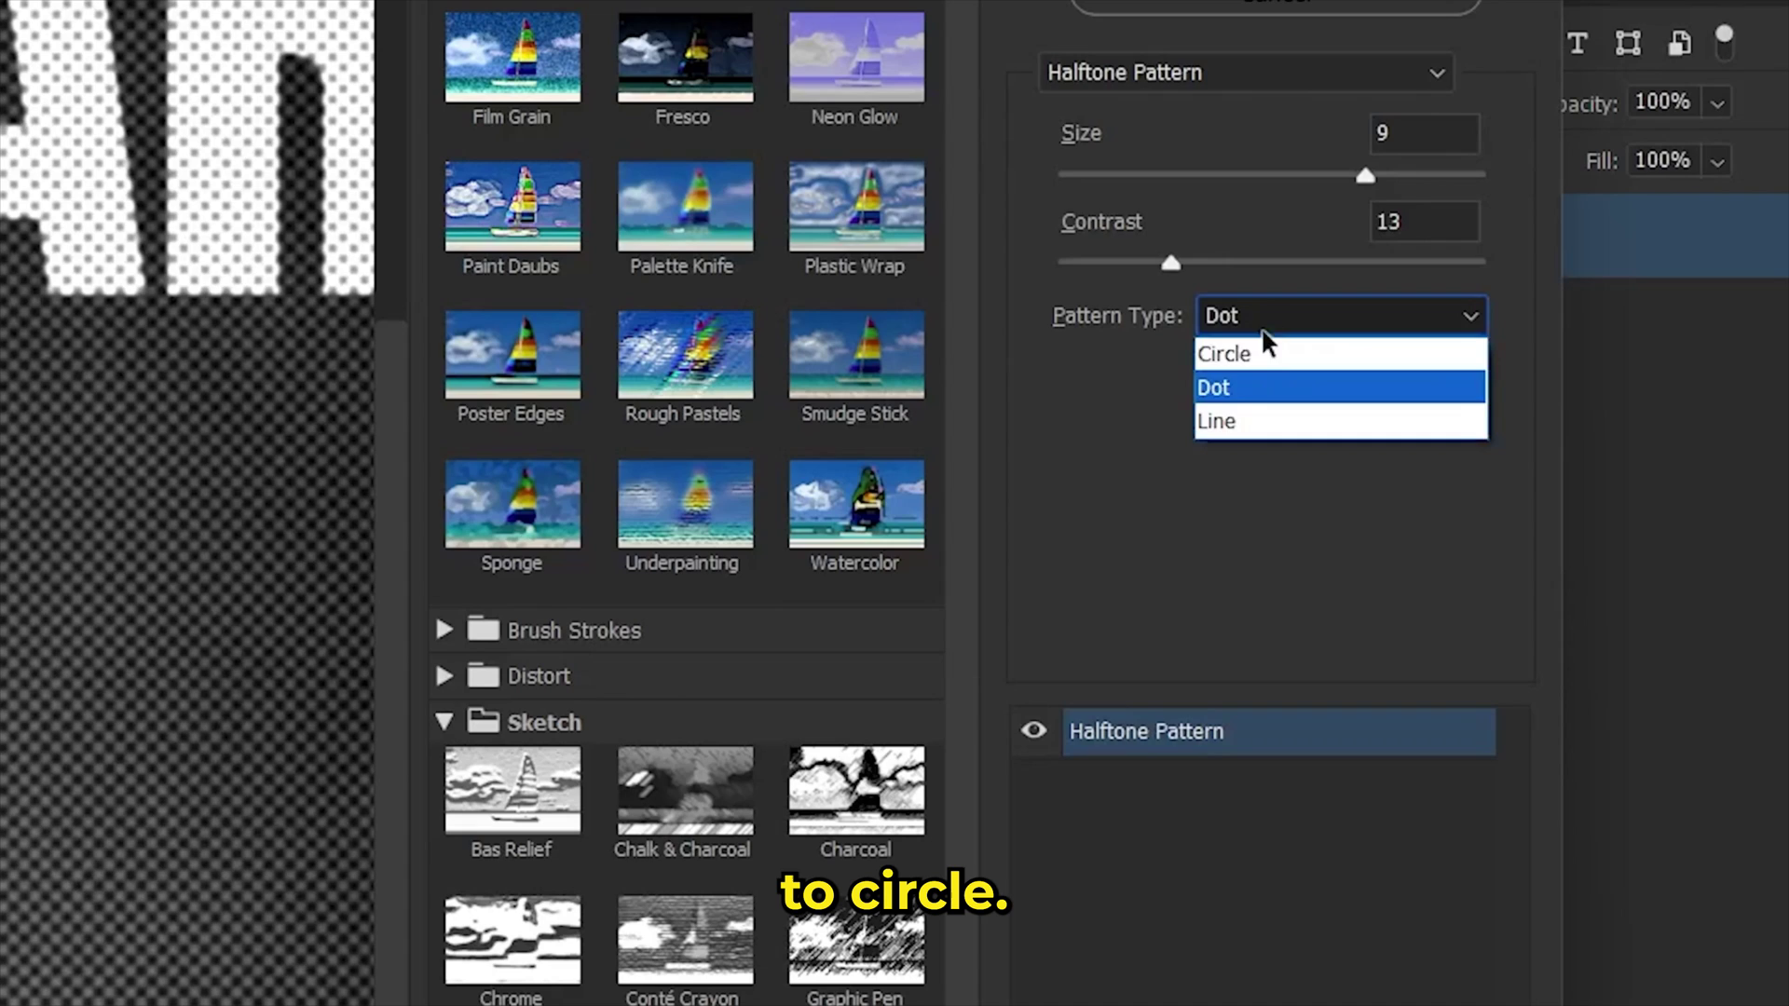
{"action": "left_click", "coordinate": [1239, 353]}
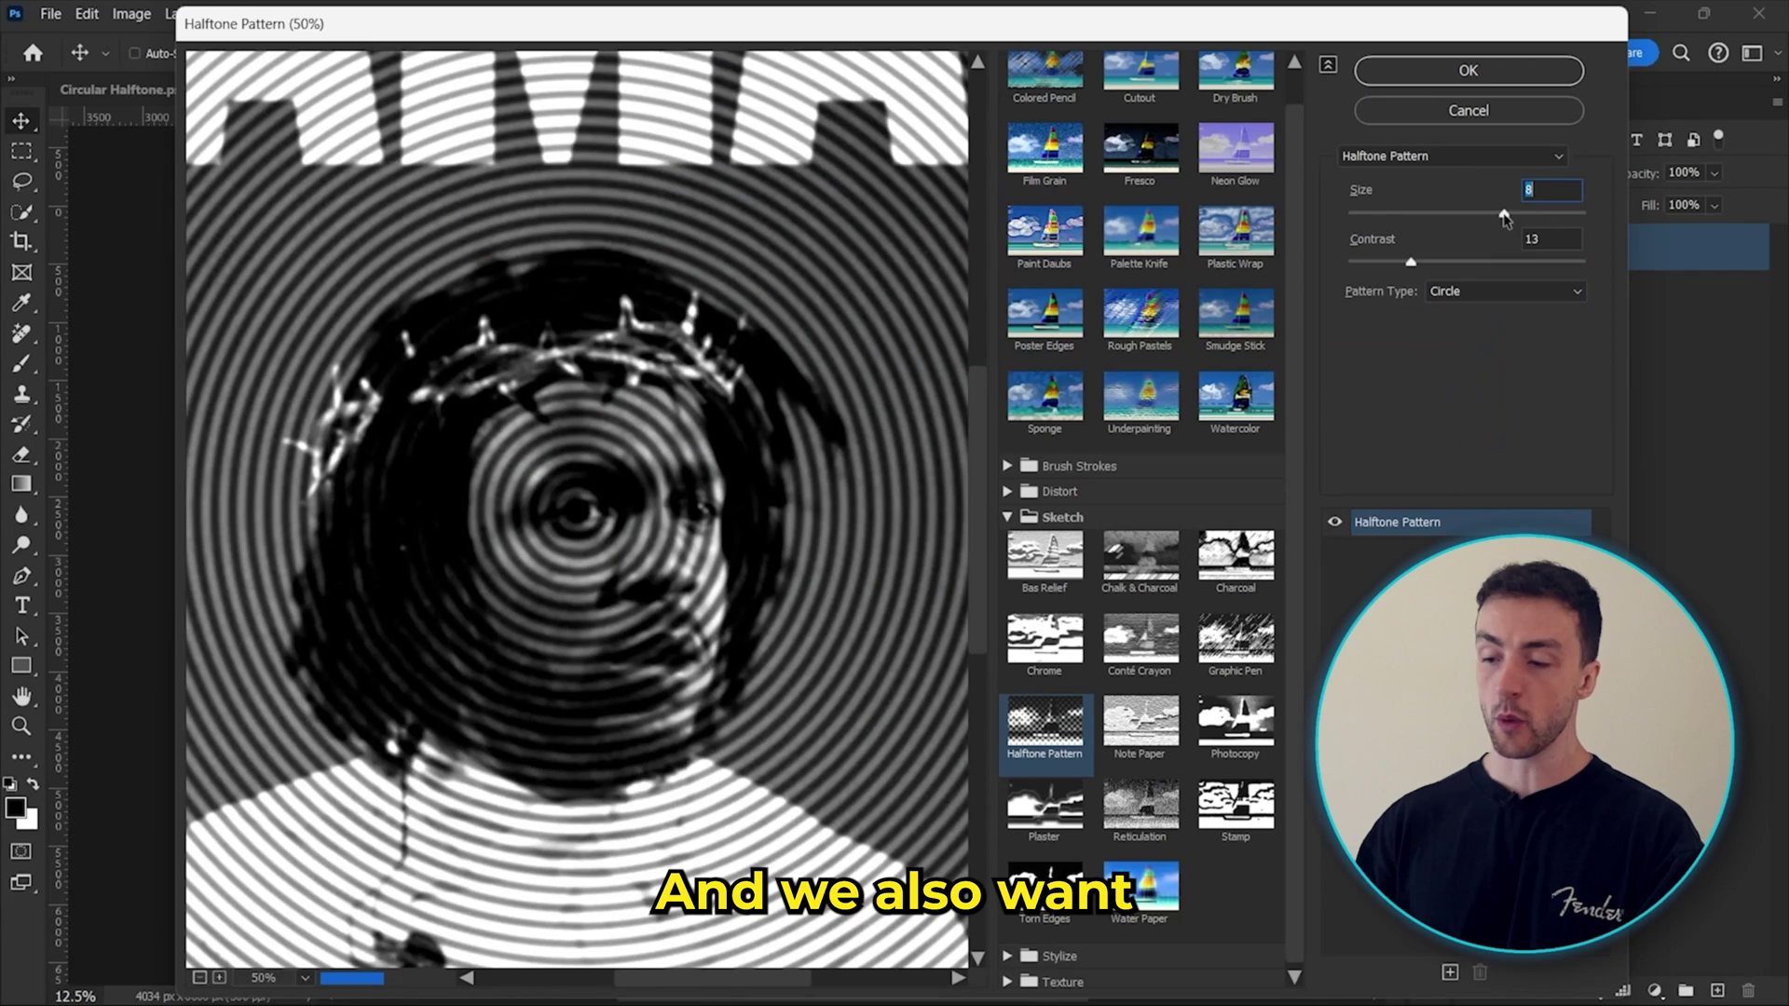
{"action": "left_click_drag", "start_coordinate": [1504, 217], "coordinate": [1418, 213]}
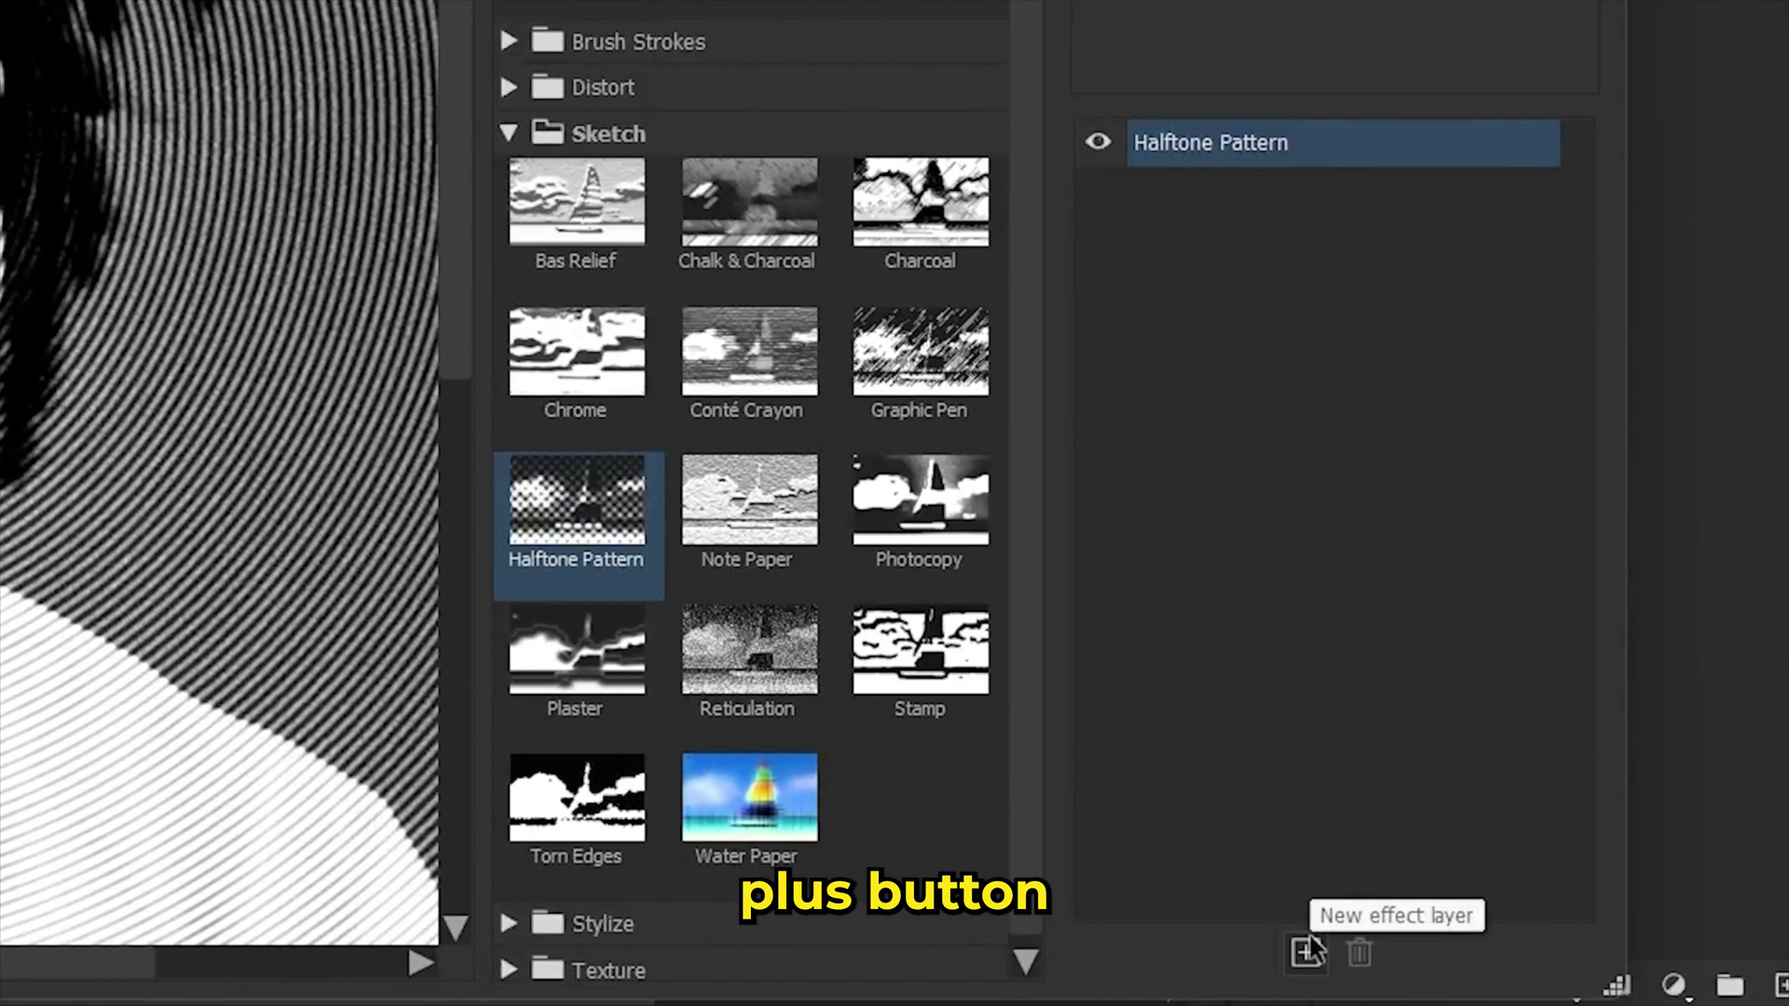
Step: Stack Graphic Pen and Film Grain effect layers and compare against the original photo
{"action": "left_click", "coordinate": [1451, 971]}
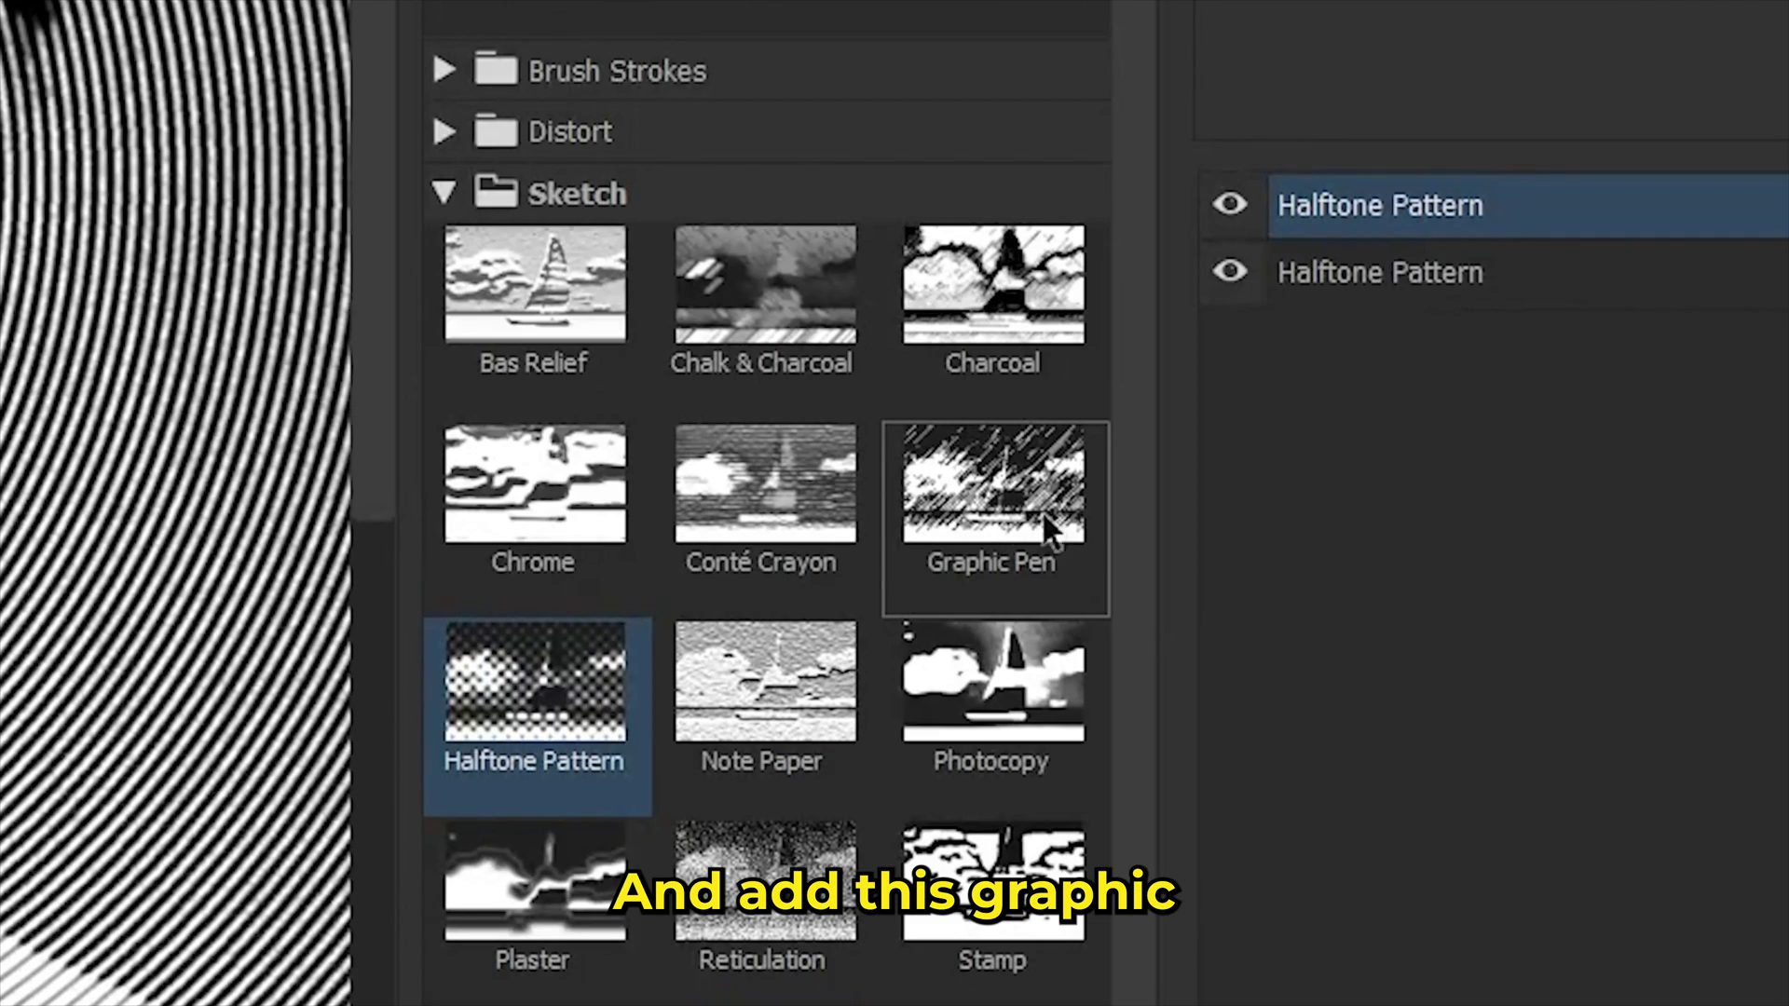
{"action": "left_click", "coordinate": [1023, 511]}
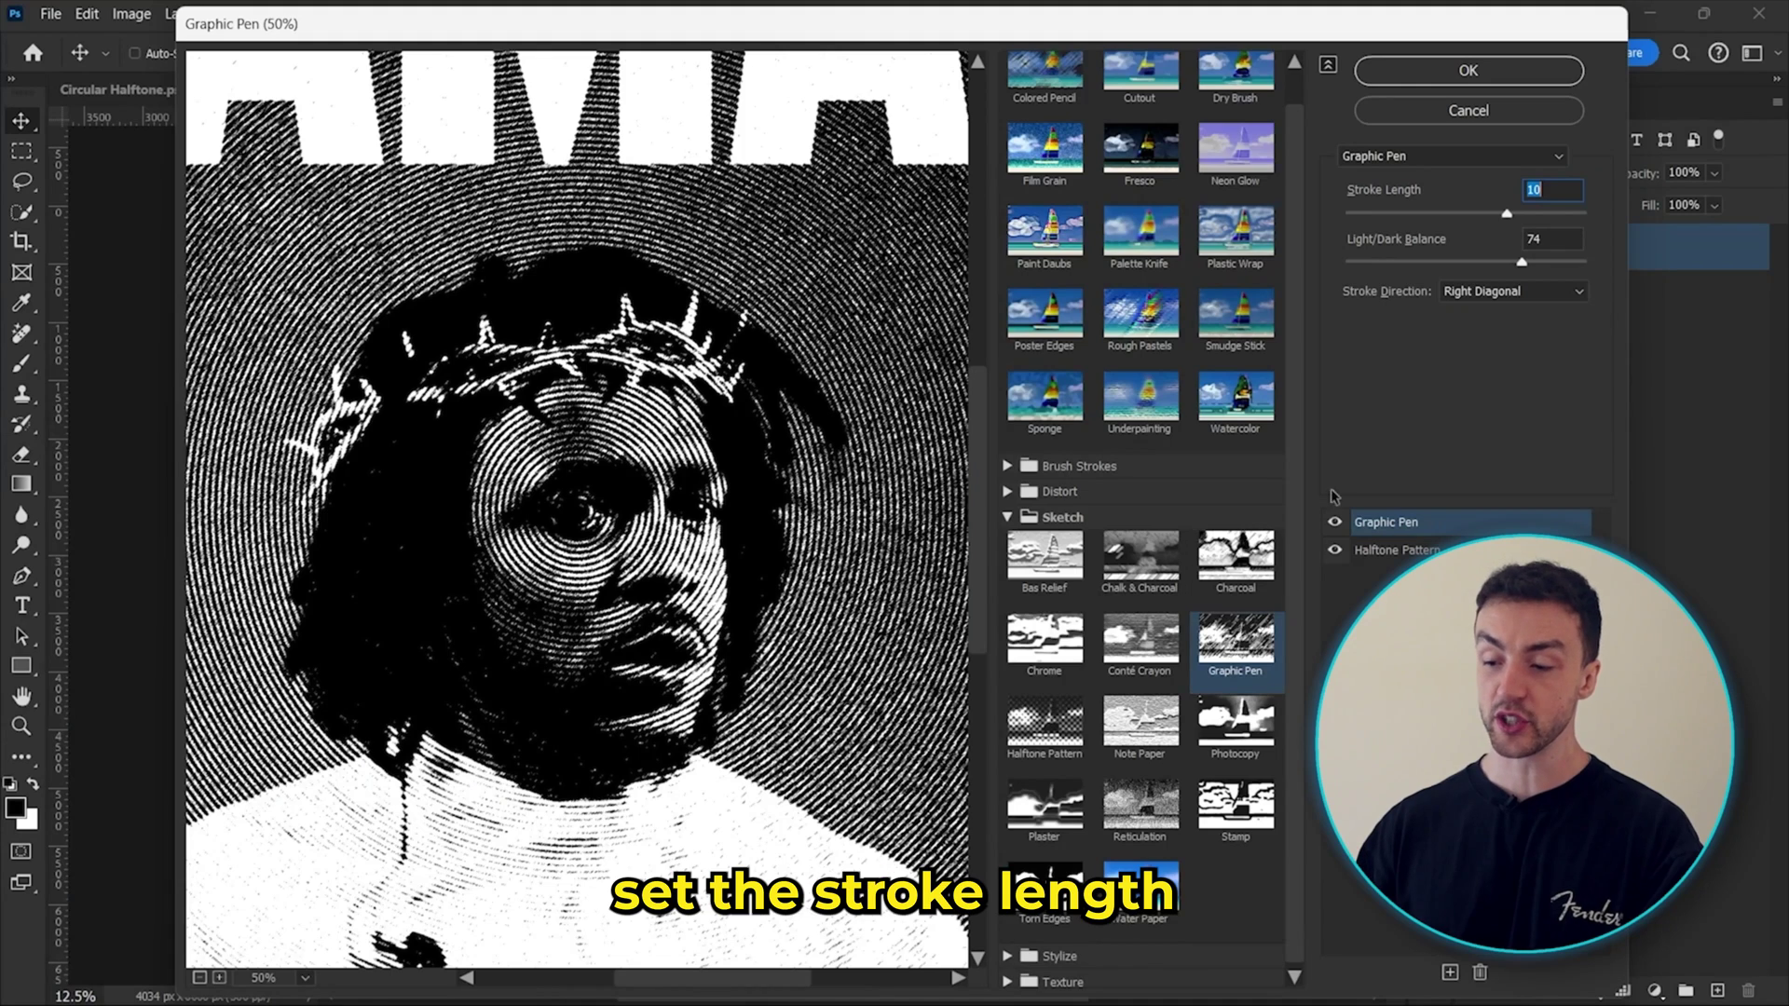
{"action": "mouse_move", "coordinate": [1521, 262]}
{"action": "left_mouse_down"}
{"action": "mouse_move", "coordinate": [1503, 265]}
{"action": "mouse_move", "coordinate": [1559, 271]}
{"action": "mouse_move", "coordinate": [1528, 272]}
{"action": "left_mouse_up"}
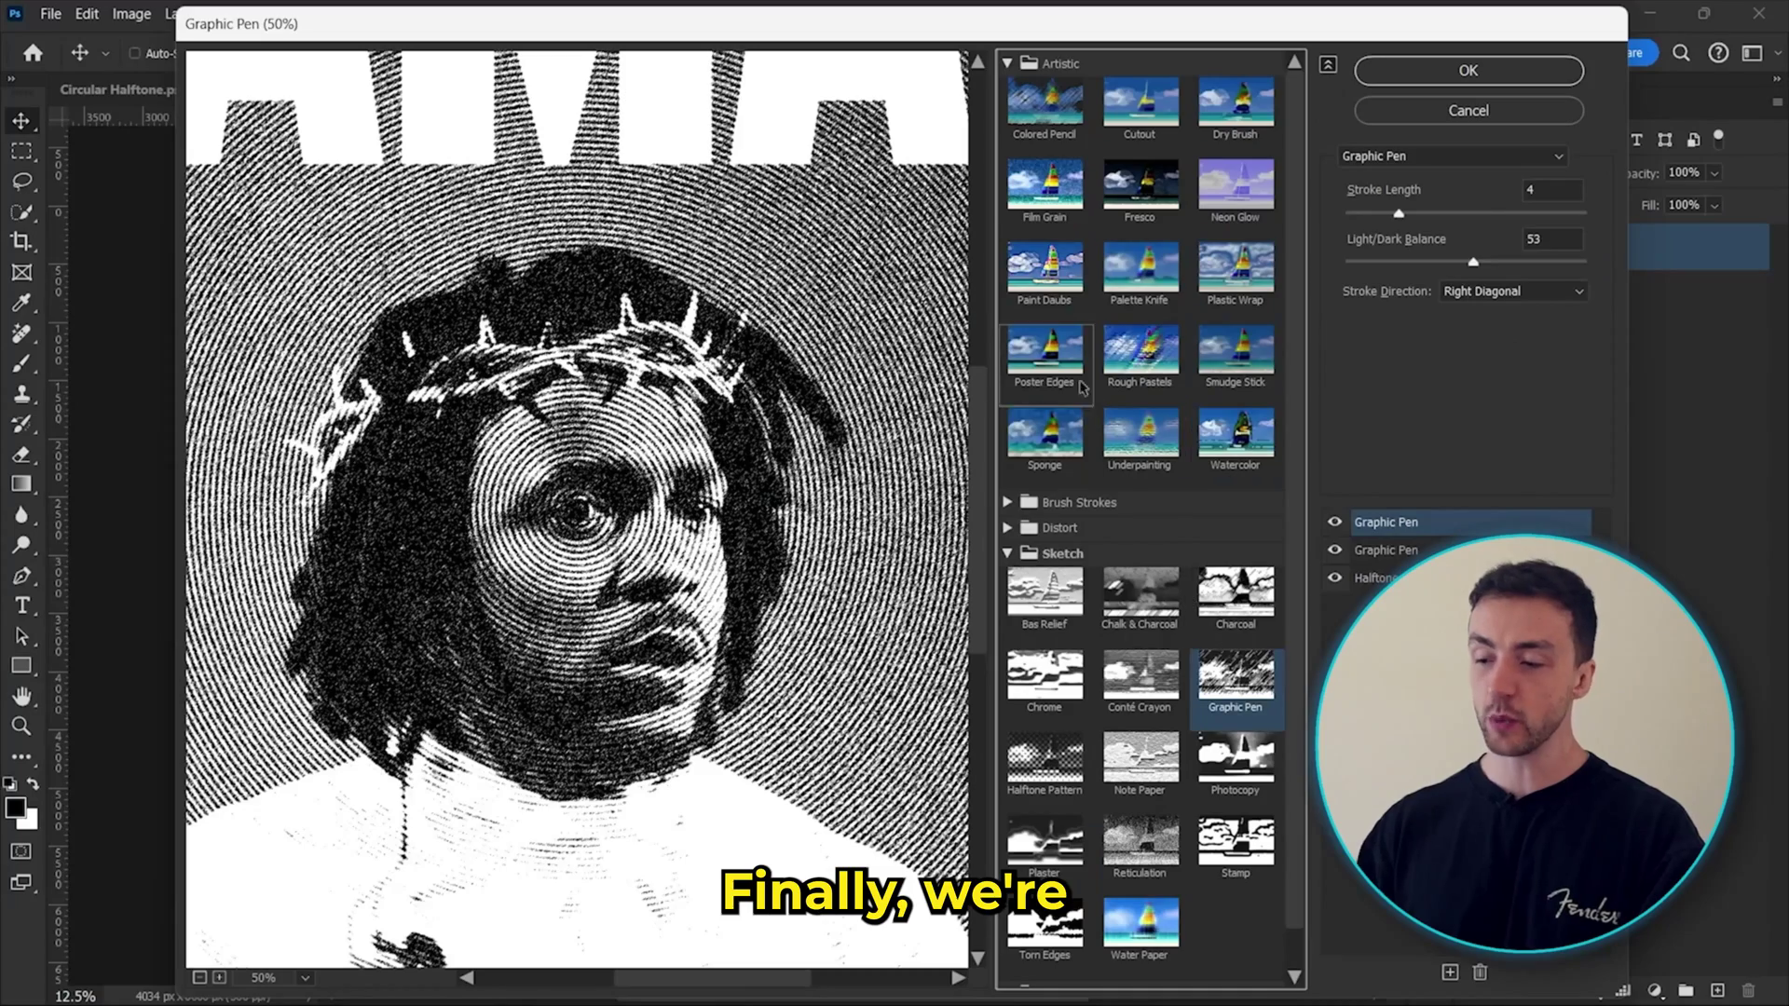
{"action": "left_click", "coordinate": [1450, 972]}
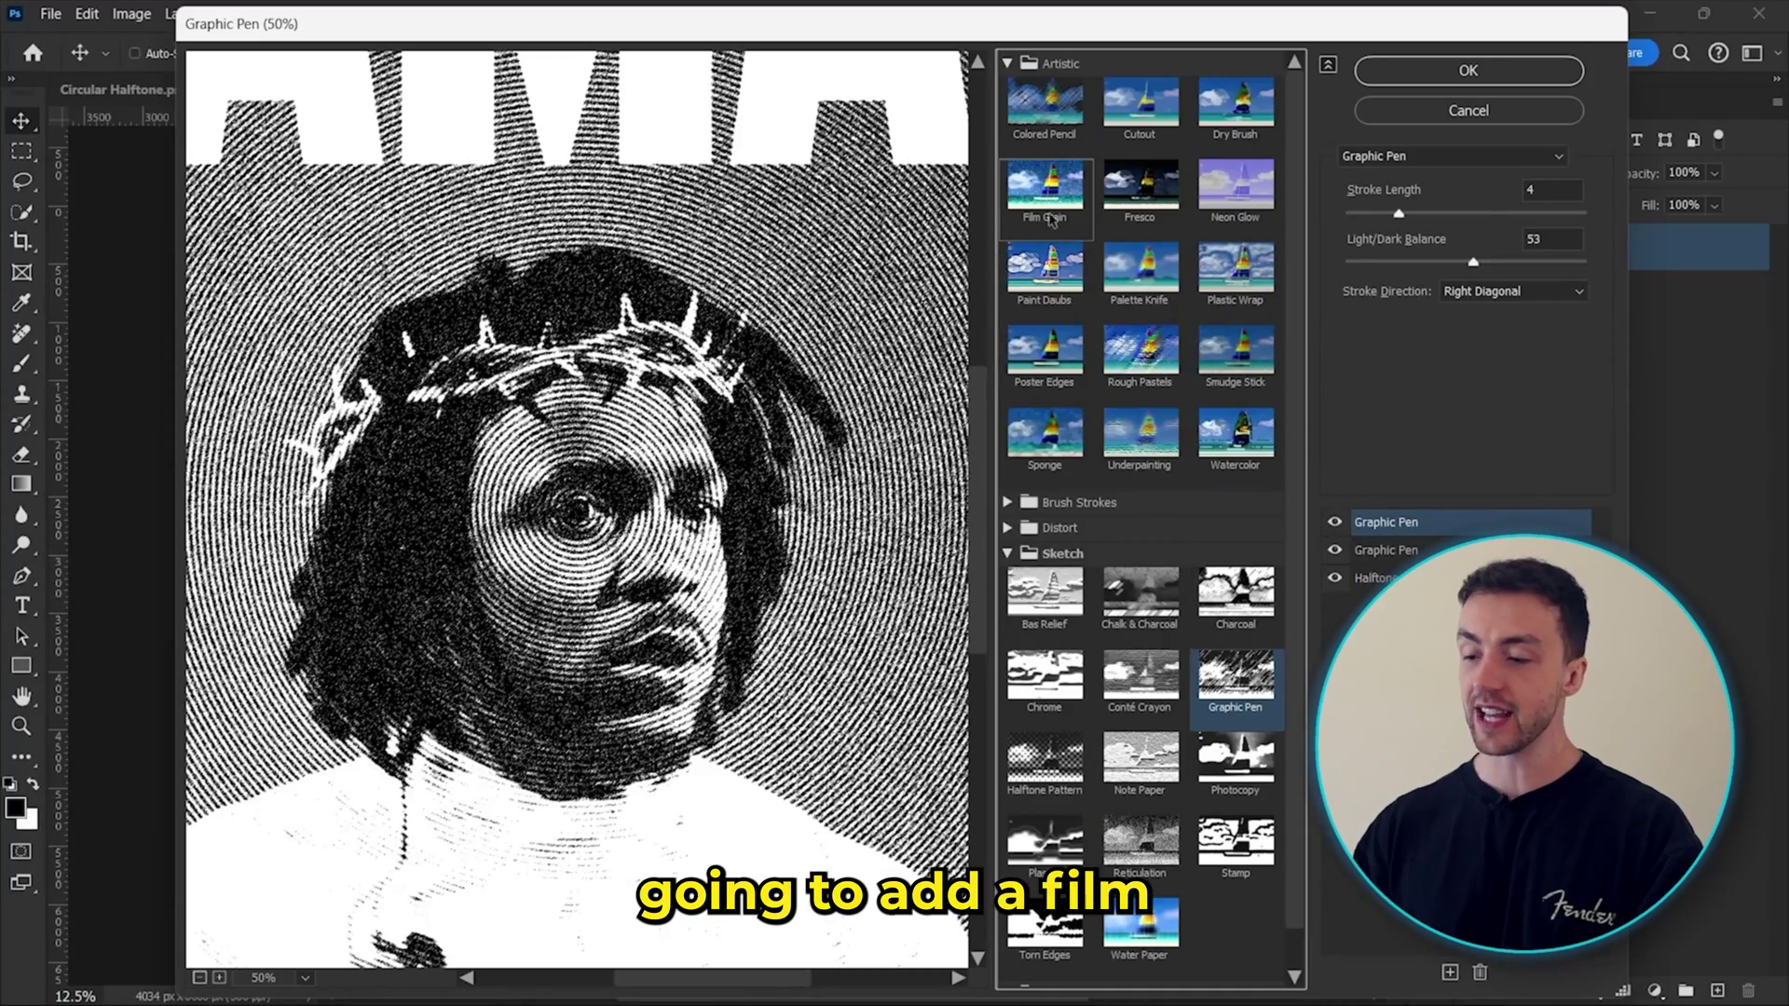
{"action": "left_click", "coordinate": [862, 120]}
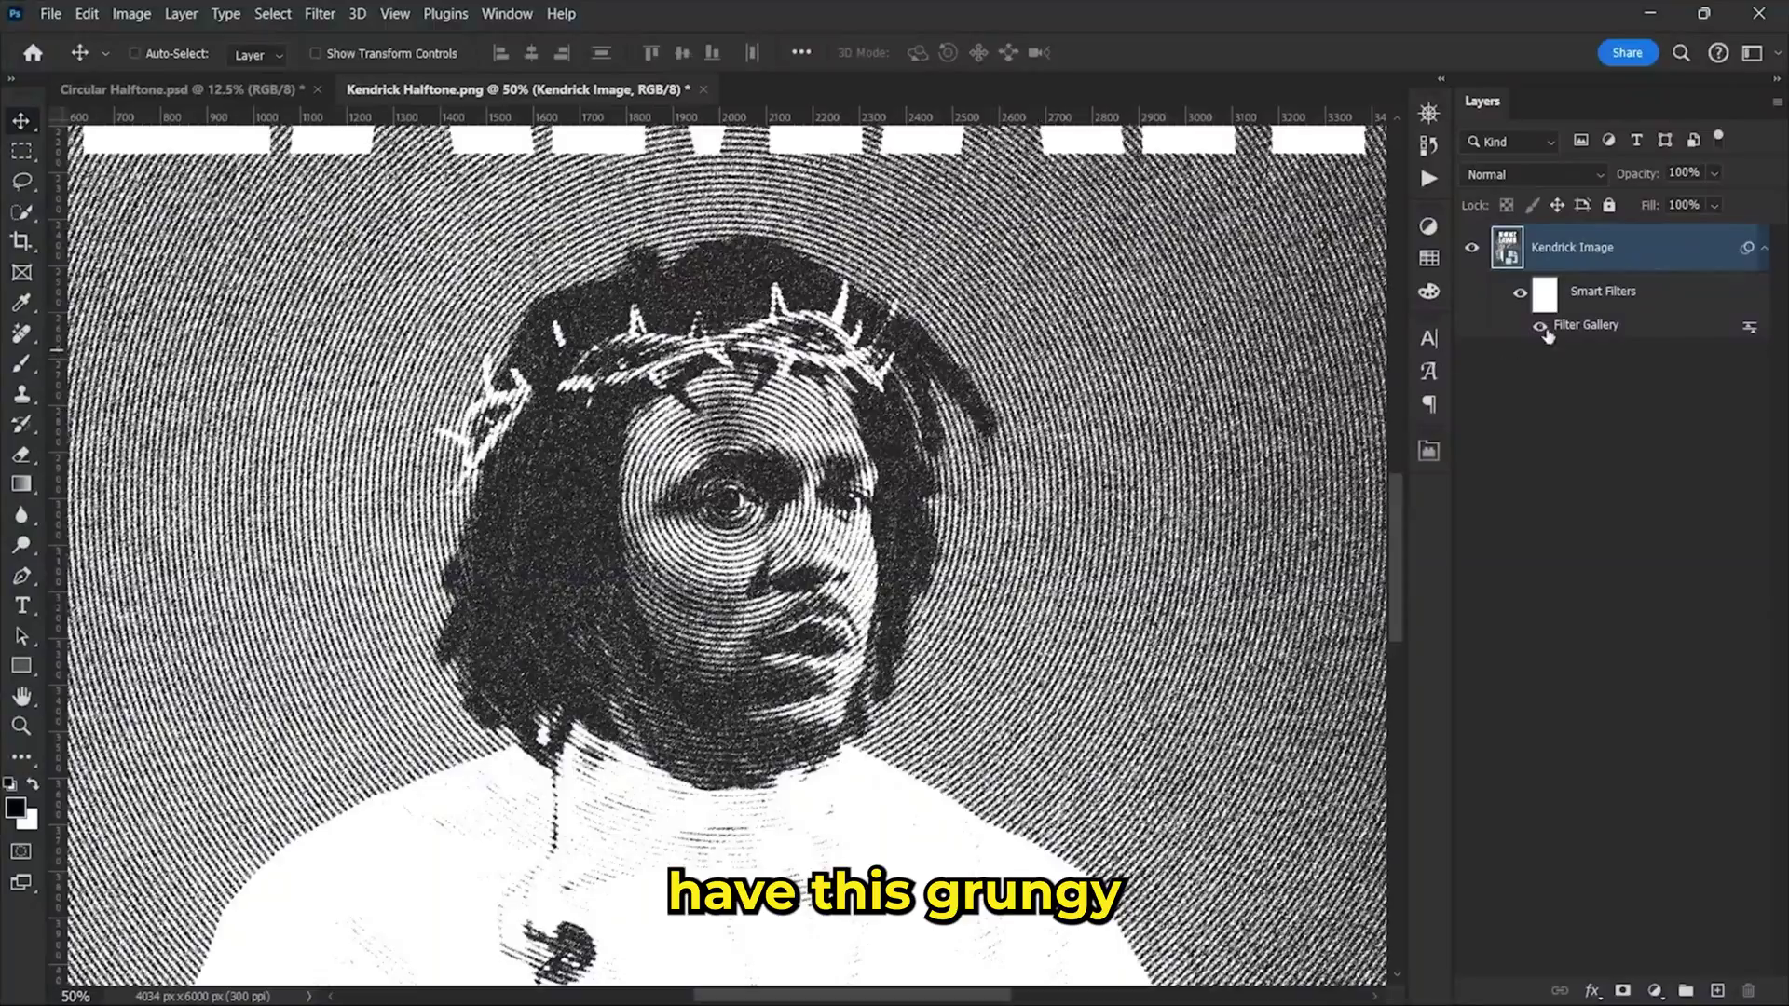
{"action": "left_click", "coordinate": [1539, 326]}
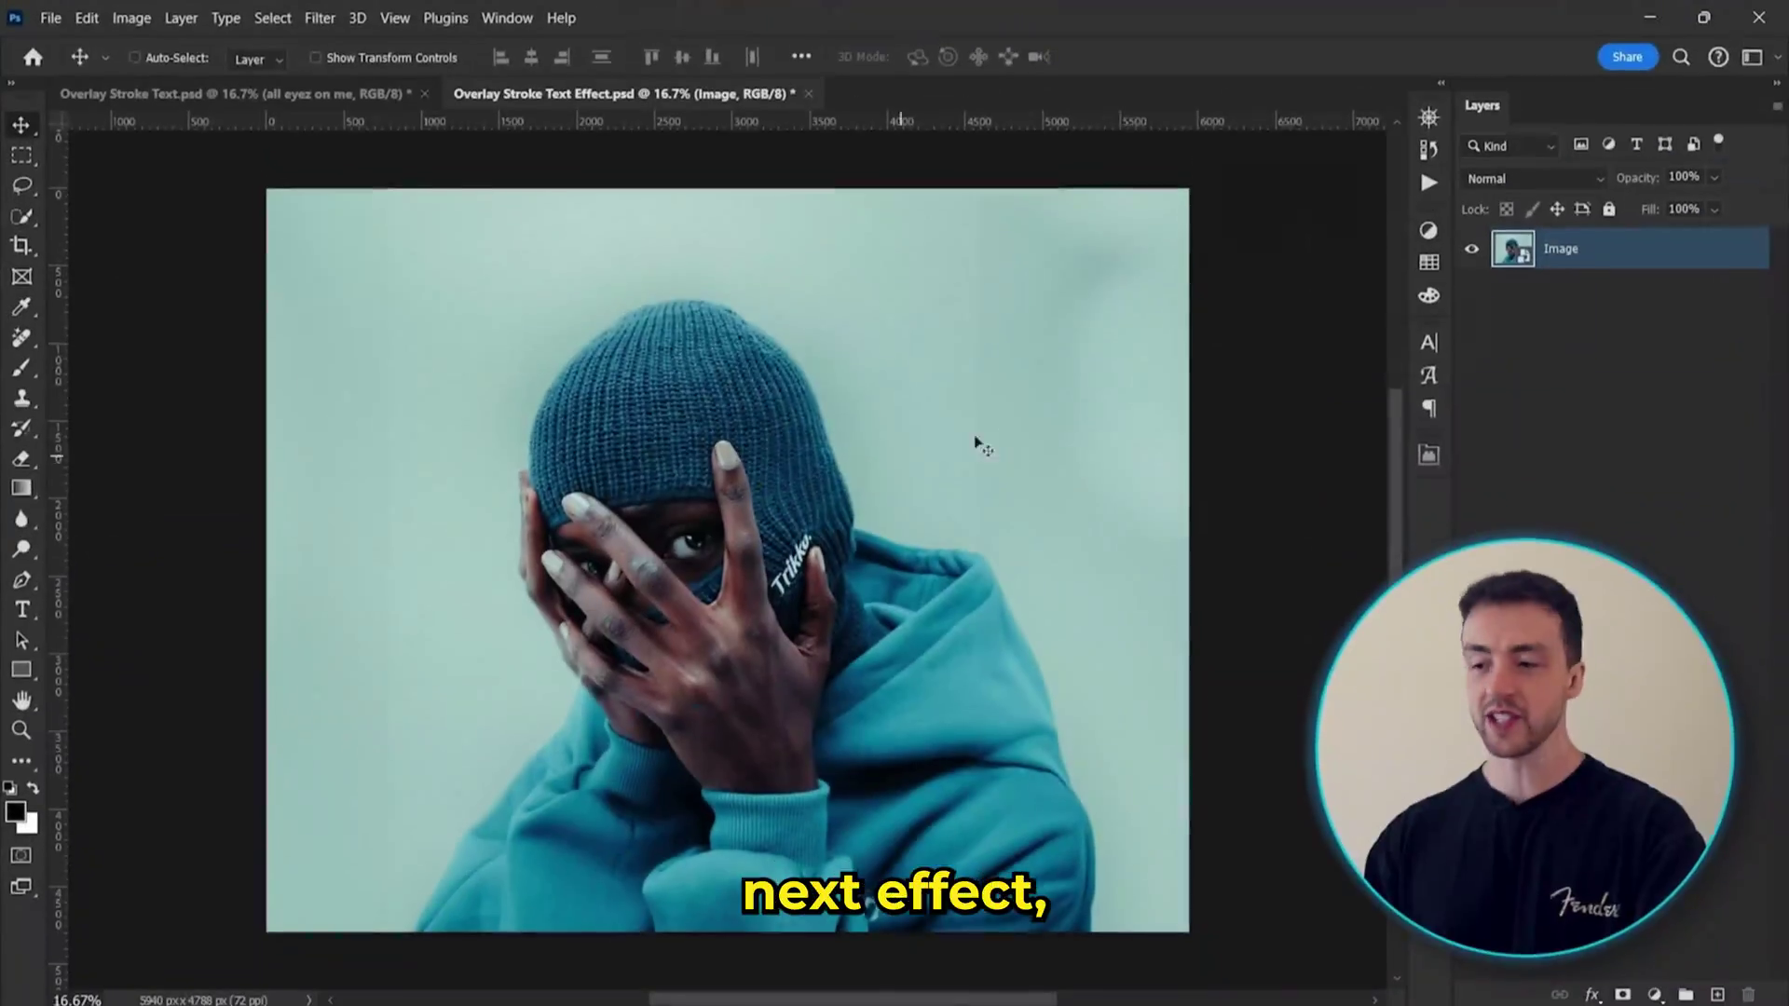
Step: Duplicate the Image layer and select the portrait's subject with Select > Subject
{"action": "key", "text": "ctrl"}
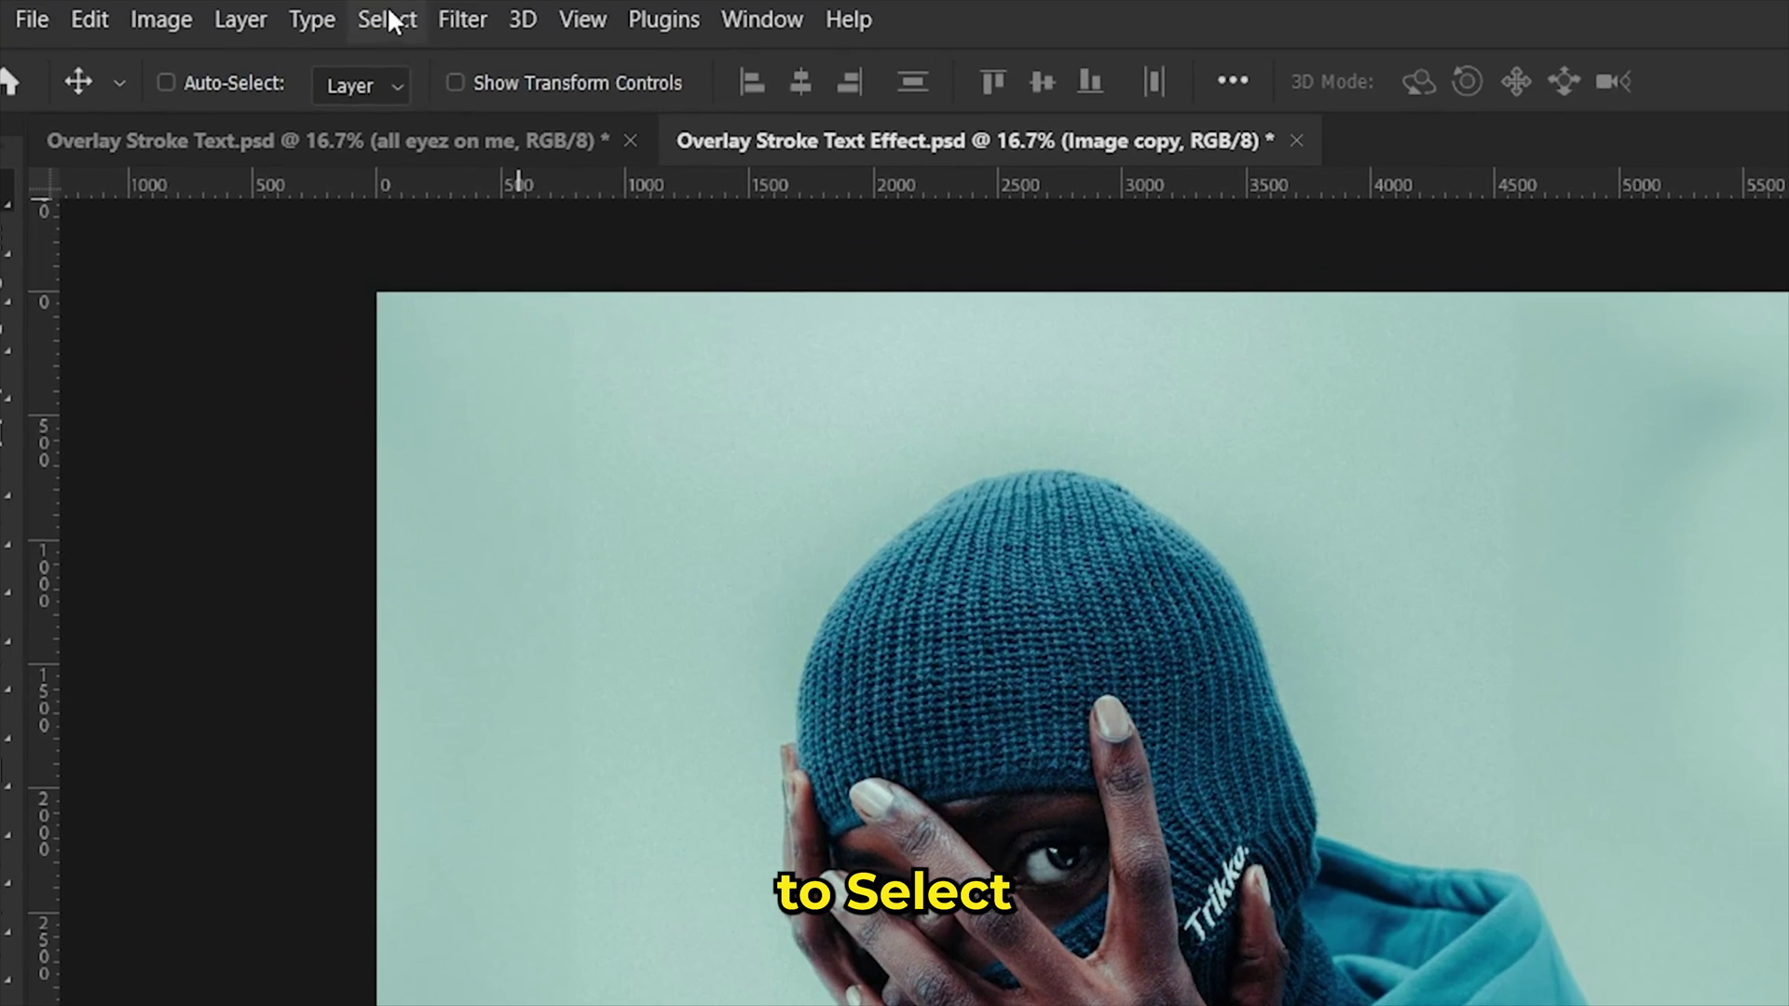
{"action": "left_click", "coordinate": [273, 13]}
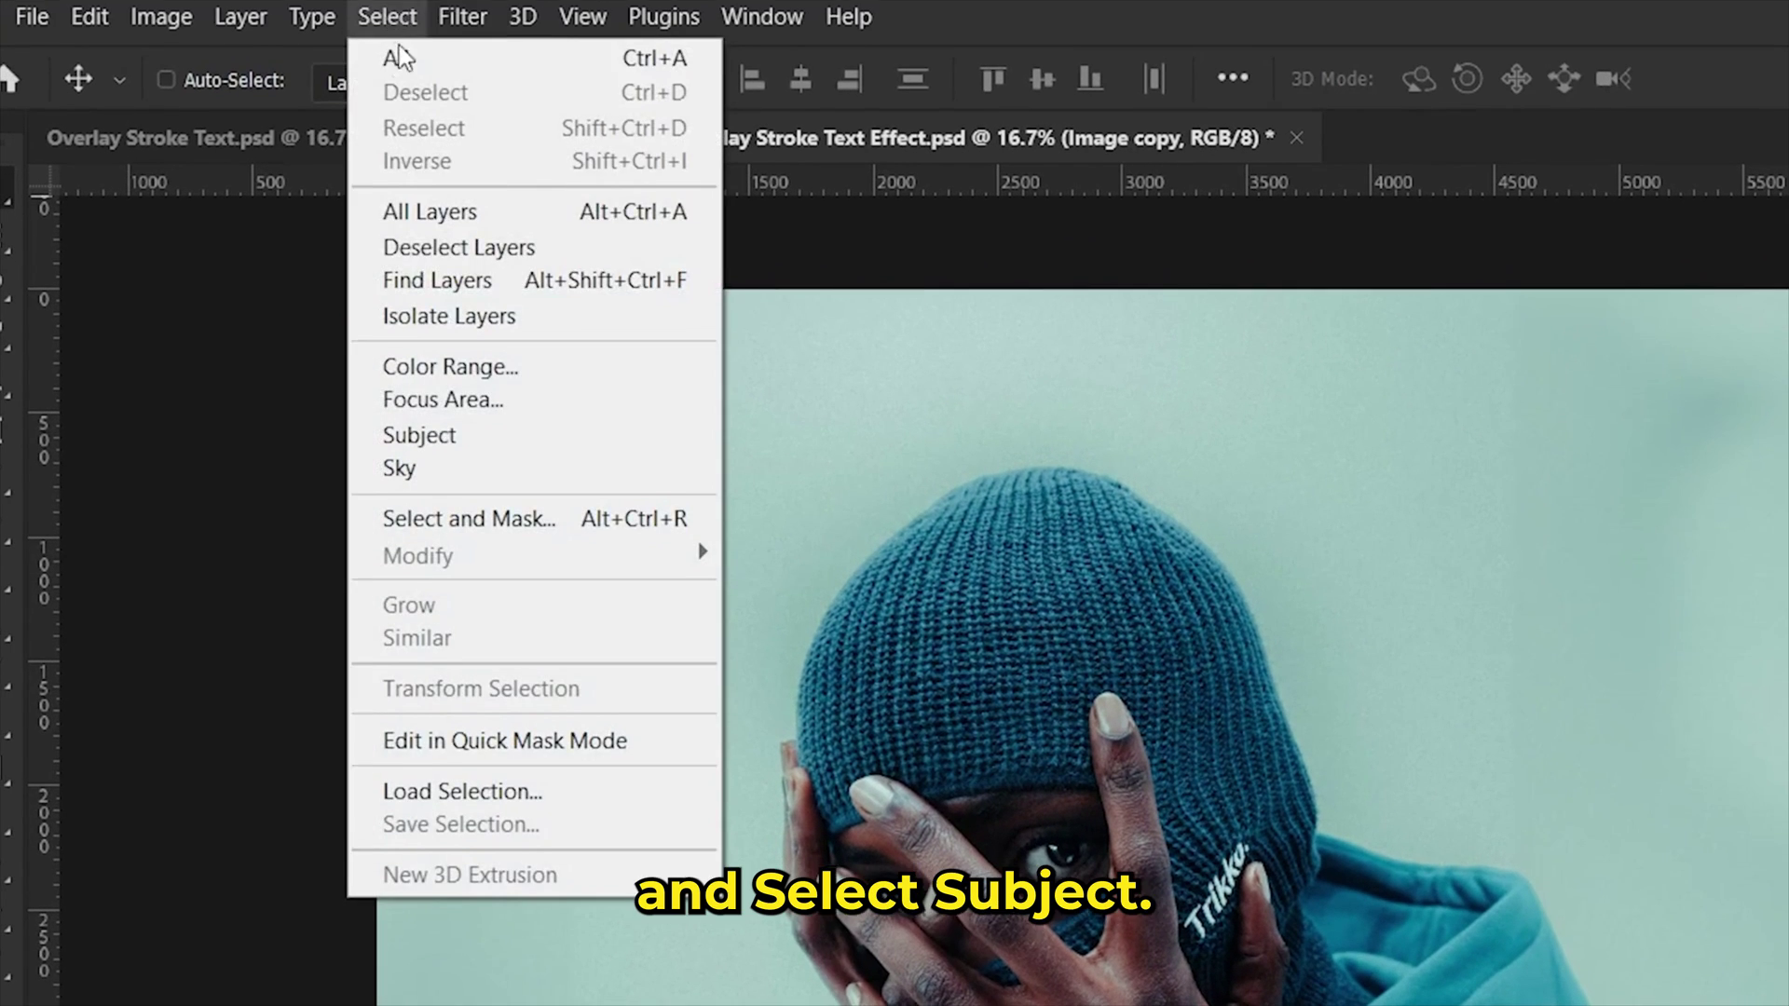
{"action": "left_click", "coordinate": [438, 346]}
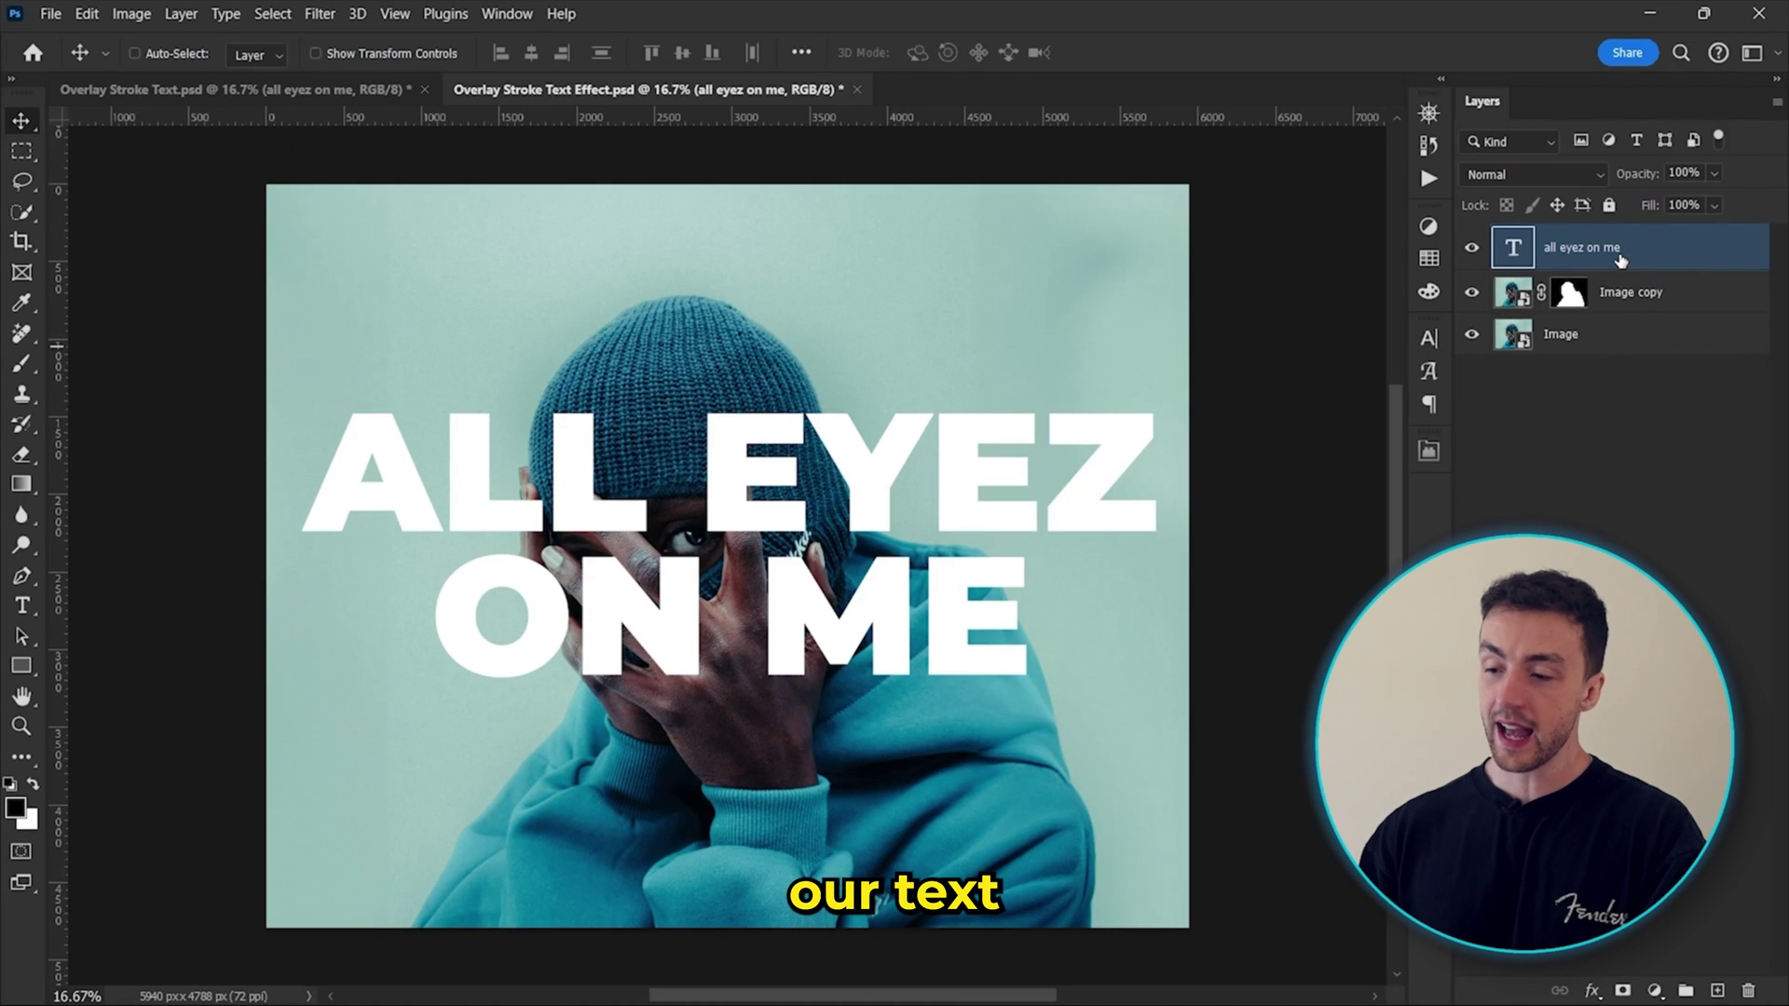
Step: Duplicate the ALL EYEZ ON ME text layer and place the copy below the Image copy layer
{"action": "key", "text": "ctrl+j"}
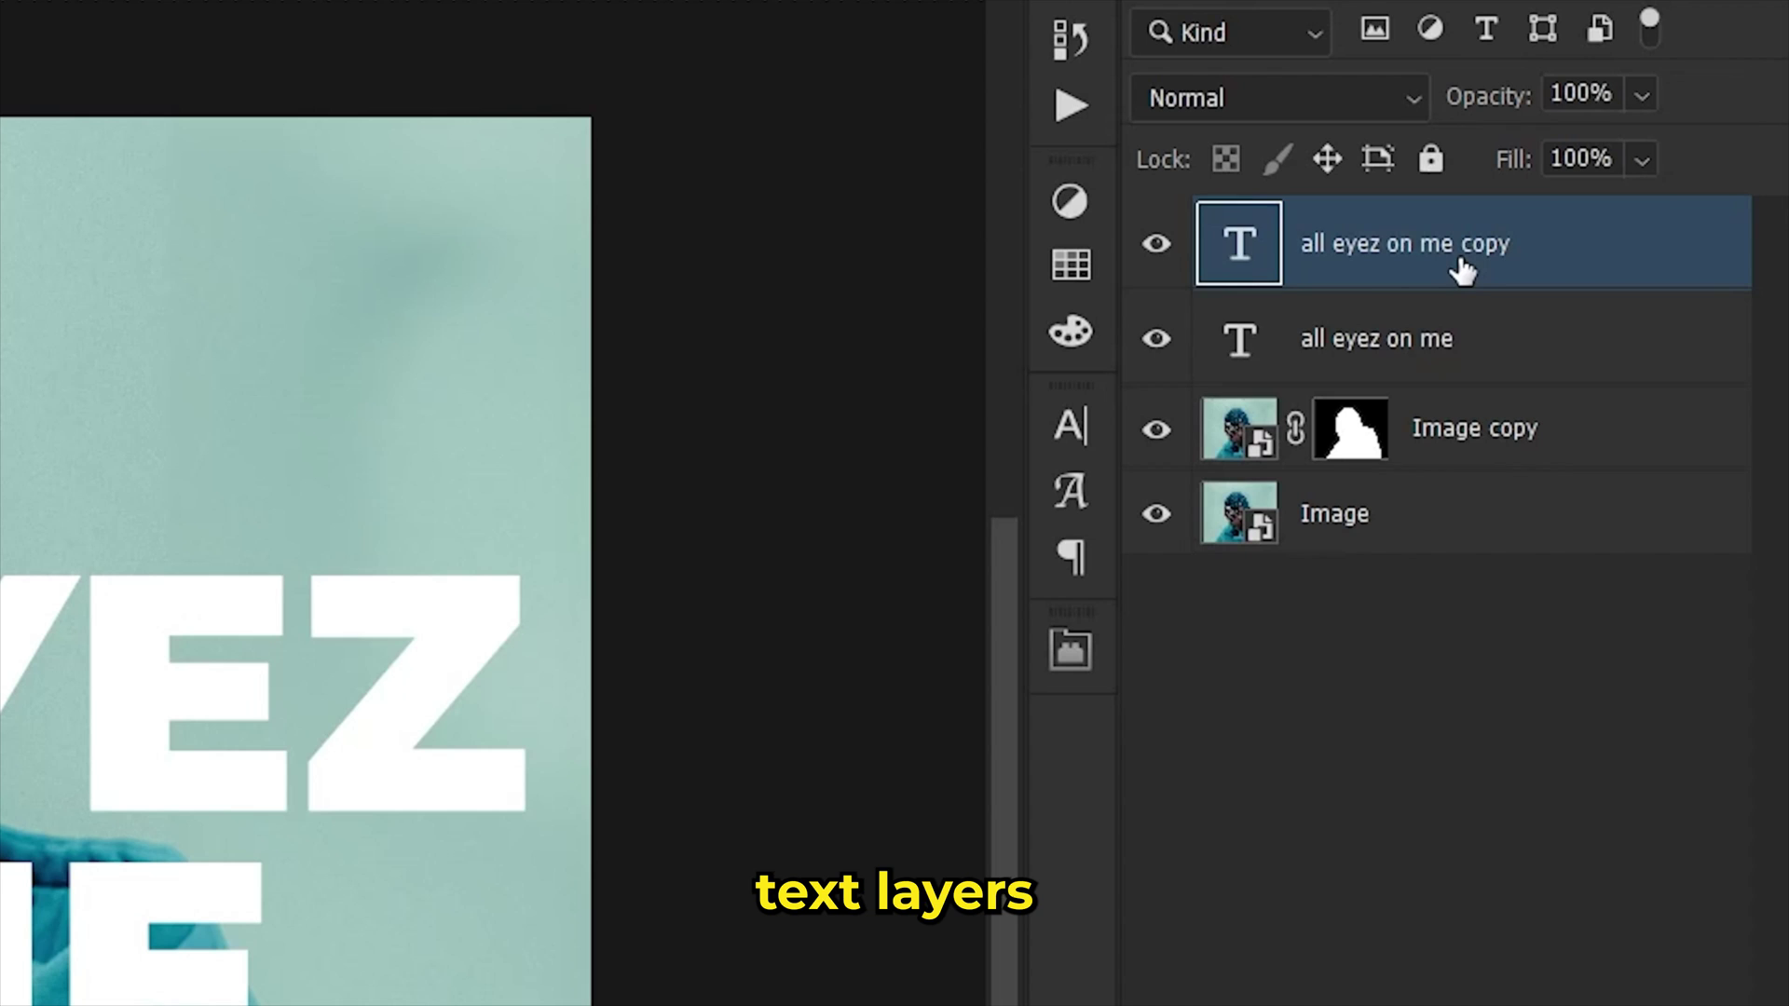
{"action": "left_click_drag", "start_coordinate": [1619, 251], "coordinate": [1620, 273]}
{"action": "left_click_drag", "start_coordinate": [1456, 300], "coordinate": [1481, 463]}
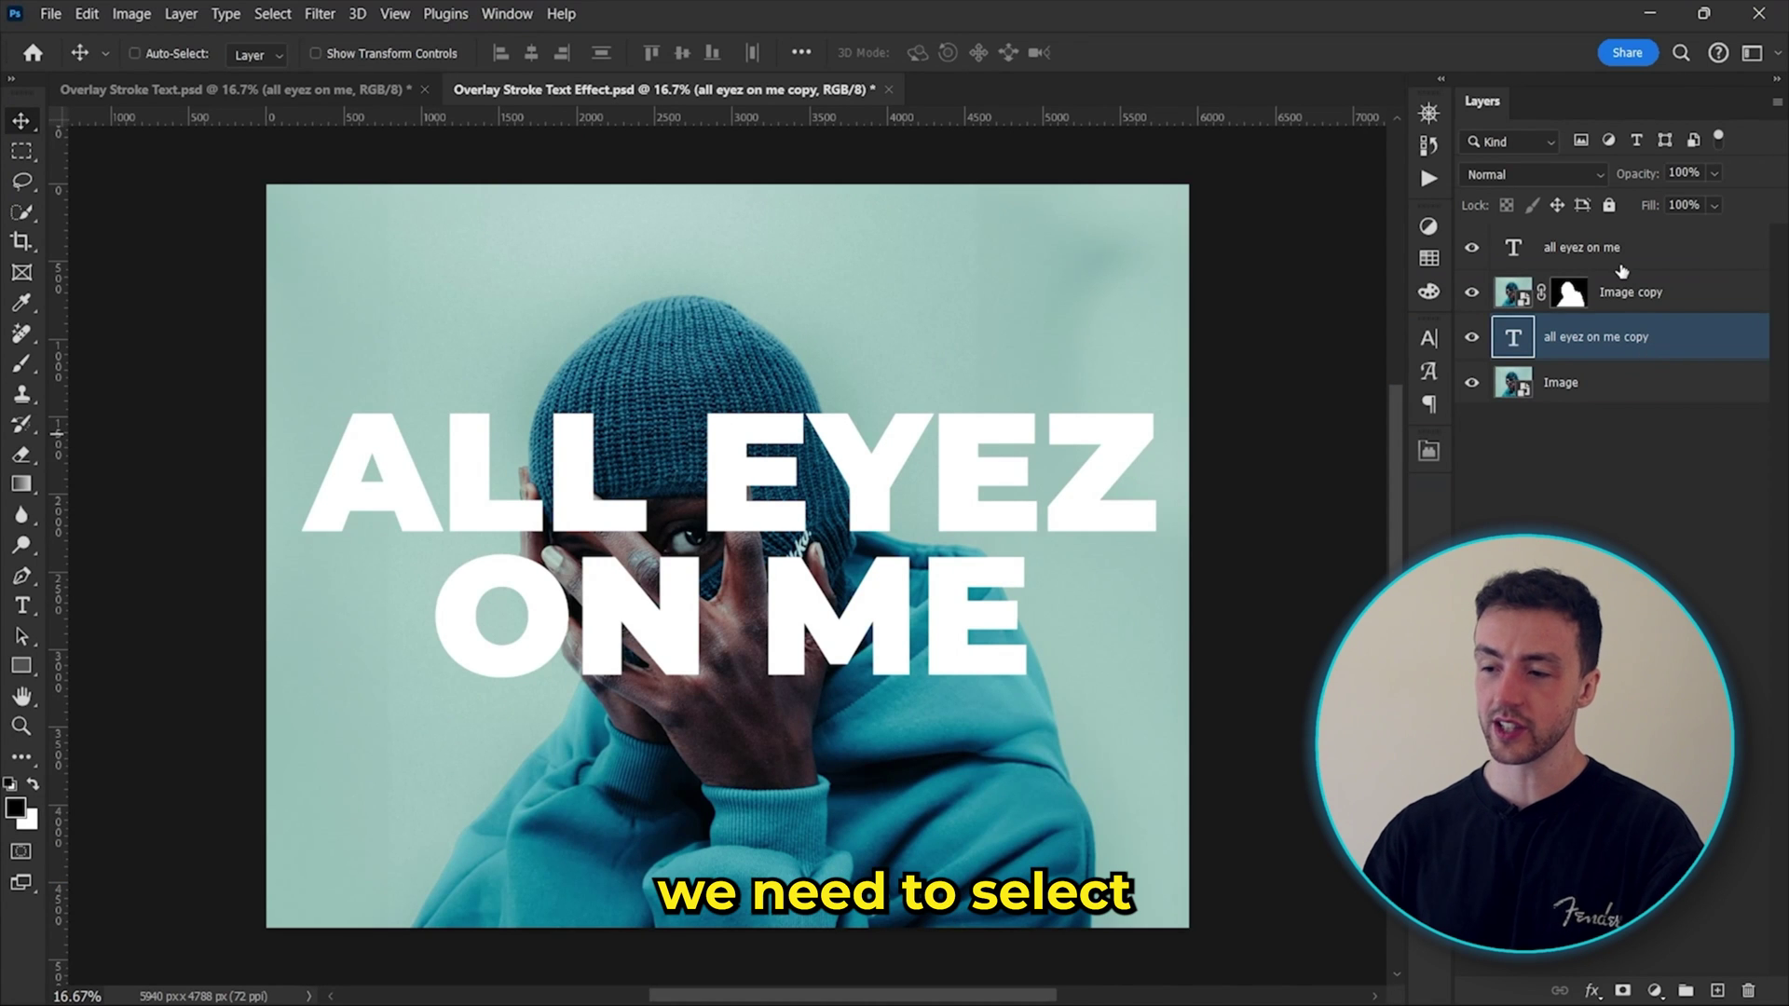
Step: Set the top text layer's Fill to 0% and give it a 9 px white Stroke
{"action": "left_click", "coordinate": [1446, 275]}
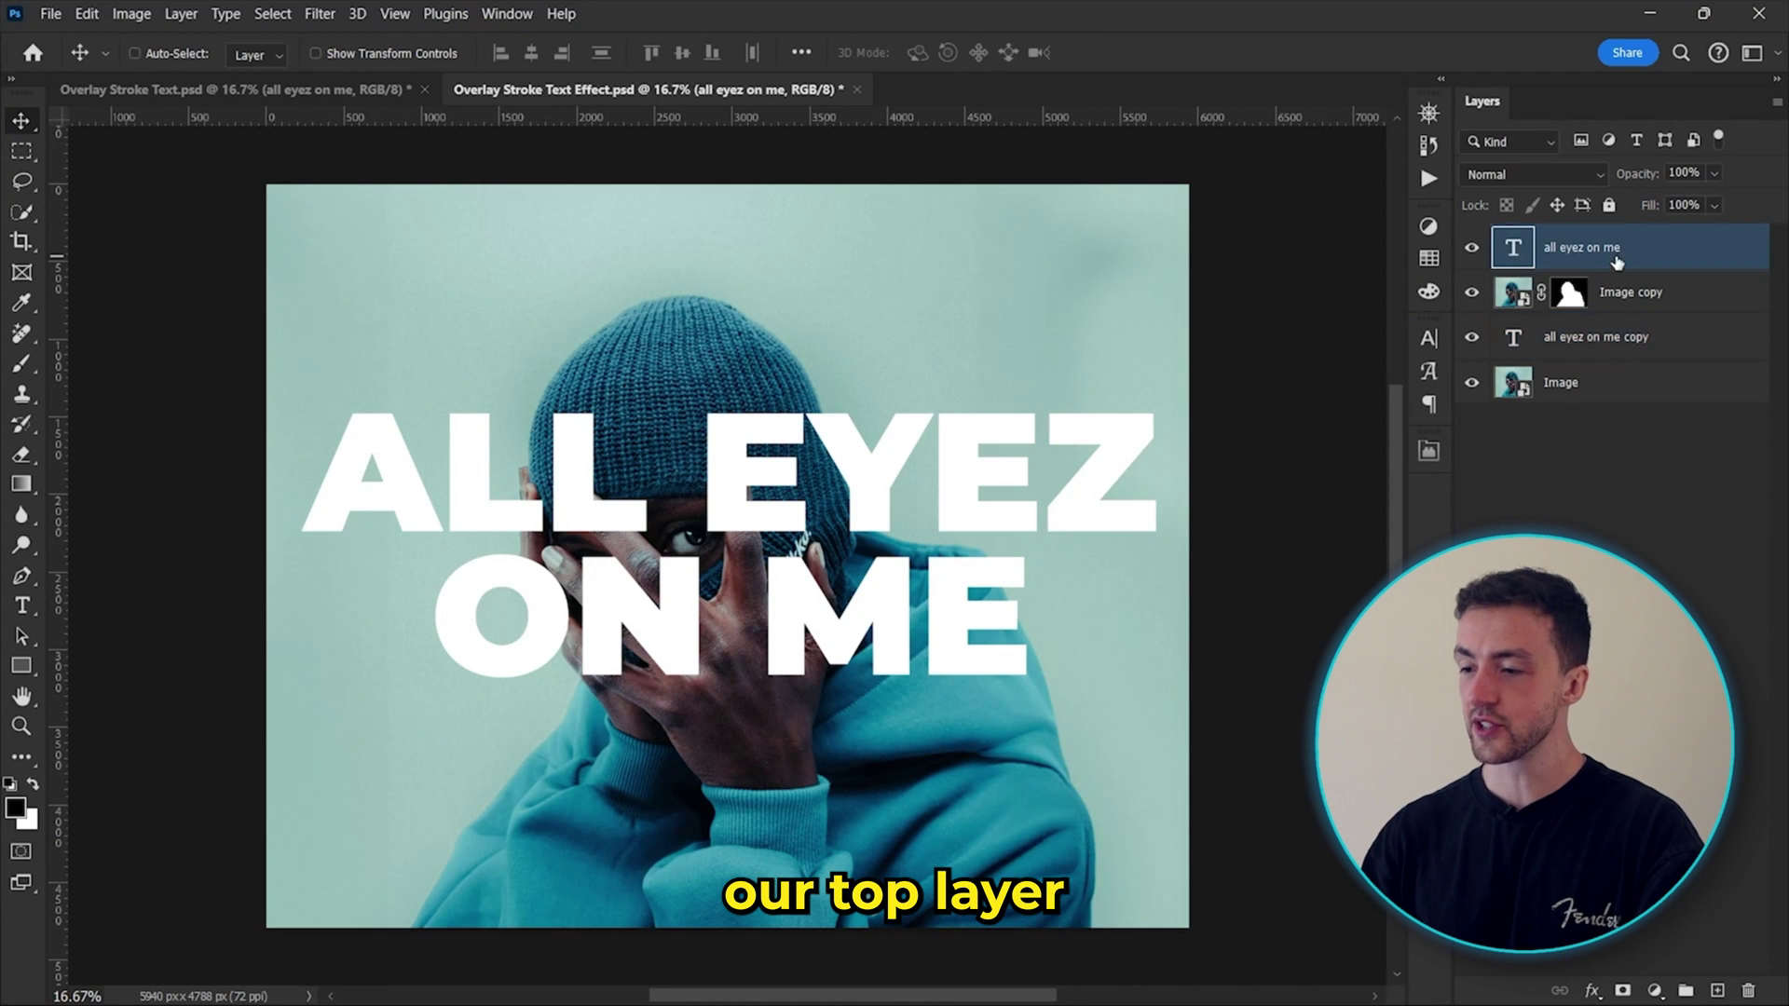
{"action": "left_click", "coordinate": [1713, 205]}
{"action": "left_click_drag", "start_coordinate": [1740, 232], "coordinate": [1621, 231]}
{"action": "right_click", "coordinate": [1629, 242]}
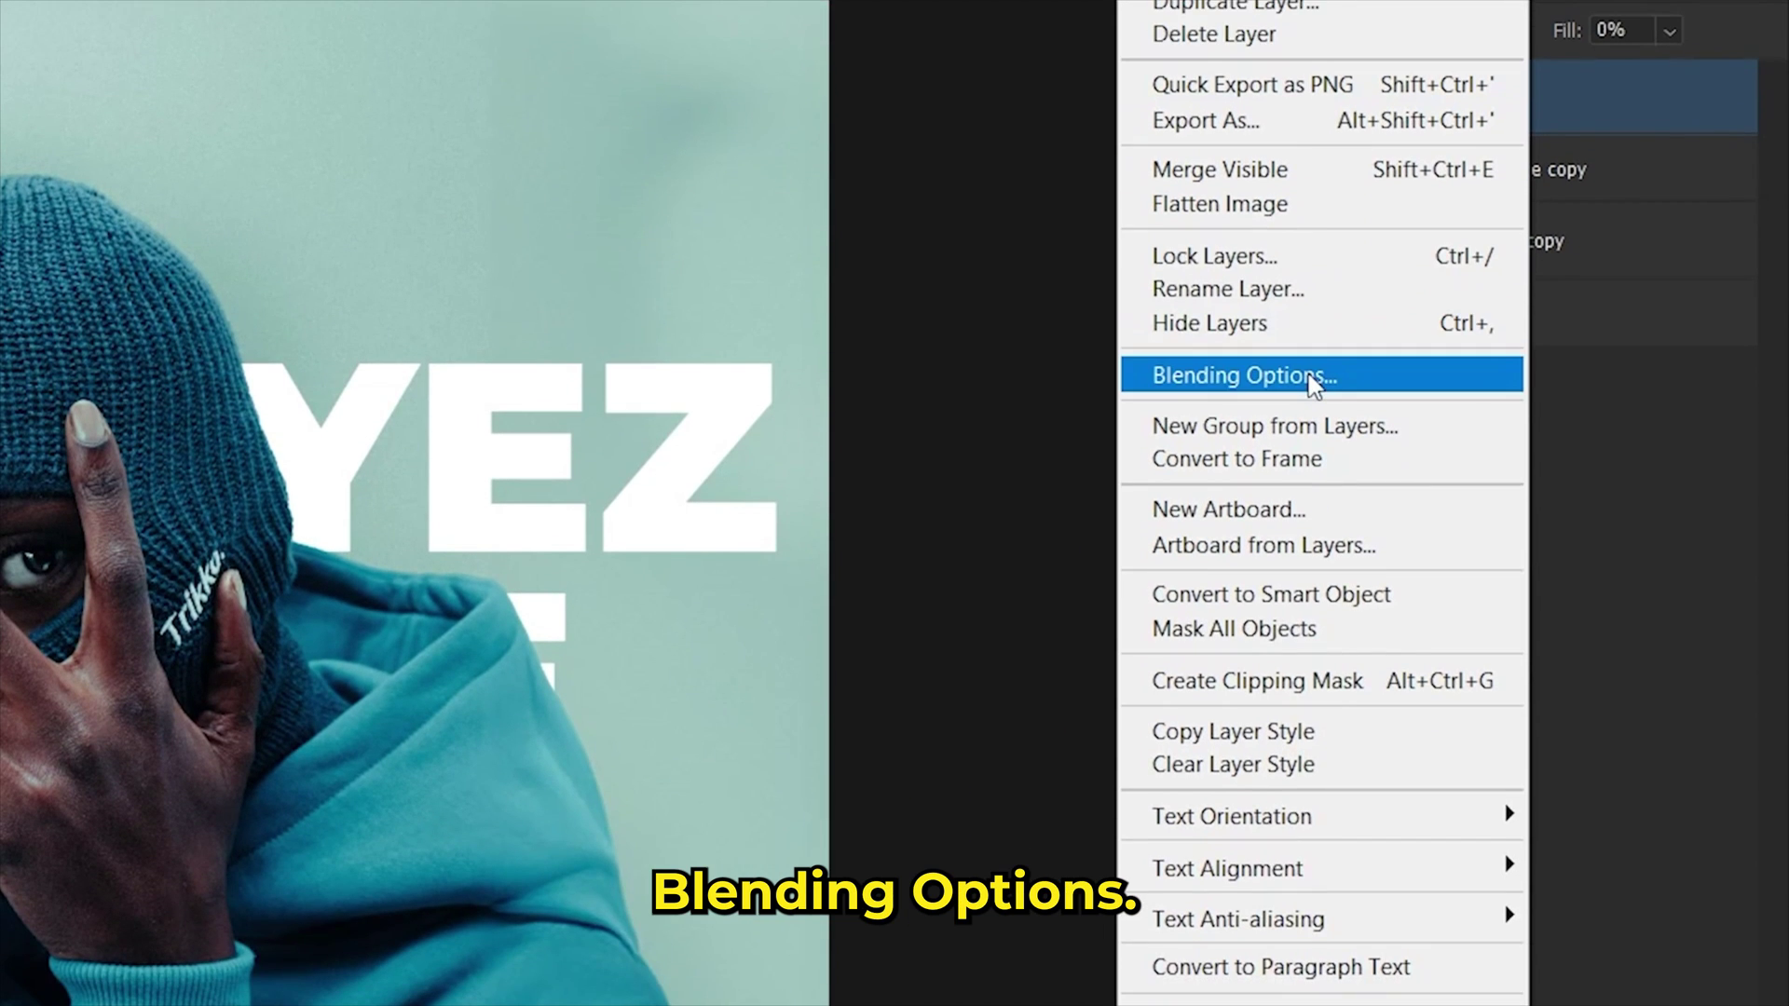
{"action": "left_click", "coordinate": [1305, 559]}
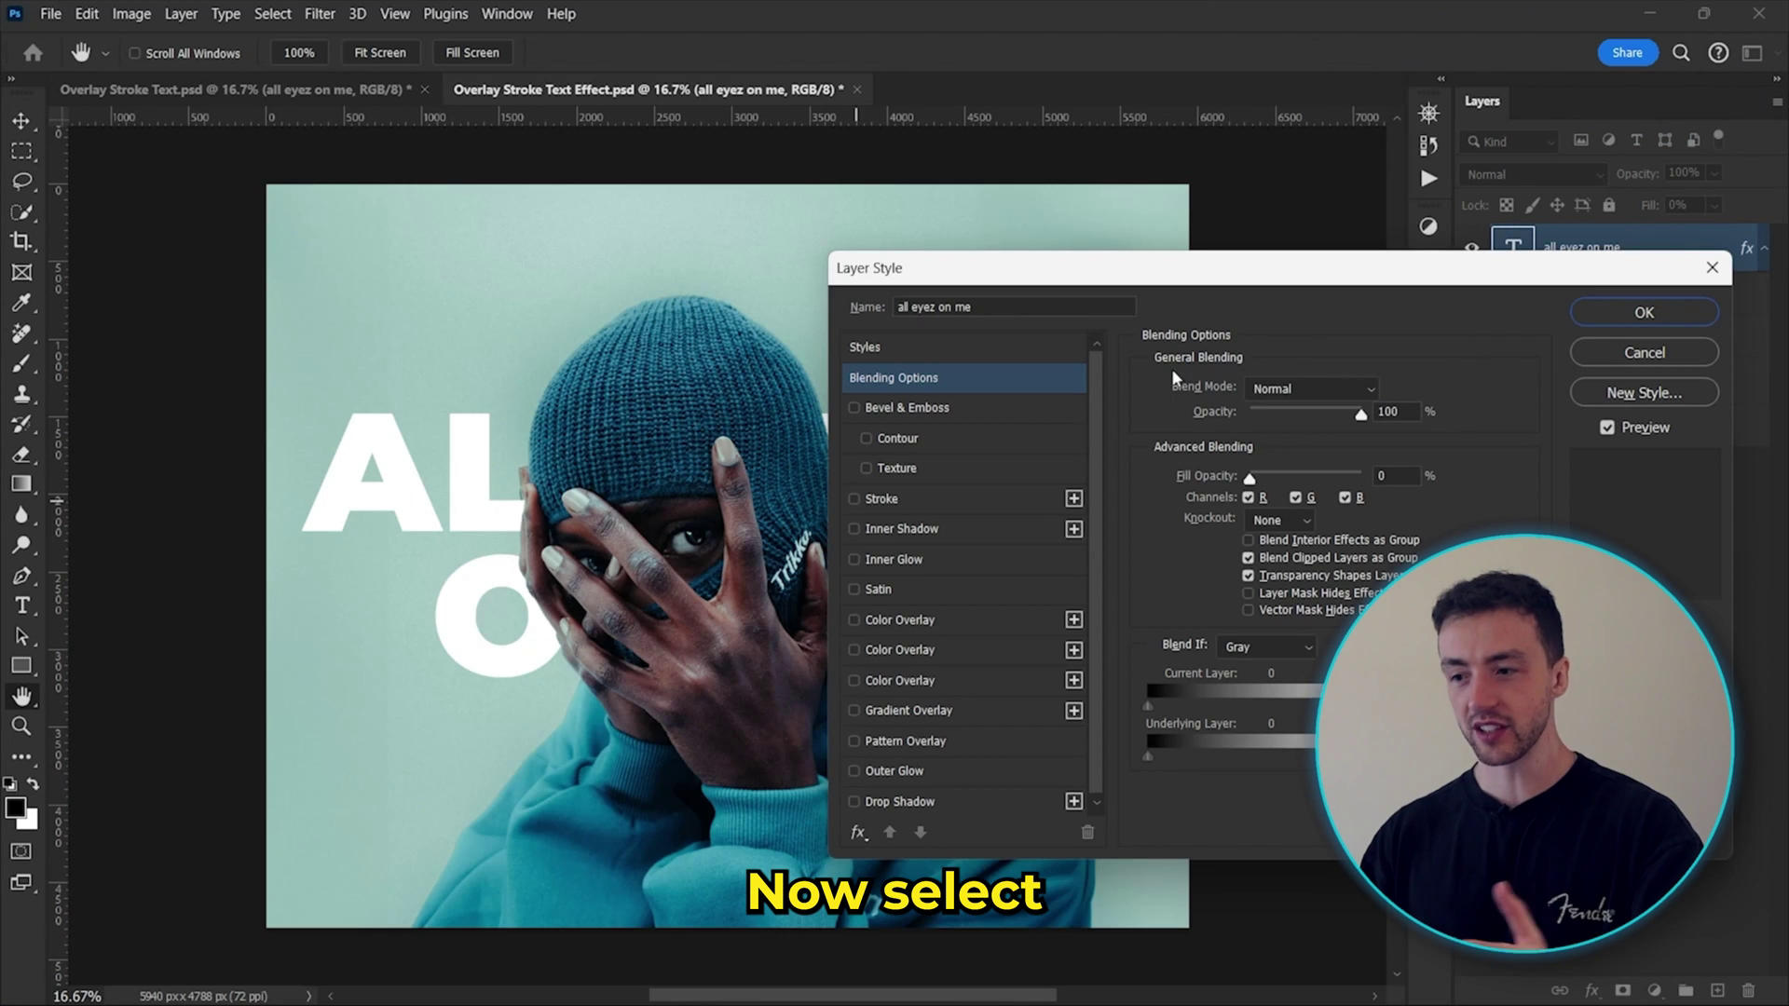
{"action": "left_click", "coordinate": [852, 499]}
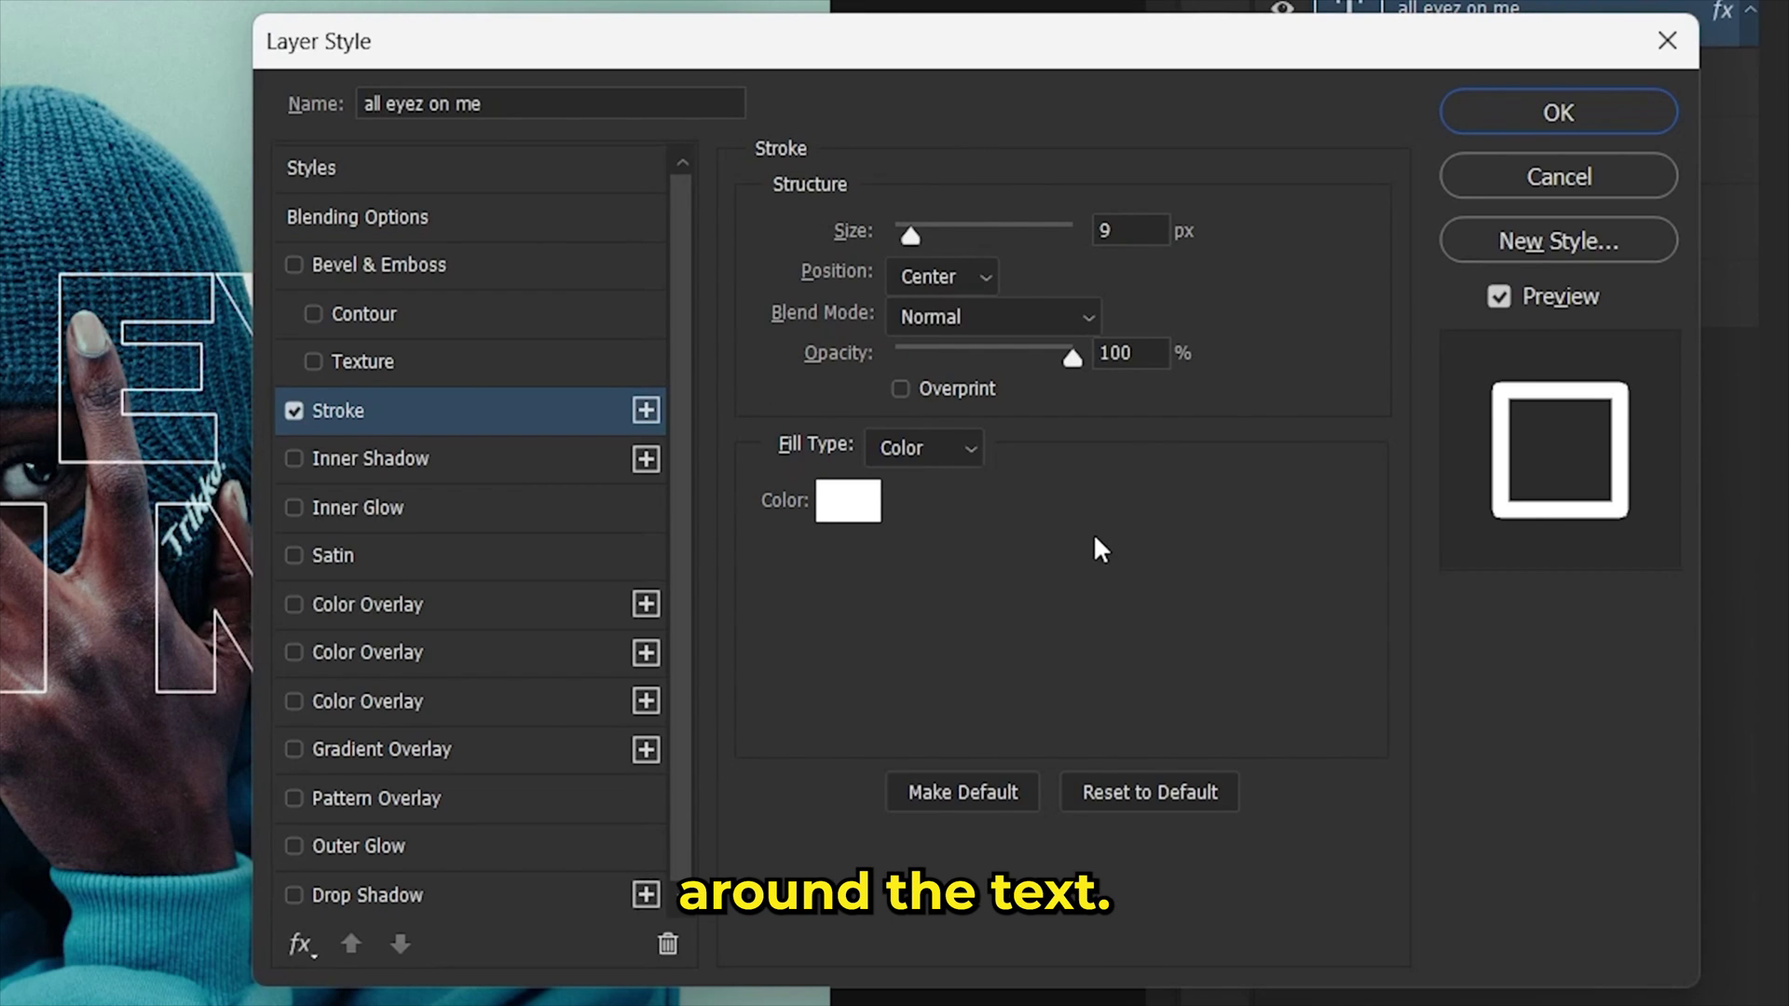
{"action": "left_click", "coordinate": [1558, 112]}
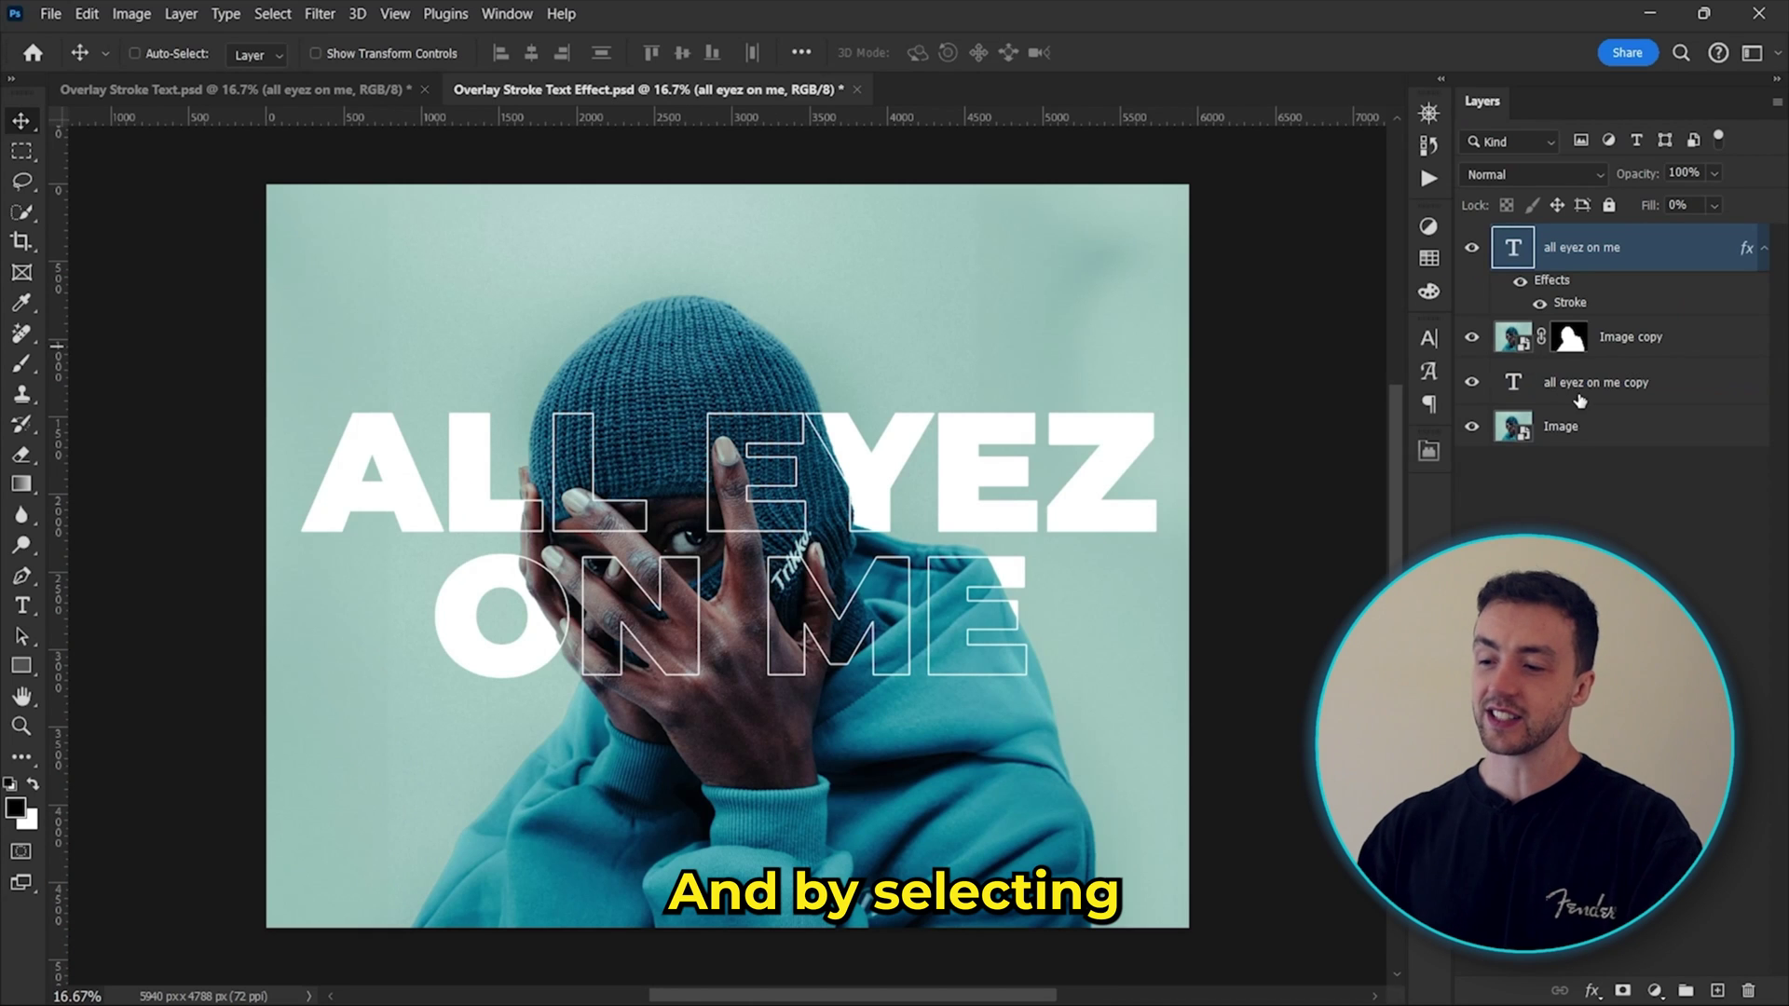
Step: Move both text layers together higher on the canvas
{"action": "left_click", "coordinate": [1581, 382], "text": "ctrl"}
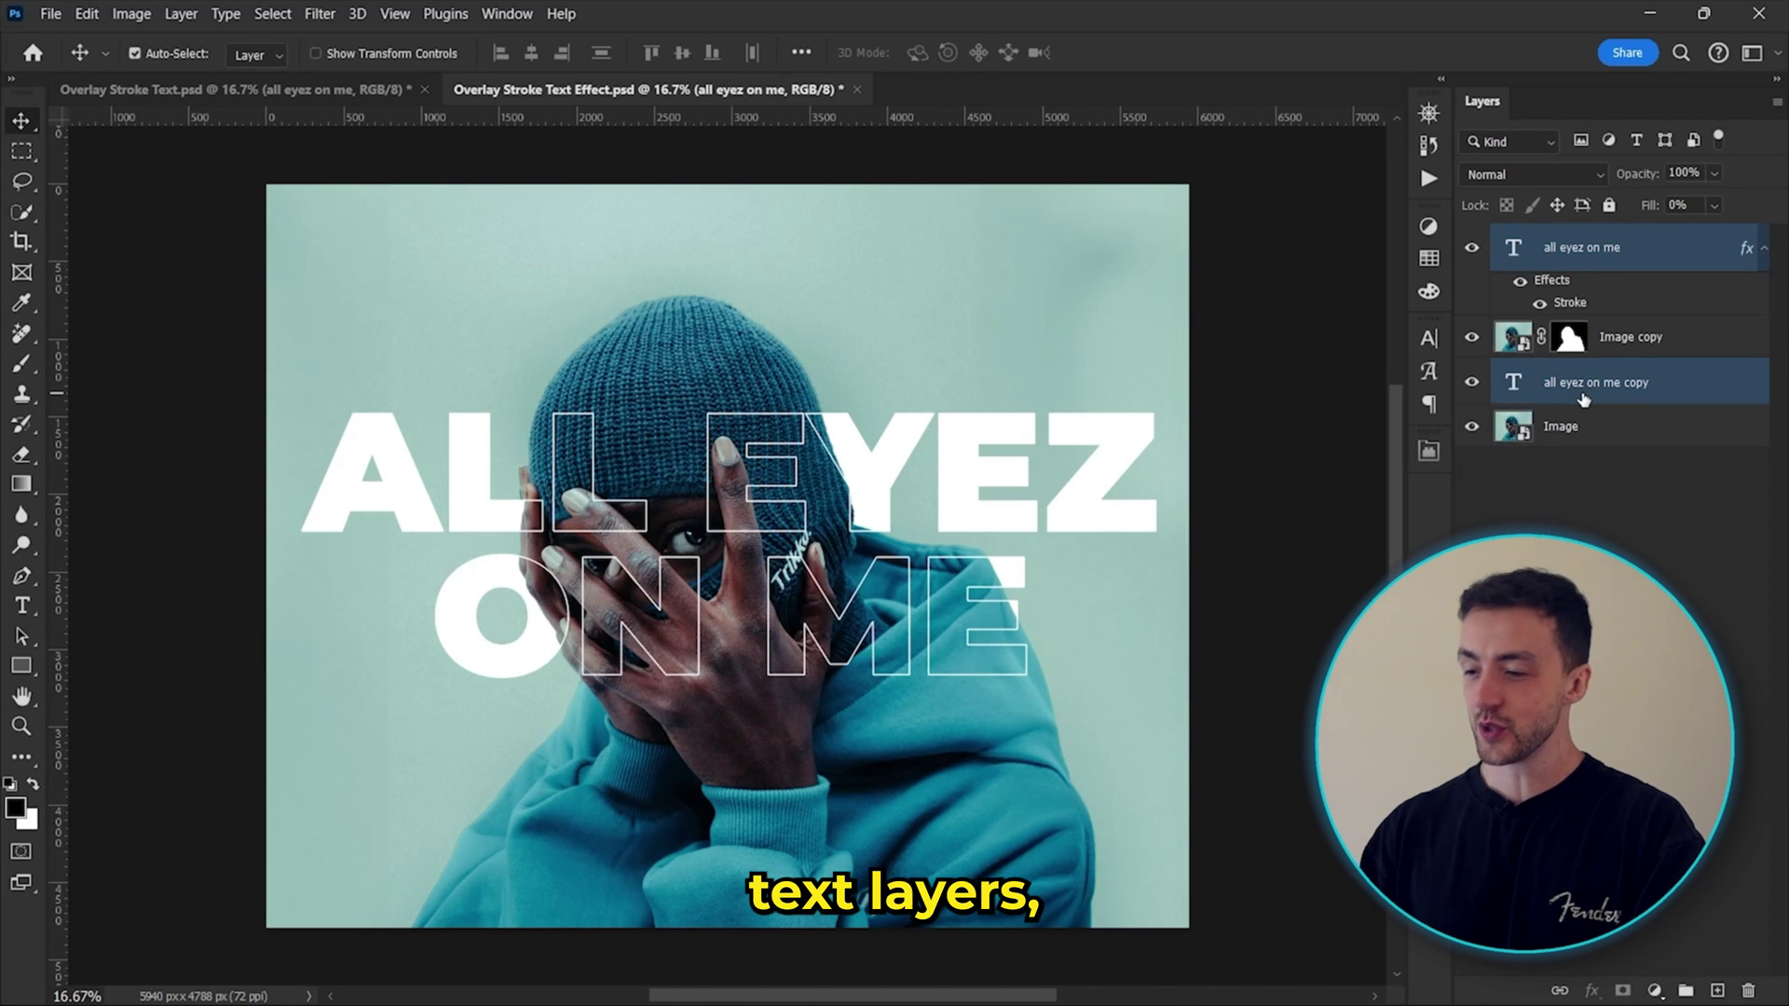
{"action": "left_click_drag", "start_coordinate": [820, 603], "coordinate": [791, 329]}
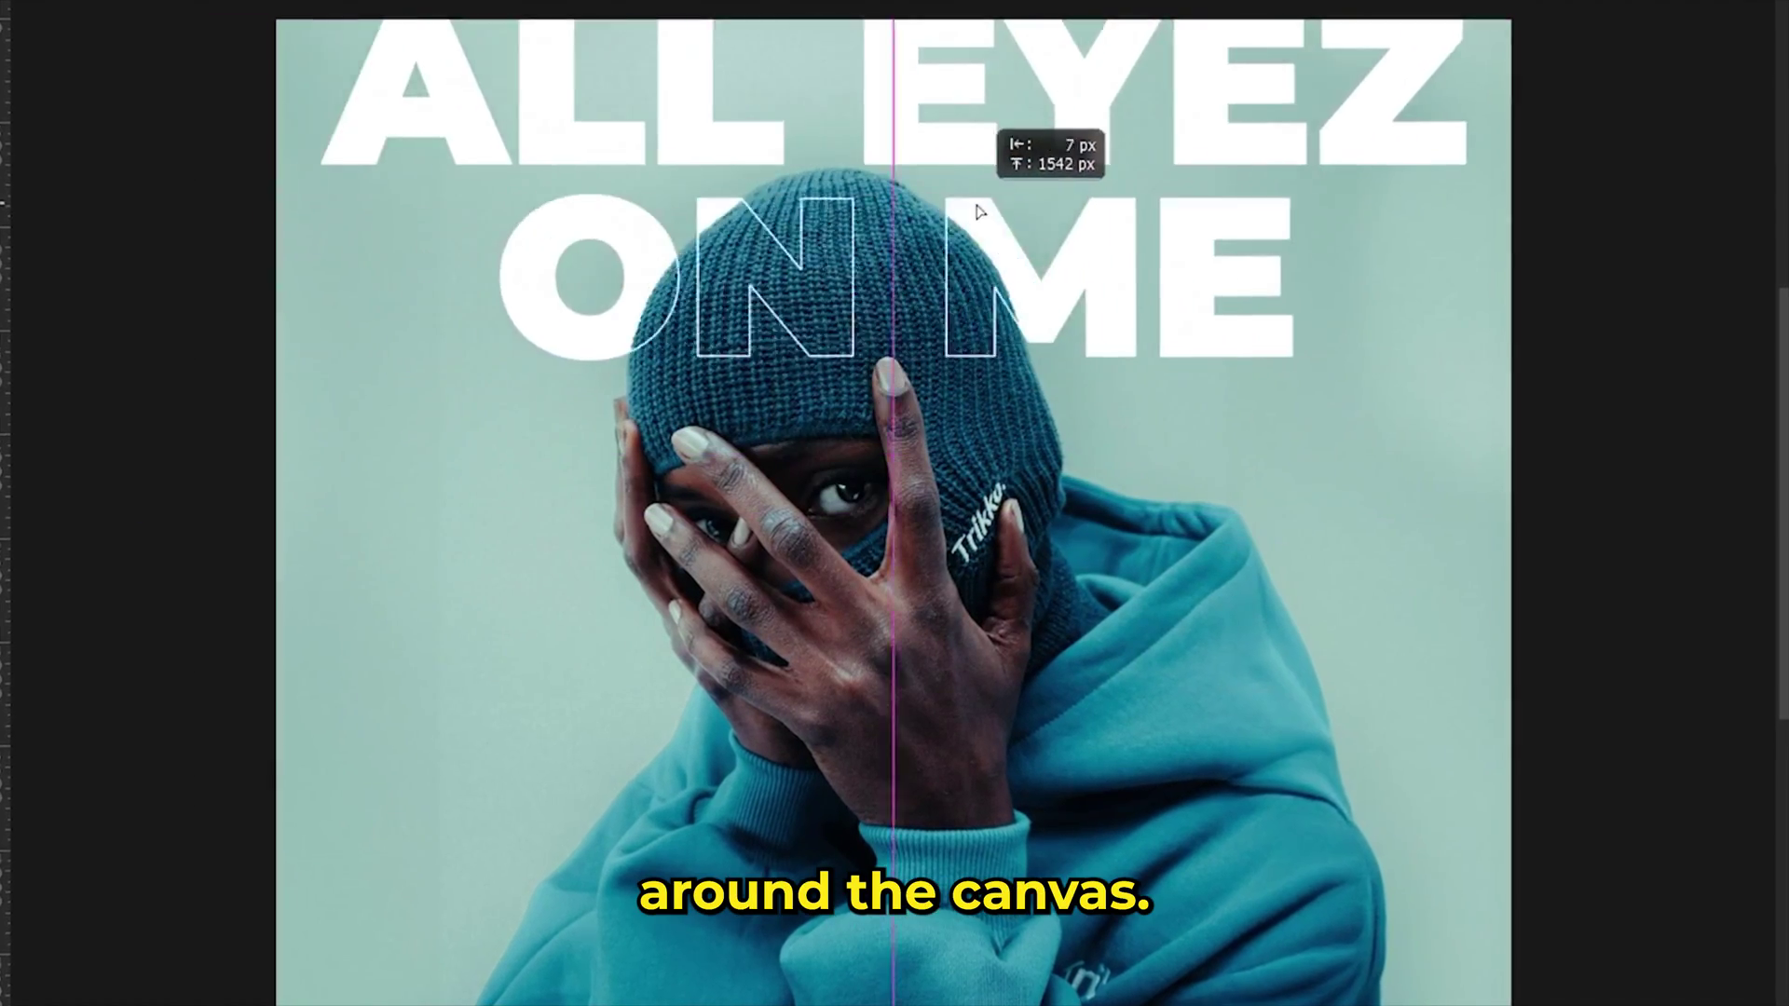
{"action": "left_click_drag", "start_coordinate": [979, 212], "coordinate": [1181, 310]}
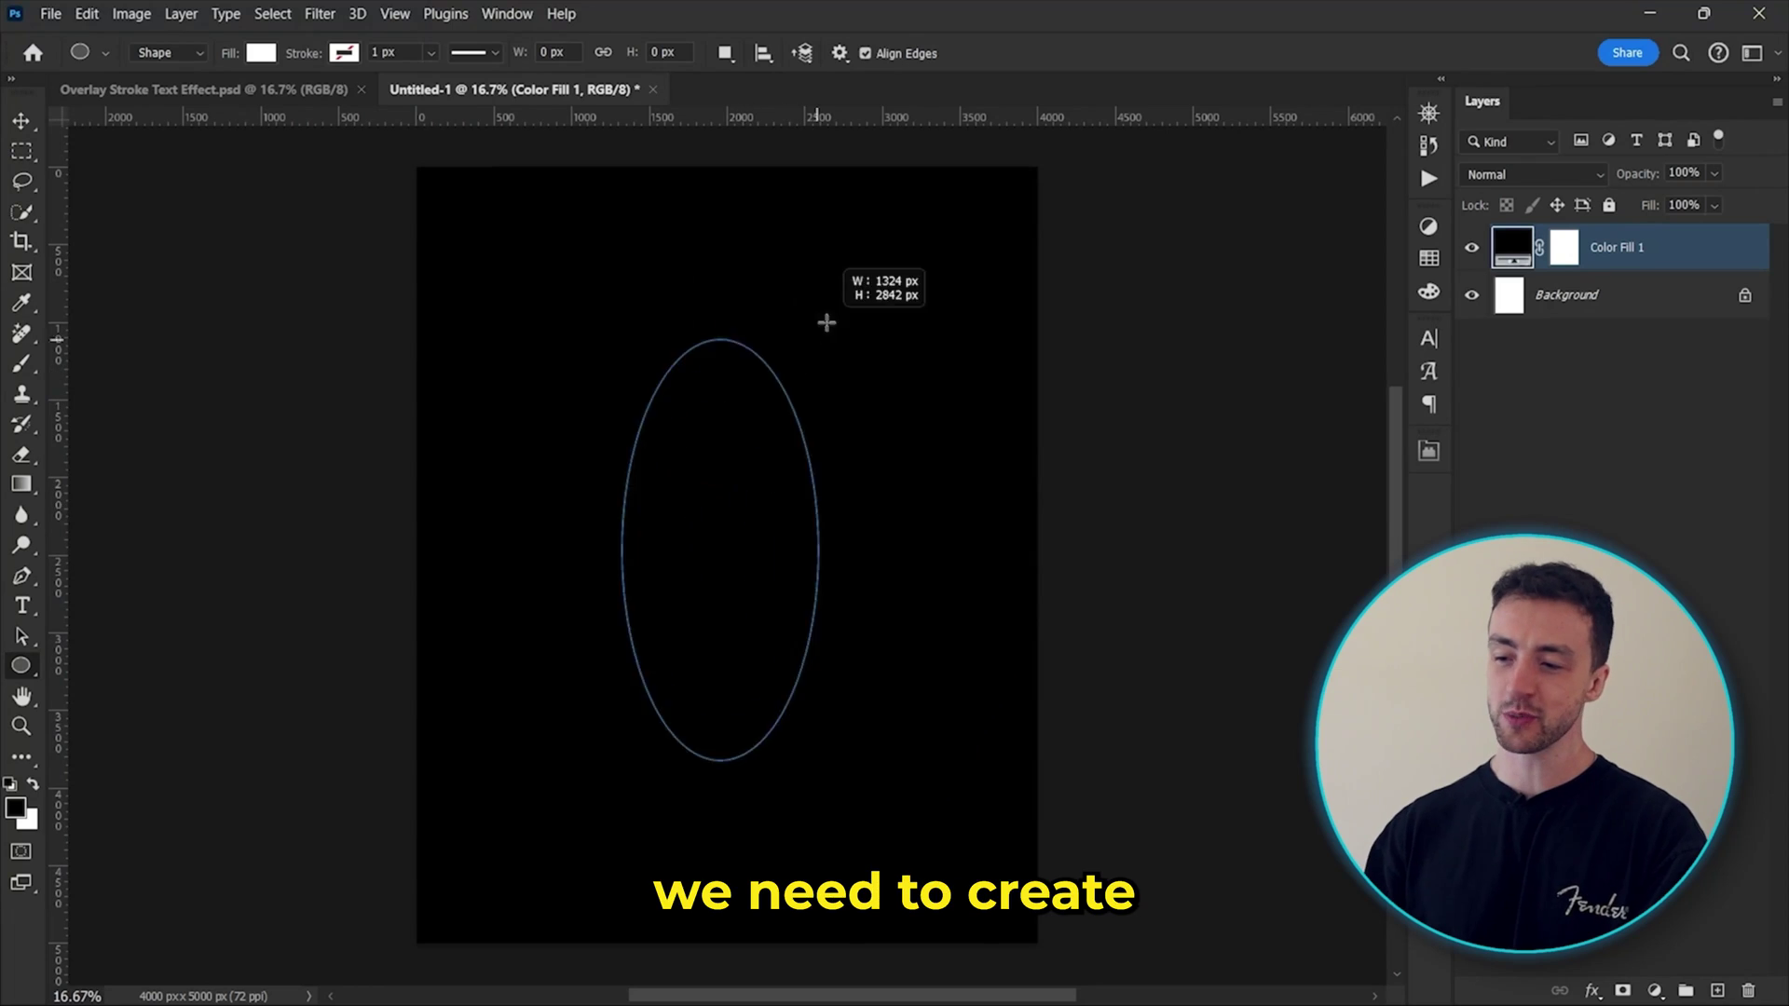
Step: Draw a tall oval and give it a purple-to-cyan Gradient Overlay
{"action": "left_click_drag", "start_coordinate": [827, 319], "coordinate": [925, 226]}
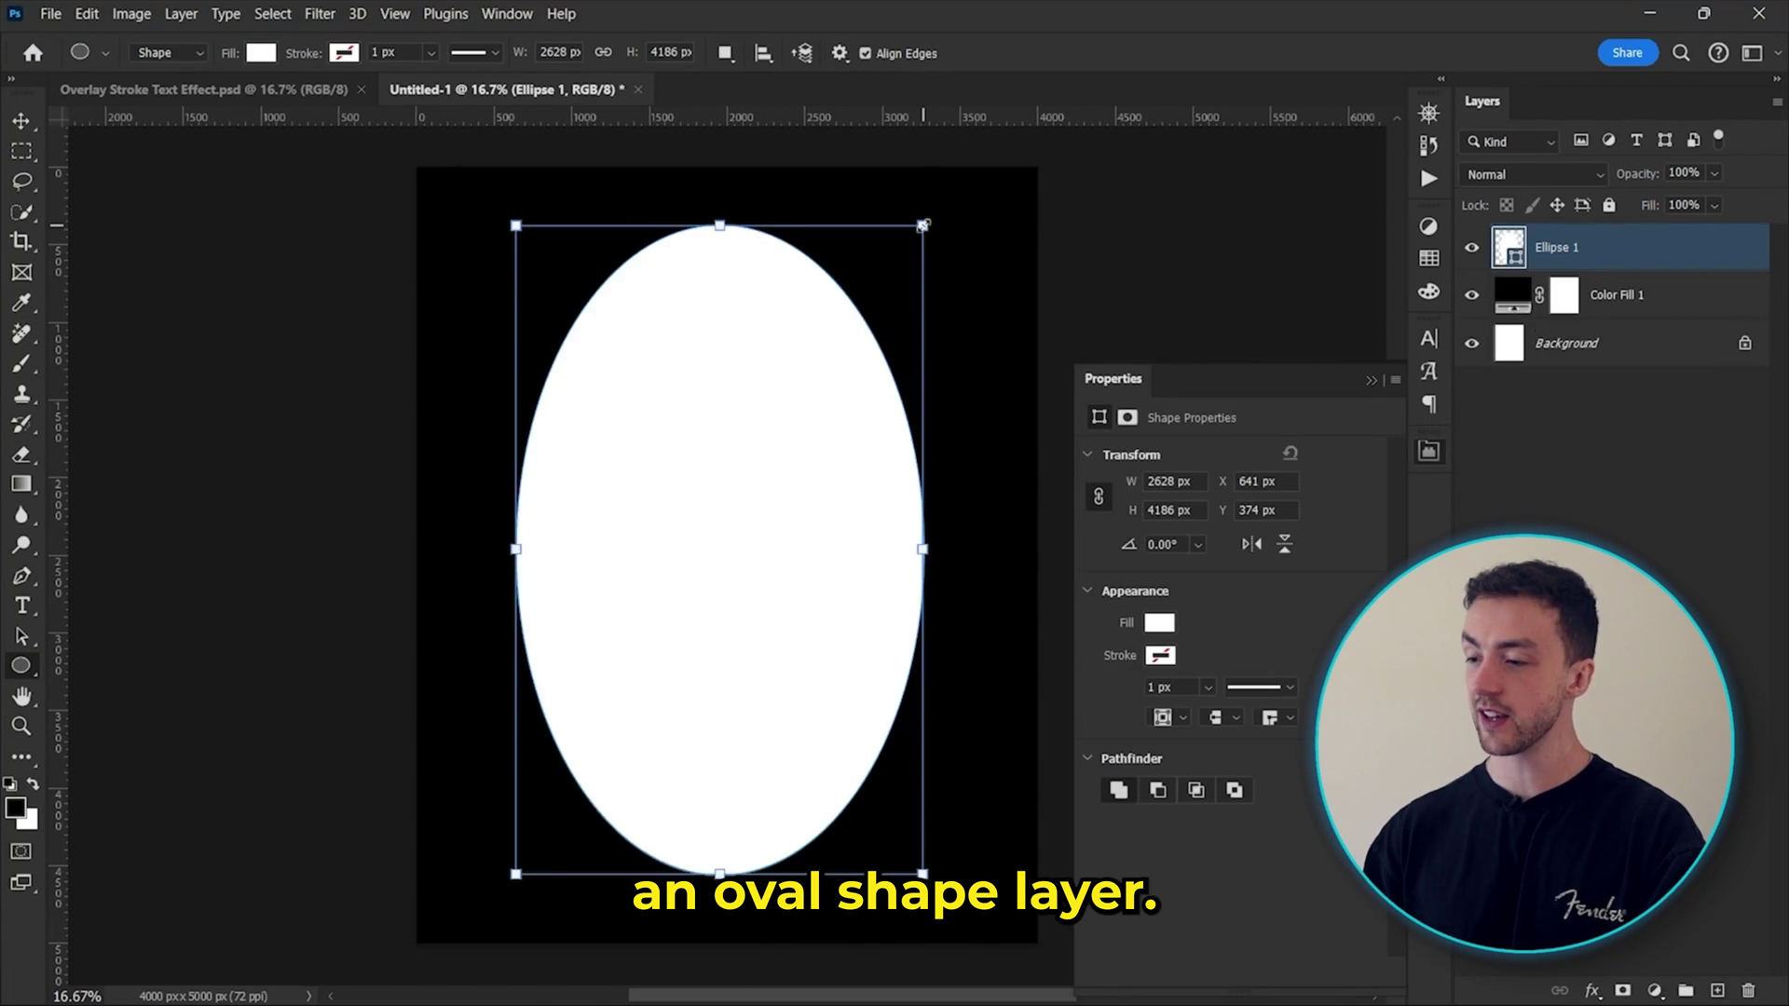
{"action": "left_click", "coordinate": [1593, 990]}
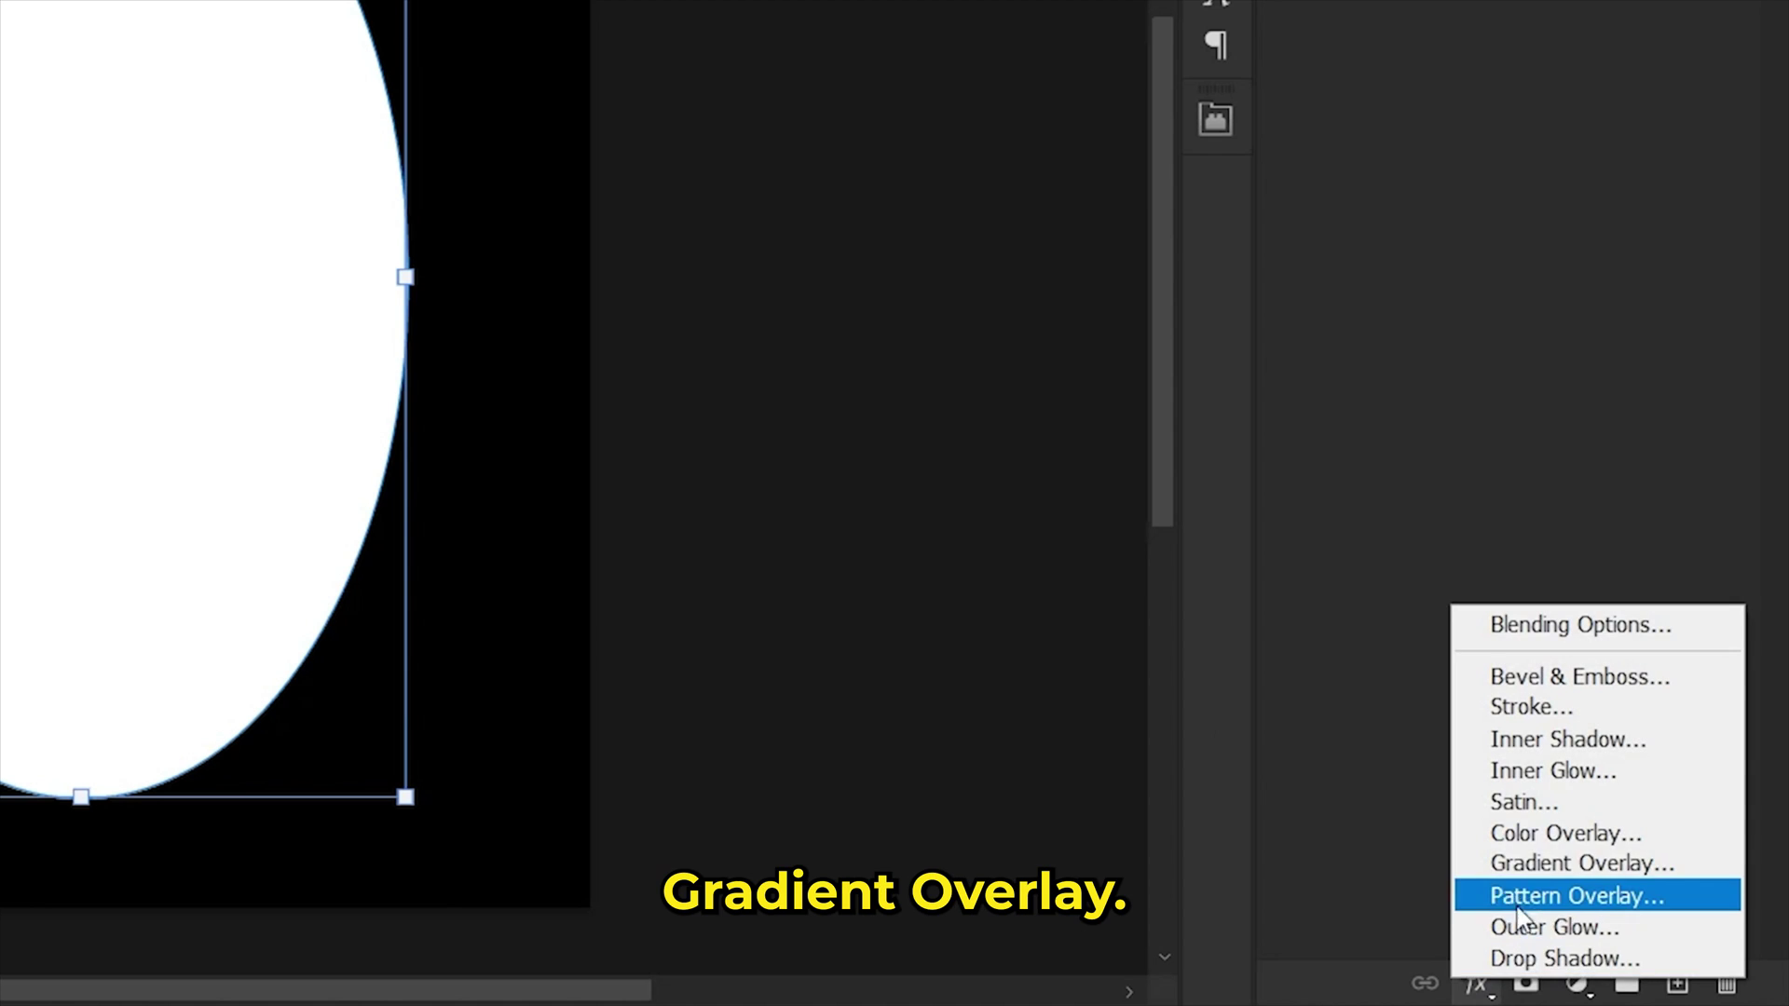
{"action": "left_click", "coordinate": [1517, 865]}
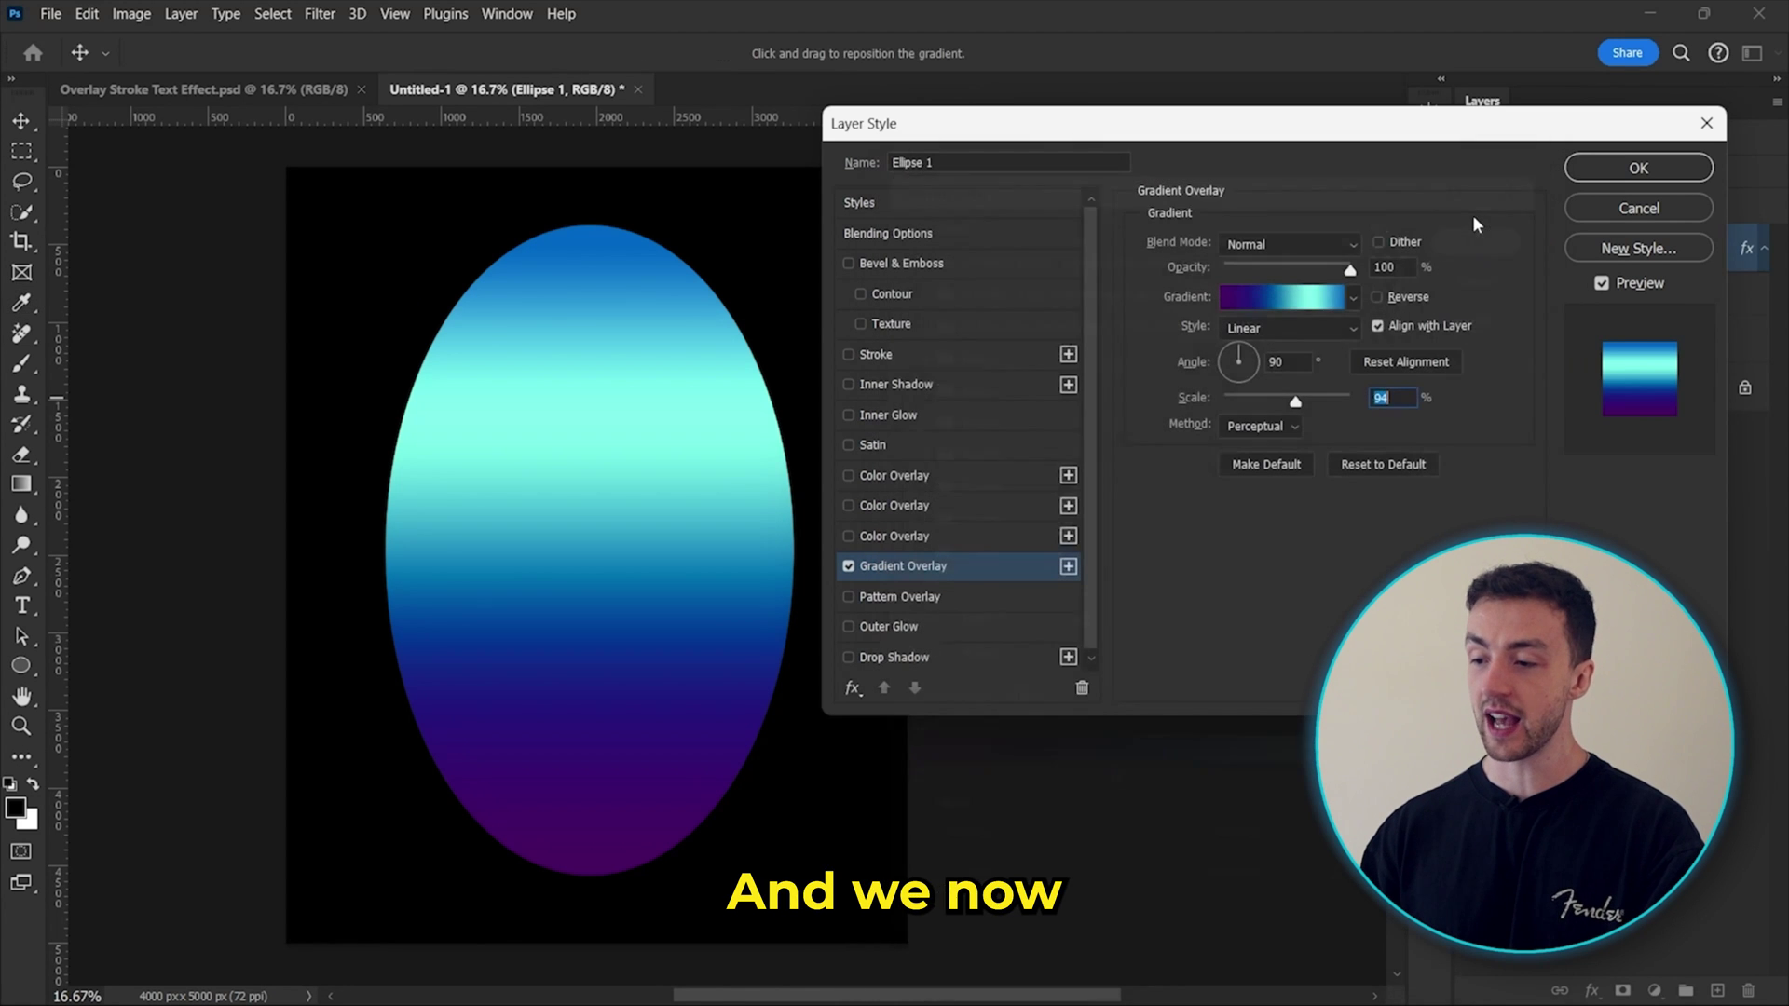
{"action": "left_click", "coordinate": [1474, 224]}
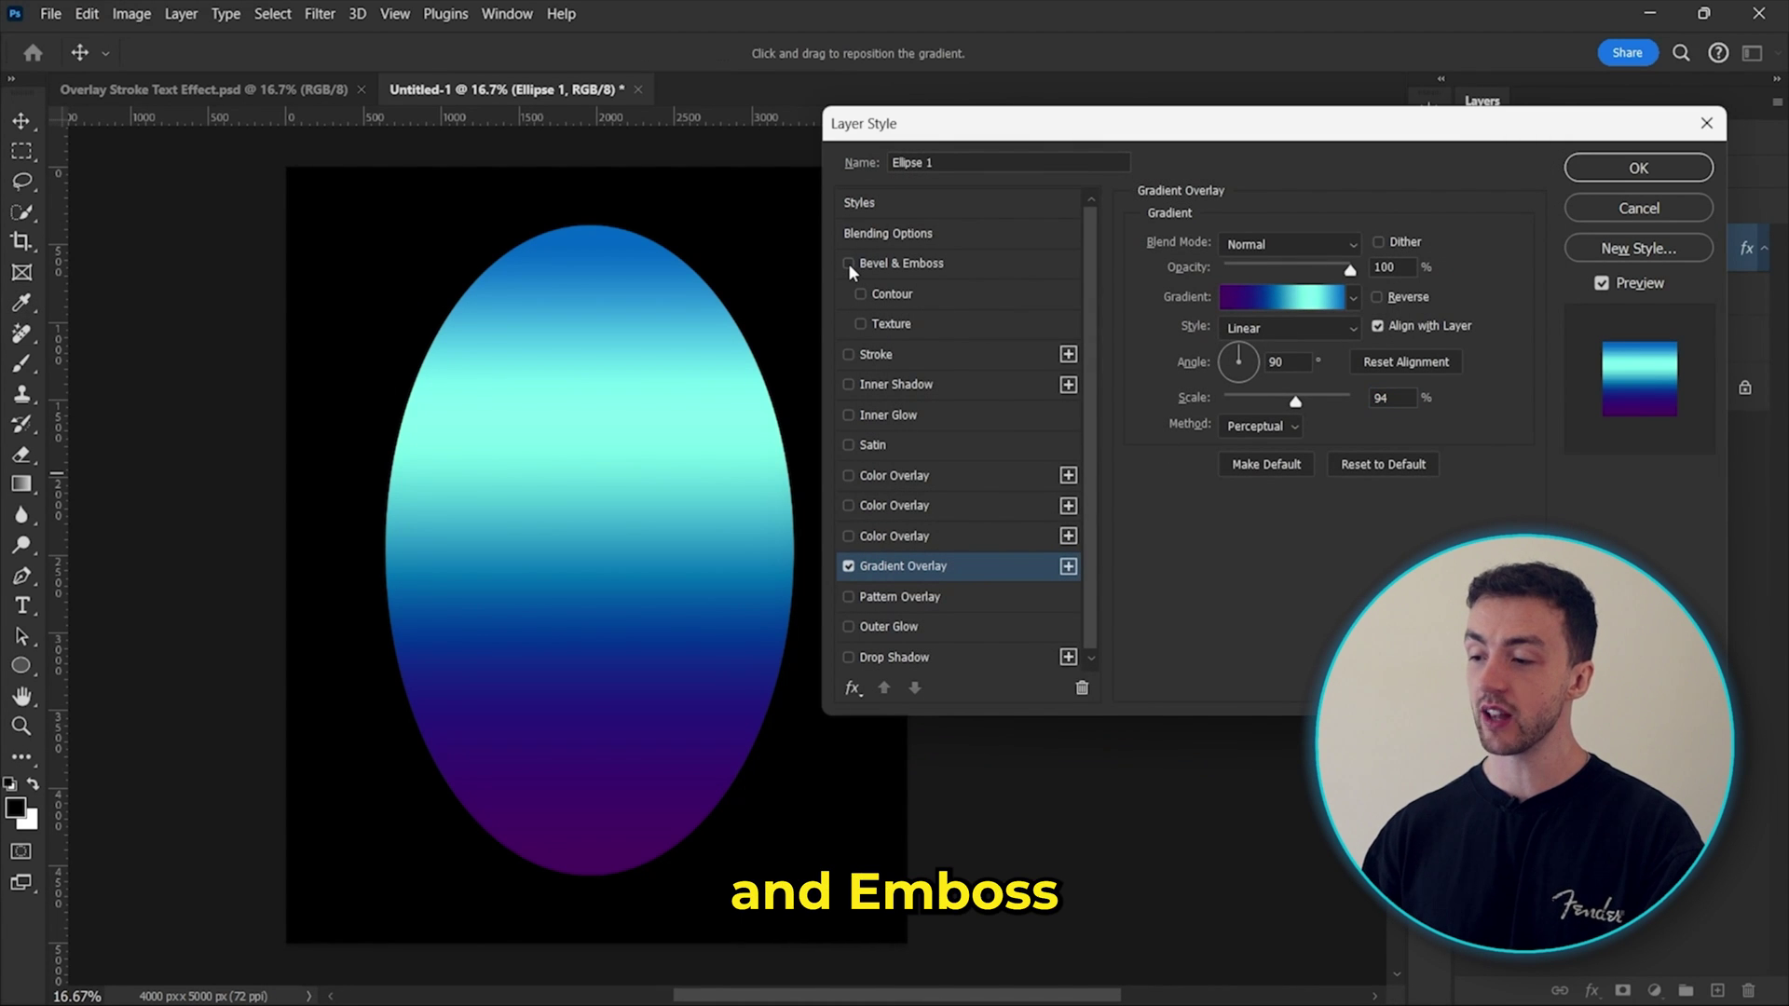
Step: Add Bevel & Emboss with a wavy gloss contour and a peaked Contour, then apply
{"action": "left_click", "coordinate": [848, 263]}
{"action": "left_click", "coordinate": [899, 263]}
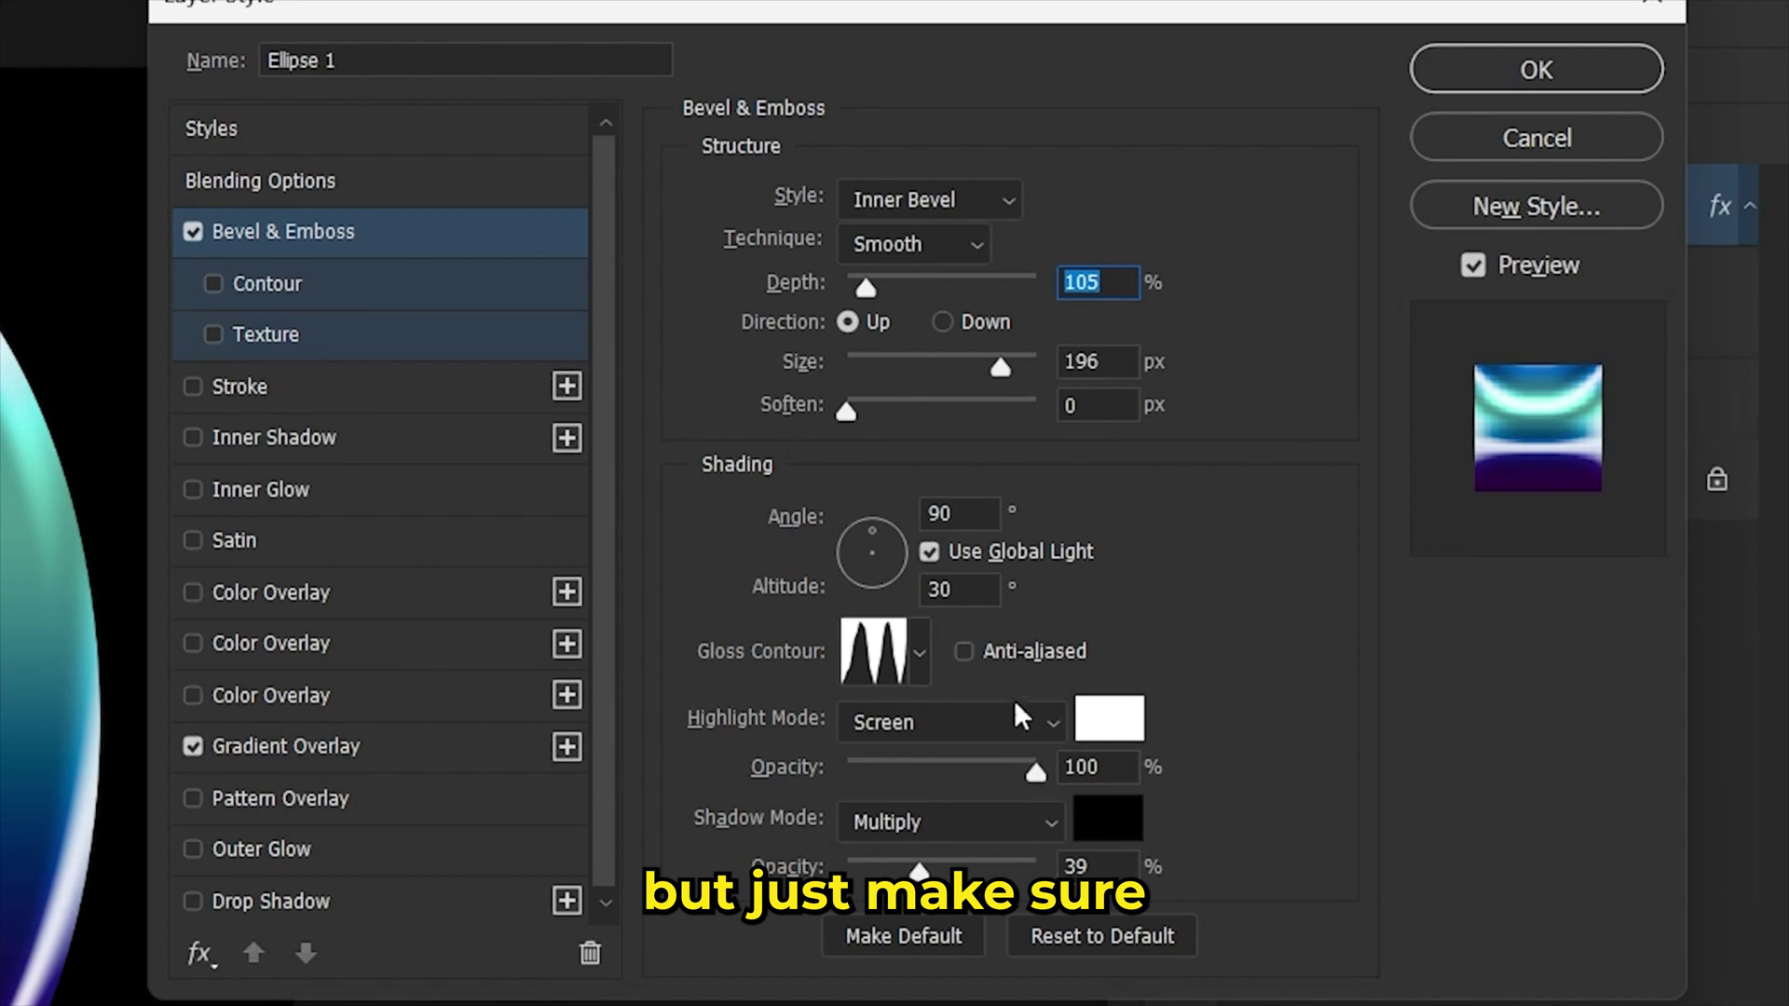
{"action": "left_click", "coordinate": [919, 654]}
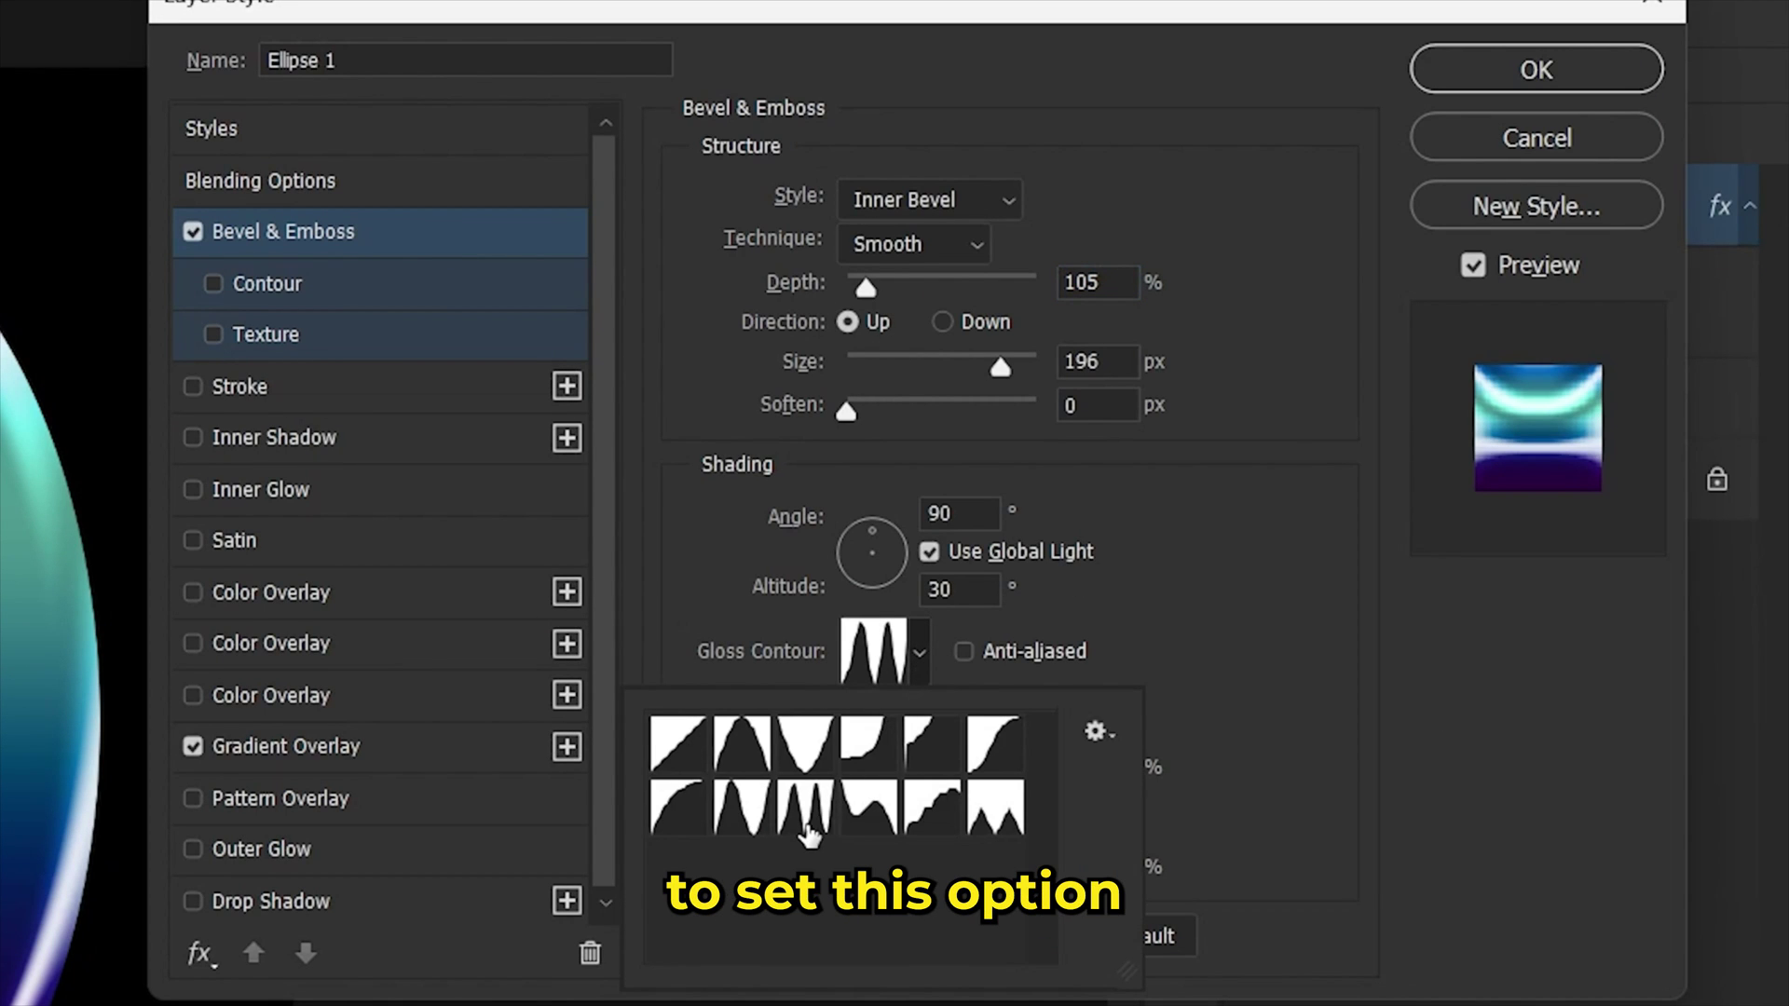
{"action": "left_click", "coordinate": [806, 807]}
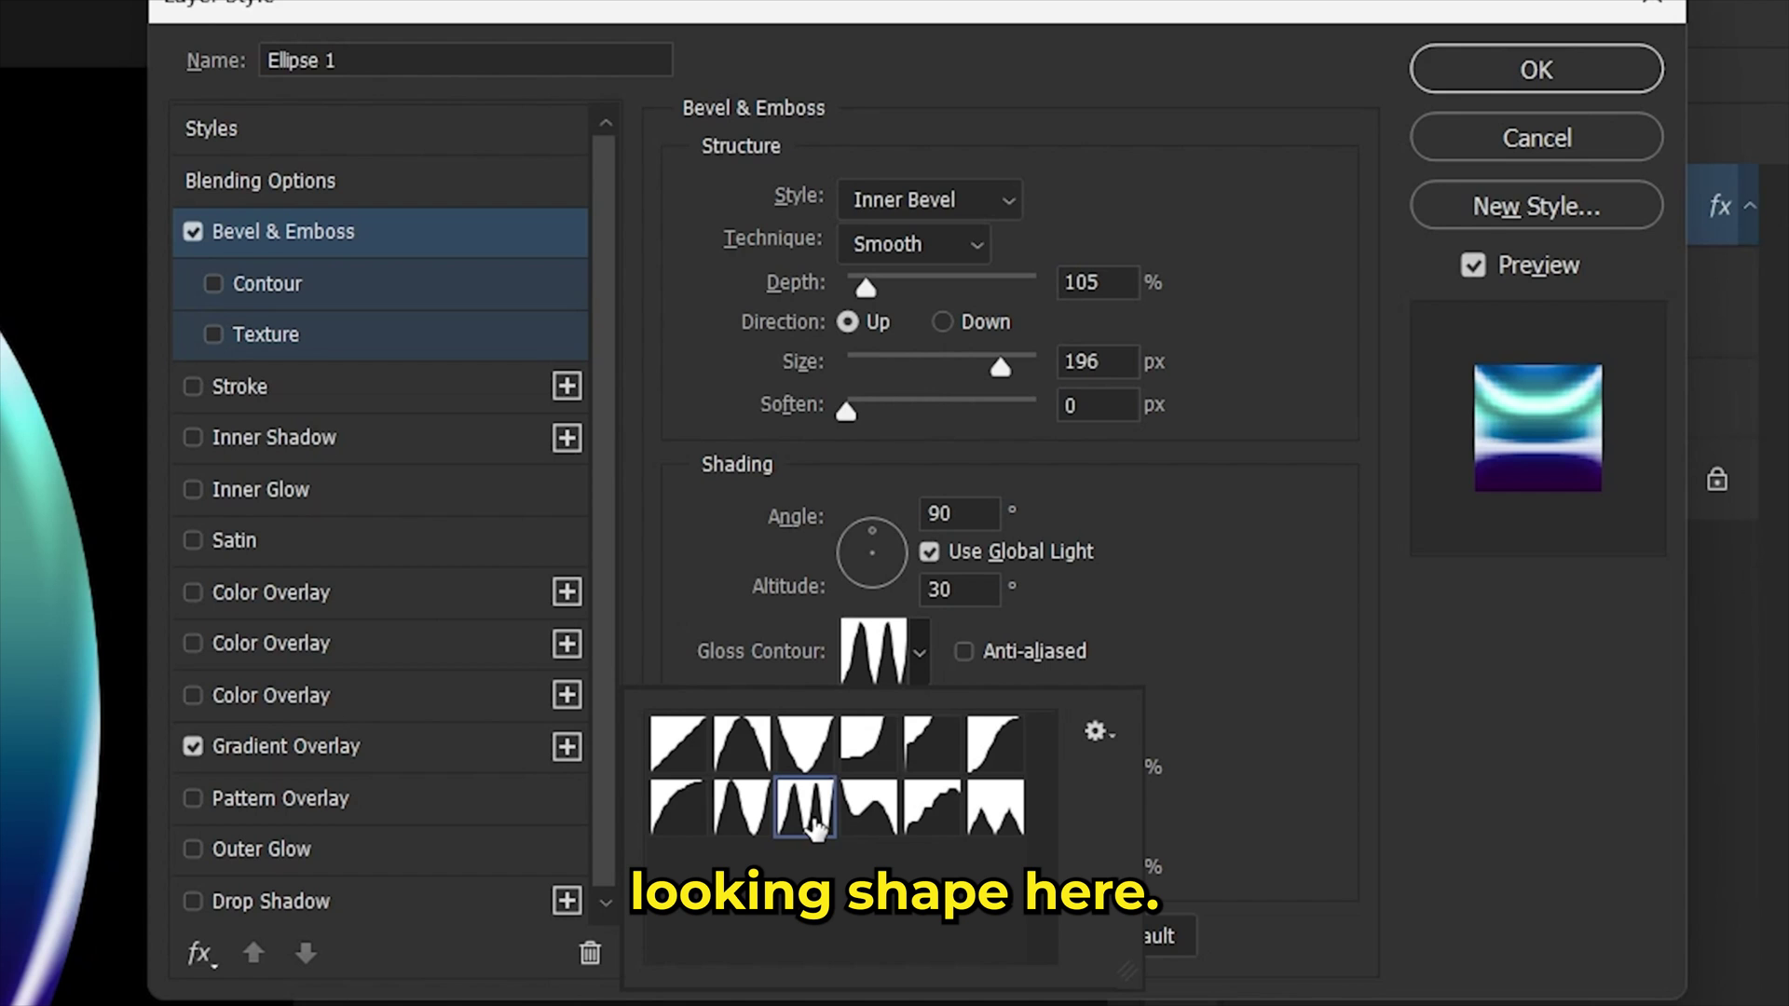
{"action": "double_click", "coordinate": [807, 809]}
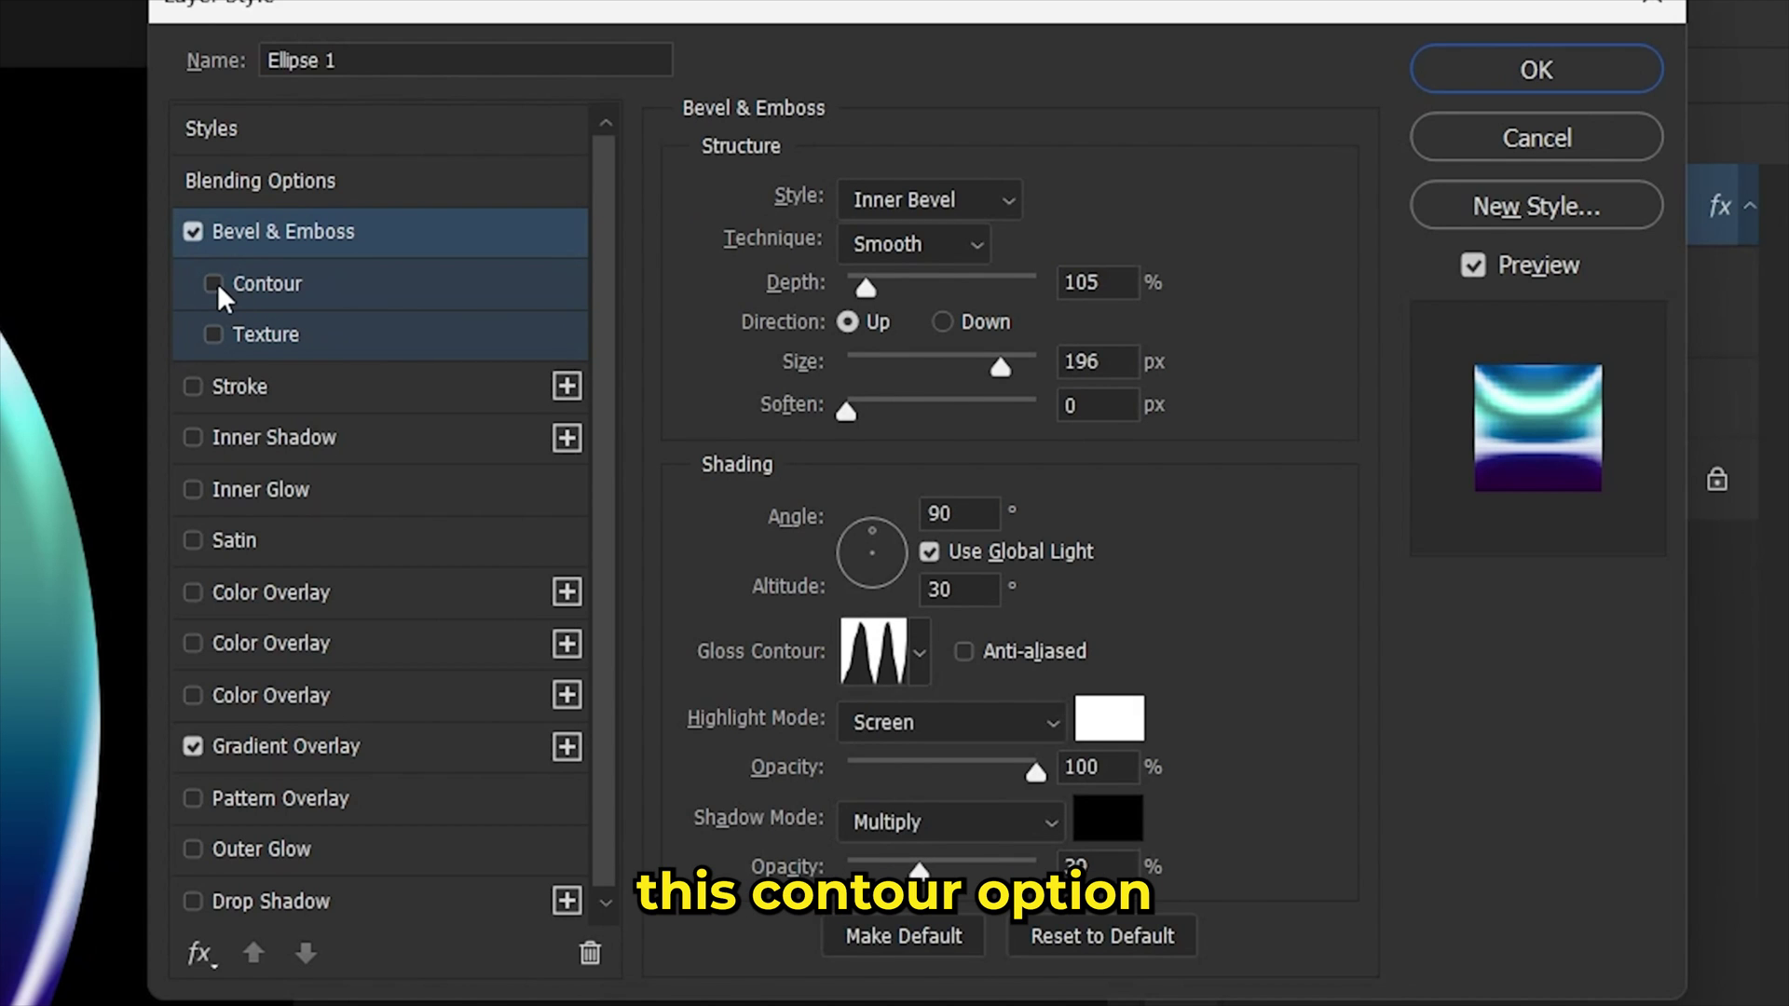
{"action": "left_click", "coordinate": [261, 285]}
{"action": "left_click", "coordinate": [856, 213]}
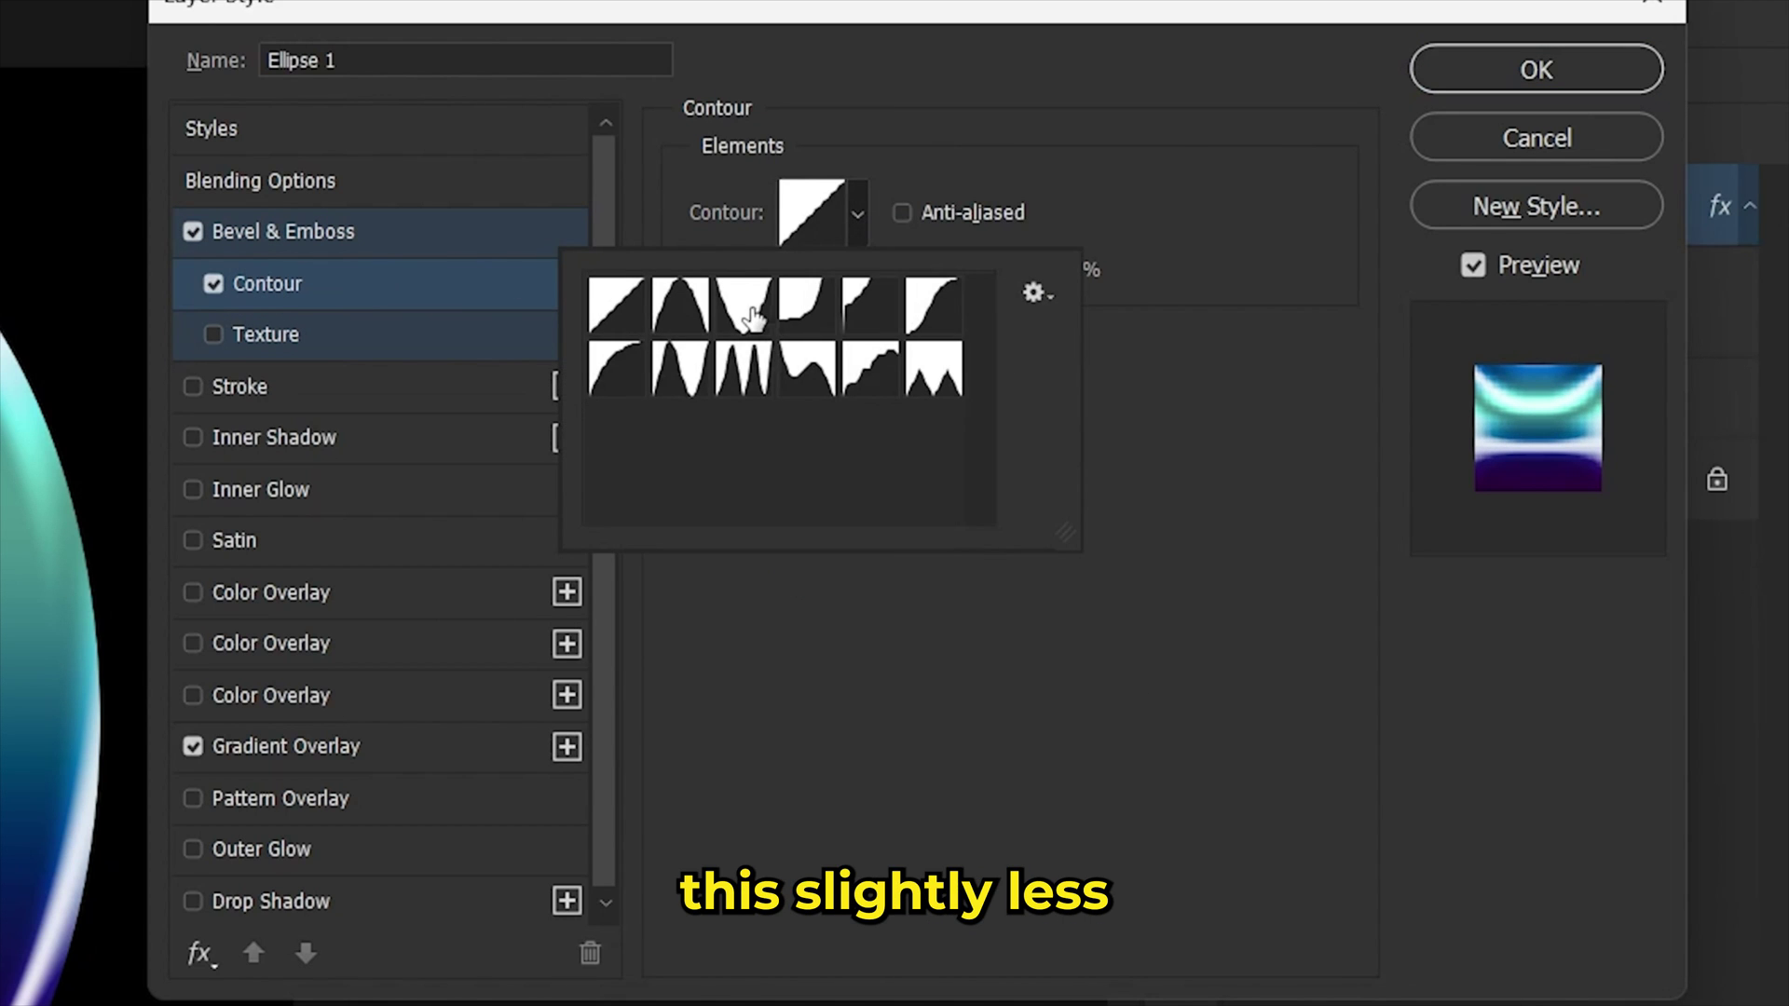
{"action": "left_click", "coordinate": [683, 373]}
{"action": "double_click", "coordinate": [683, 377]}
{"action": "left_click", "coordinate": [1491, 75]}
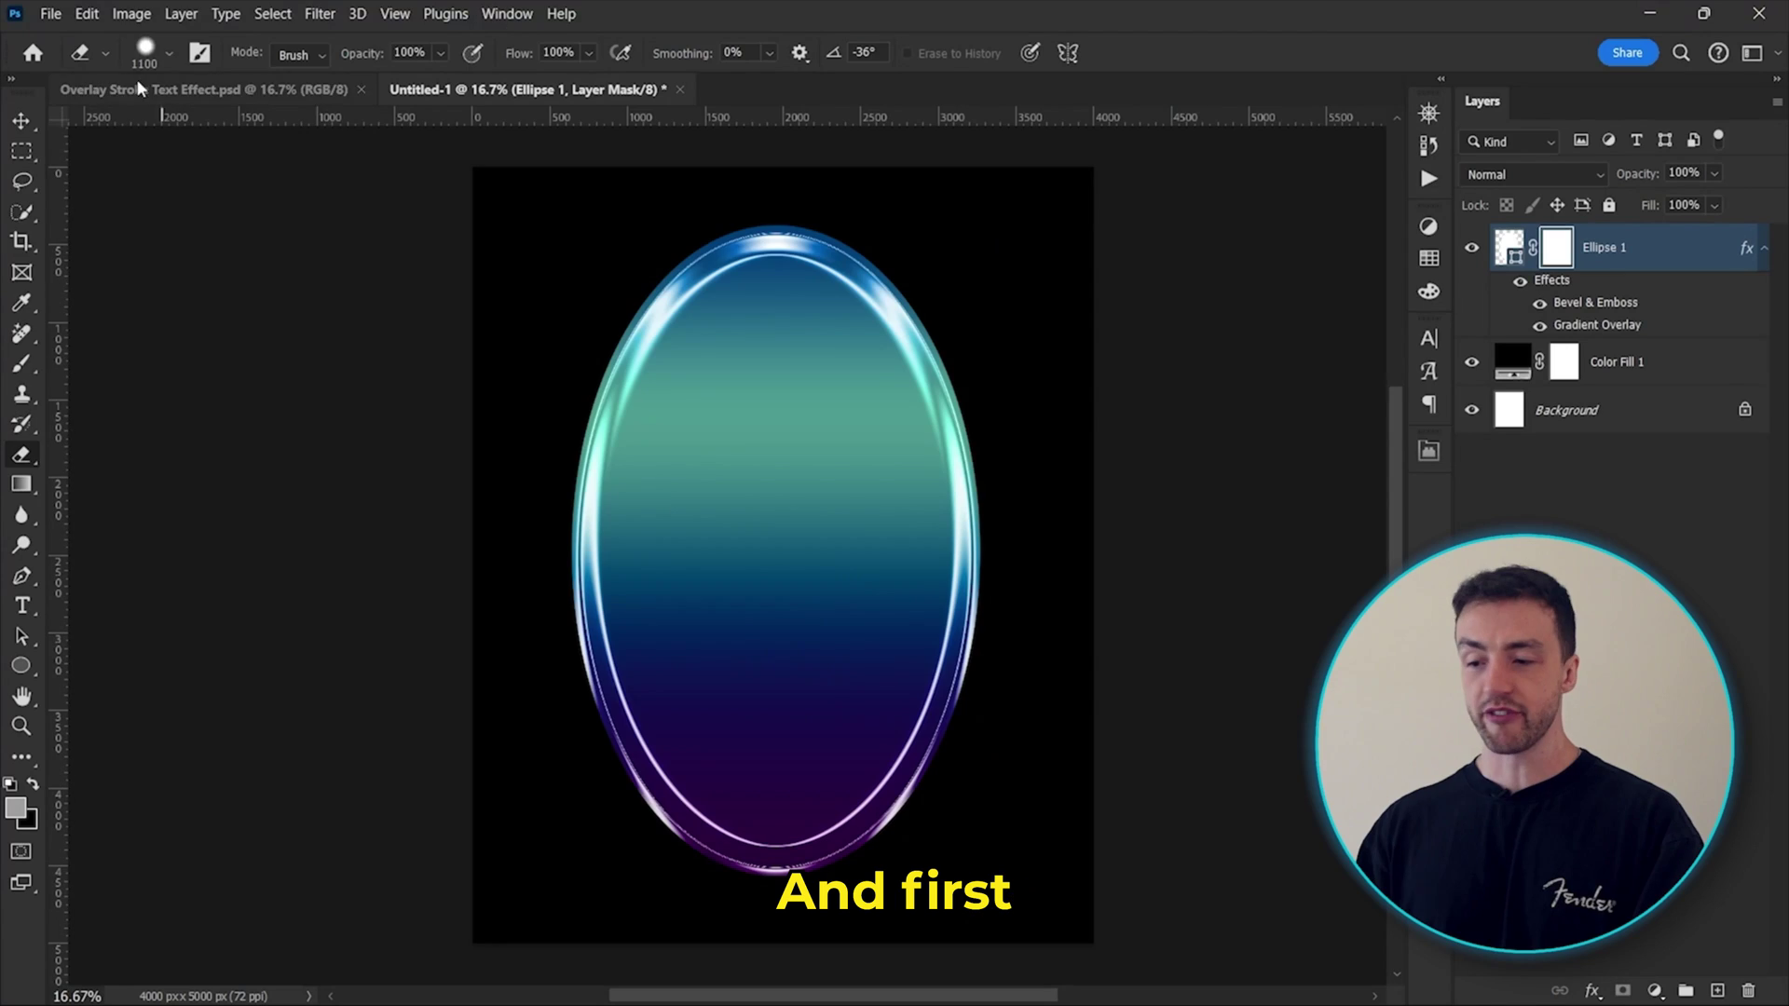
Step: Soften the eraser to about 18% hardness and erase a curving hollow through the ellipse
{"action": "left_click", "coordinate": [144, 56]}
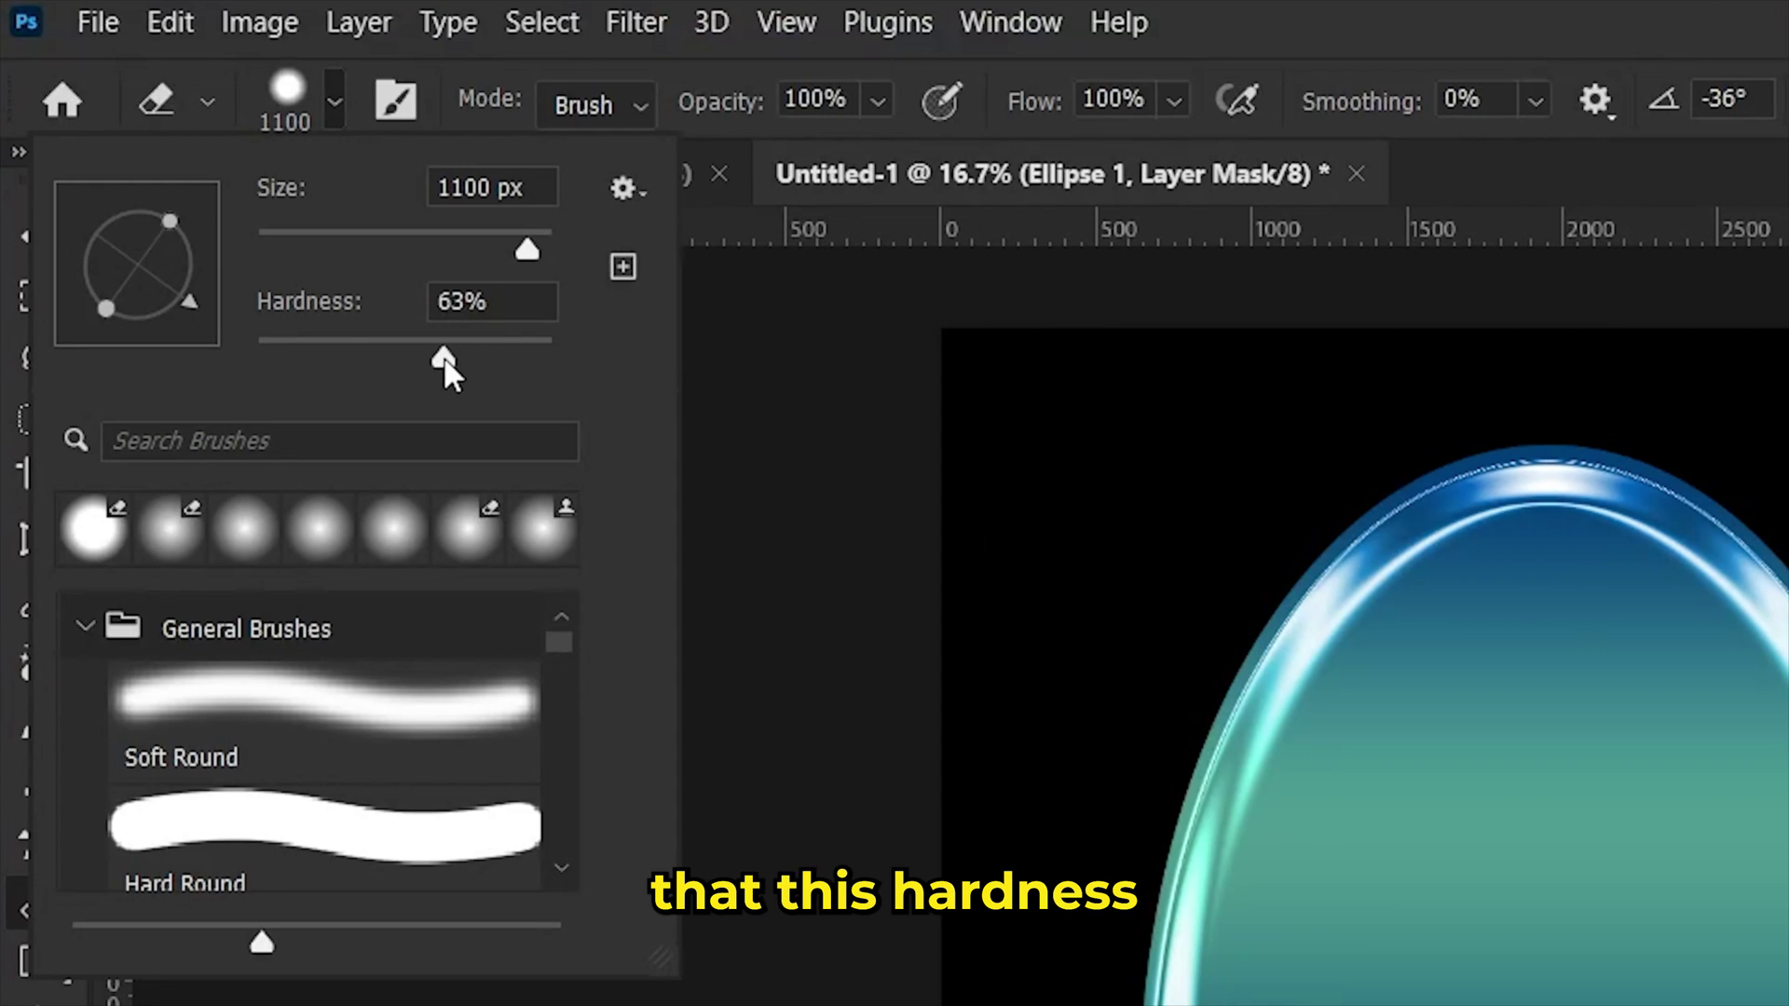
{"action": "left_click_drag", "start_coordinate": [223, 180], "coordinate": [157, 178]}
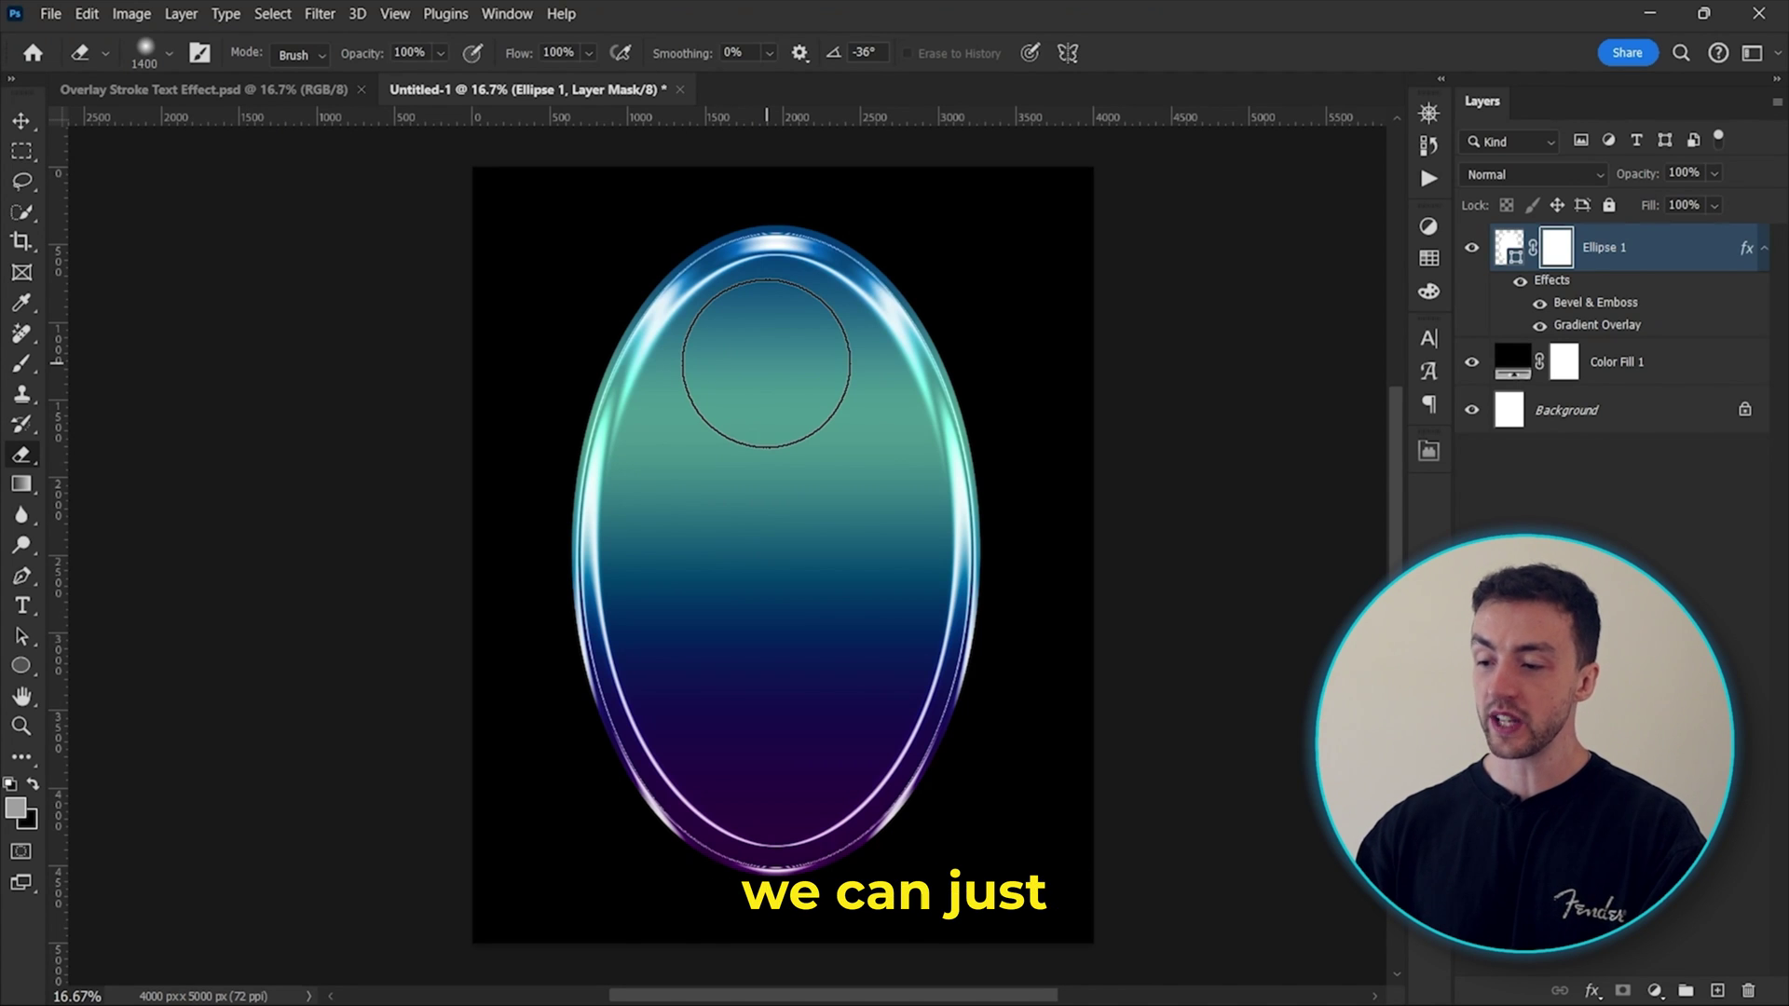
{"action": "mouse_move", "coordinate": [766, 363]}
{"action": "left_mouse_down"}
{"action": "mouse_move", "coordinate": [813, 435]}
{"action": "mouse_move", "coordinate": [694, 764]}
{"action": "left_mouse_up"}
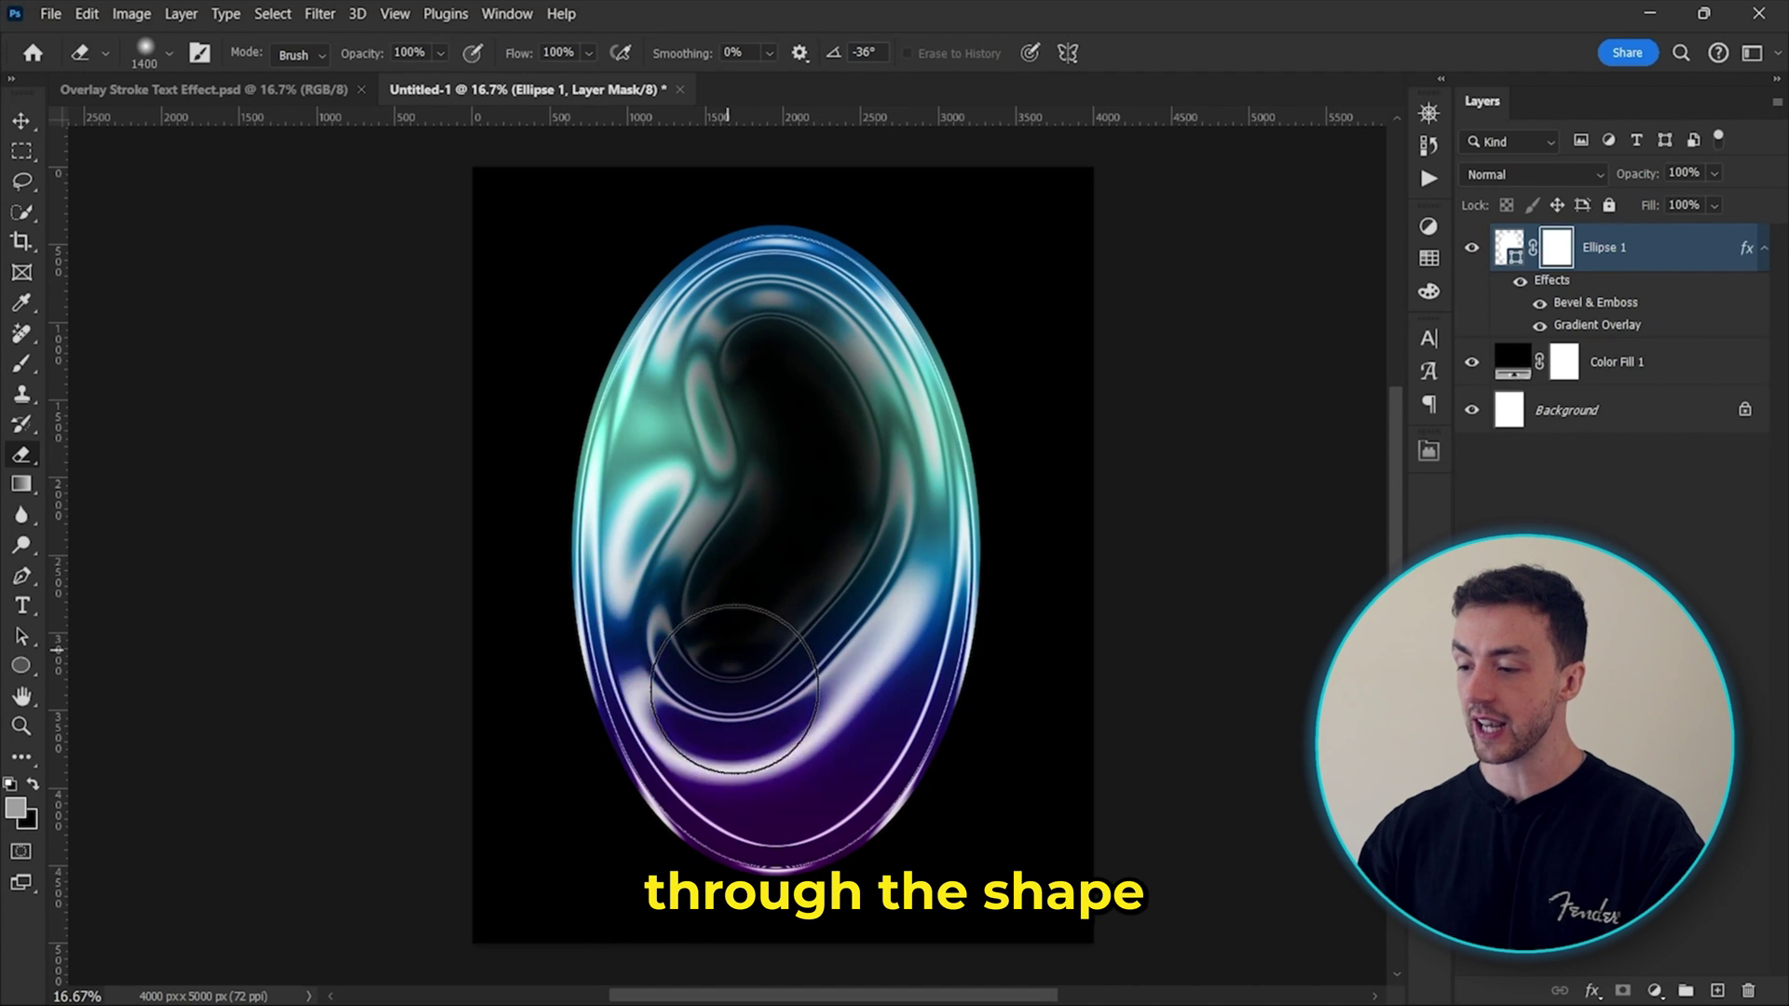
Step: Warp the ellipse with Free Transform into a flowing liquid shape
{"action": "key", "text": "ctrl+t"}
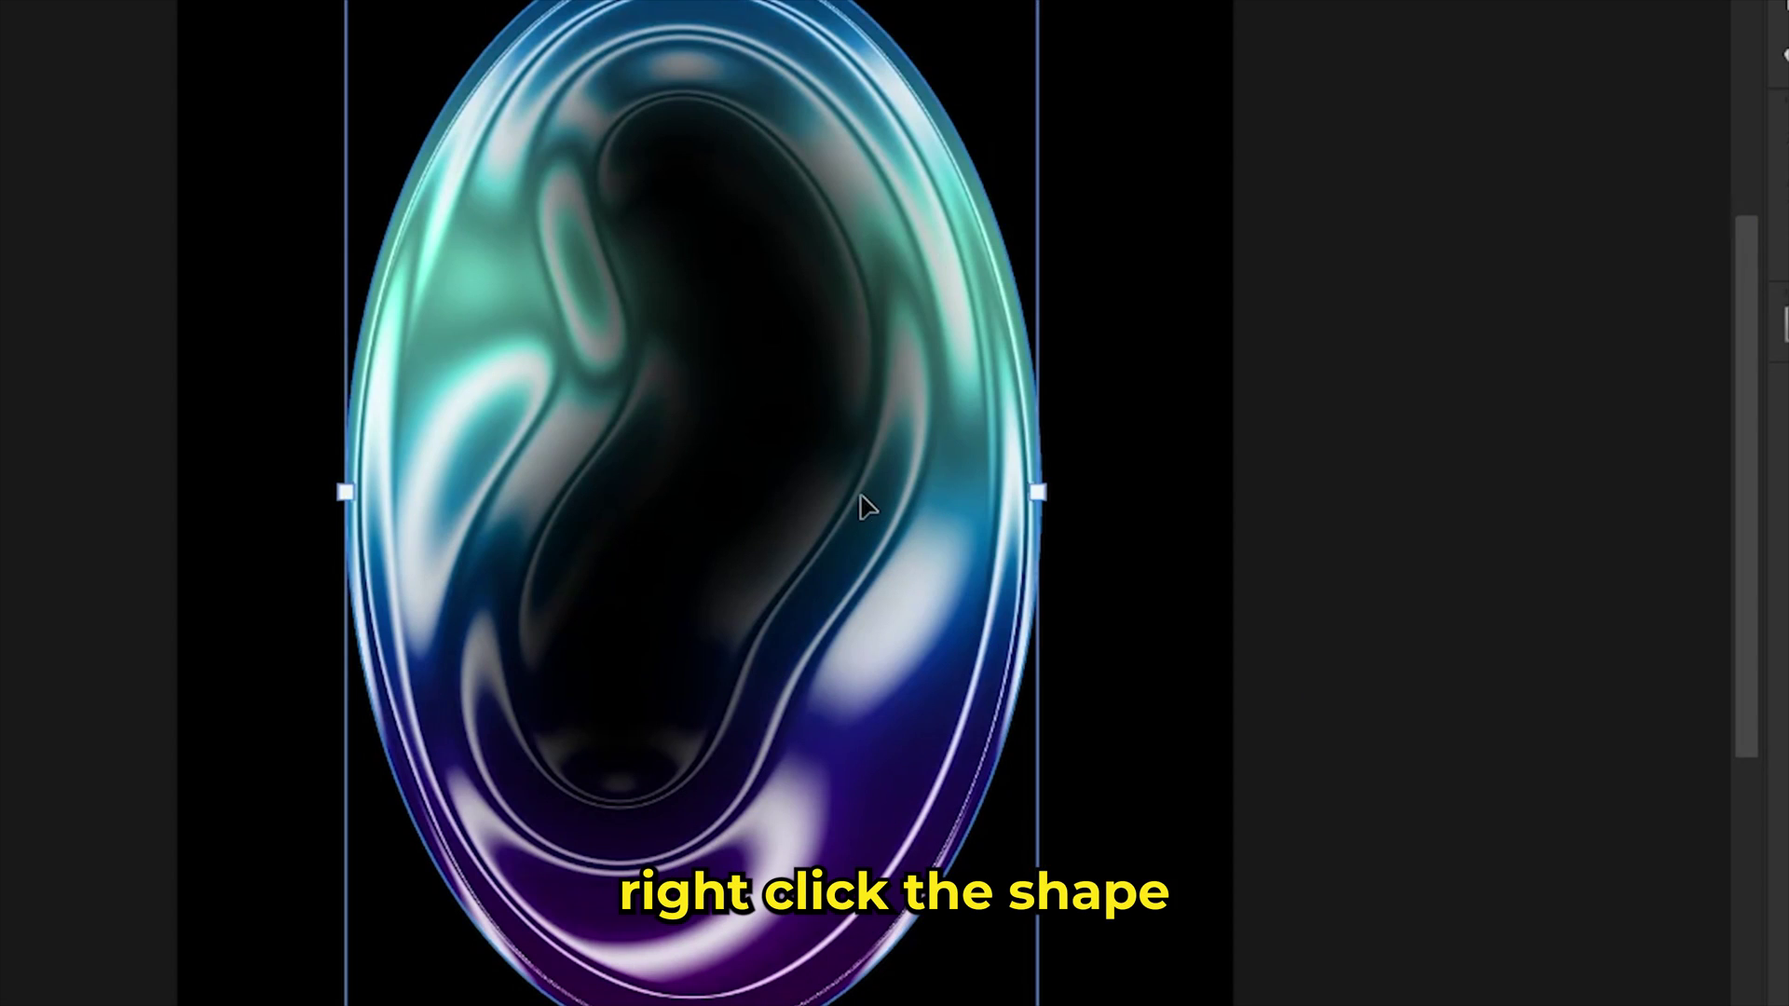
{"action": "right_click", "coordinate": [859, 499]}
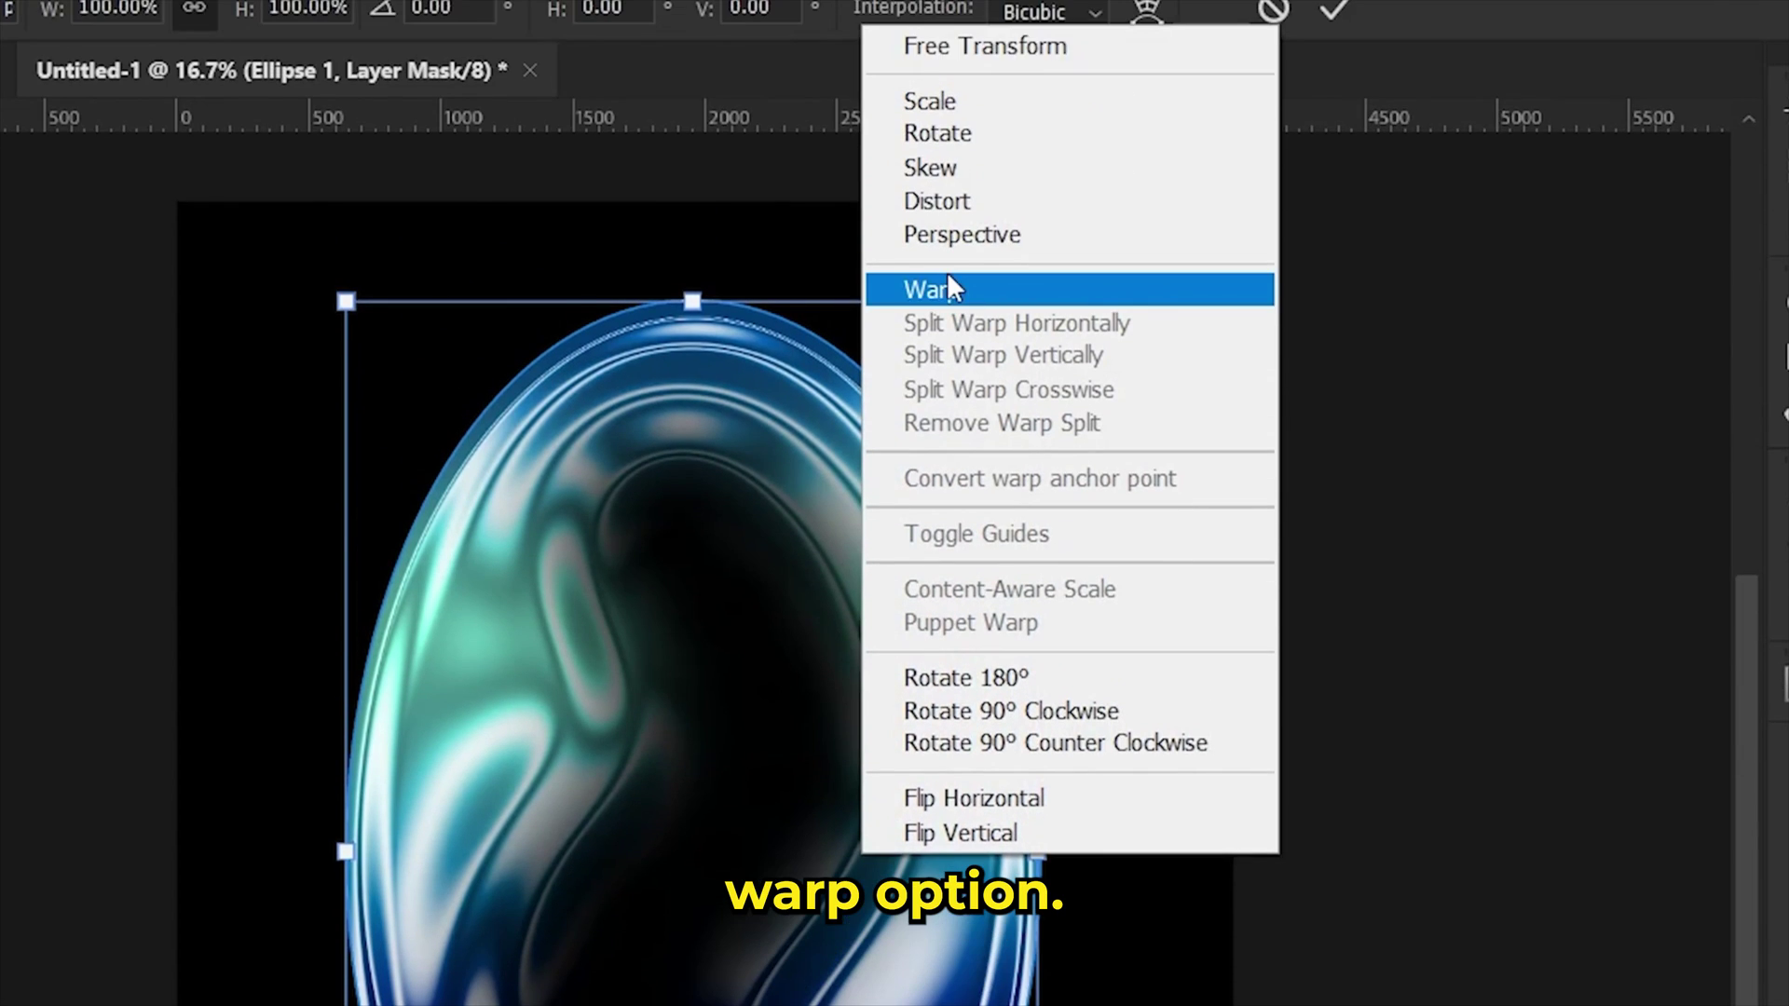
{"action": "left_click", "coordinate": [947, 290]}
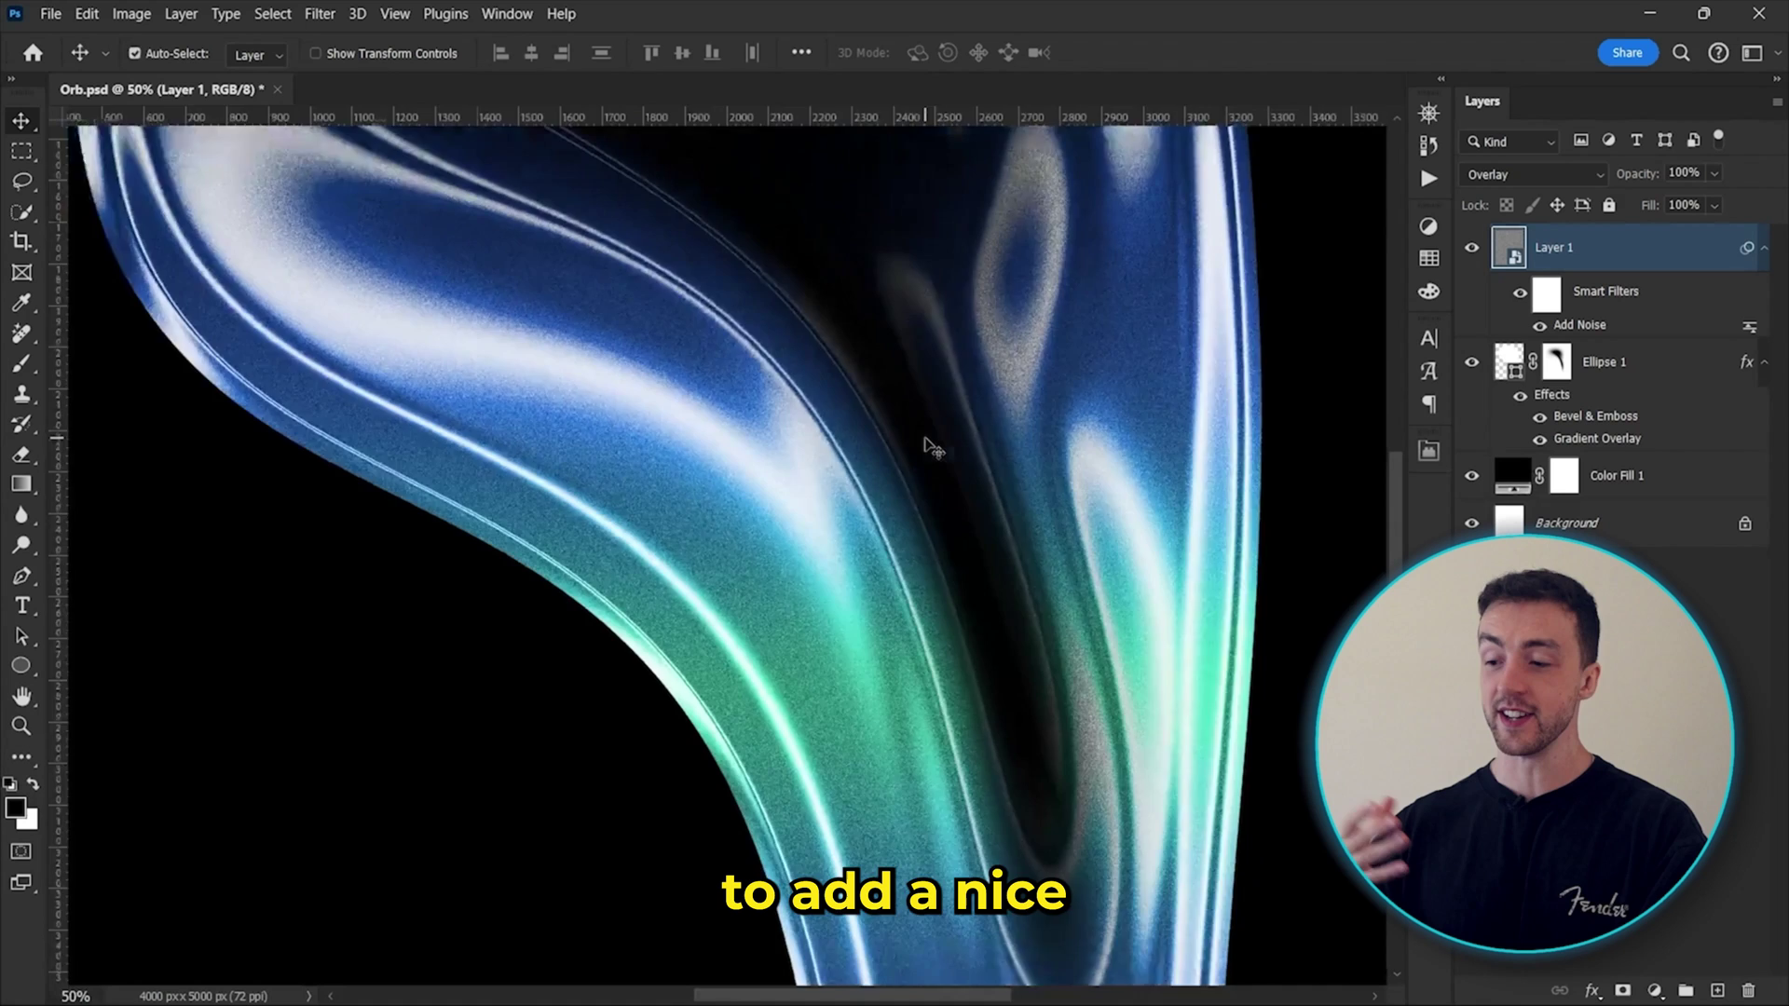
{"action": "scroll", "coordinate": [927, 446], "scroll_direction": "down", "scroll_amount": 2}
{"action": "scroll", "coordinate": [927, 445], "scroll_direction": "down", "scroll_amount": 1}
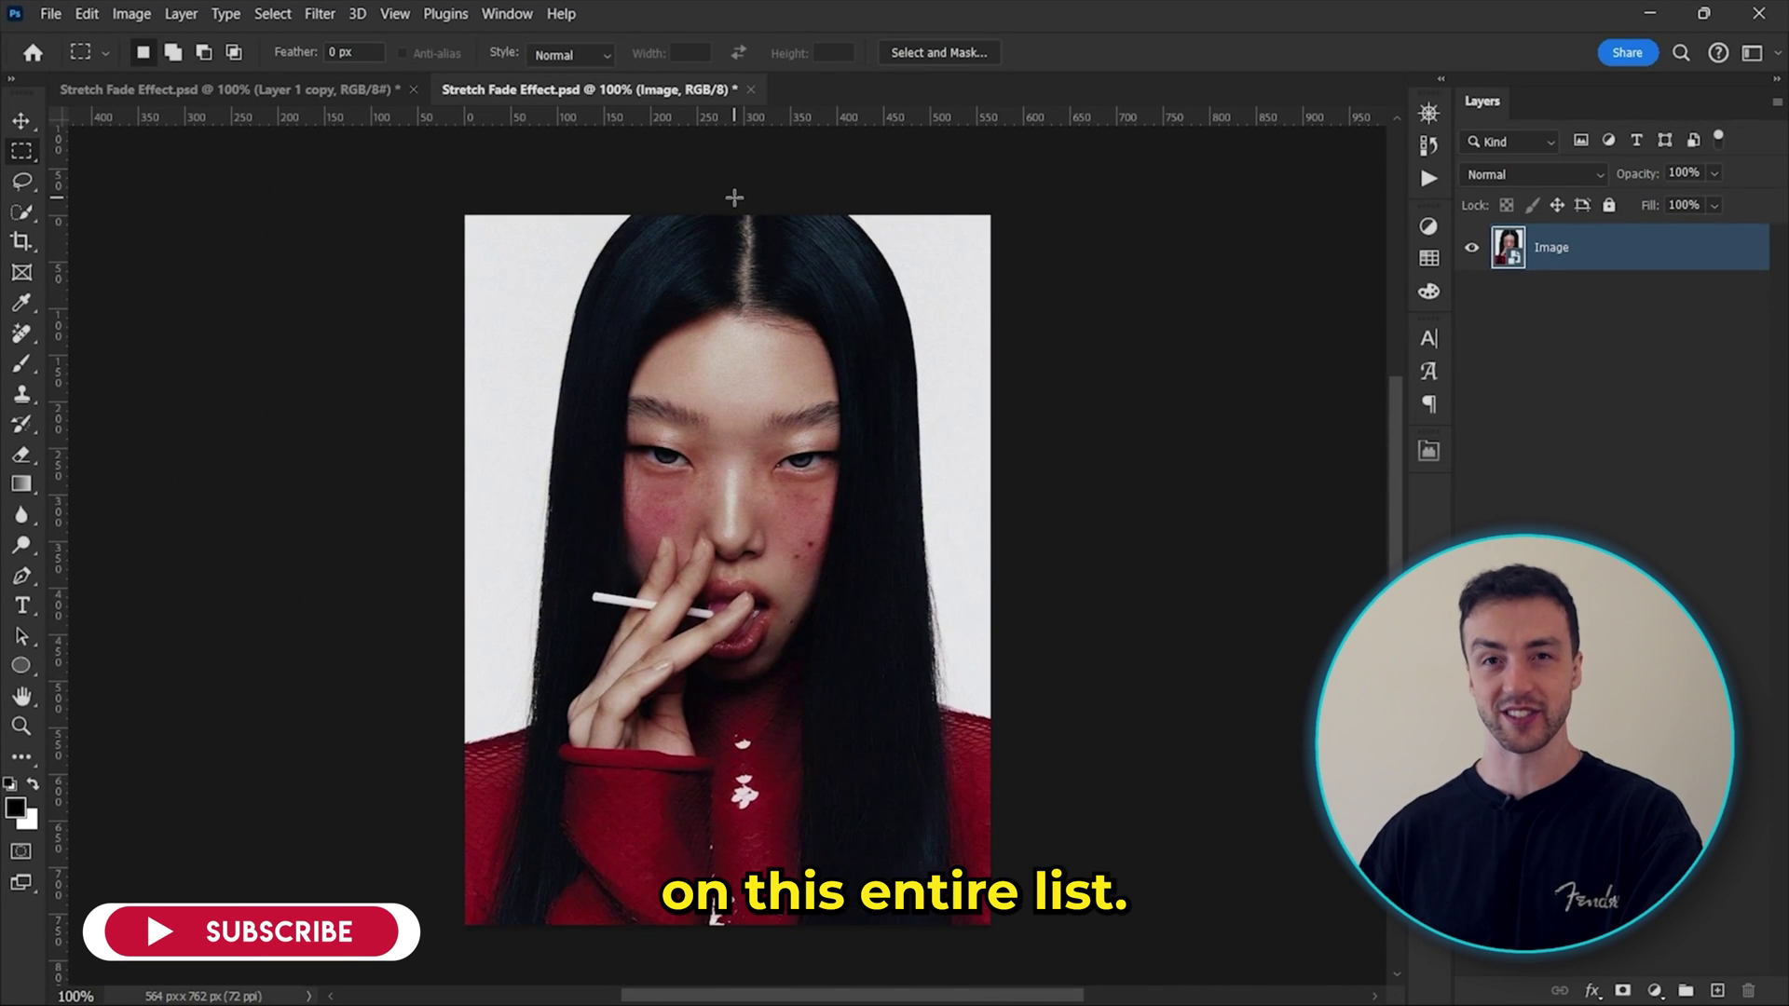
Step: Copy a thin, full-height vertical strip from the portrait's centre onto its own layer
{"action": "left_click_drag", "start_coordinate": [734, 213], "coordinate": [749, 915]}
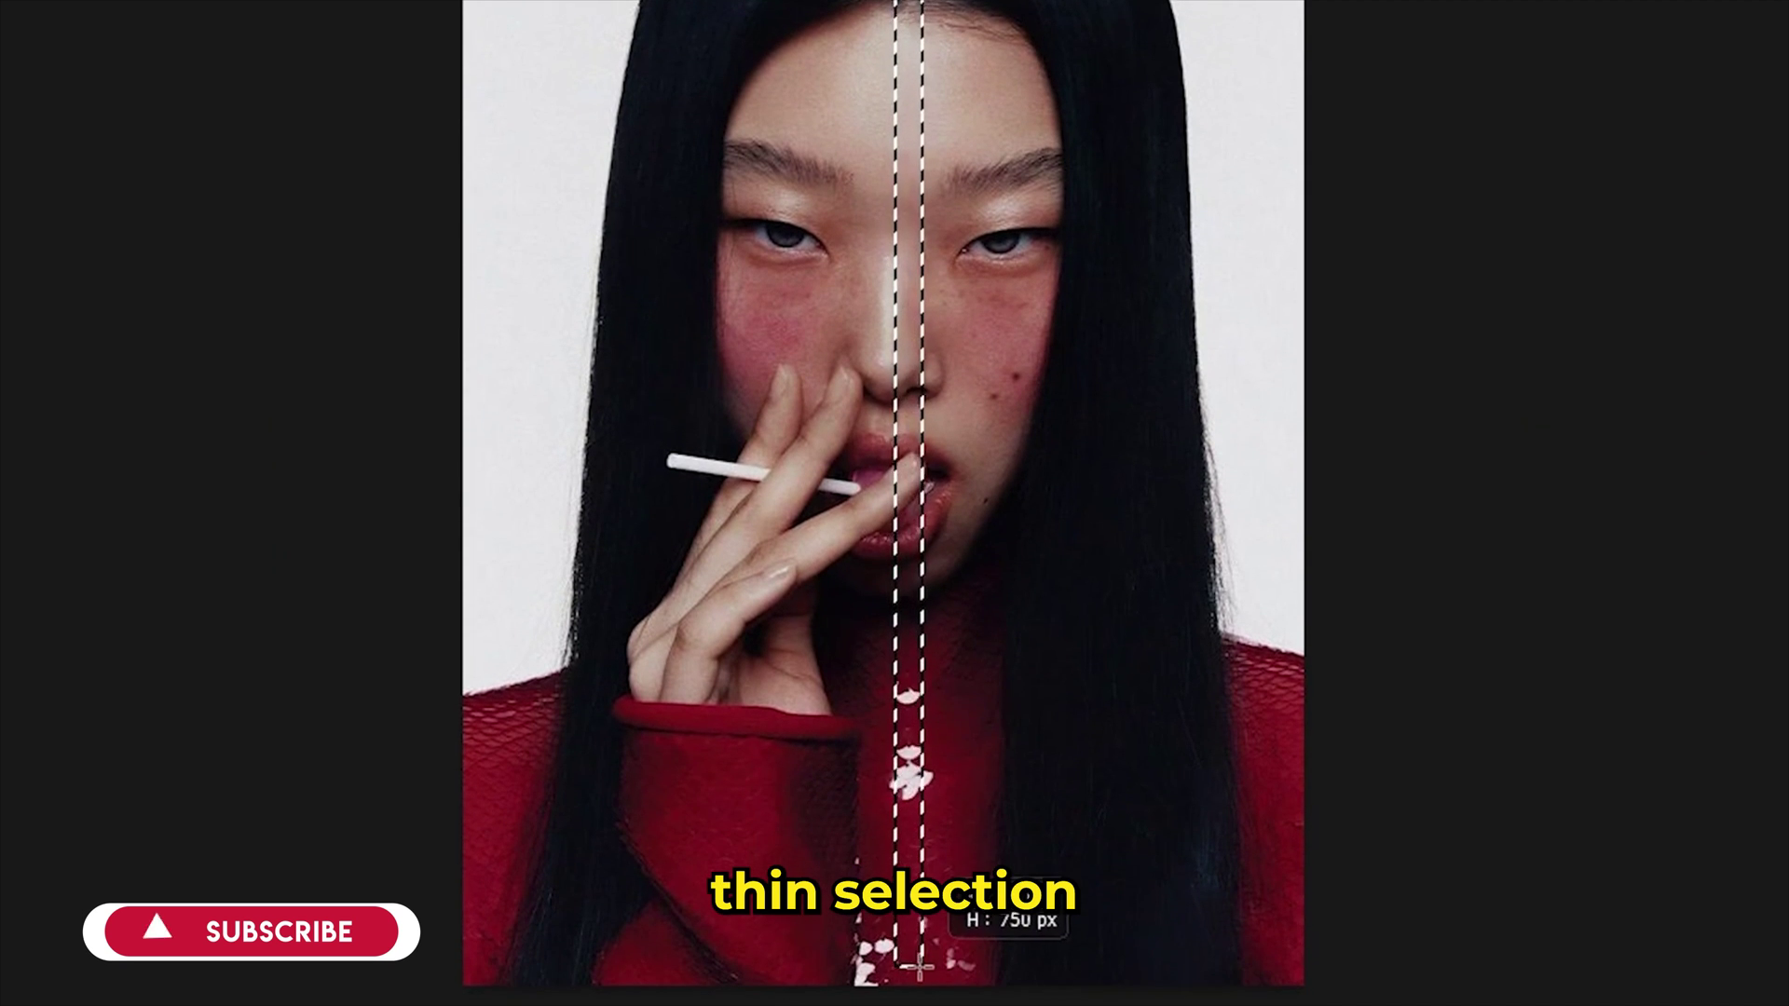
{"action": "left_click_drag", "start_coordinate": [917, 969], "coordinate": [906, 980]}
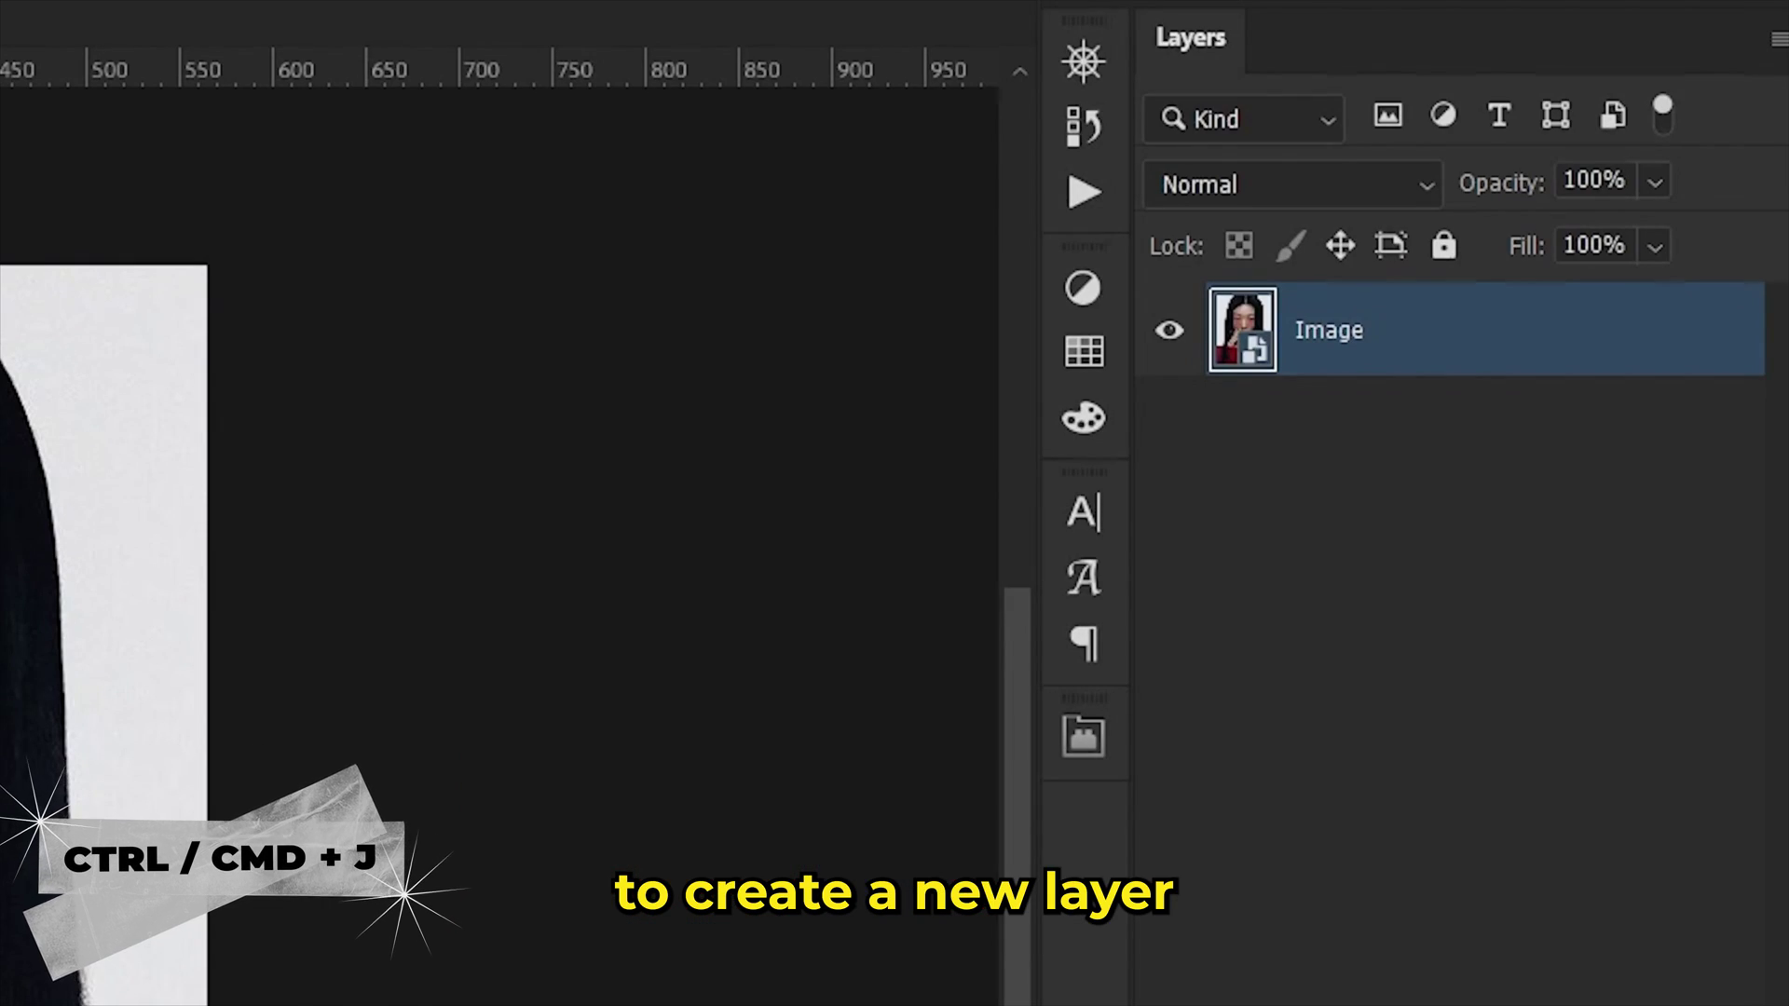
{"action": "key", "text": "ctrl+j"}
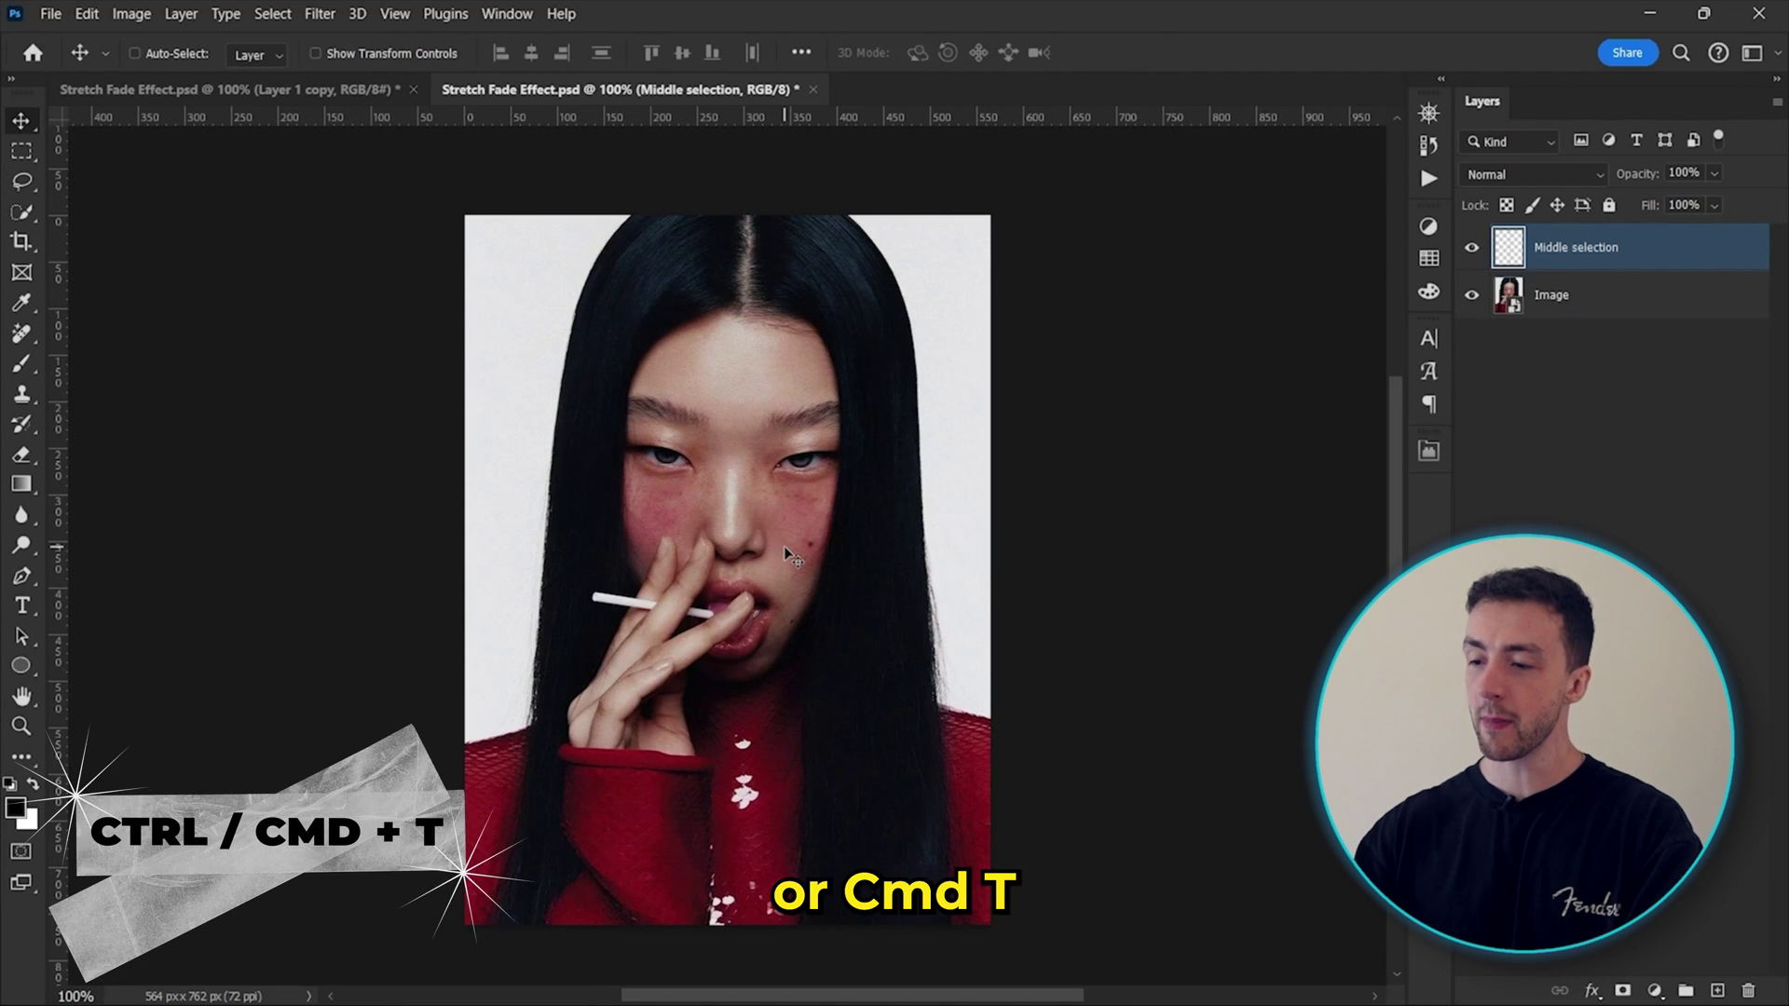
Step: Stretch the strip rightward to about 288 px wide and fade it with a gradient mask
{"action": "key", "text": "ctrl+t"}
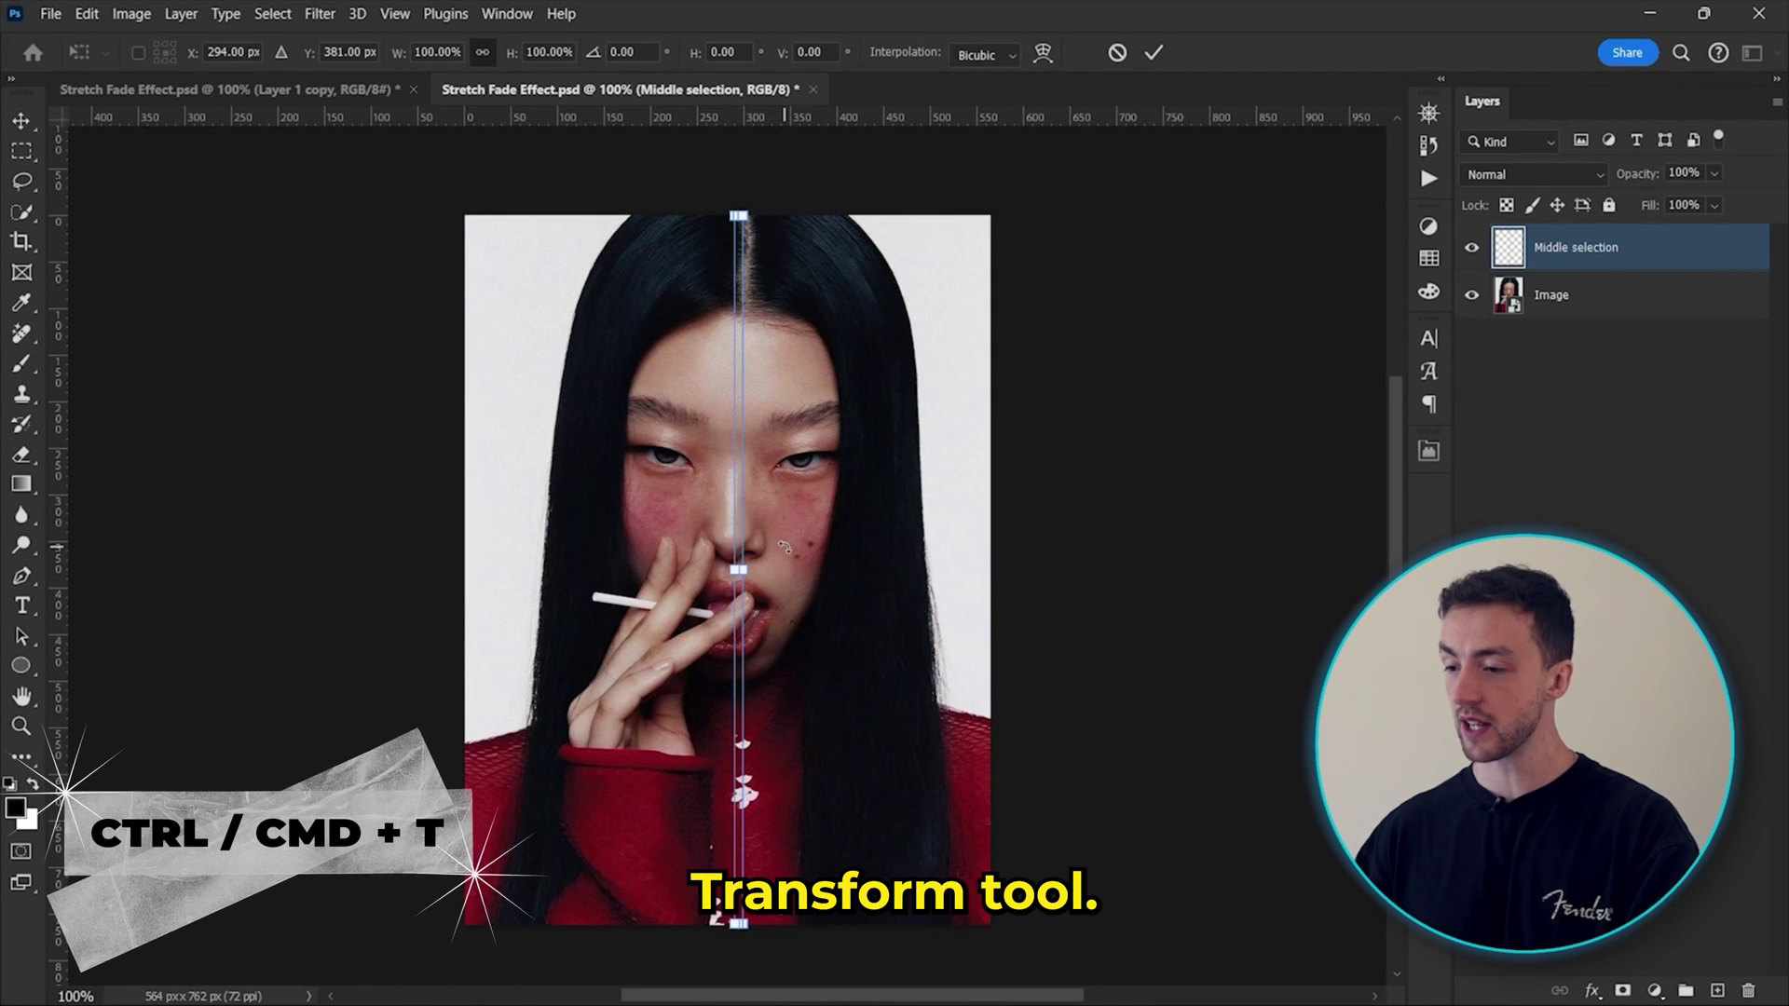
{"action": "left_click_drag", "start_coordinate": [746, 569], "coordinate": [840, 570]}
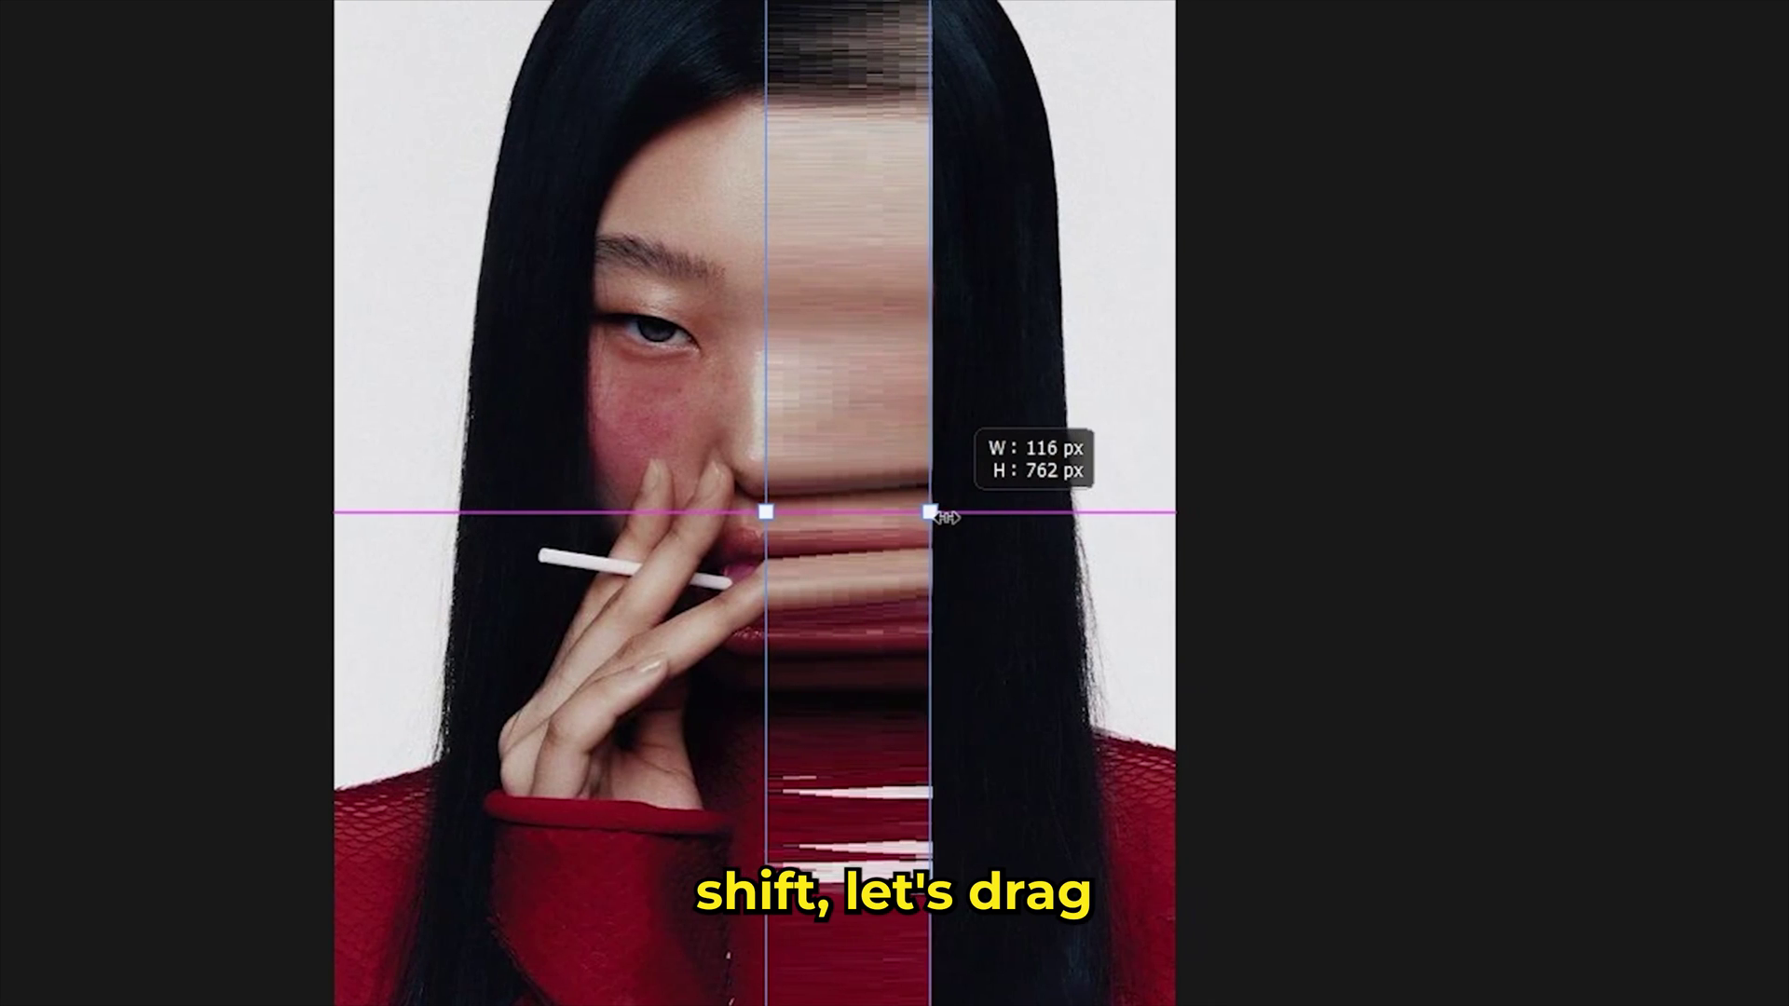
{"action": "left_click_drag", "start_coordinate": [943, 517], "coordinate": [1186, 532]}
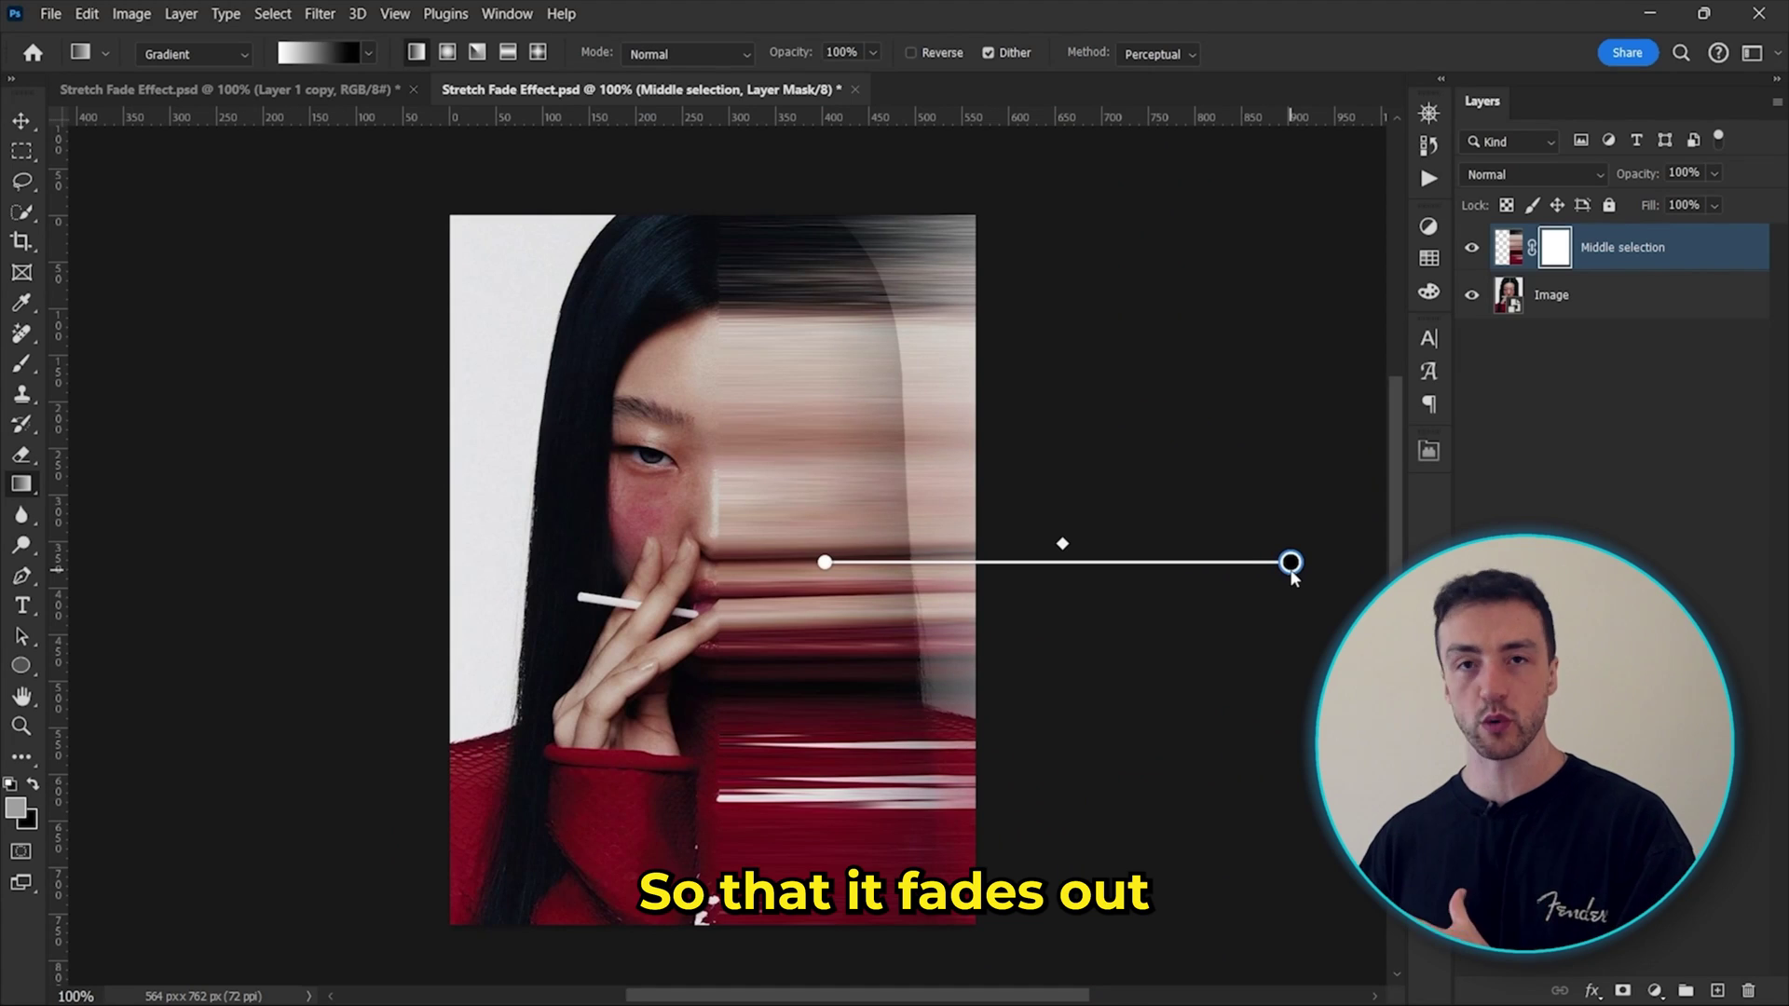
{"action": "left_click_drag", "start_coordinate": [1292, 575], "coordinate": [1292, 571]}
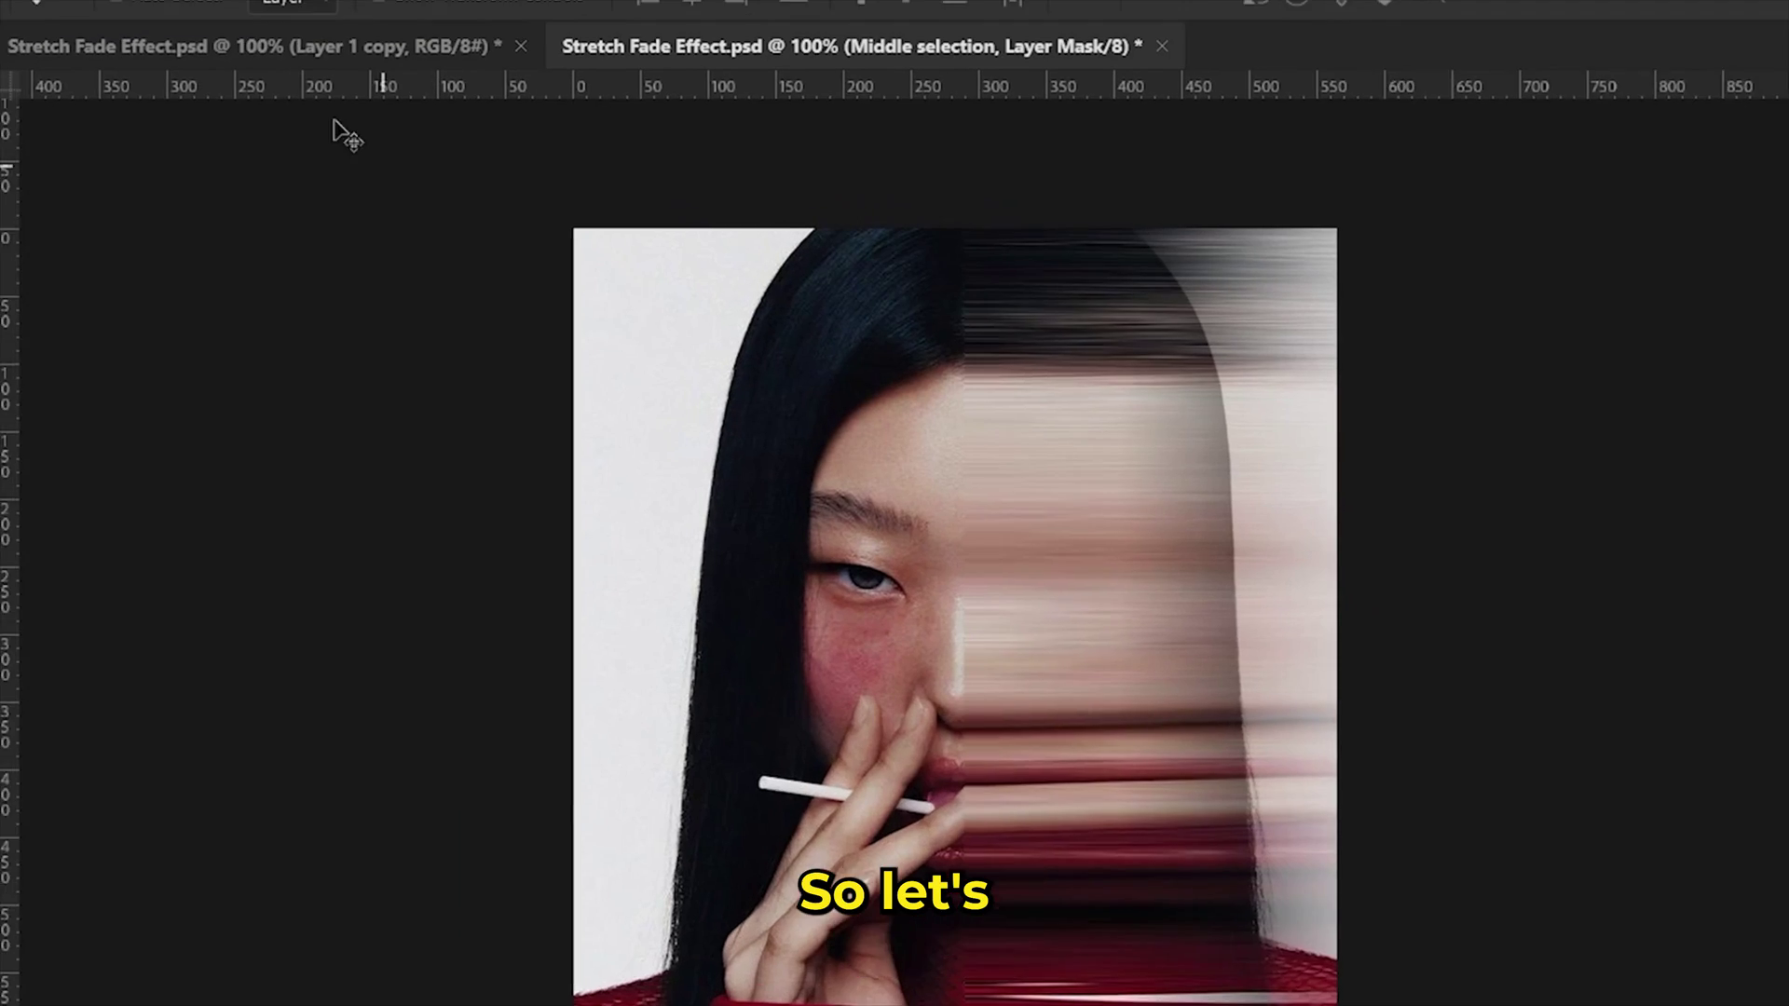
Step: Create a new Overlay-mode layer filled with 50% gray
{"action": "left_click", "coordinate": [181, 13]}
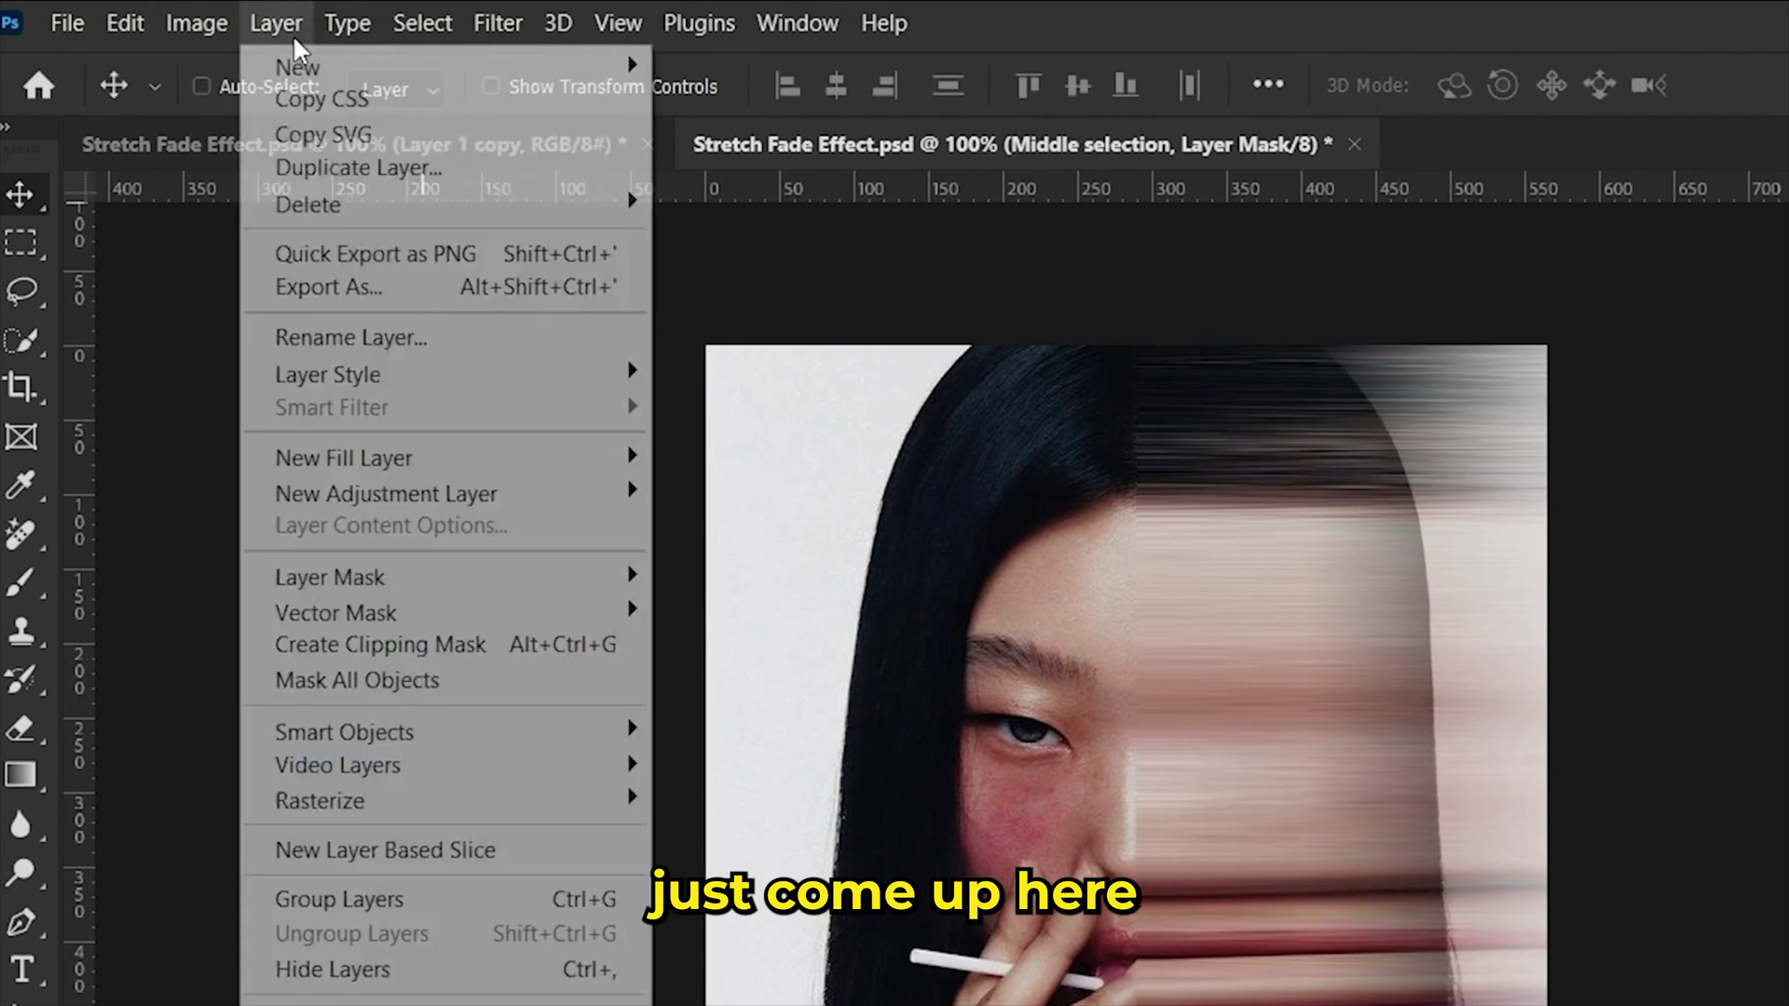
{"action": "mouse_move", "coordinate": [275, 32]}
{"action": "left_click", "coordinate": [678, 65]}
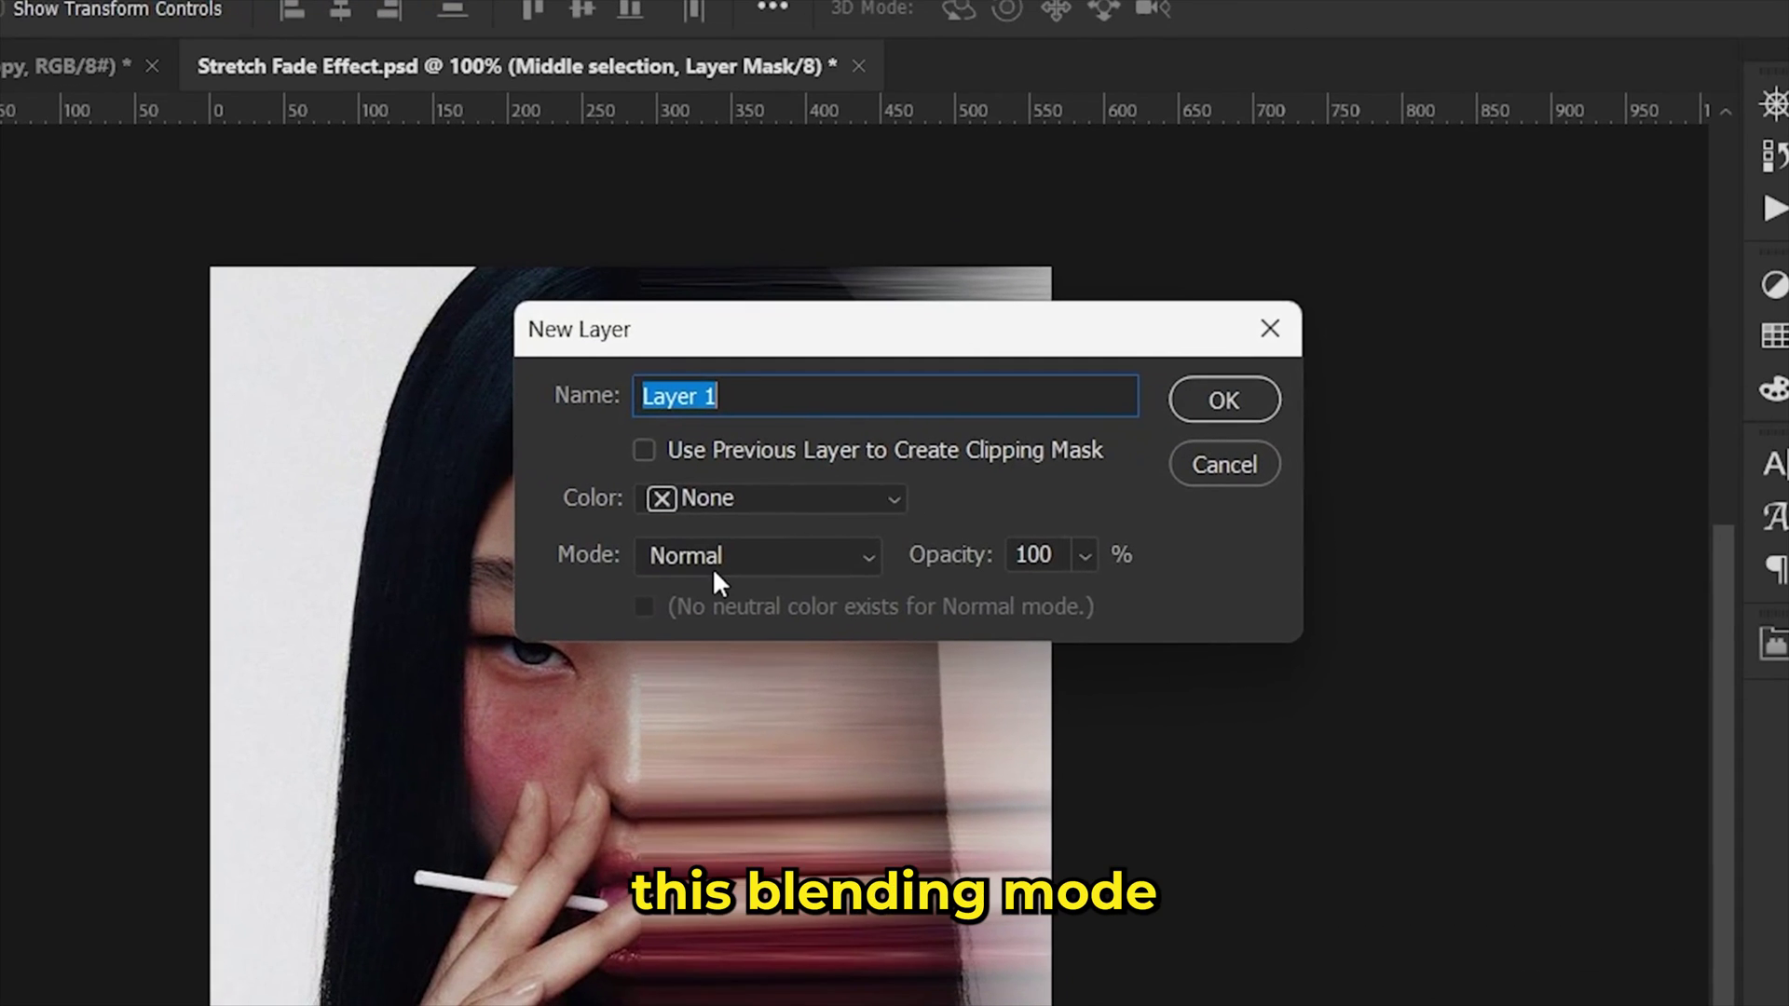
{"action": "left_click", "coordinate": [712, 567]}
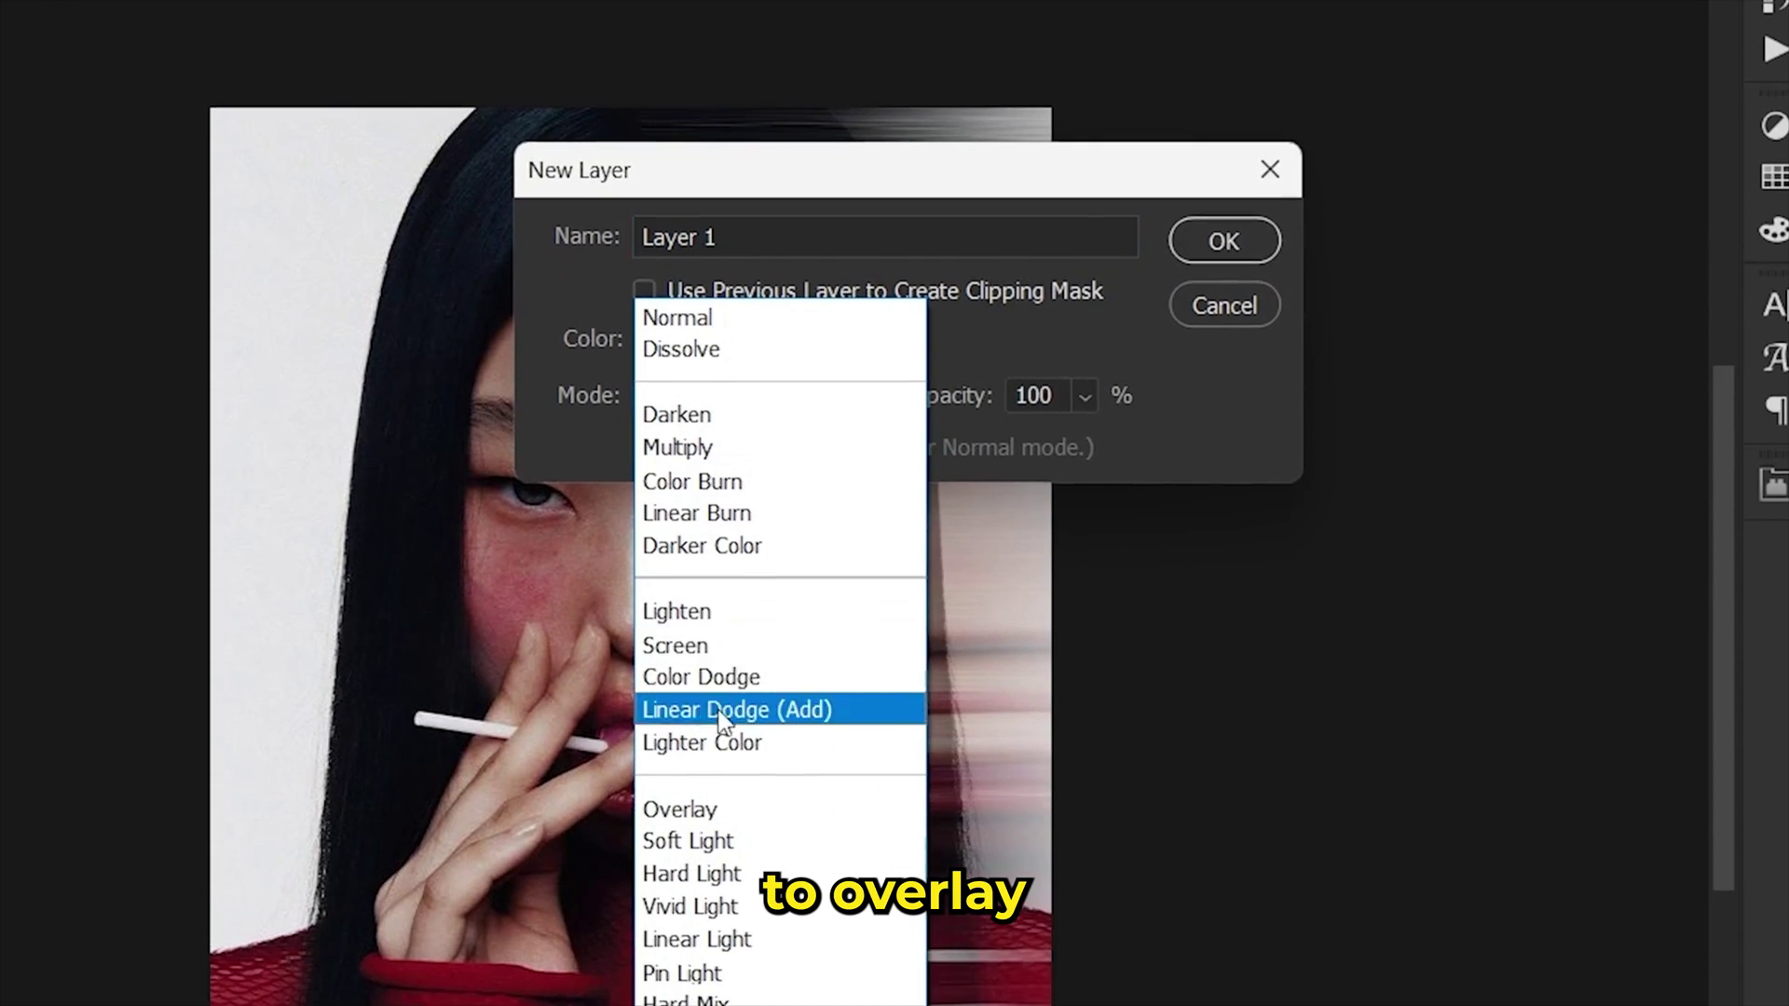
{"action": "left_click", "coordinate": [712, 963]}
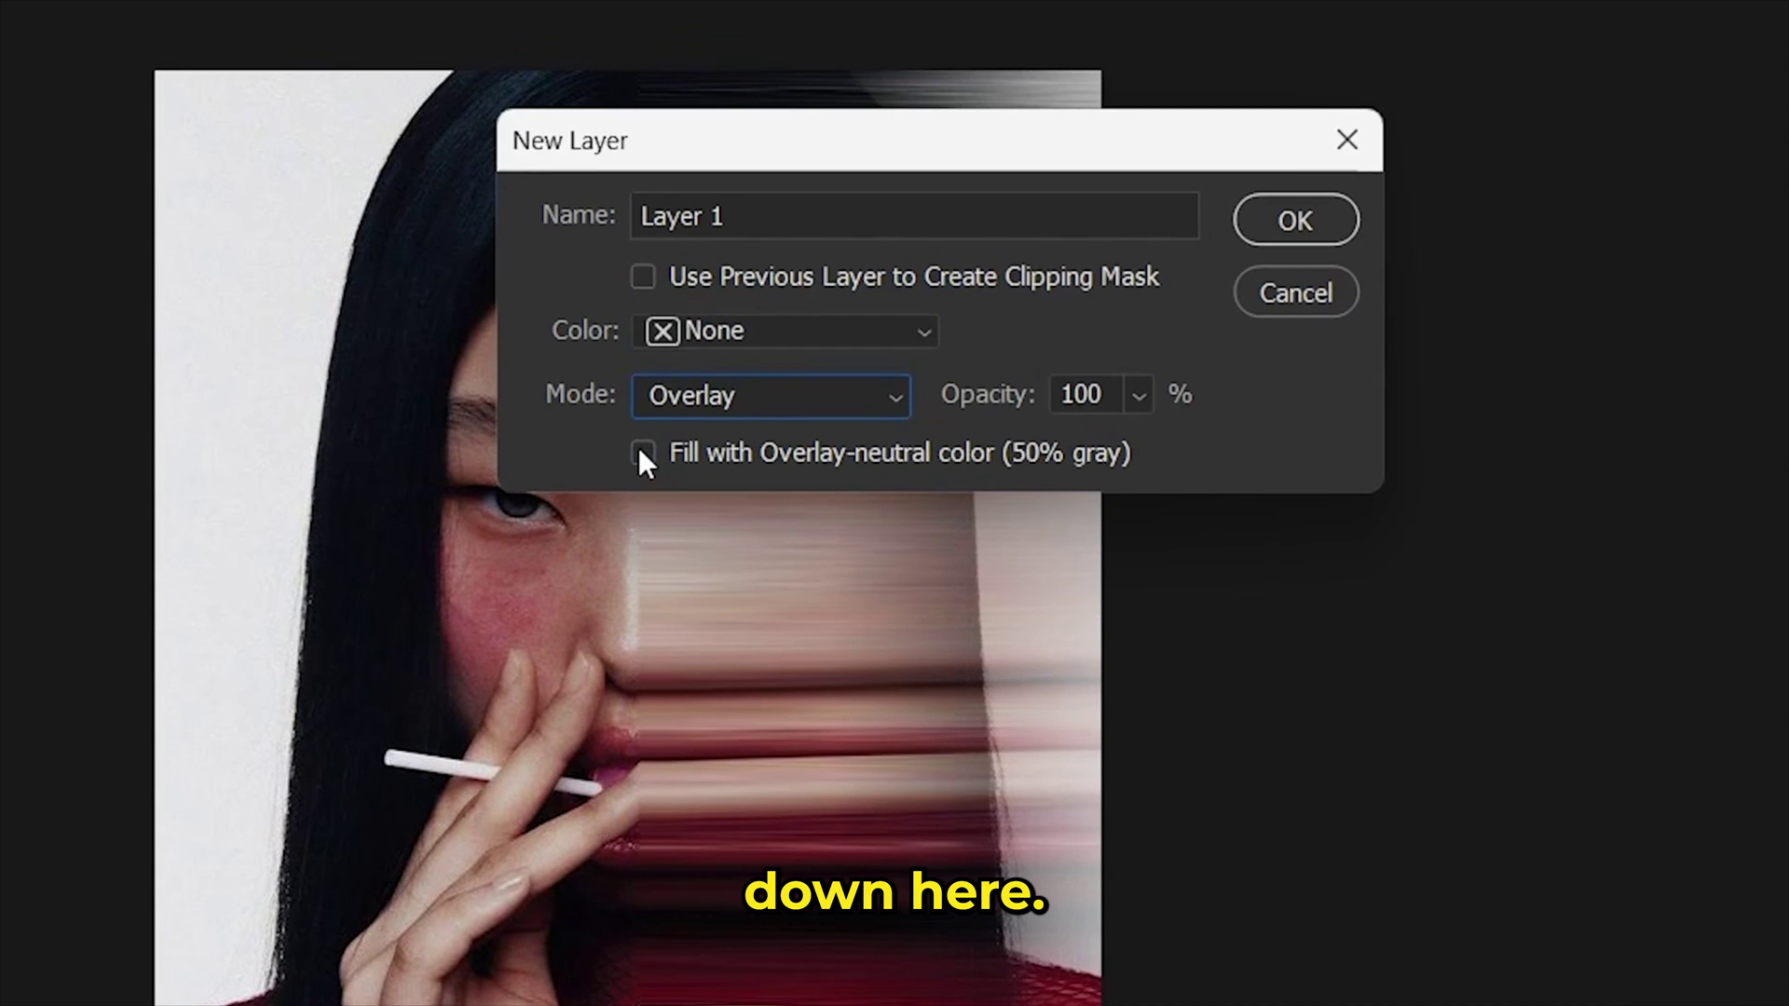
{"action": "left_click", "coordinate": [643, 366]}
{"action": "left_click", "coordinate": [1224, 160]}
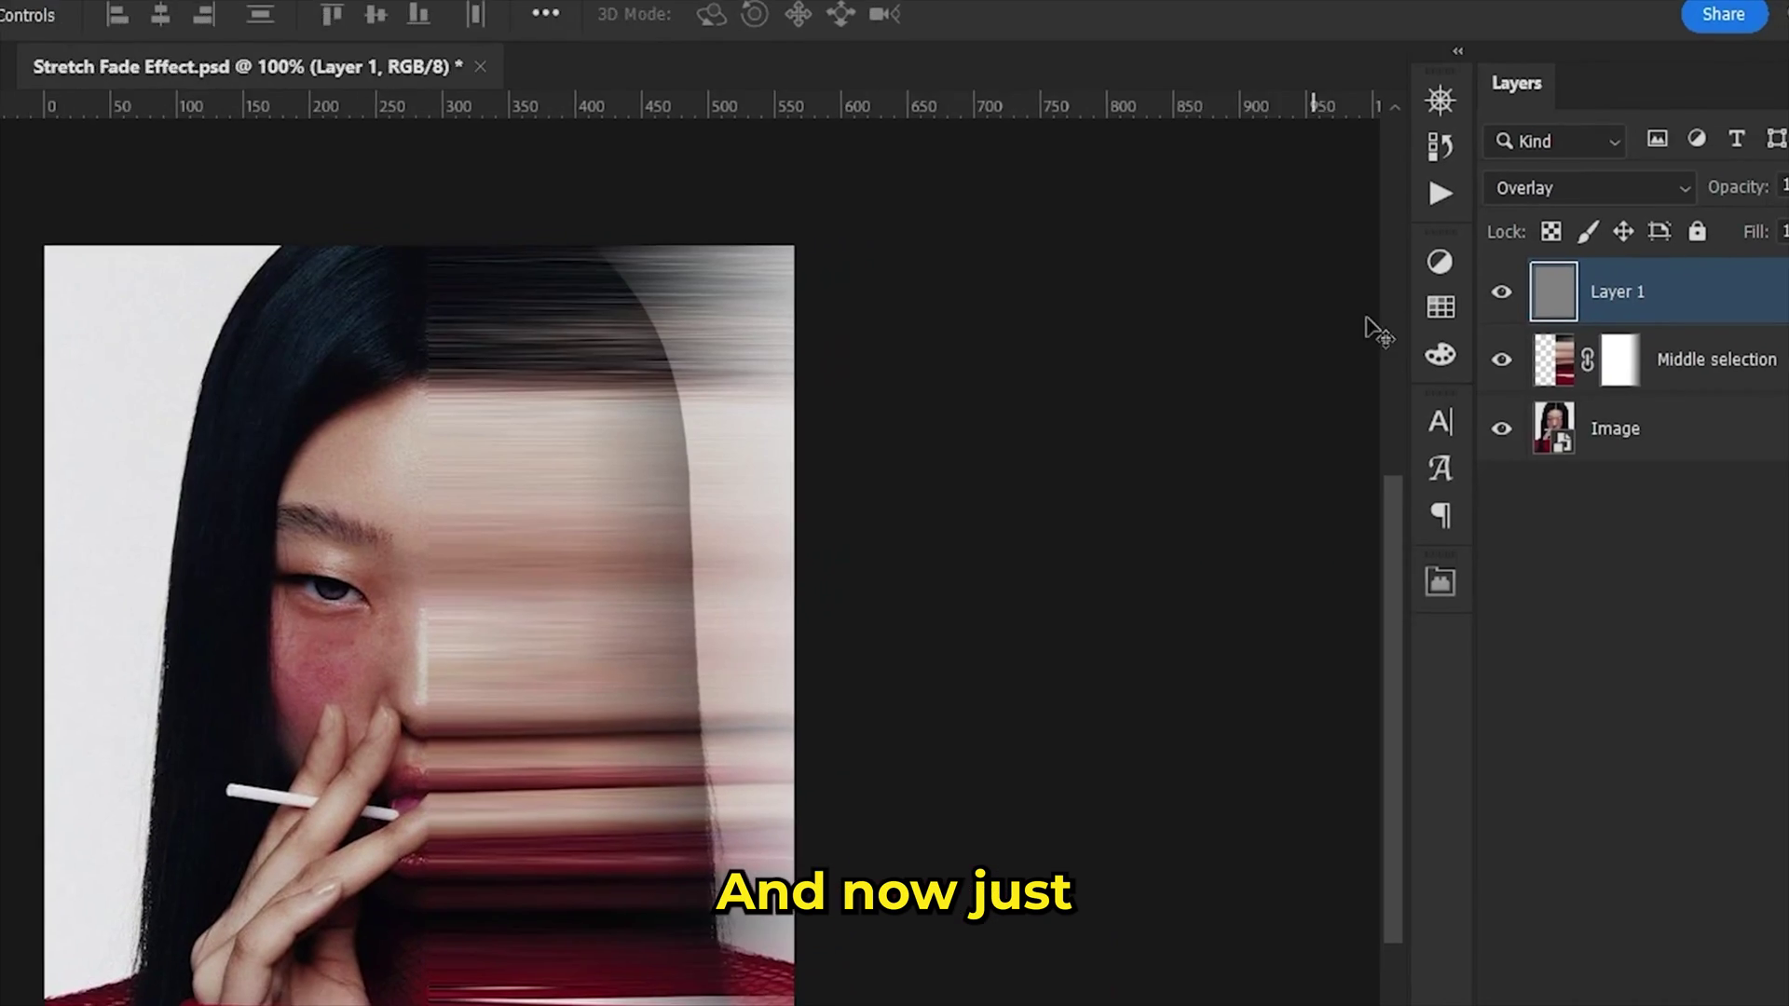
Step: Convert Layer 1 to a Smart Object and apply Add Noise at about 7
{"action": "right_click", "coordinate": [1622, 296]}
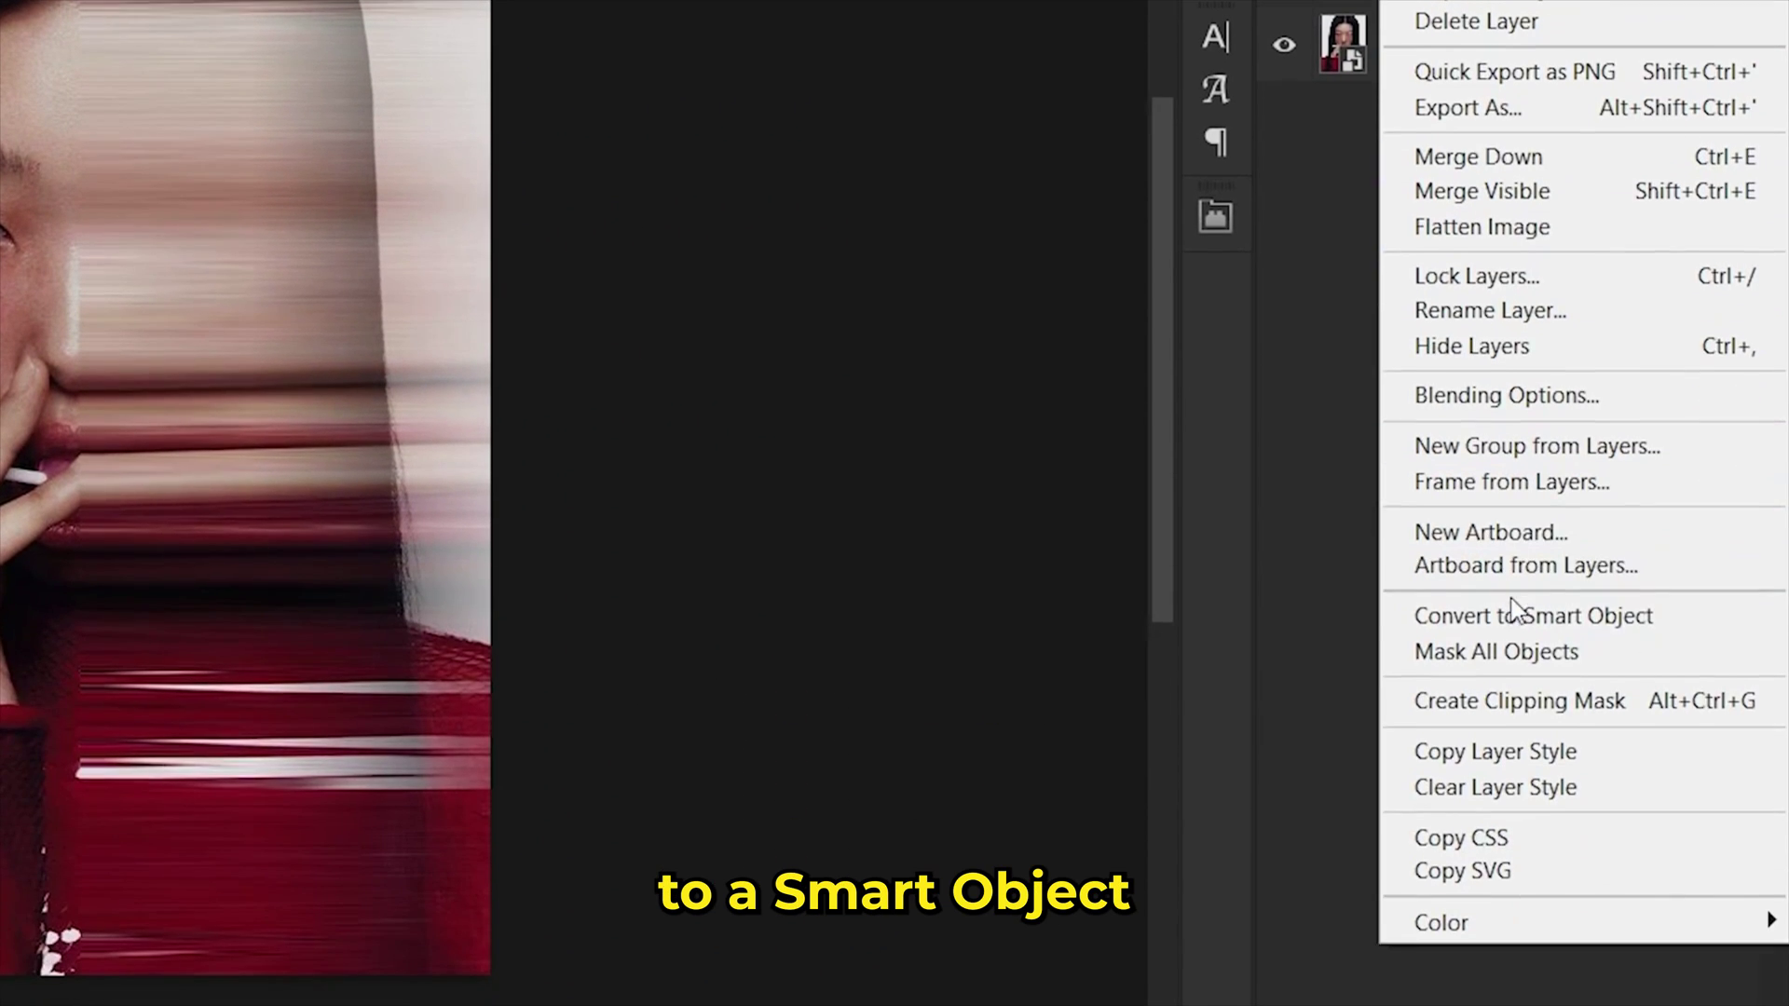
{"action": "left_click", "coordinate": [1514, 614]}
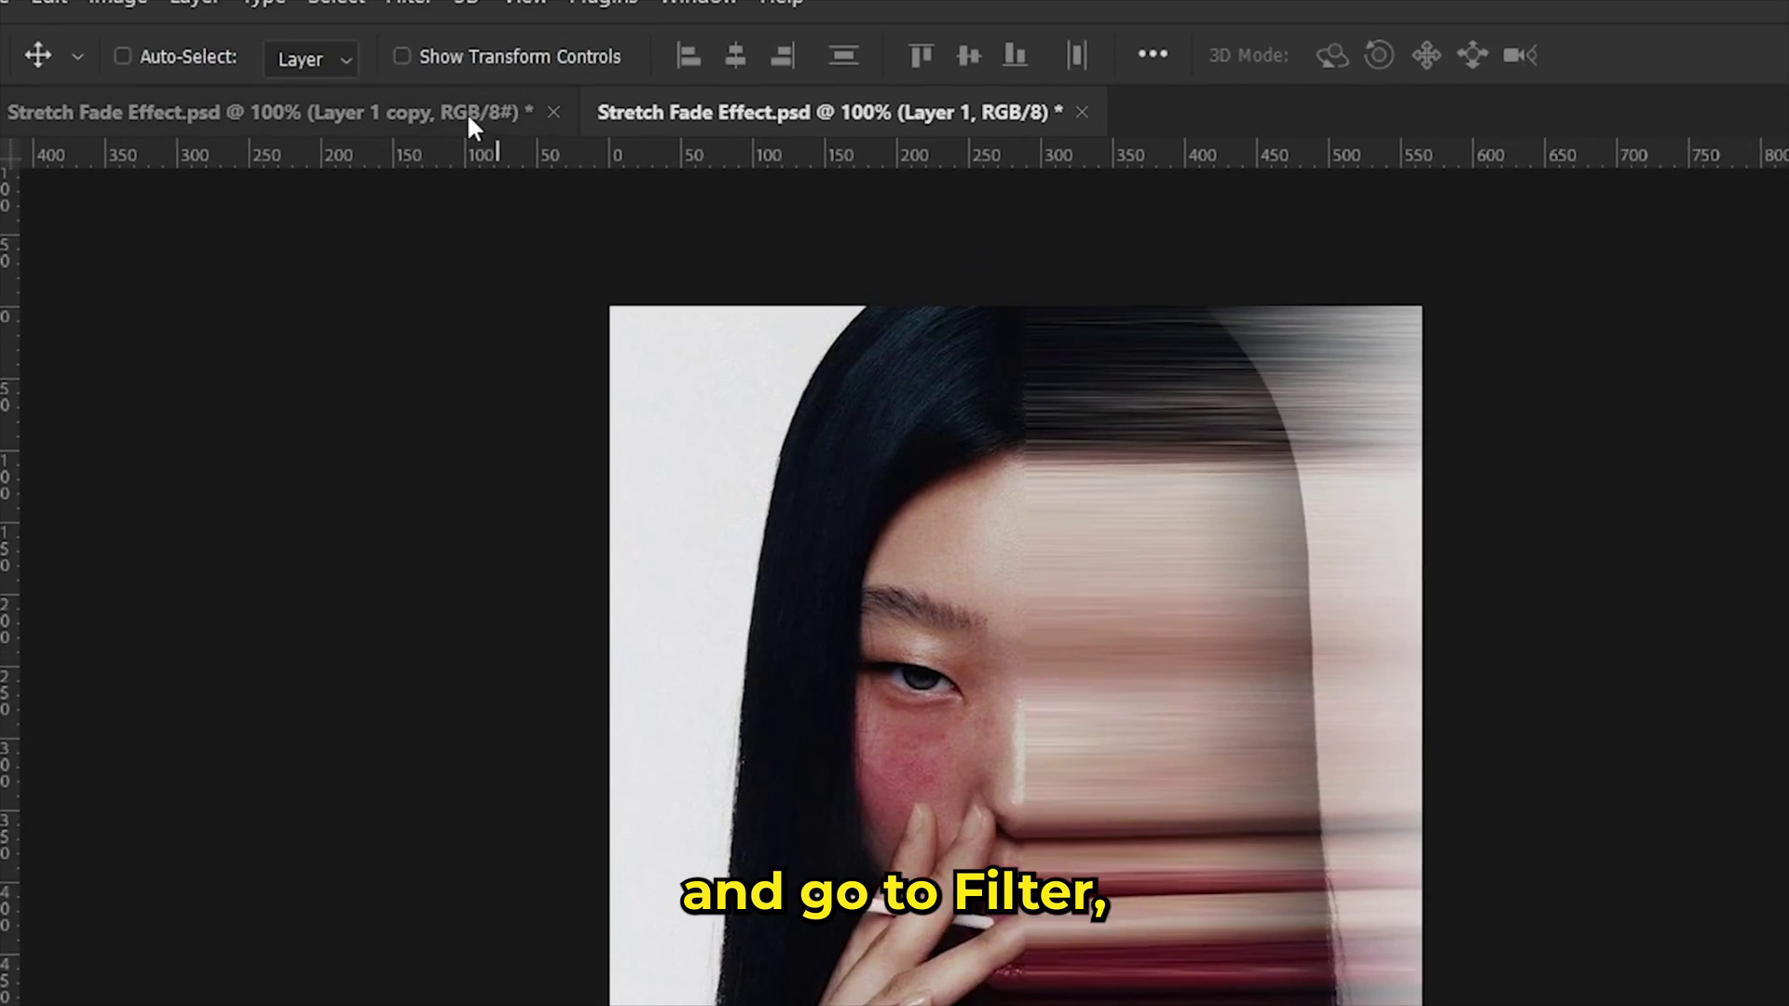
{"action": "left_click", "coordinate": [427, 19]}
{"action": "mouse_move", "coordinate": [652, 391]}
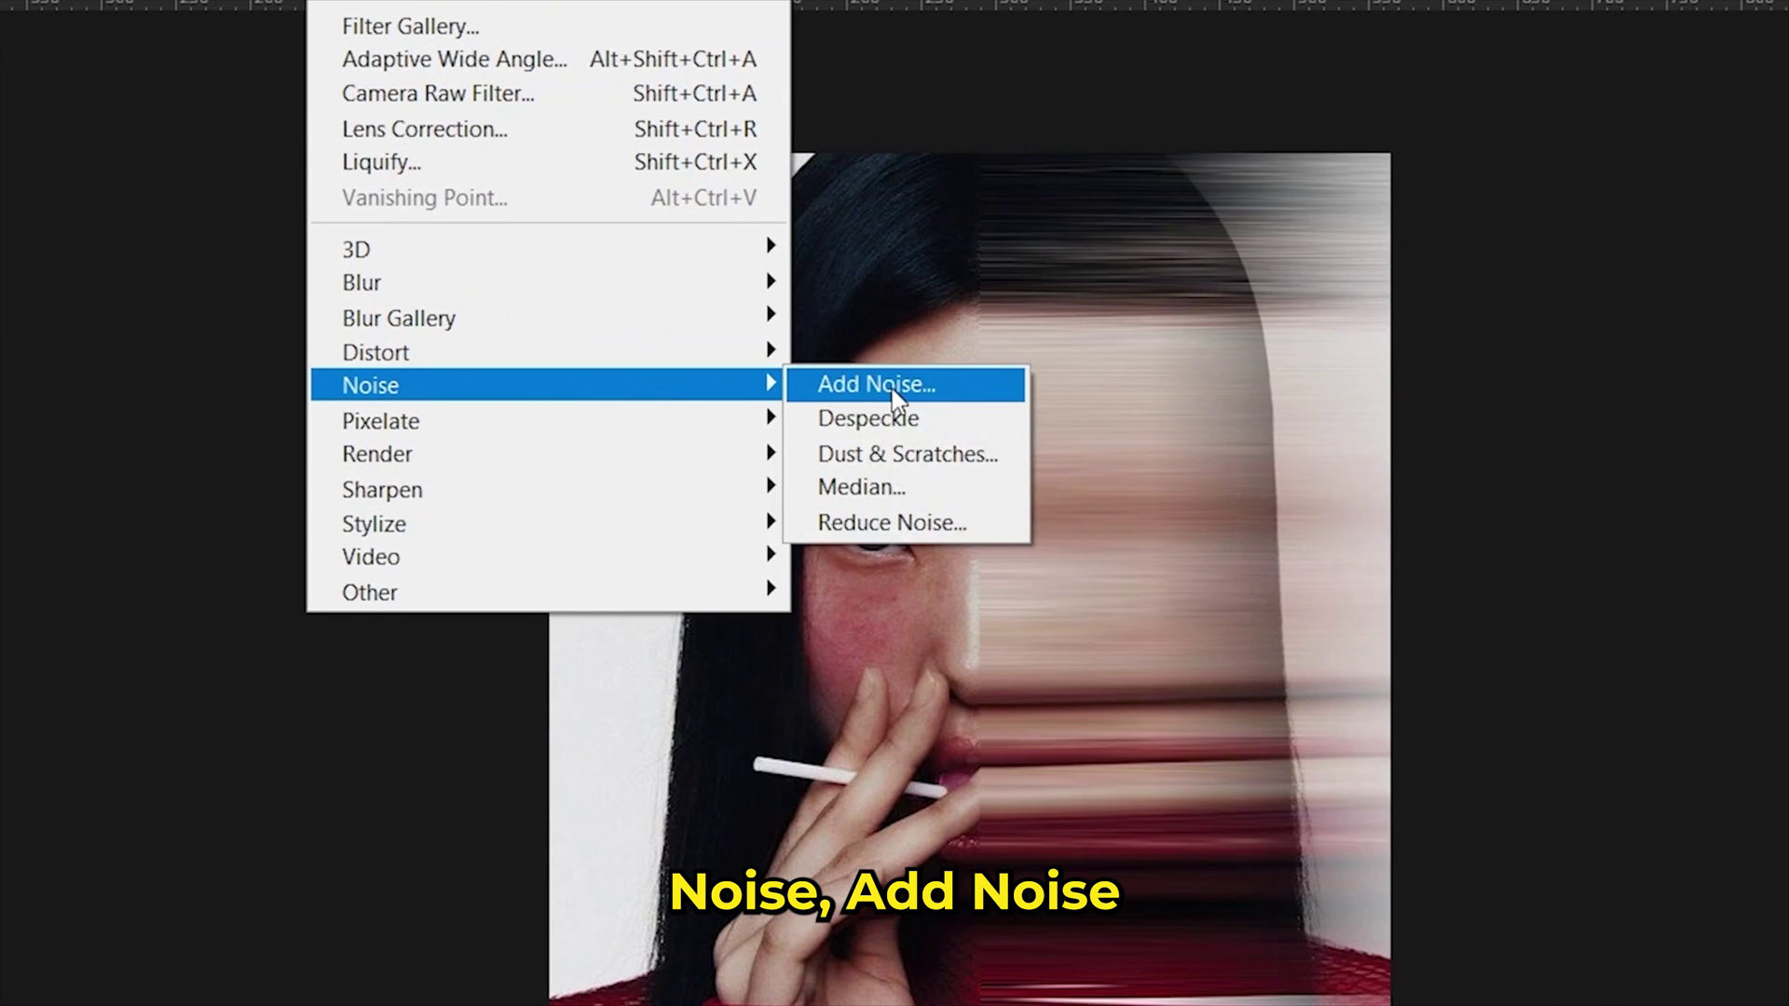
{"action": "left_click", "coordinate": [979, 390]}
{"action": "left_click_drag", "start_coordinate": [1050, 648], "coordinate": [1066, 650]}
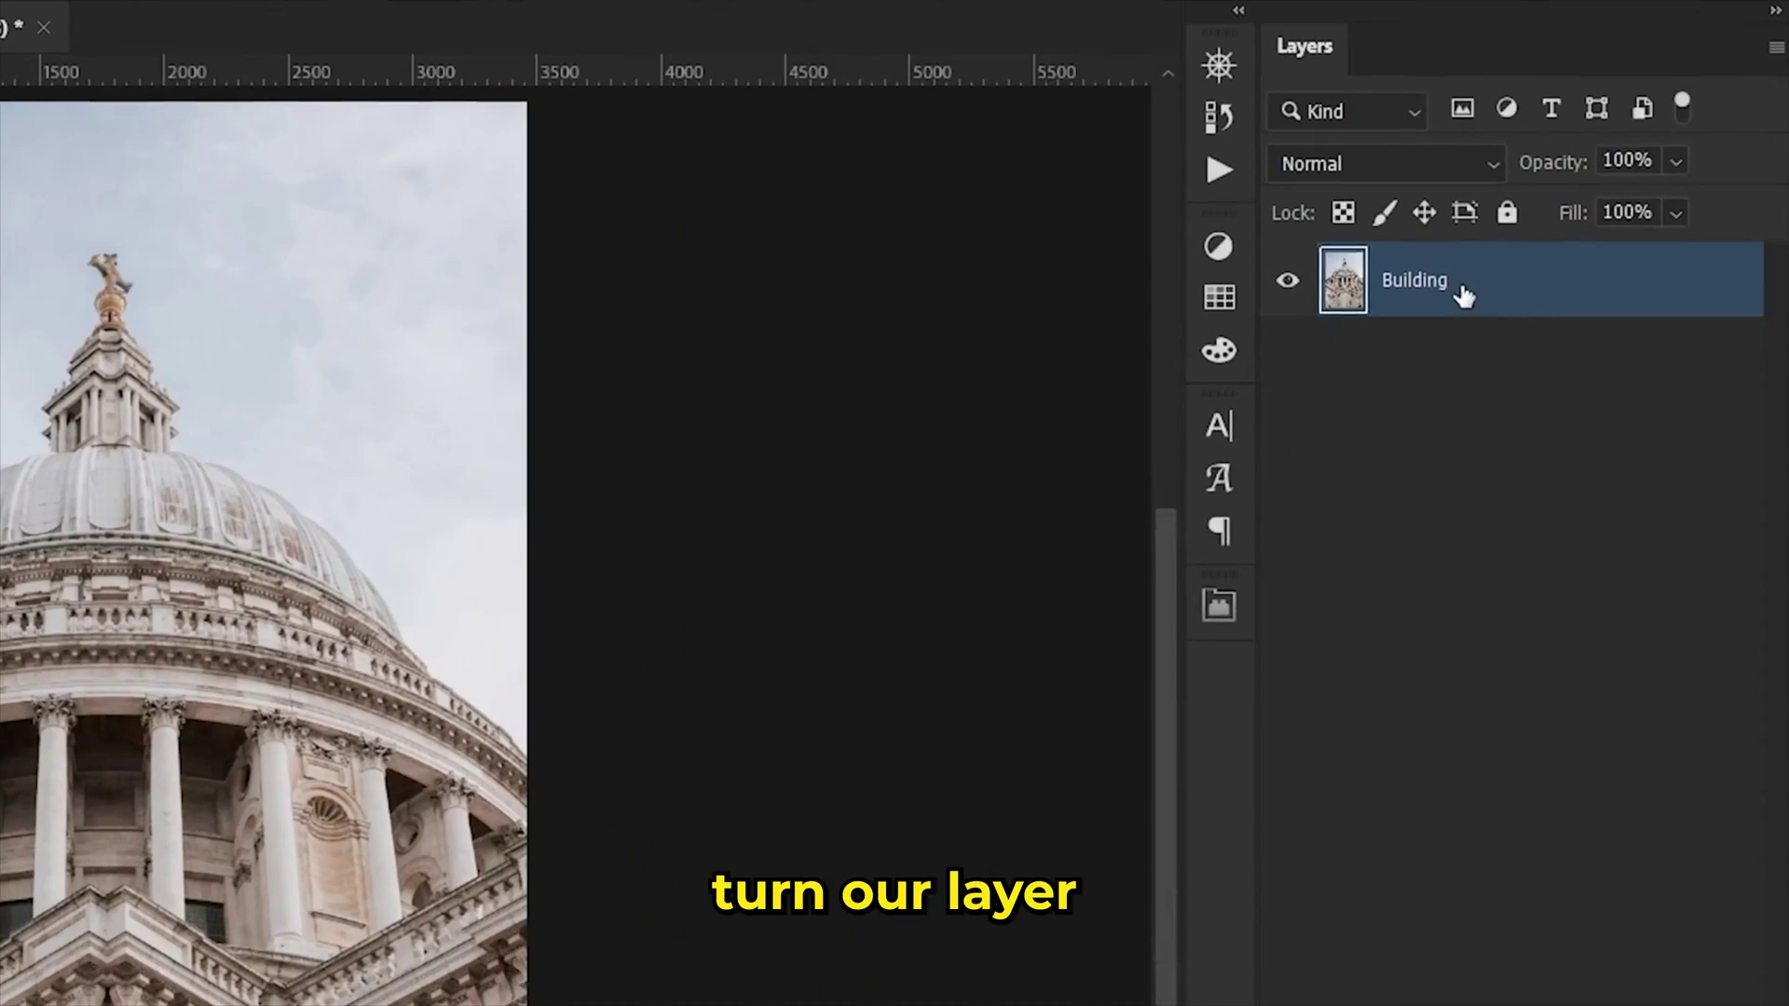
Step: Convert the Building layer to a Smart Object and apply Stylize > Find Edges
{"action": "right_click", "coordinate": [1641, 176]}
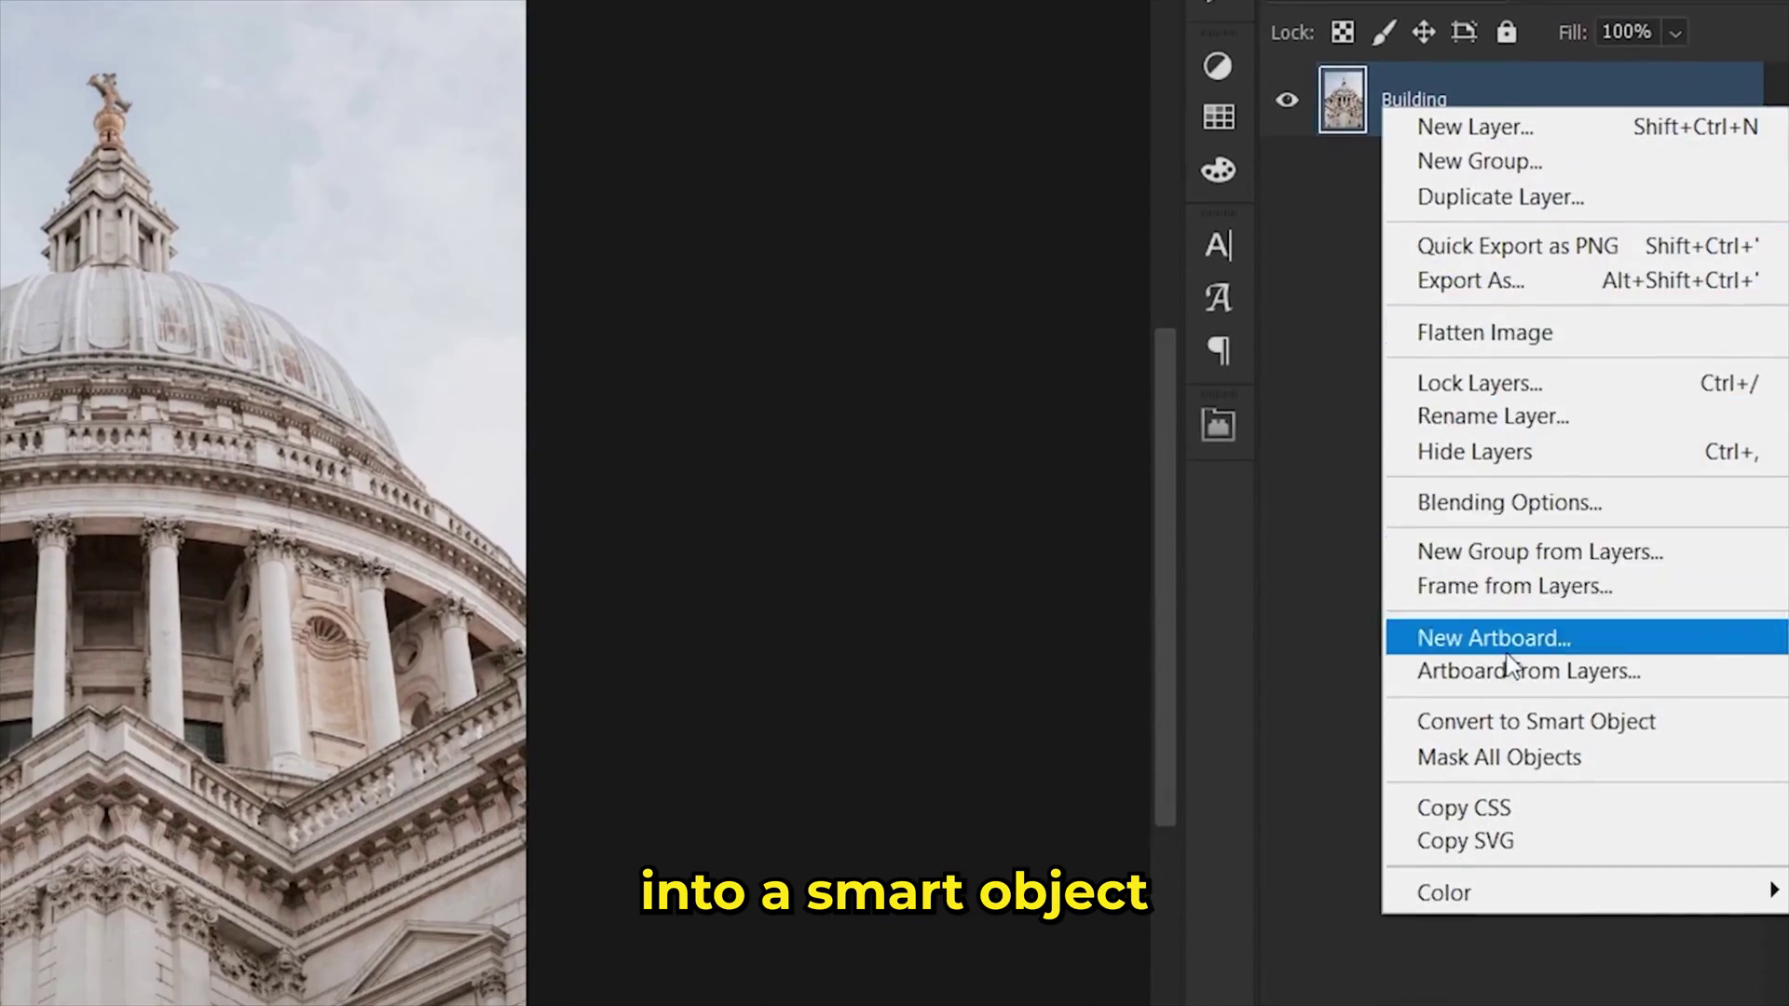
{"action": "left_click", "coordinate": [1536, 896]}
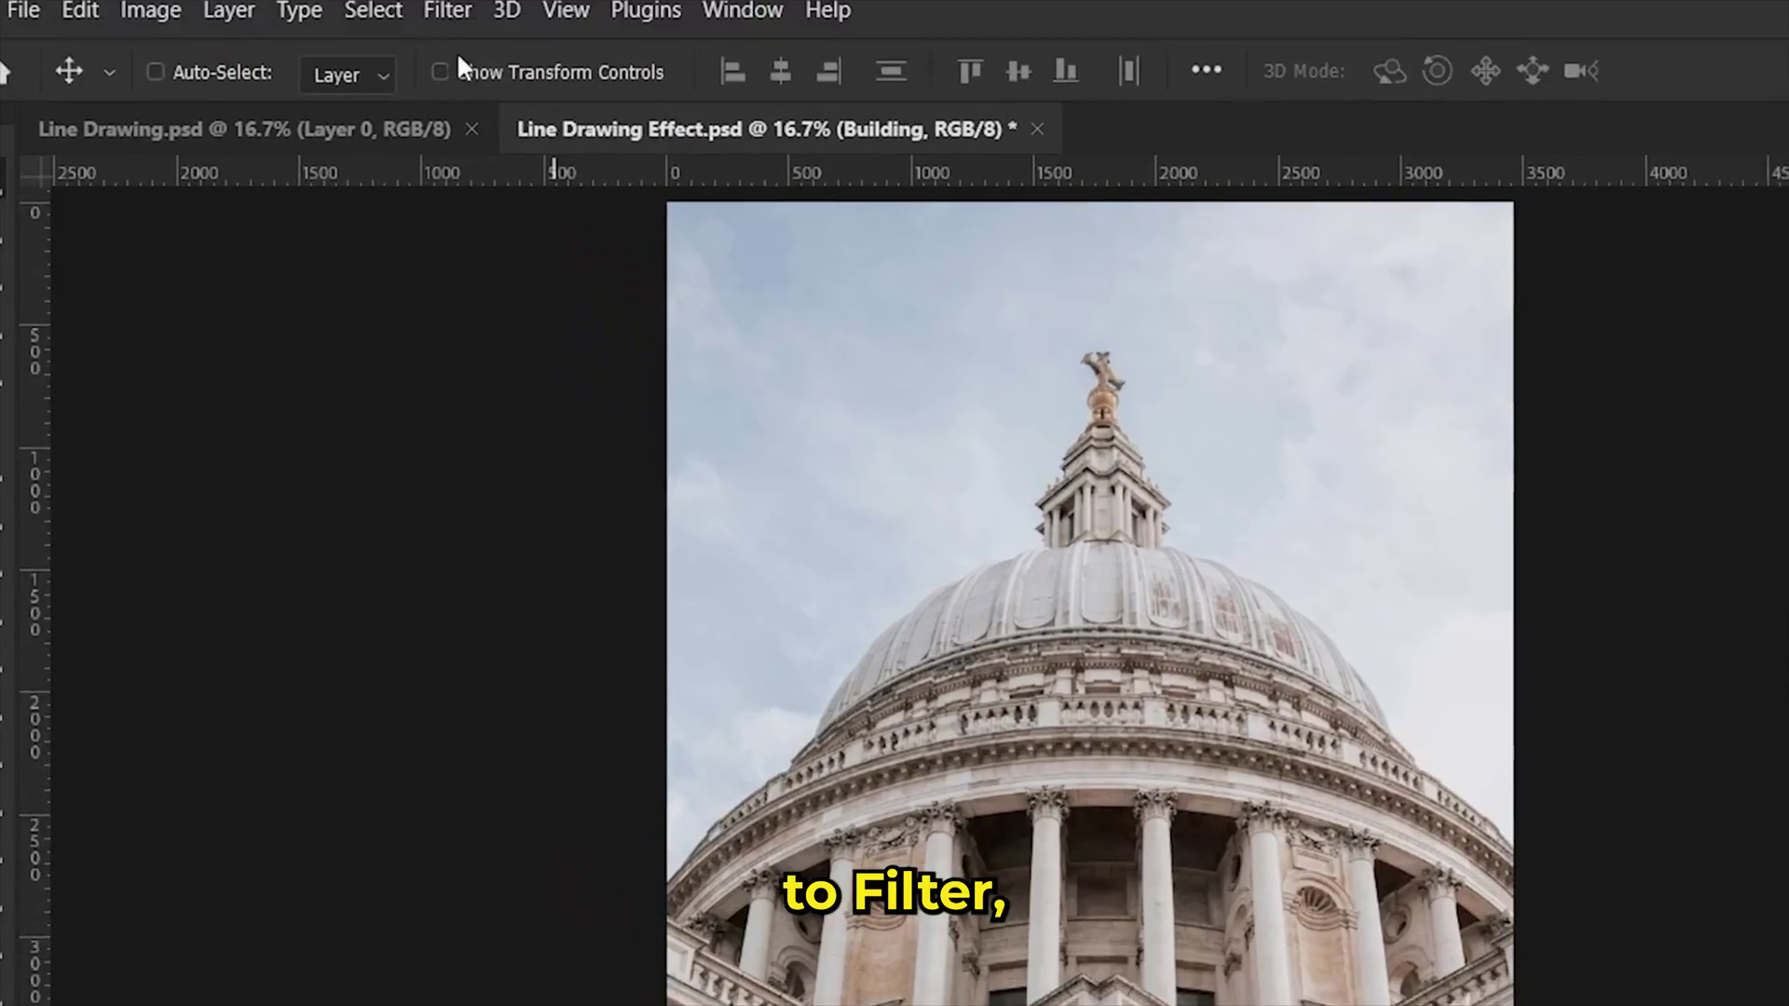
{"action": "left_click", "coordinate": [448, 10]}
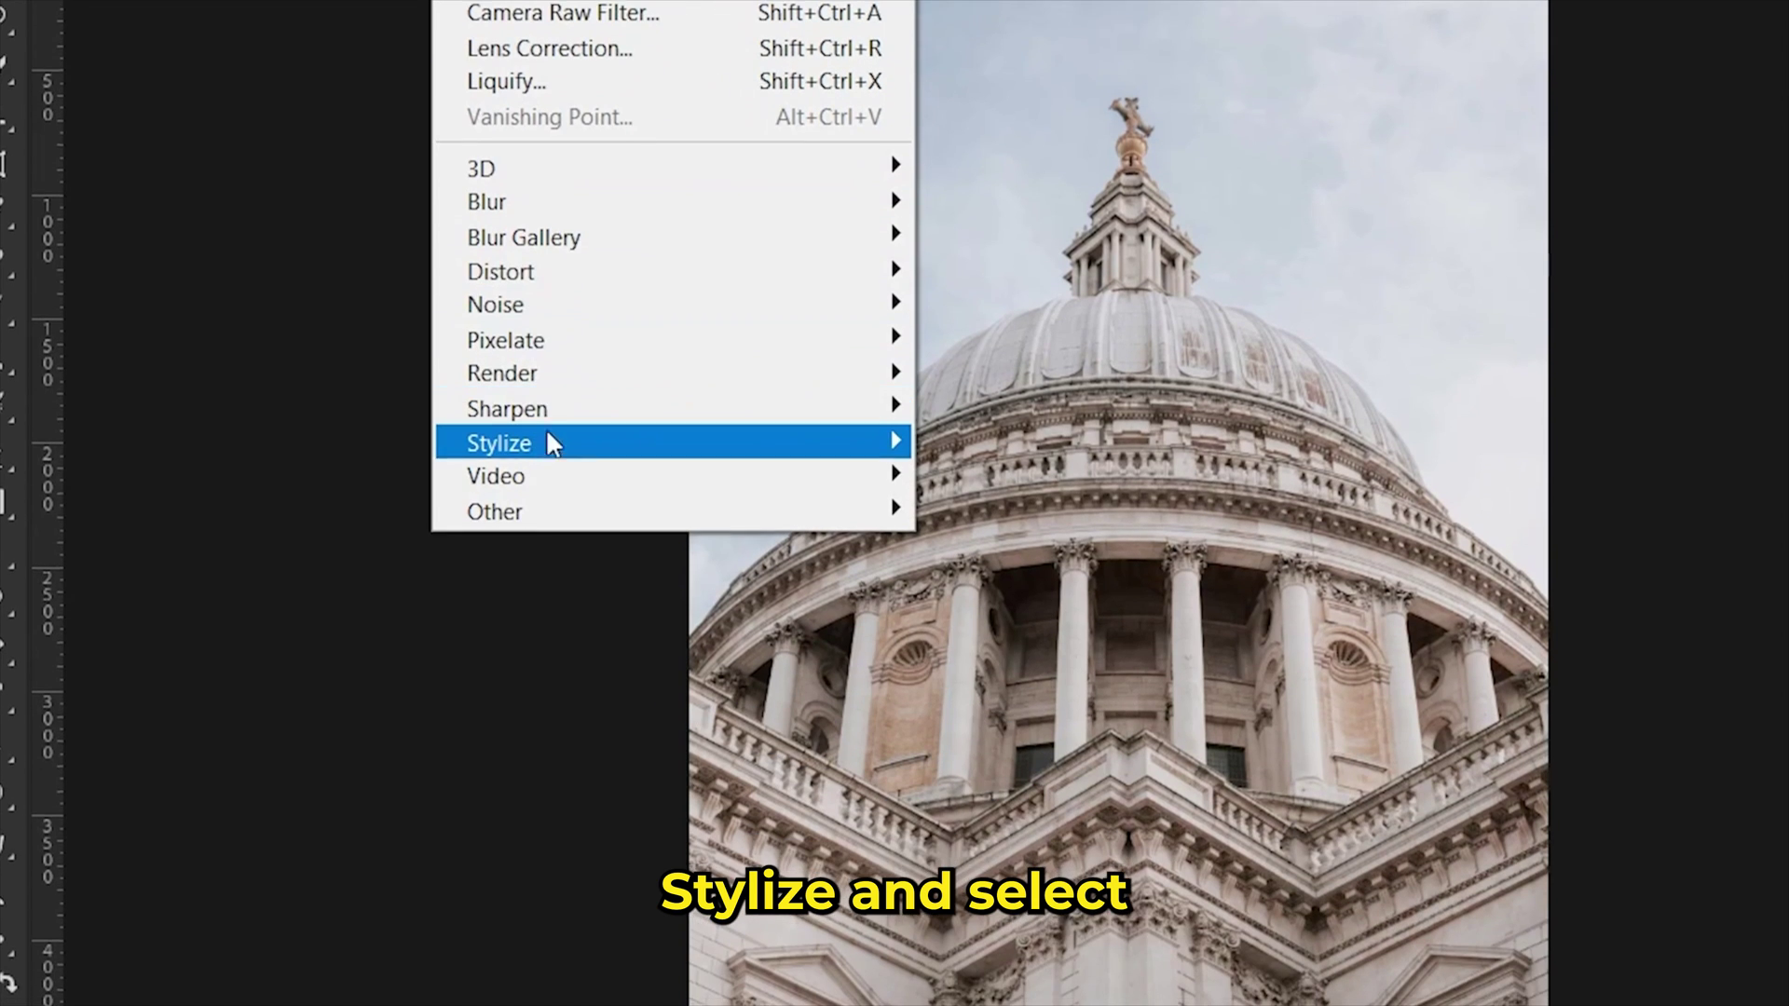
{"action": "mouse_move", "coordinate": [676, 704]}
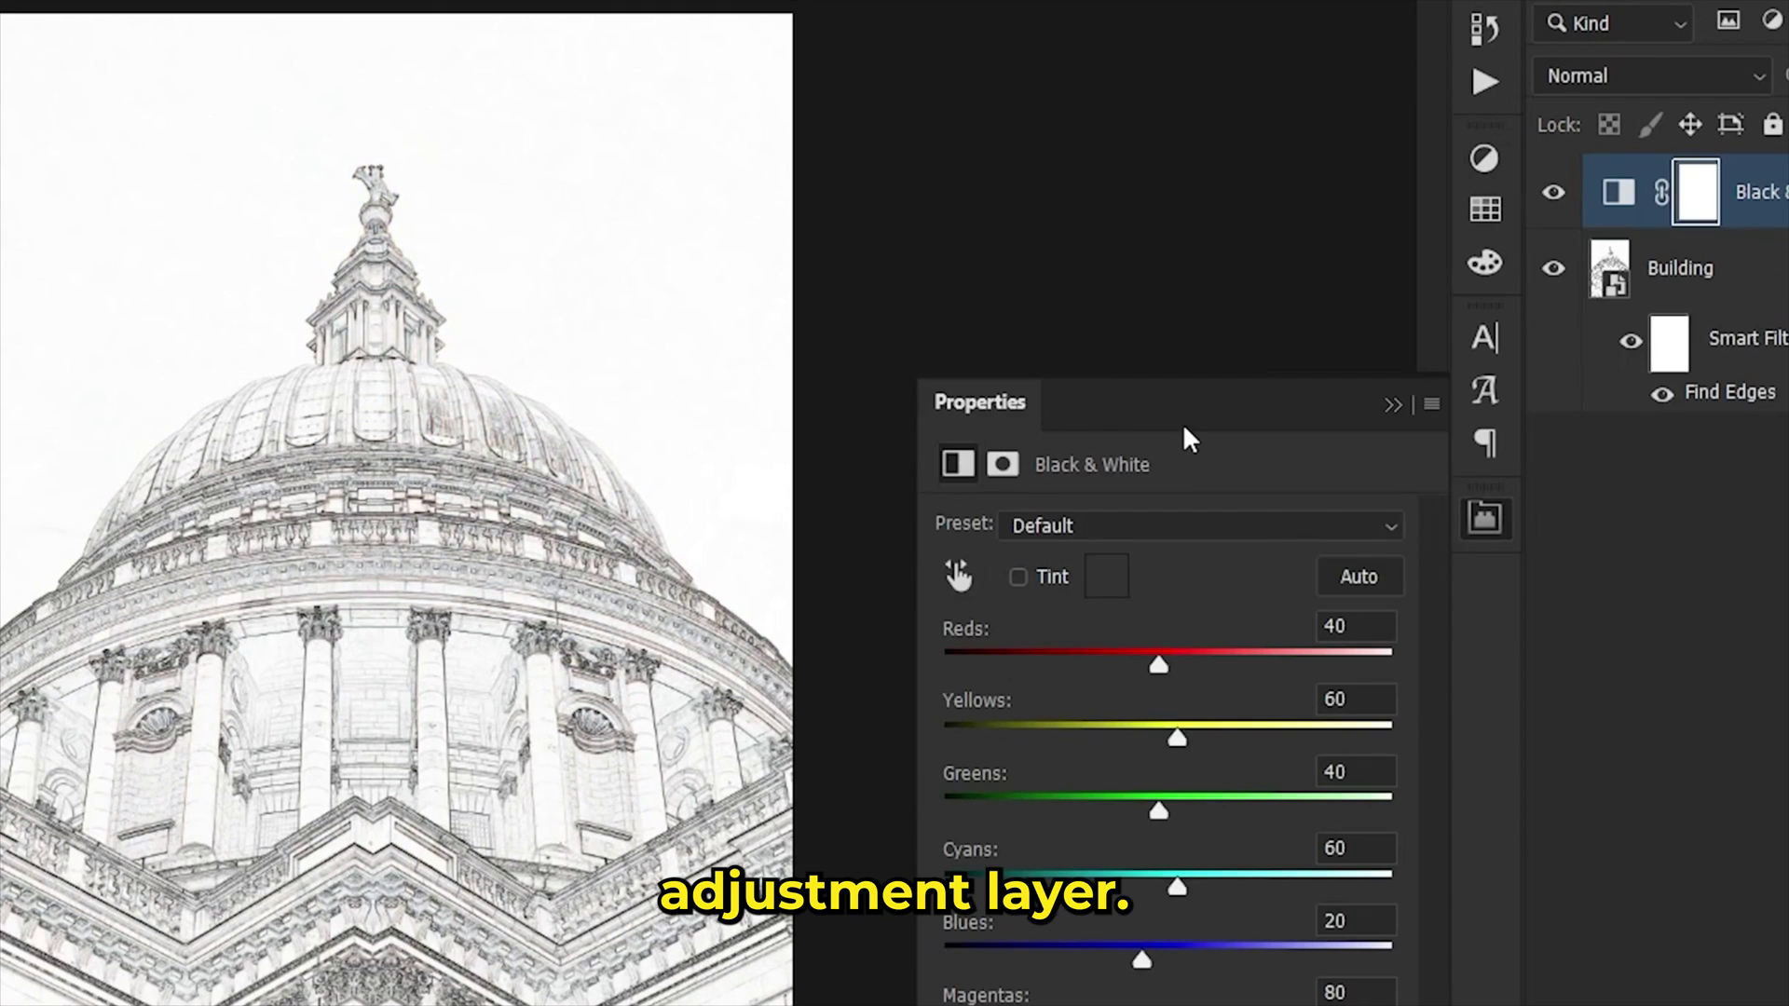
Step: Add a Curves adjustment pulled down to darken midtones for high-contrast lines
{"action": "left_click", "coordinate": [1480, 163]}
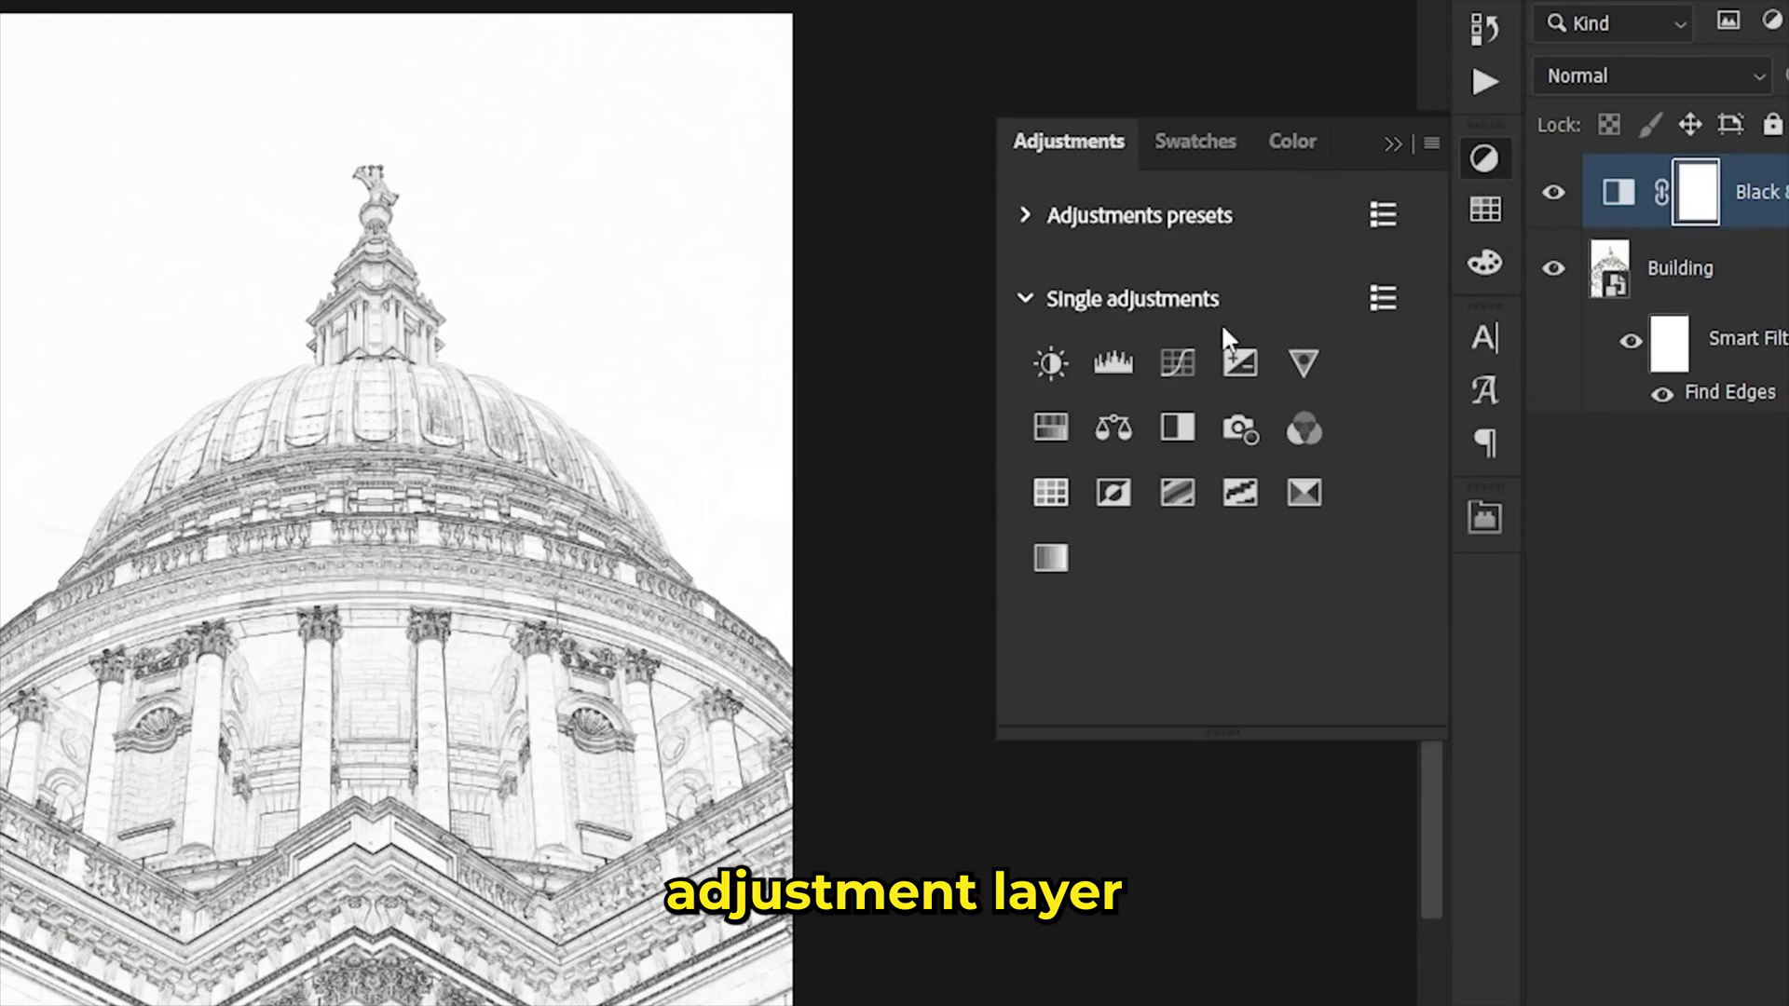
{"action": "left_click", "coordinate": [1179, 364]}
{"action": "left_click_drag", "start_coordinate": [1197, 810], "coordinate": [1254, 876]}
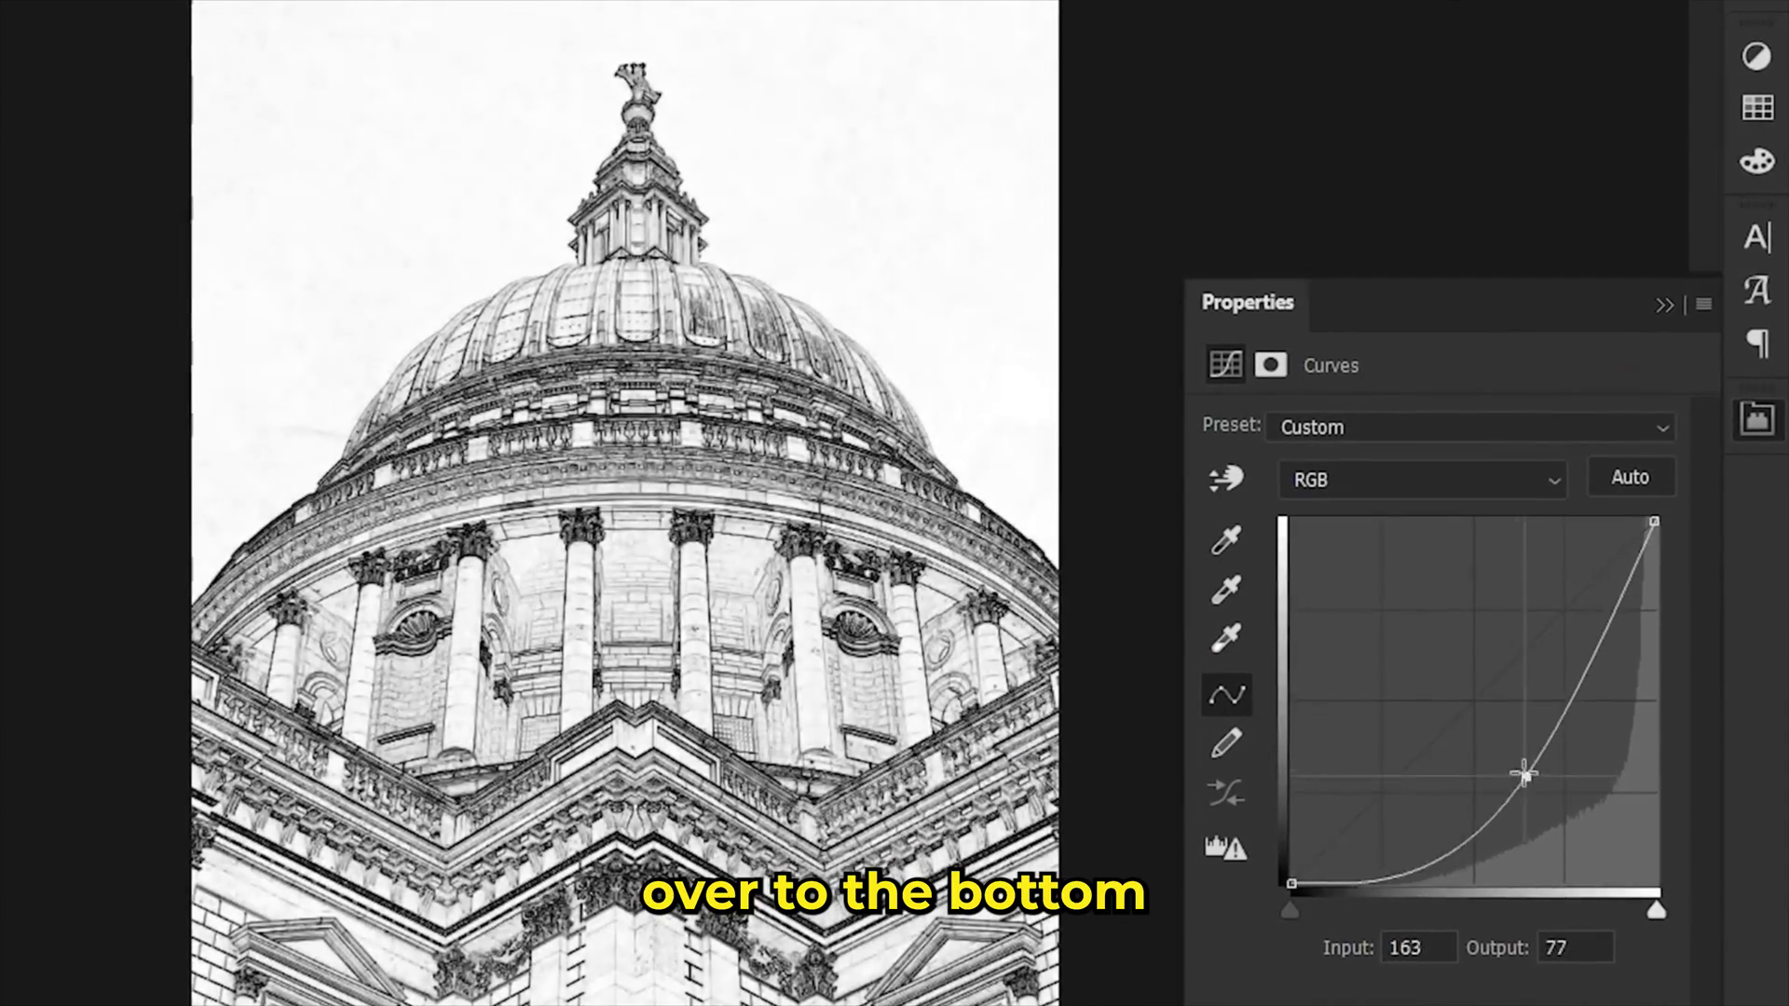
{"action": "mouse_move", "coordinate": [1524, 772]}
{"action": "left_mouse_down"}
{"action": "mouse_move", "coordinate": [1503, 779]}
{"action": "mouse_move", "coordinate": [1526, 781]}
{"action": "left_mouse_up"}
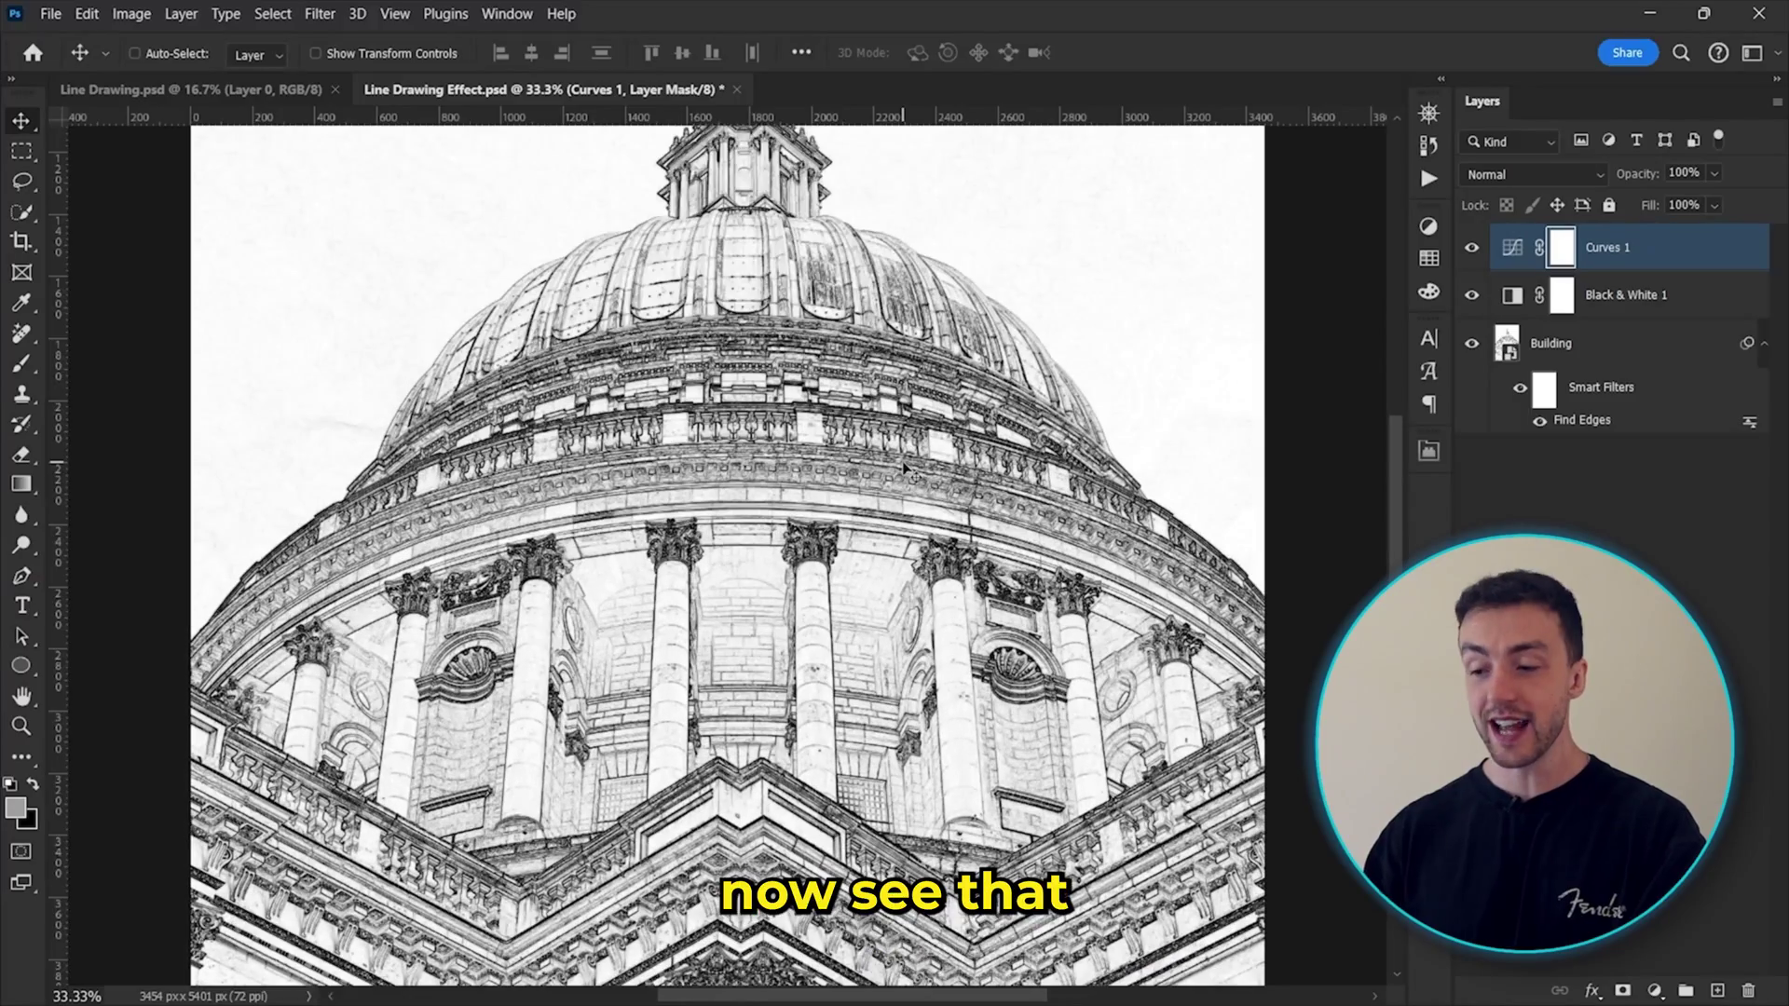
{"action": "scroll", "coordinate": [905, 470], "scroll_direction": "down", "scroll_amount": 5}
{"action": "scroll", "coordinate": [905, 471], "scroll_direction": "down", "scroll_amount": 4}
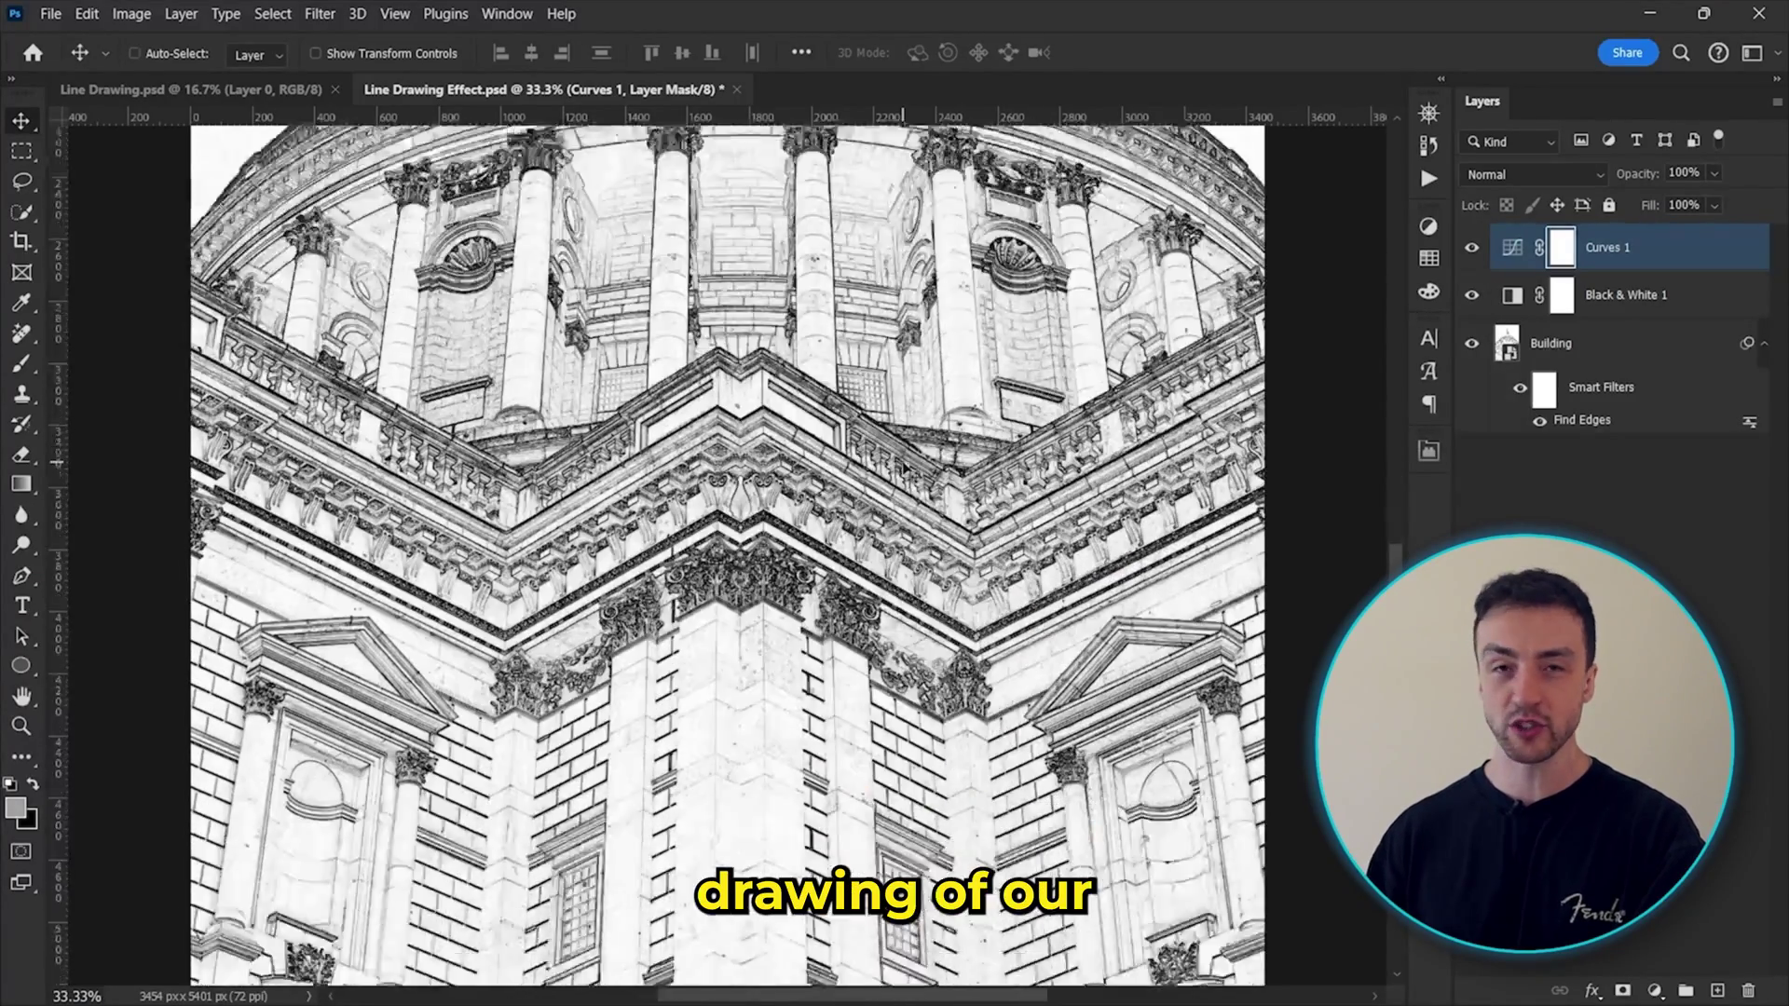